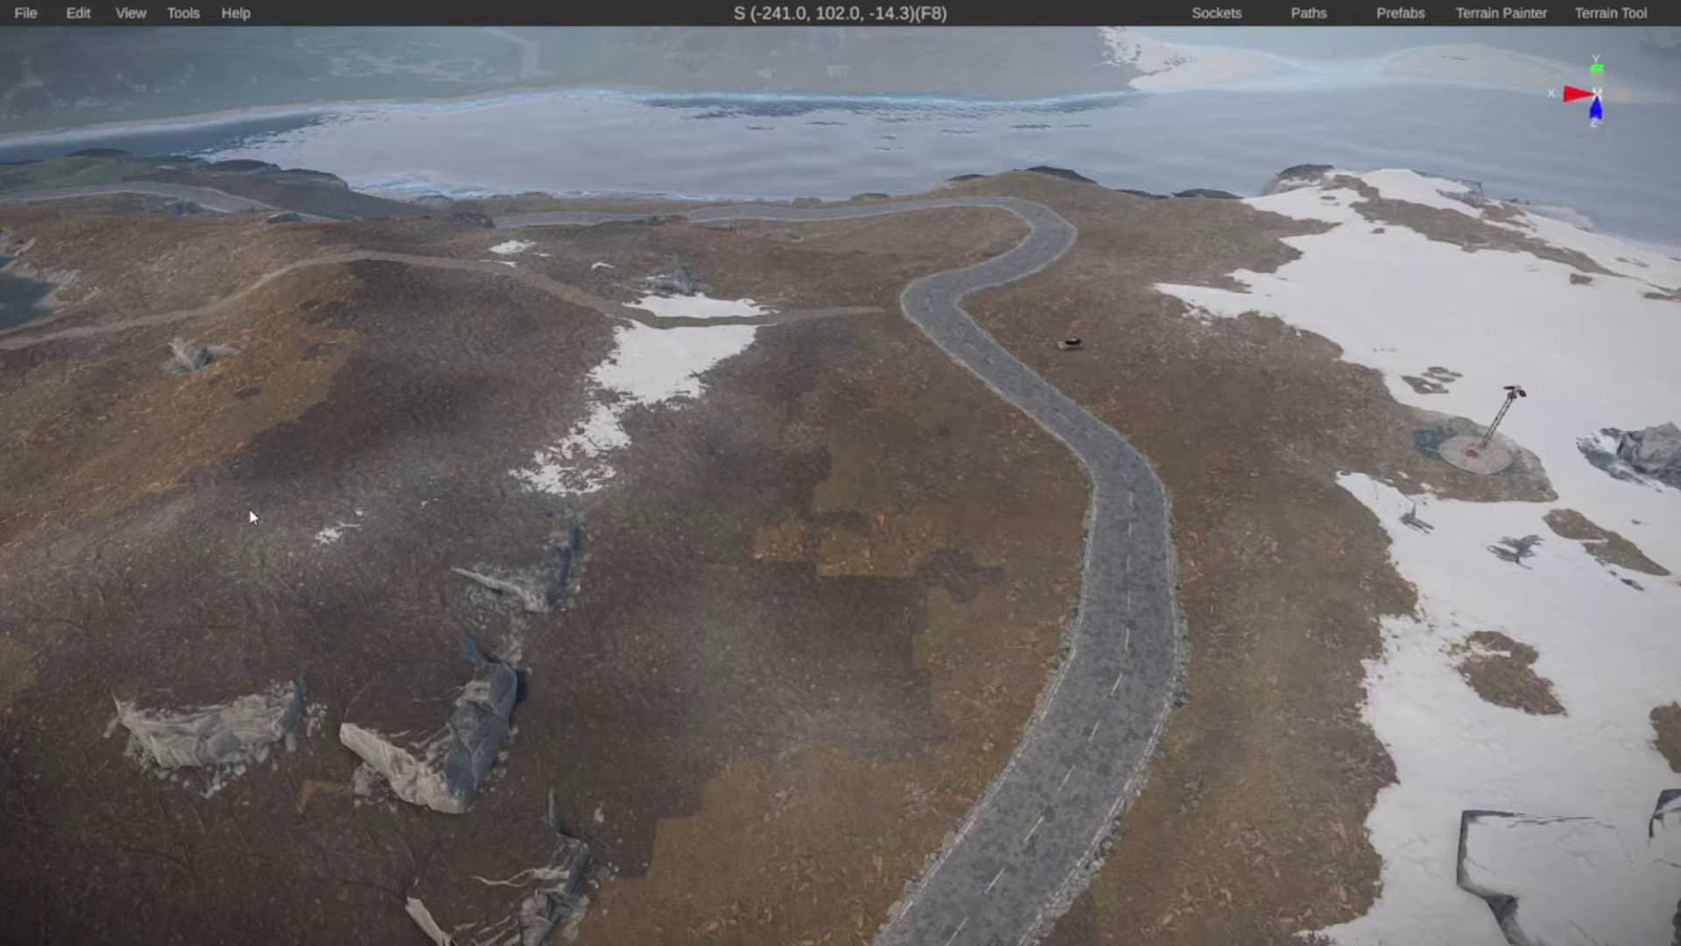
Find the Cave Small Easy prefab by searching for "cave" and place it on the snowy hilltop
key(w)
right_drag(250, 517, 1579, 289)
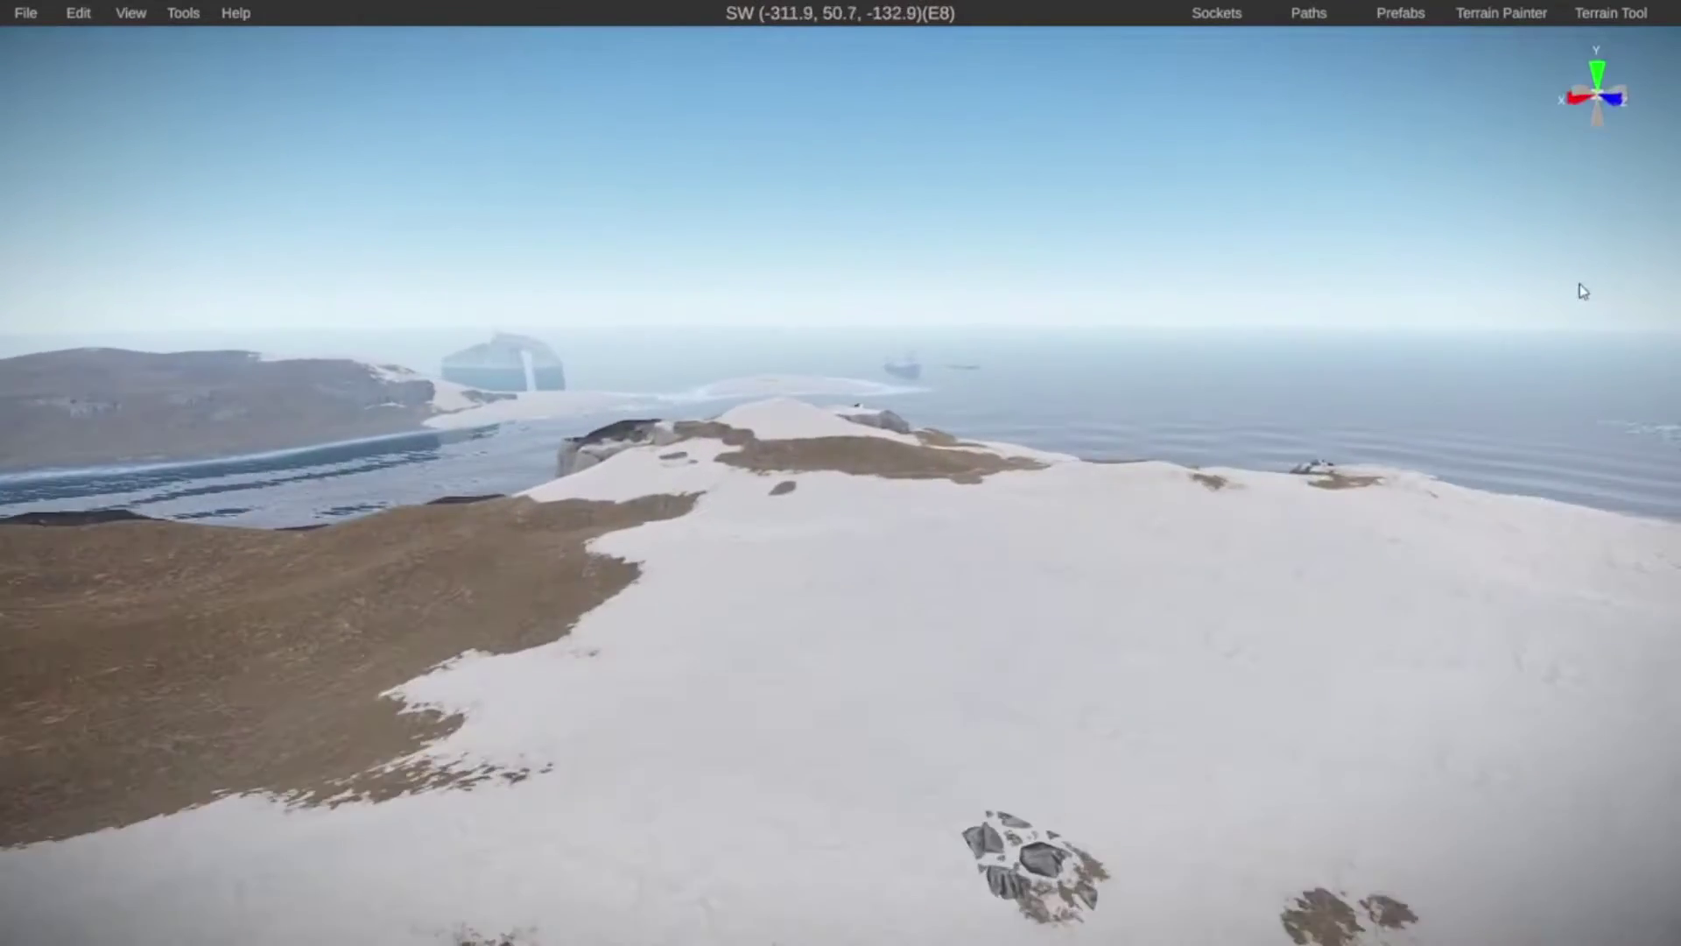
click(1391, 19)
click(1398, 40)
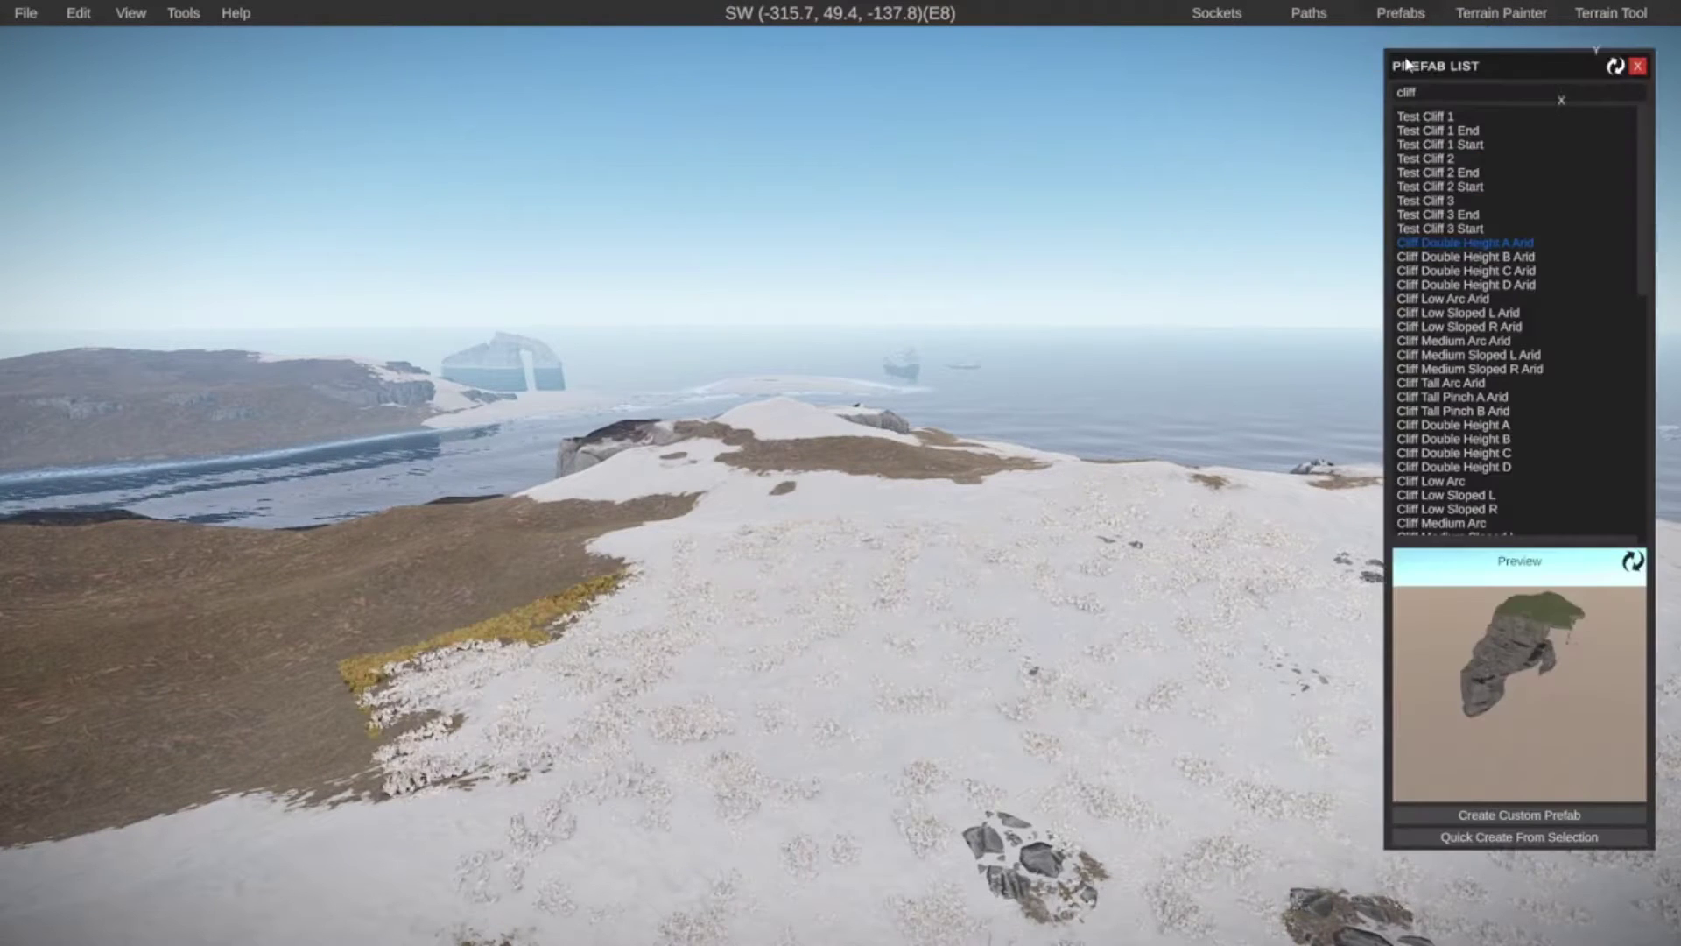
click(1433, 92)
text(cave)
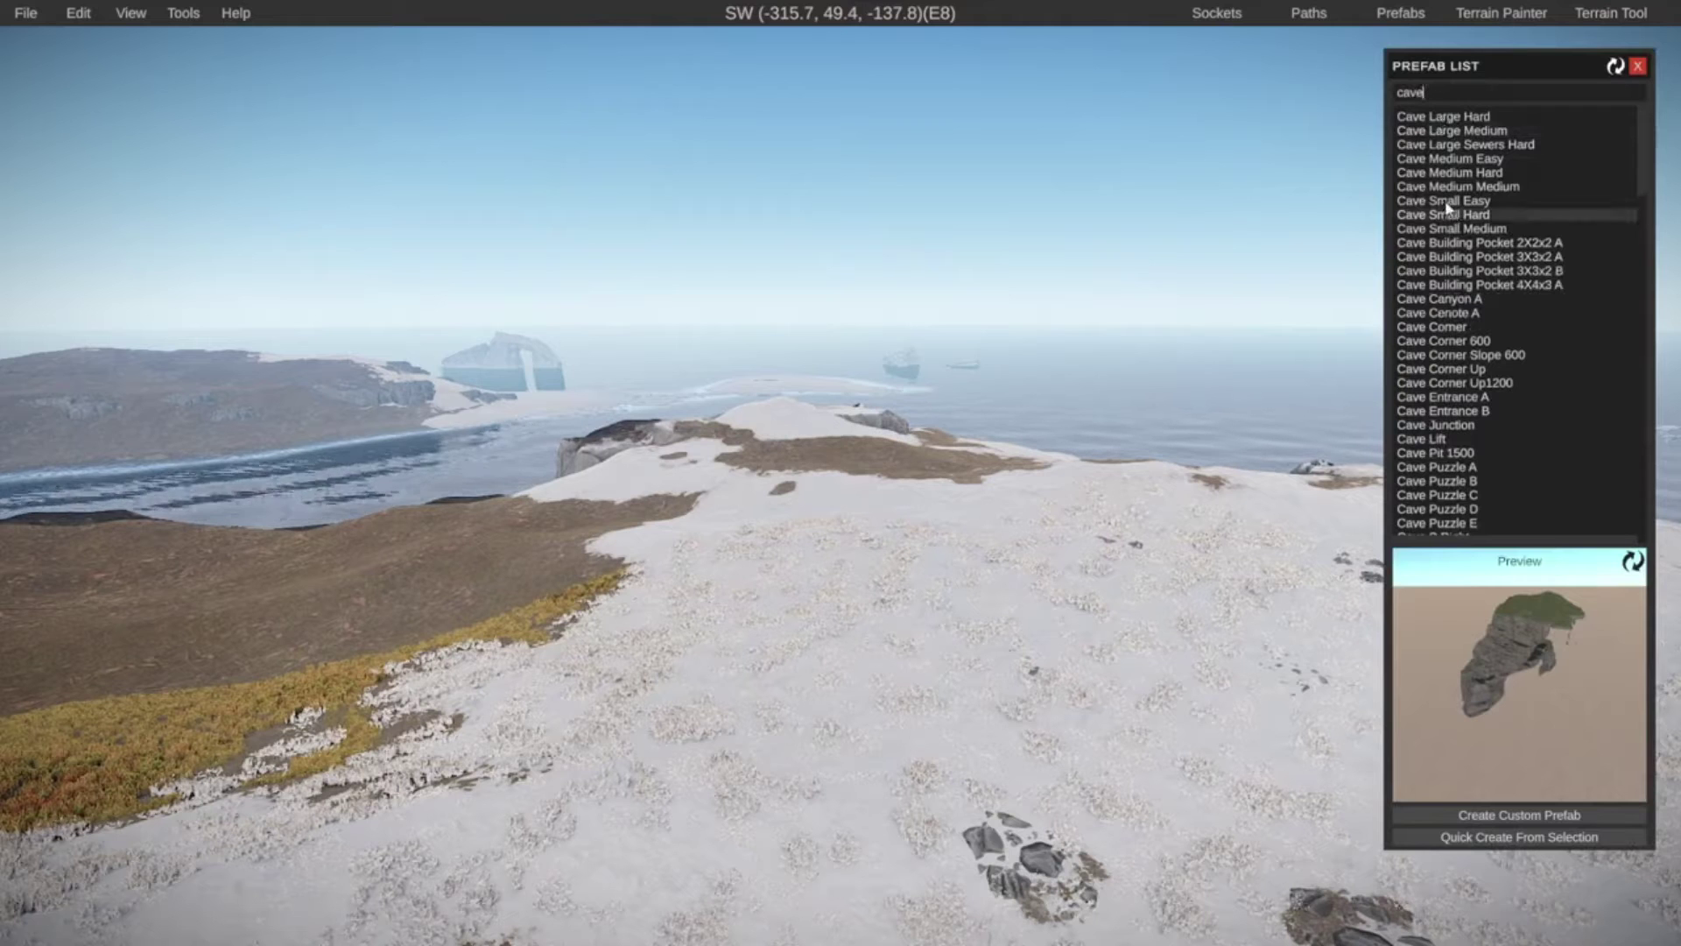
click(1435, 201)
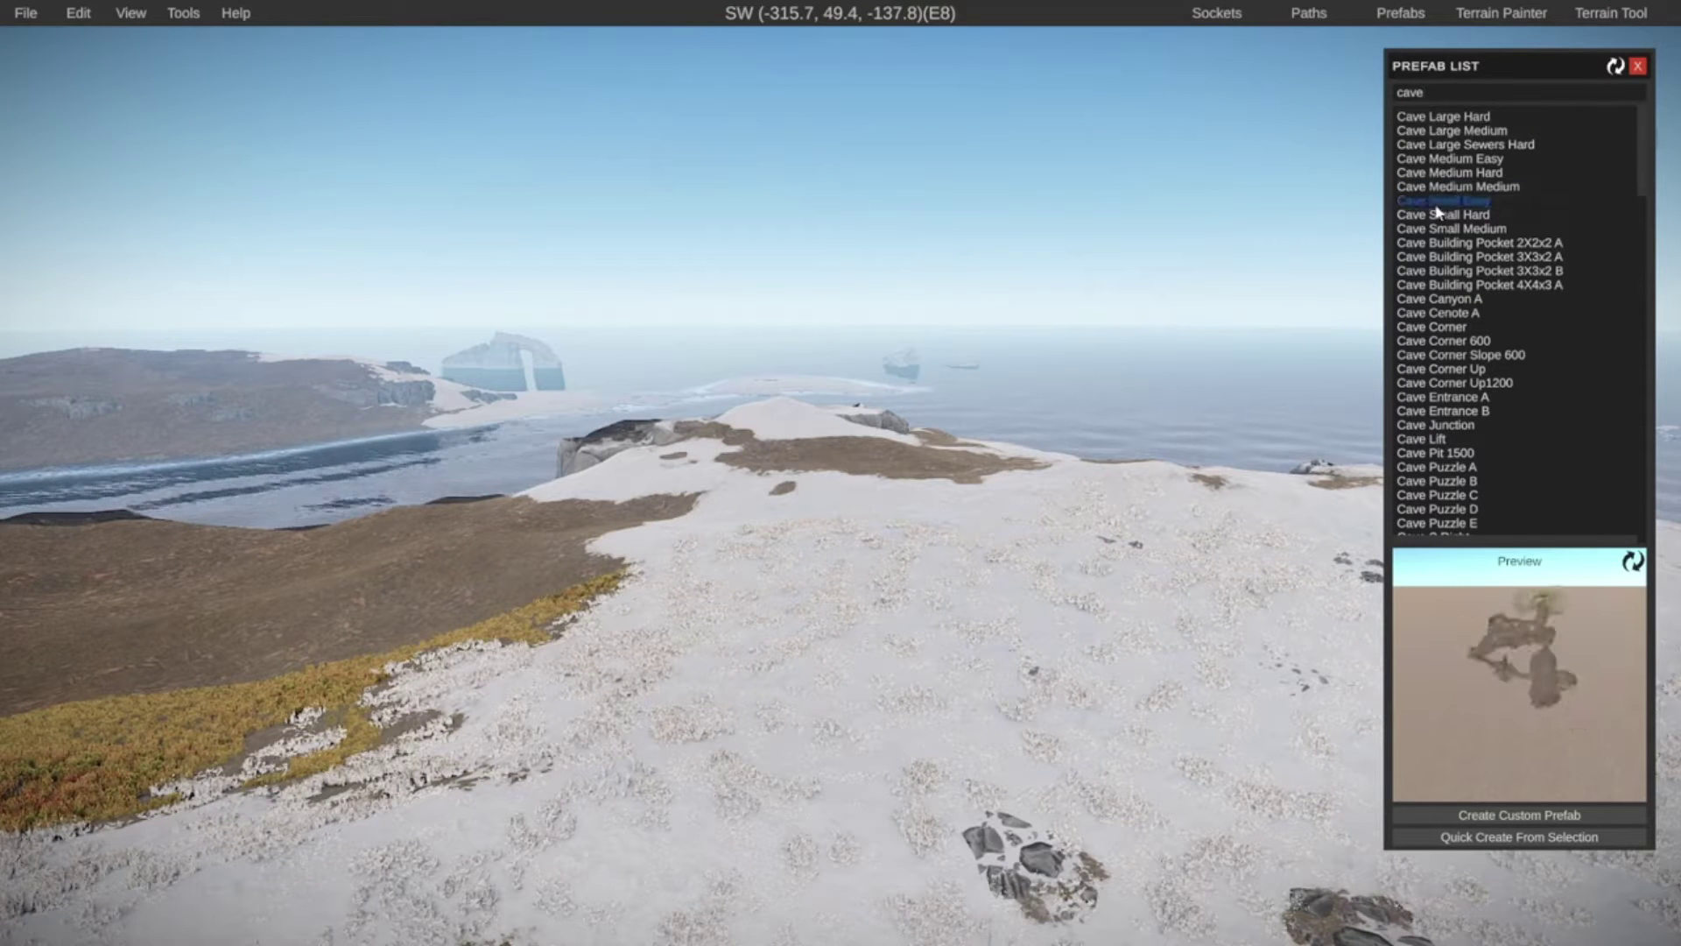
drag(1436, 210, 923, 646)
drag(942, 388, 939, 408)
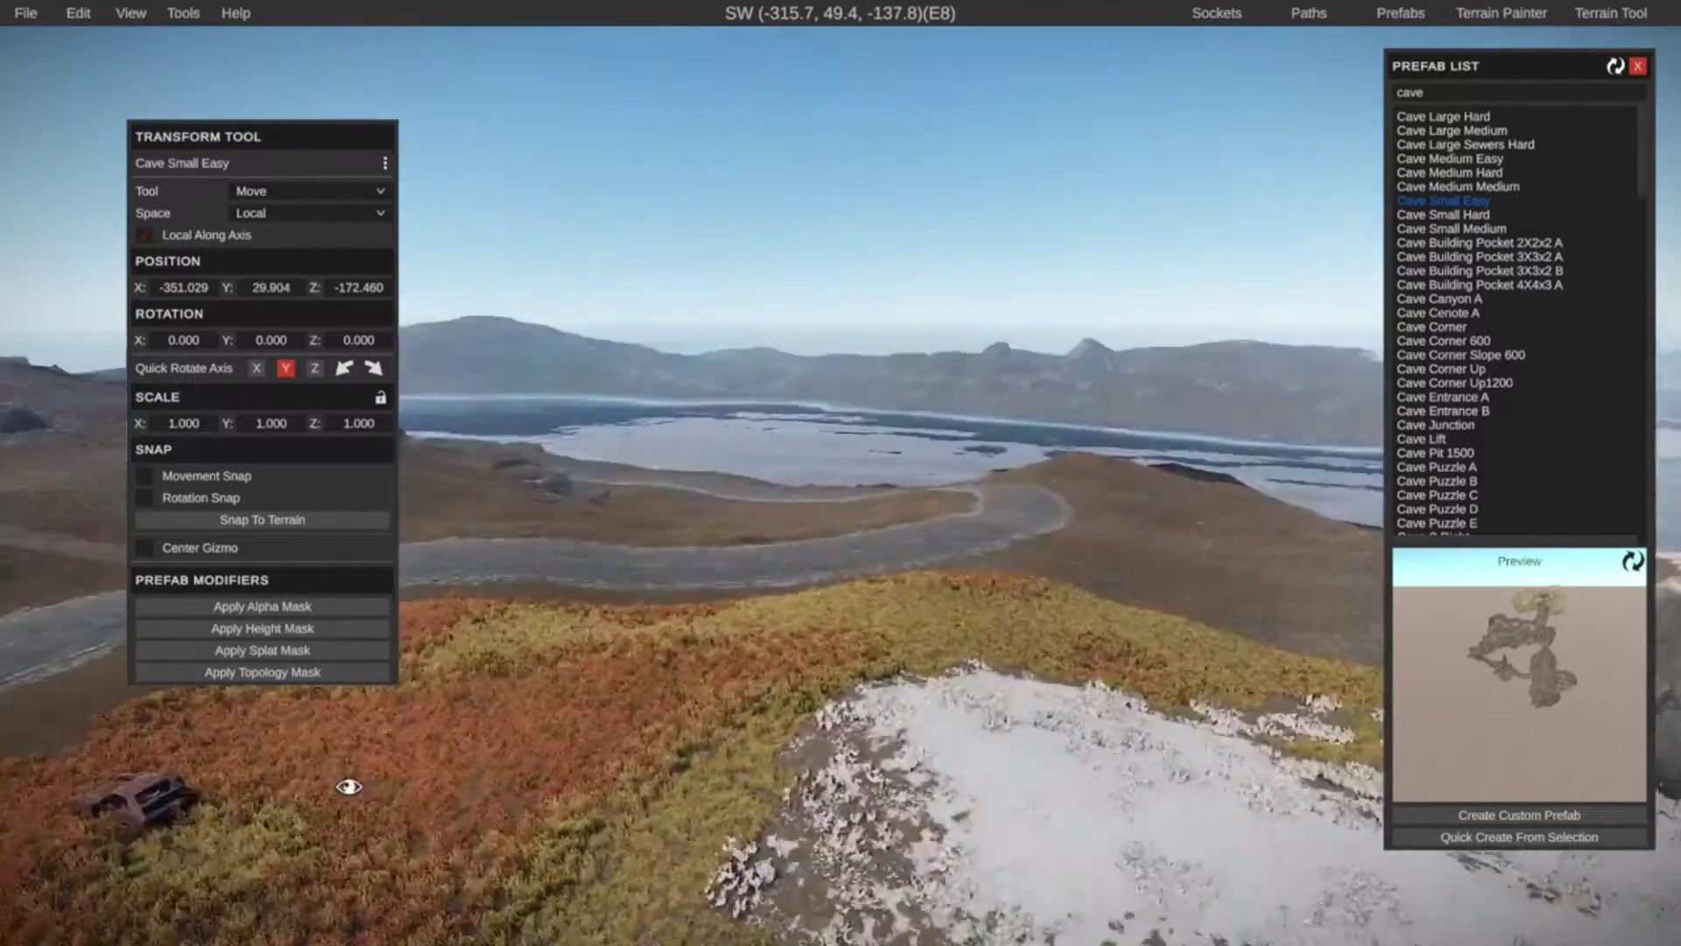
Rotate the cave prefab around its vertical axis to about 247.7 degrees
right_drag(348, 786, 437, 907)
key(s)
key(e)
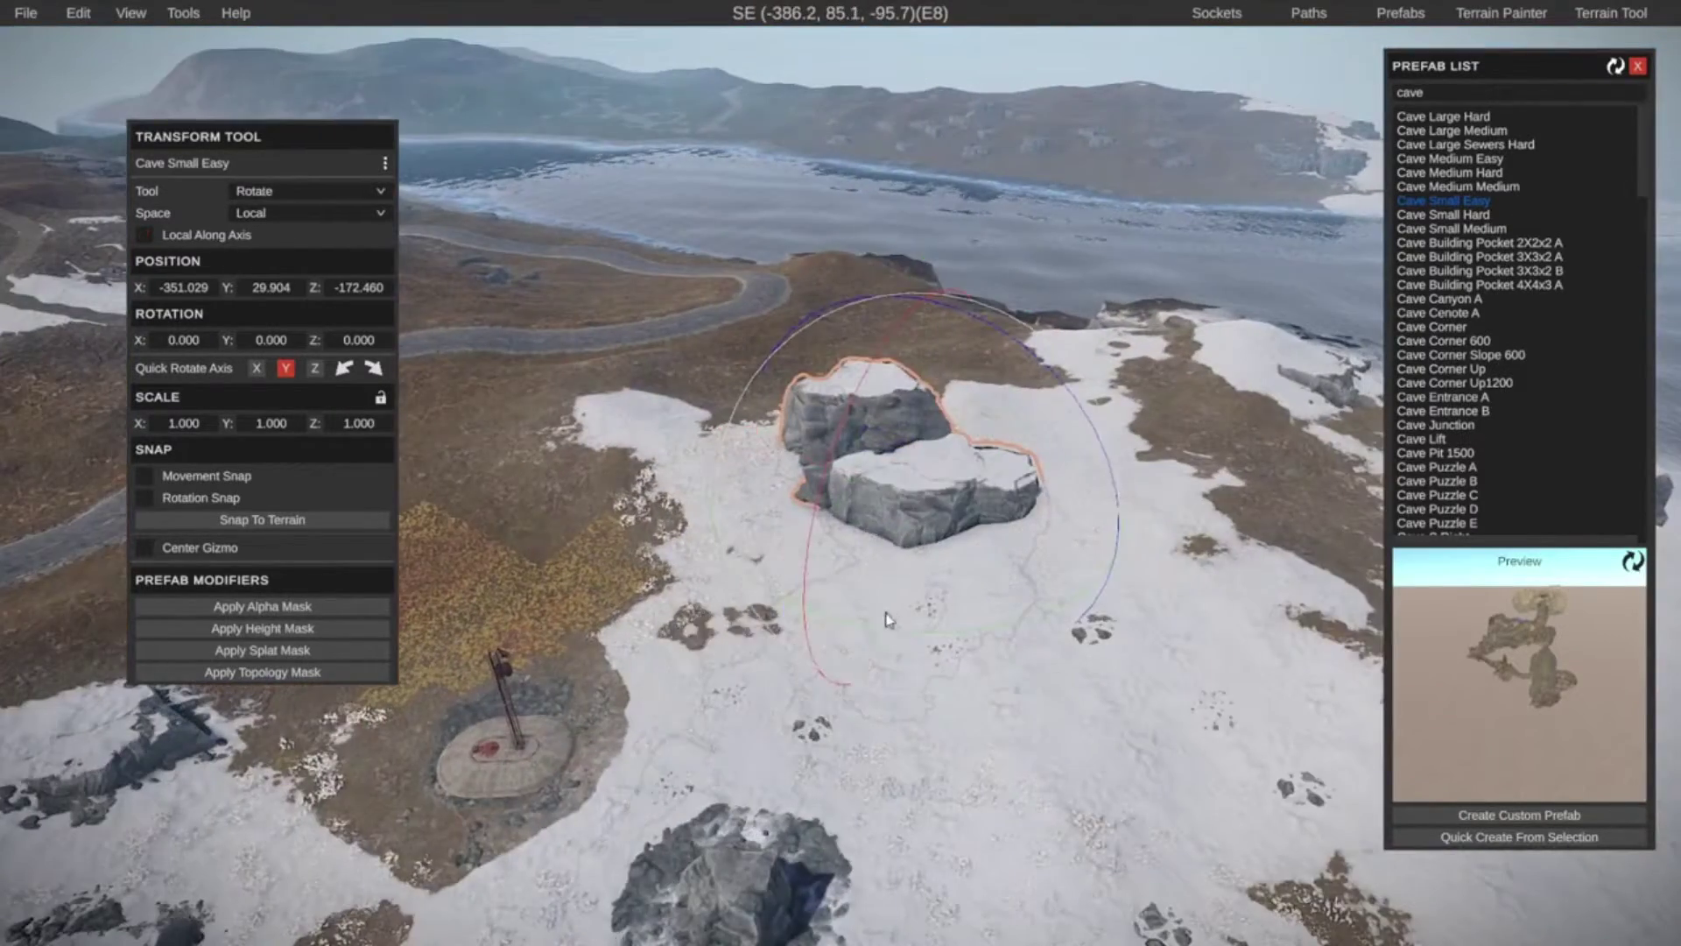
drag(888, 620, 648, 630)
drag(772, 629, 769, 630)
Move the cave across the snow to about X -346.3, Z -184.0 and snap it to the terrain
right_drag(769, 631, 876, 639)
key(w)
drag(1007, 615, 1160, 608)
key(d)
right_drag(1160, 607, 1261, 704)
click(280, 520)
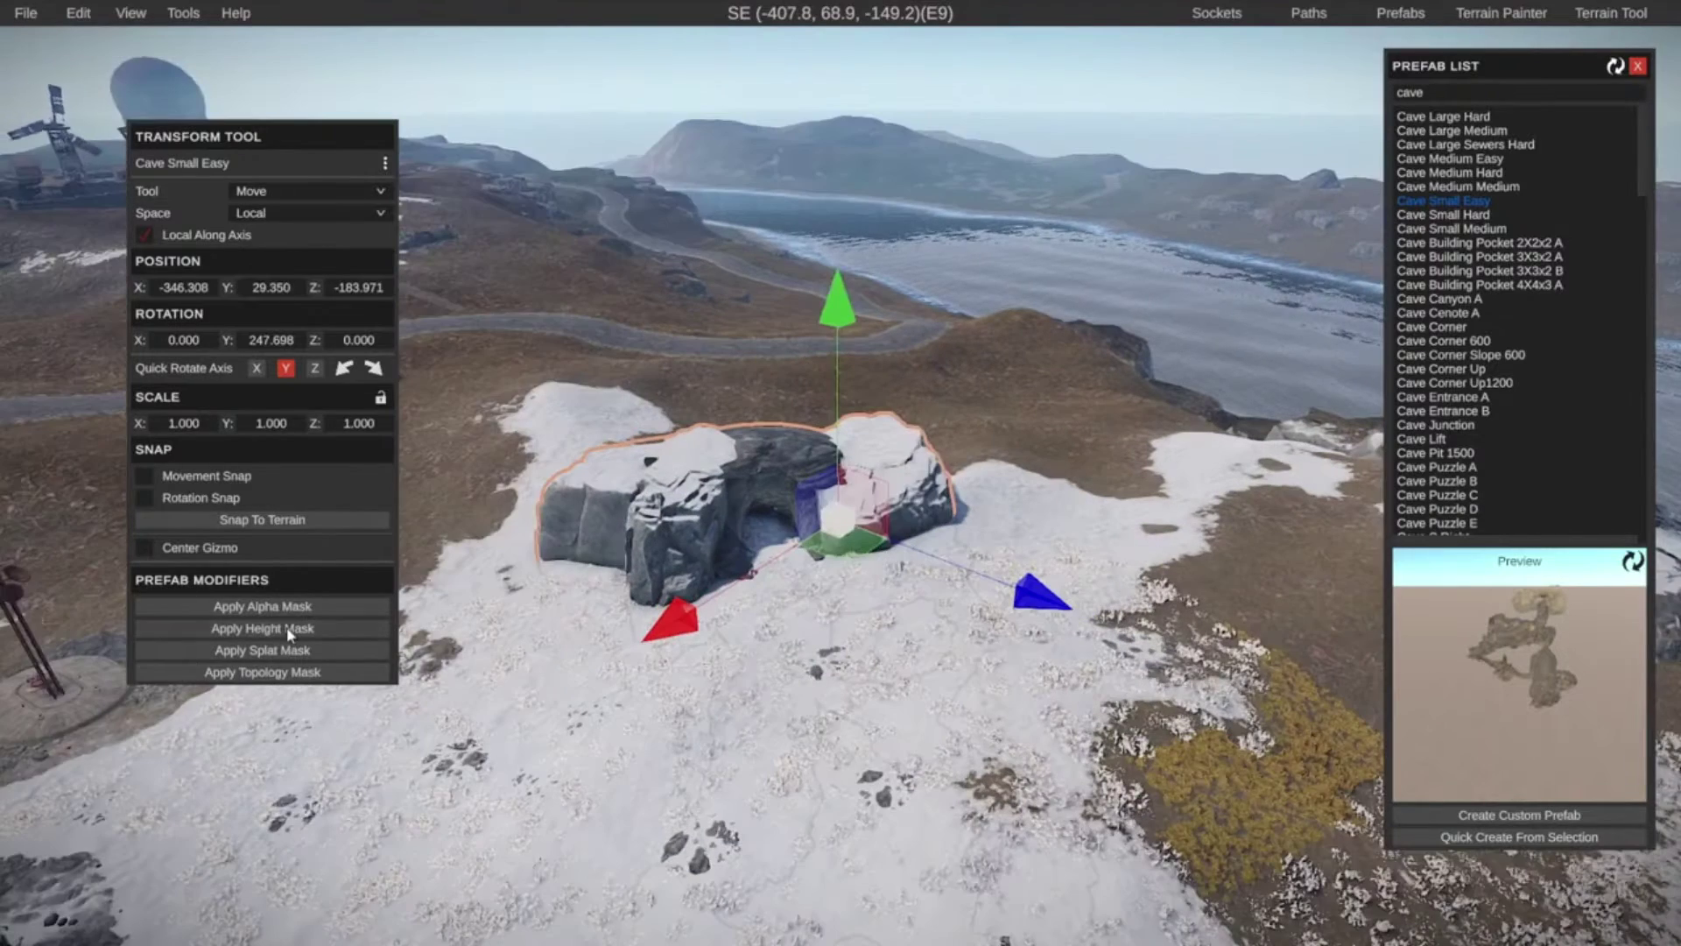
Apply the cave's height, alpha, splat and topology masks to the surrounding terrain
click(287, 629)
click(286, 627)
key(w)
right_drag(804, 754, 212, 711)
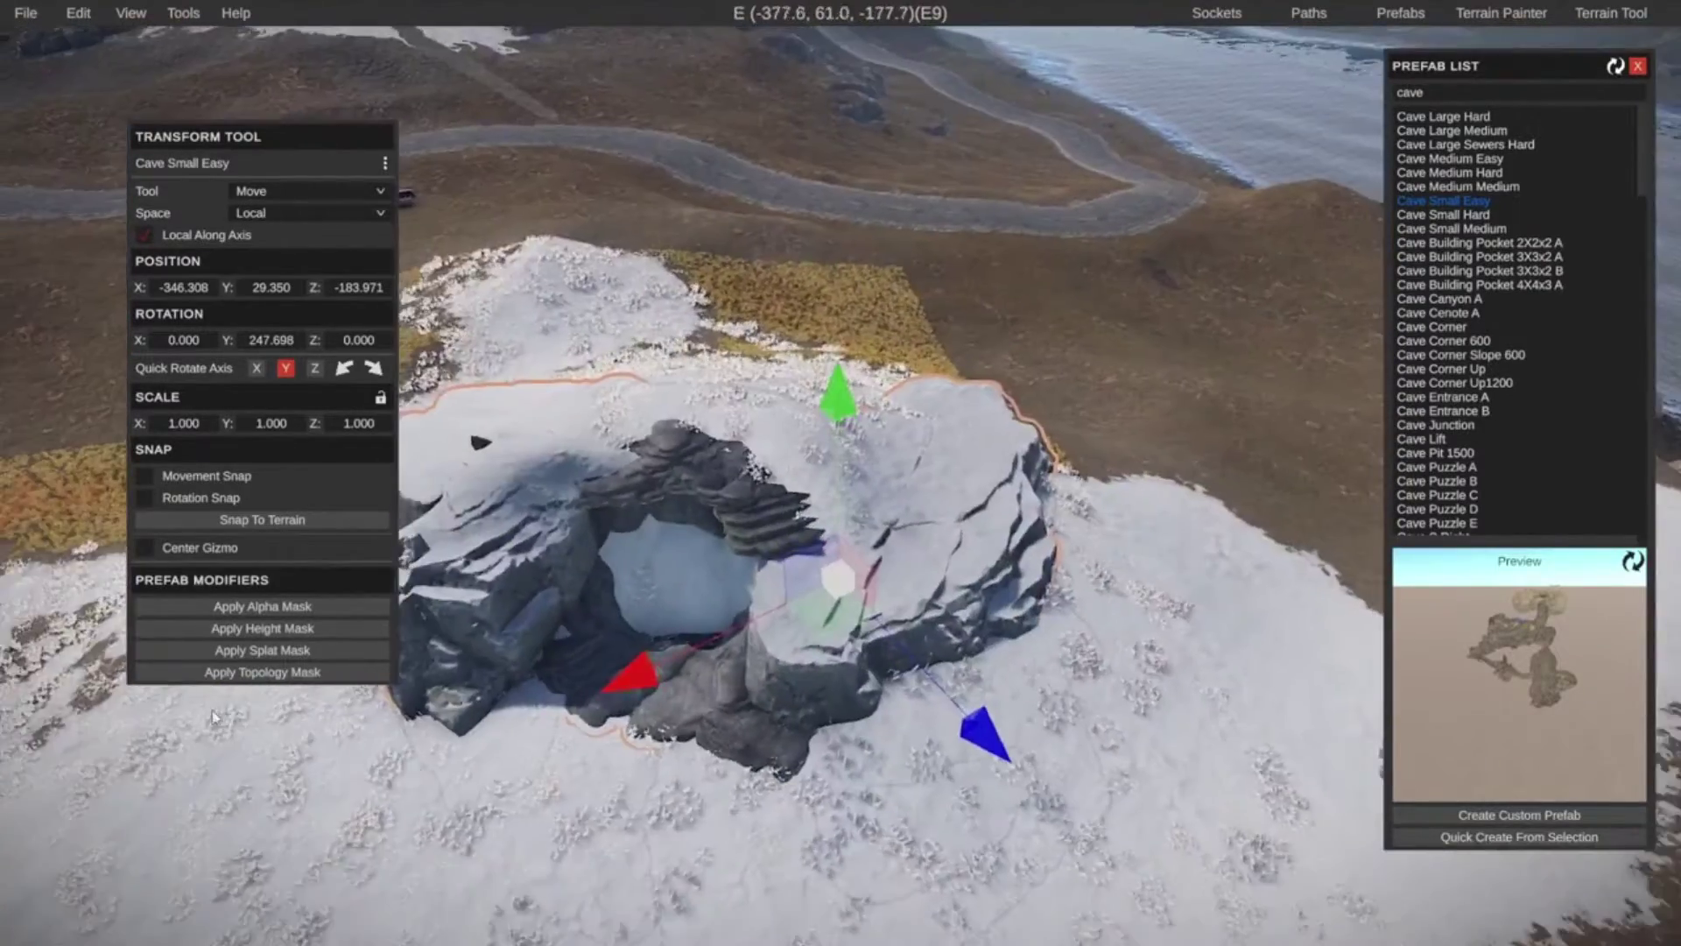
click(256, 606)
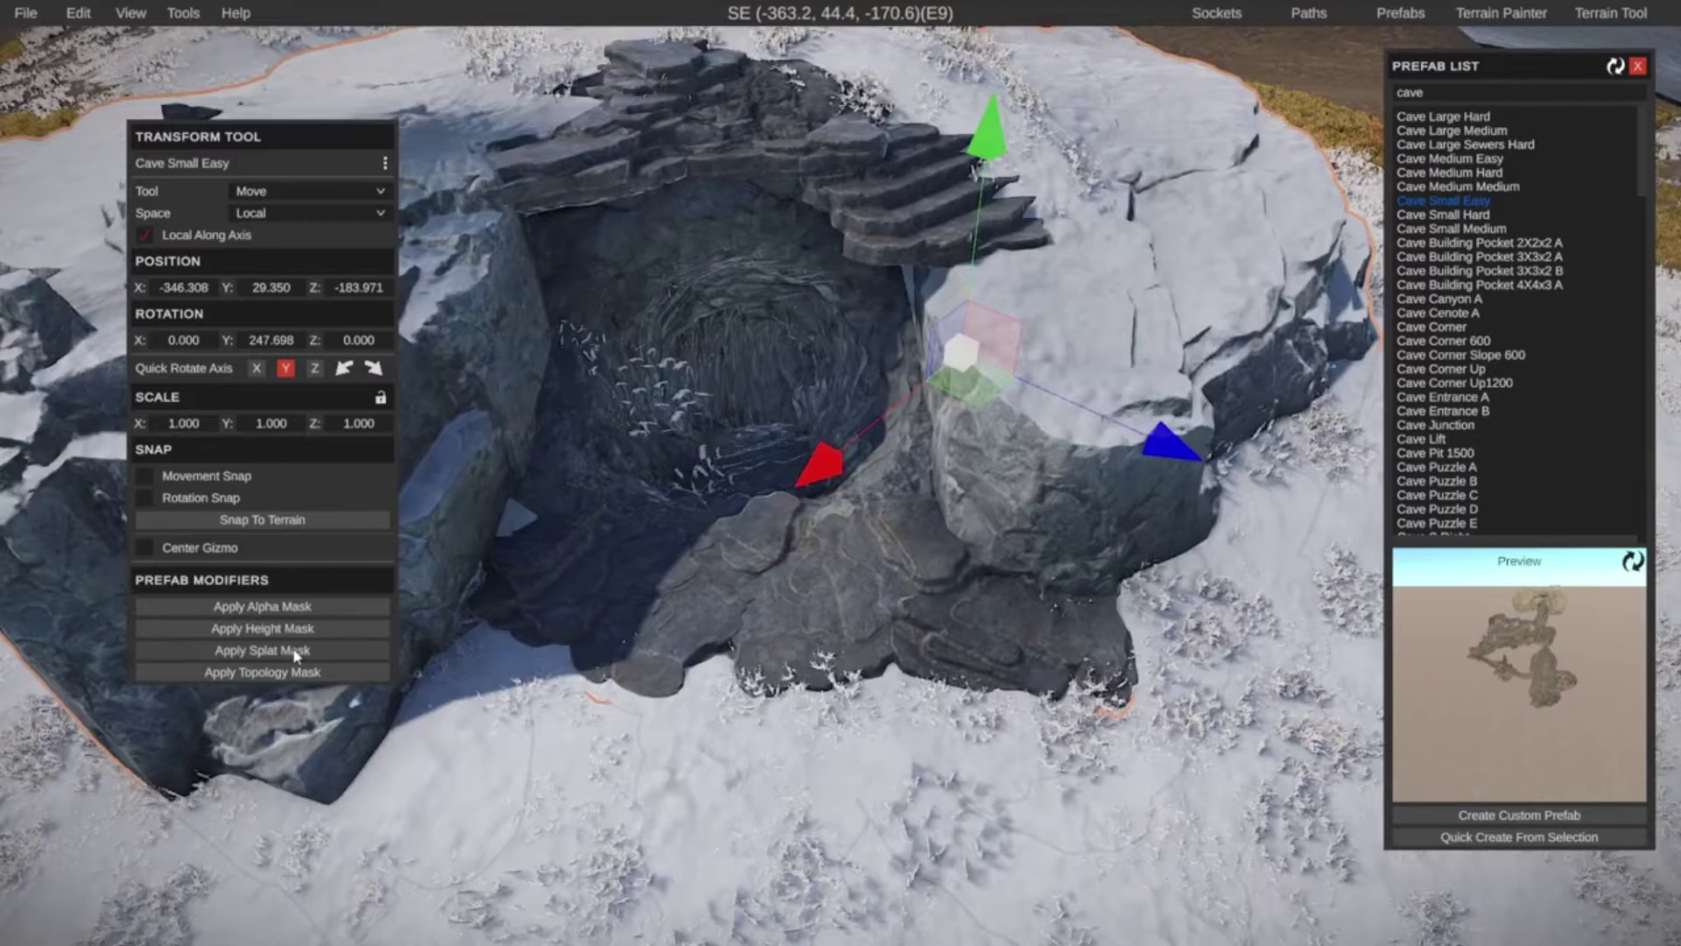
click(297, 650)
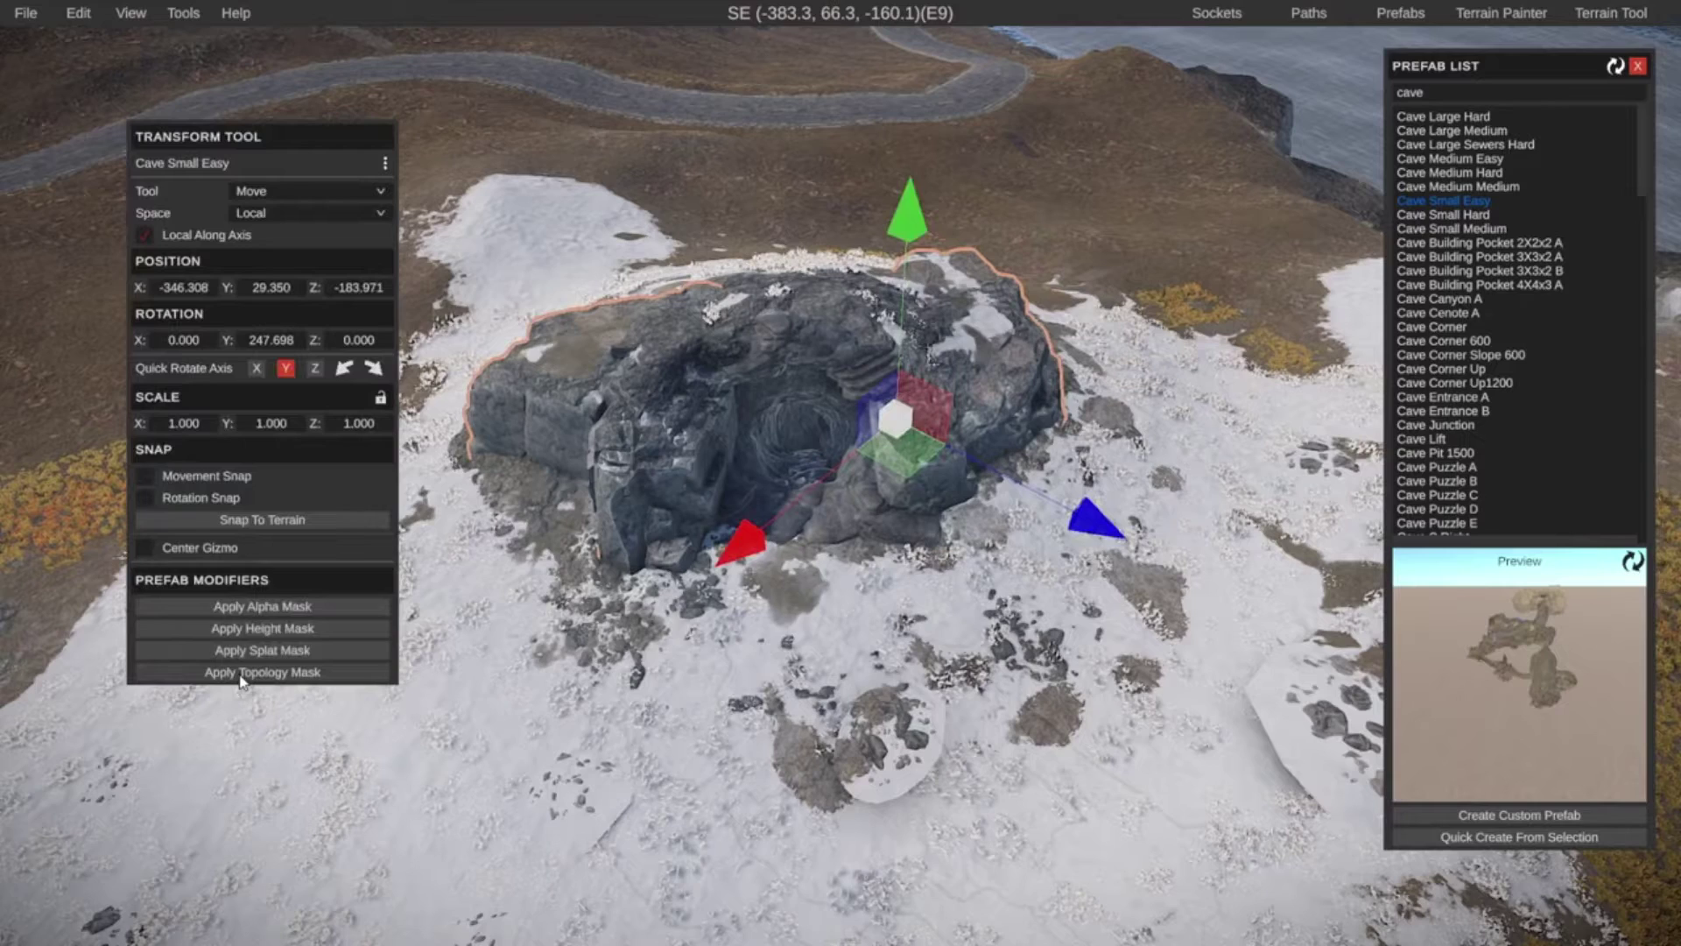
click(241, 674)
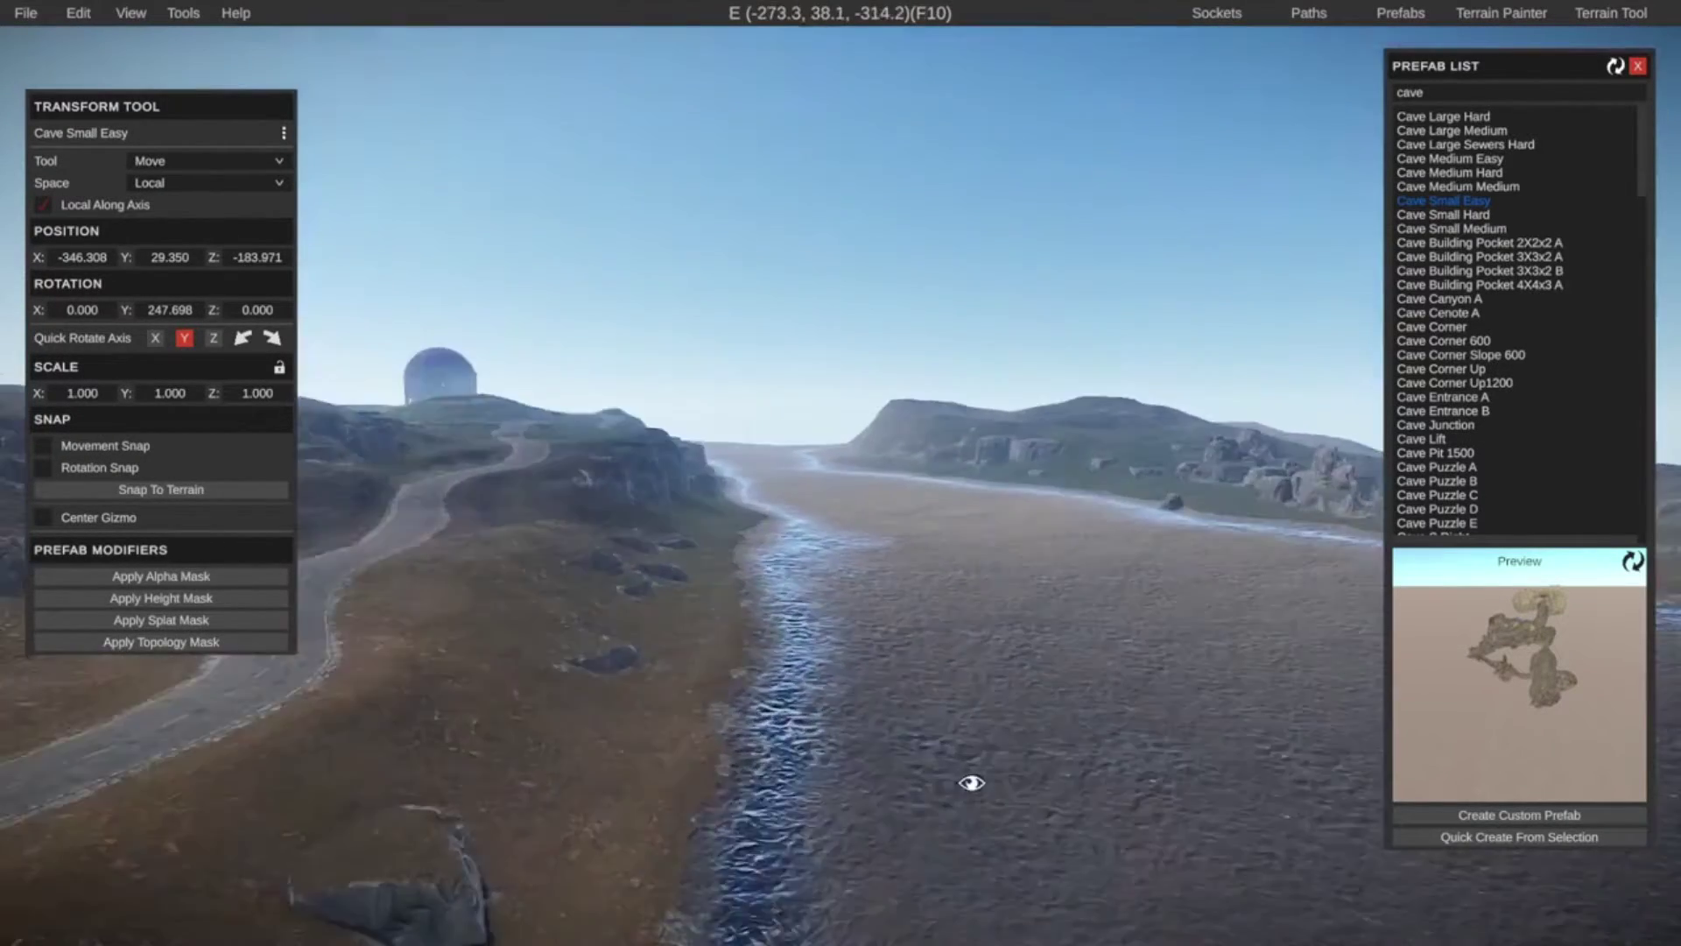
Delete the low Cliff Medium Arc Arid prefab in front of the bare slope between the riverside cliffs
right_drag(968, 780, 799, 780)
key(w)
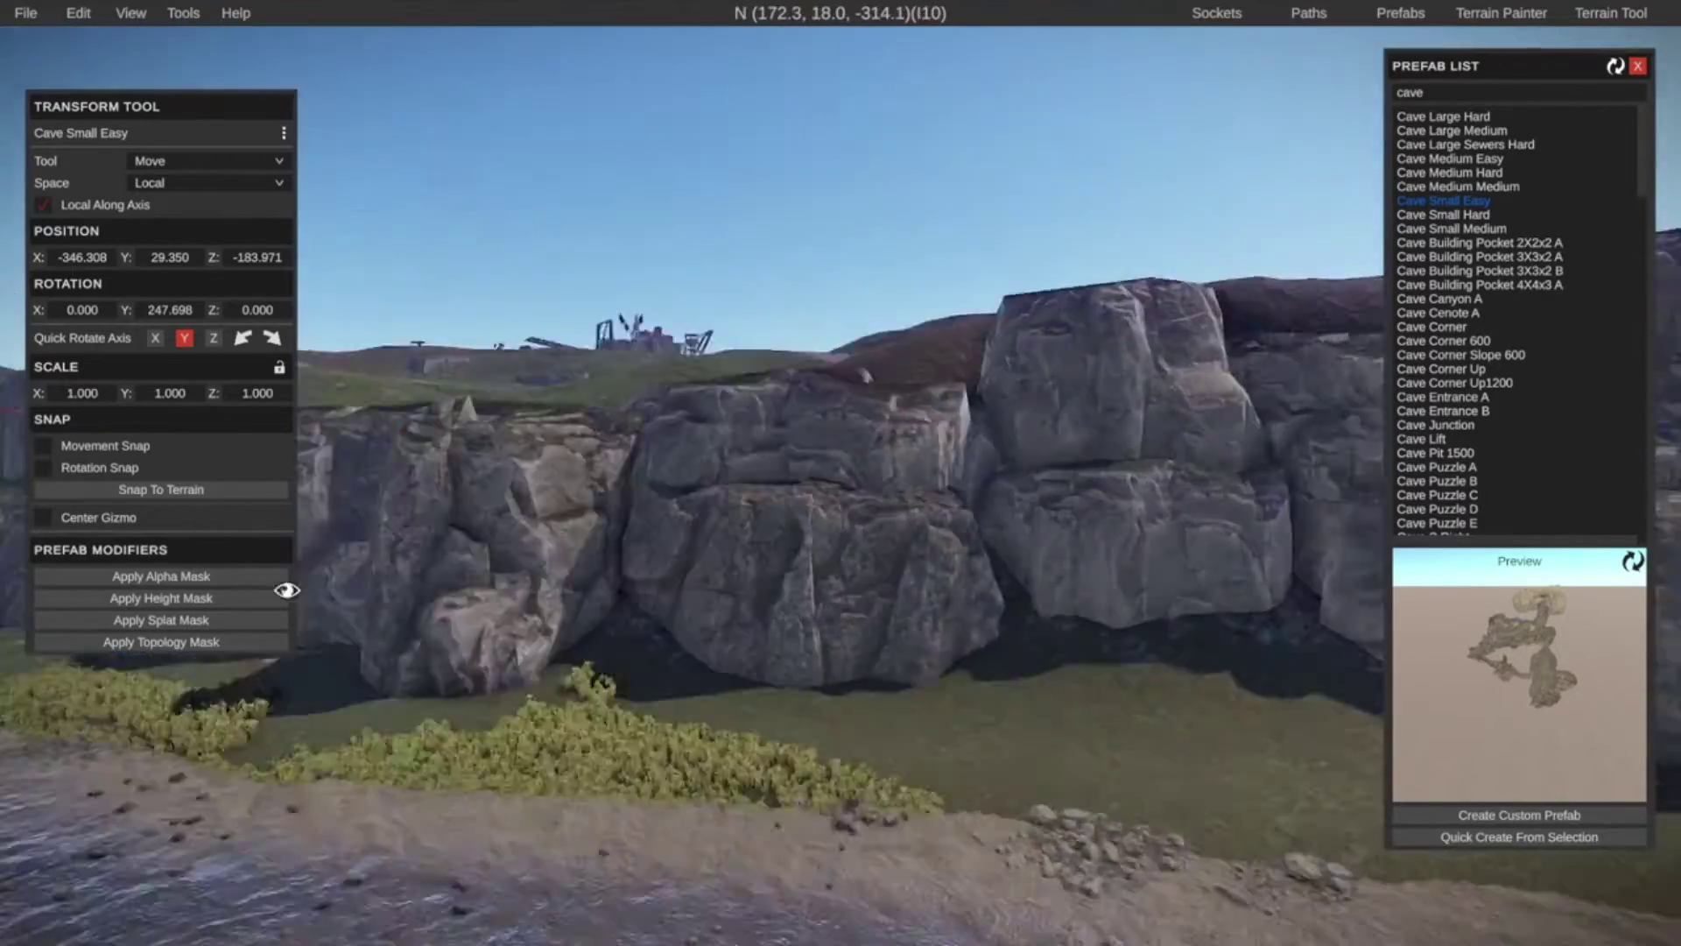
right_drag(285, 589, 739, 589)
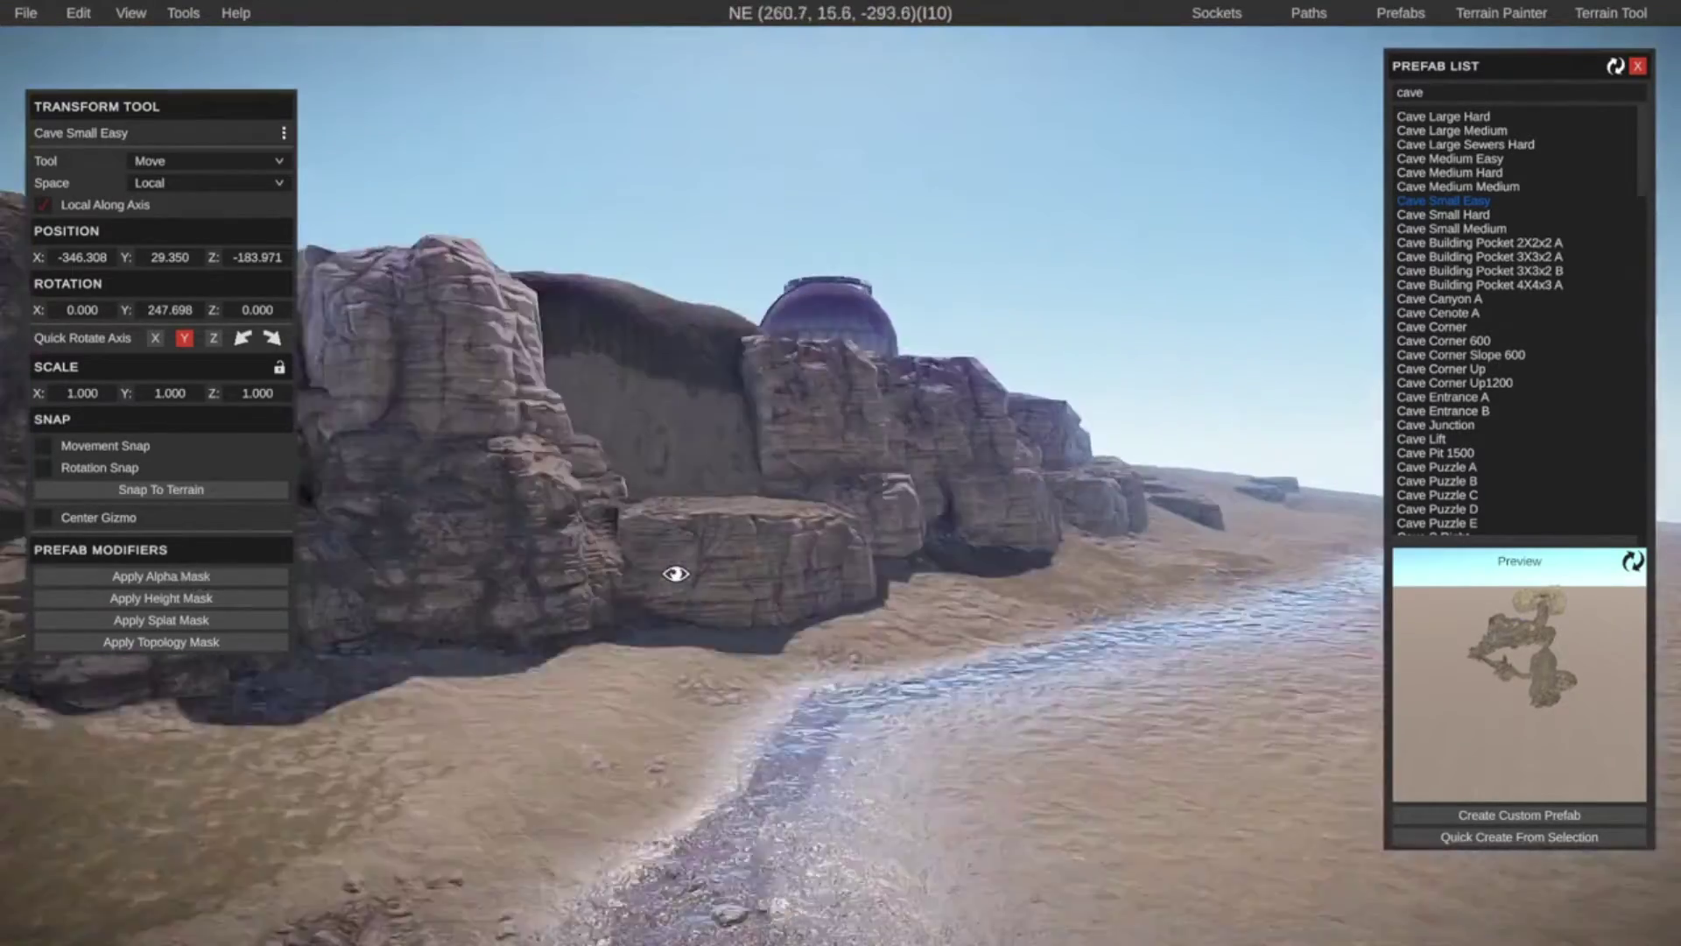
right_drag(675, 574, 679, 806)
click(726, 658)
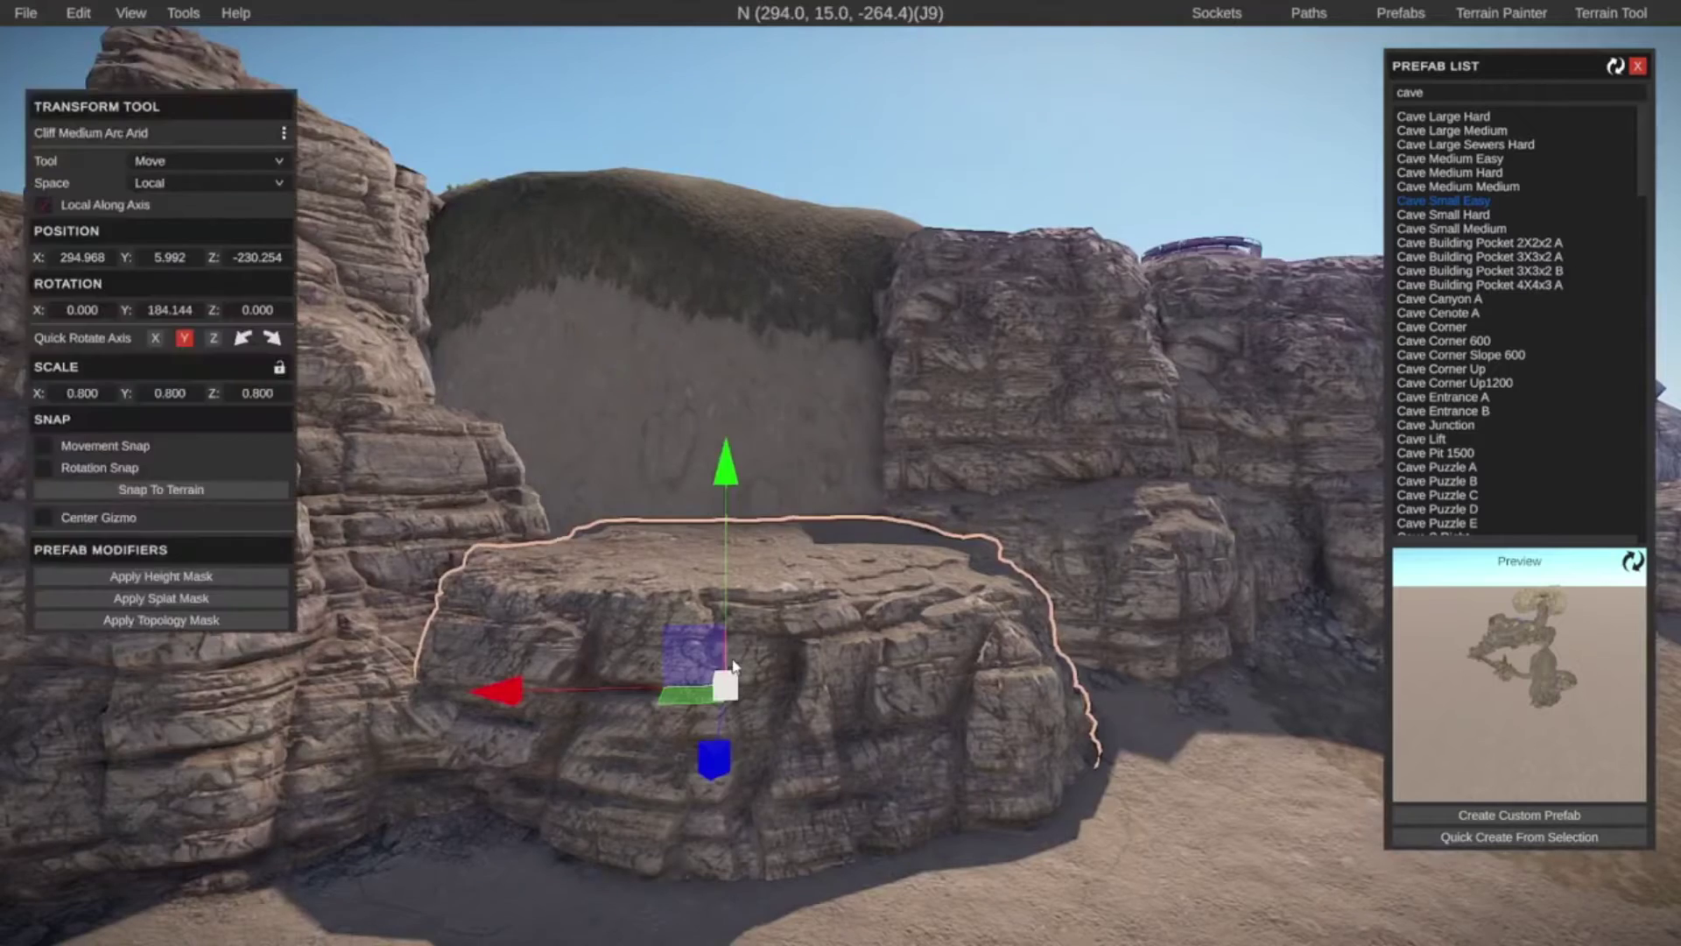
key(Delete)
scroll(714, 799, up, 5)
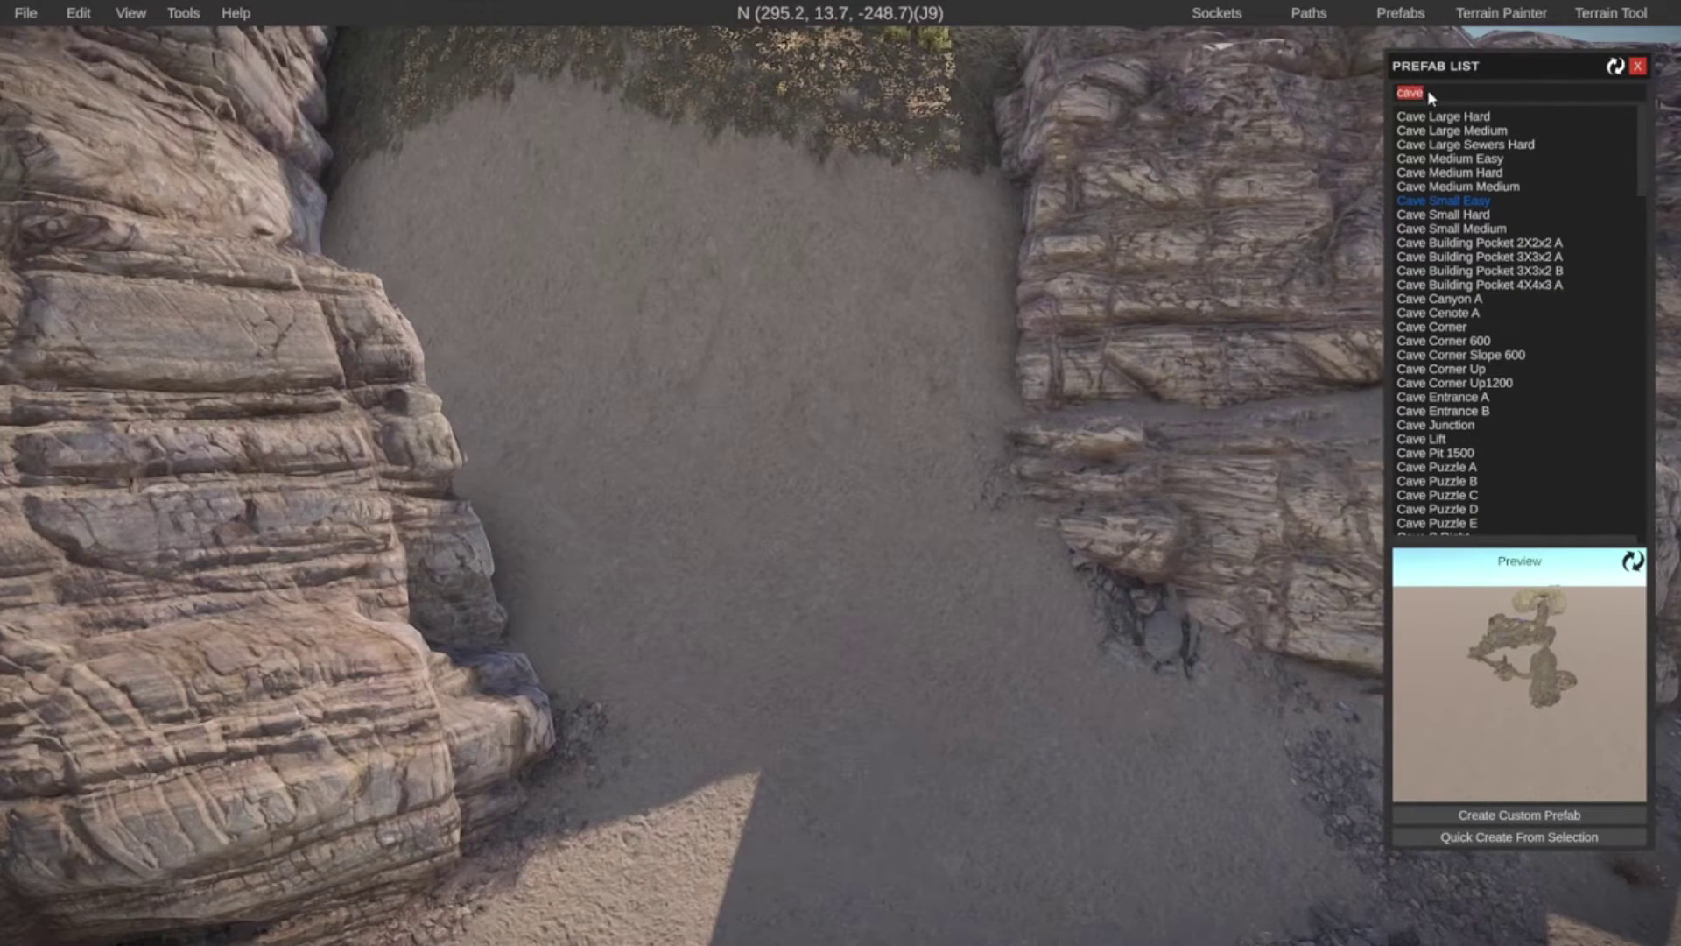
Search the prefabs for "gate" and place Compound Gate Train in the gap between the cliffs
text(gate)
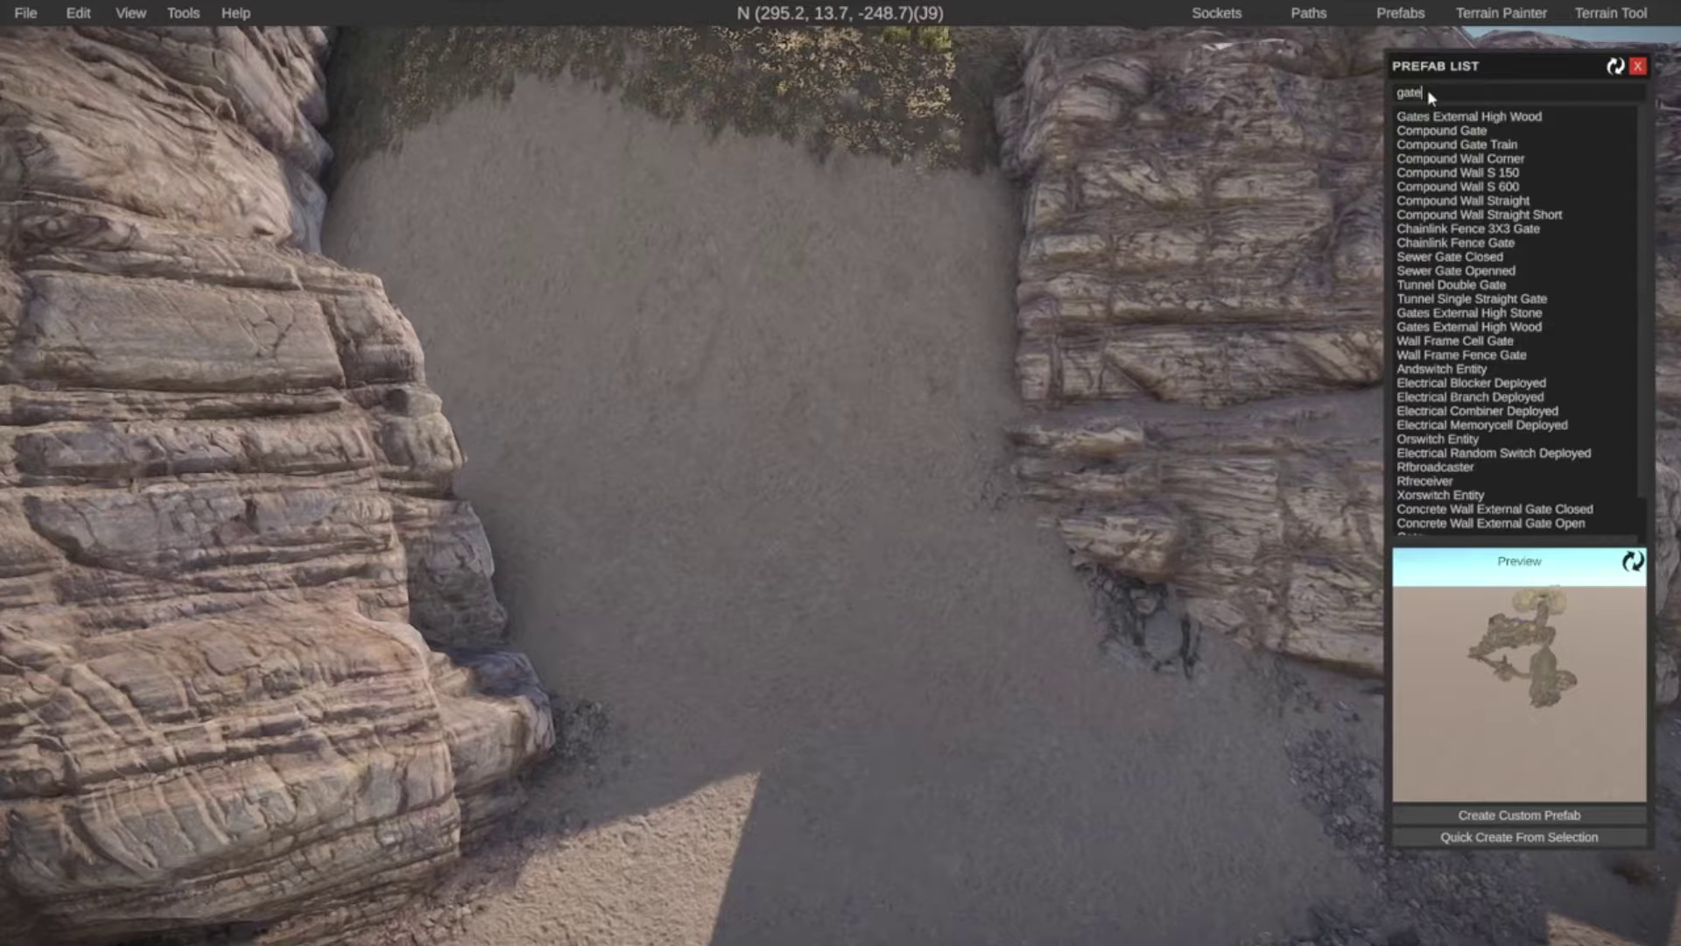
click(1458, 131)
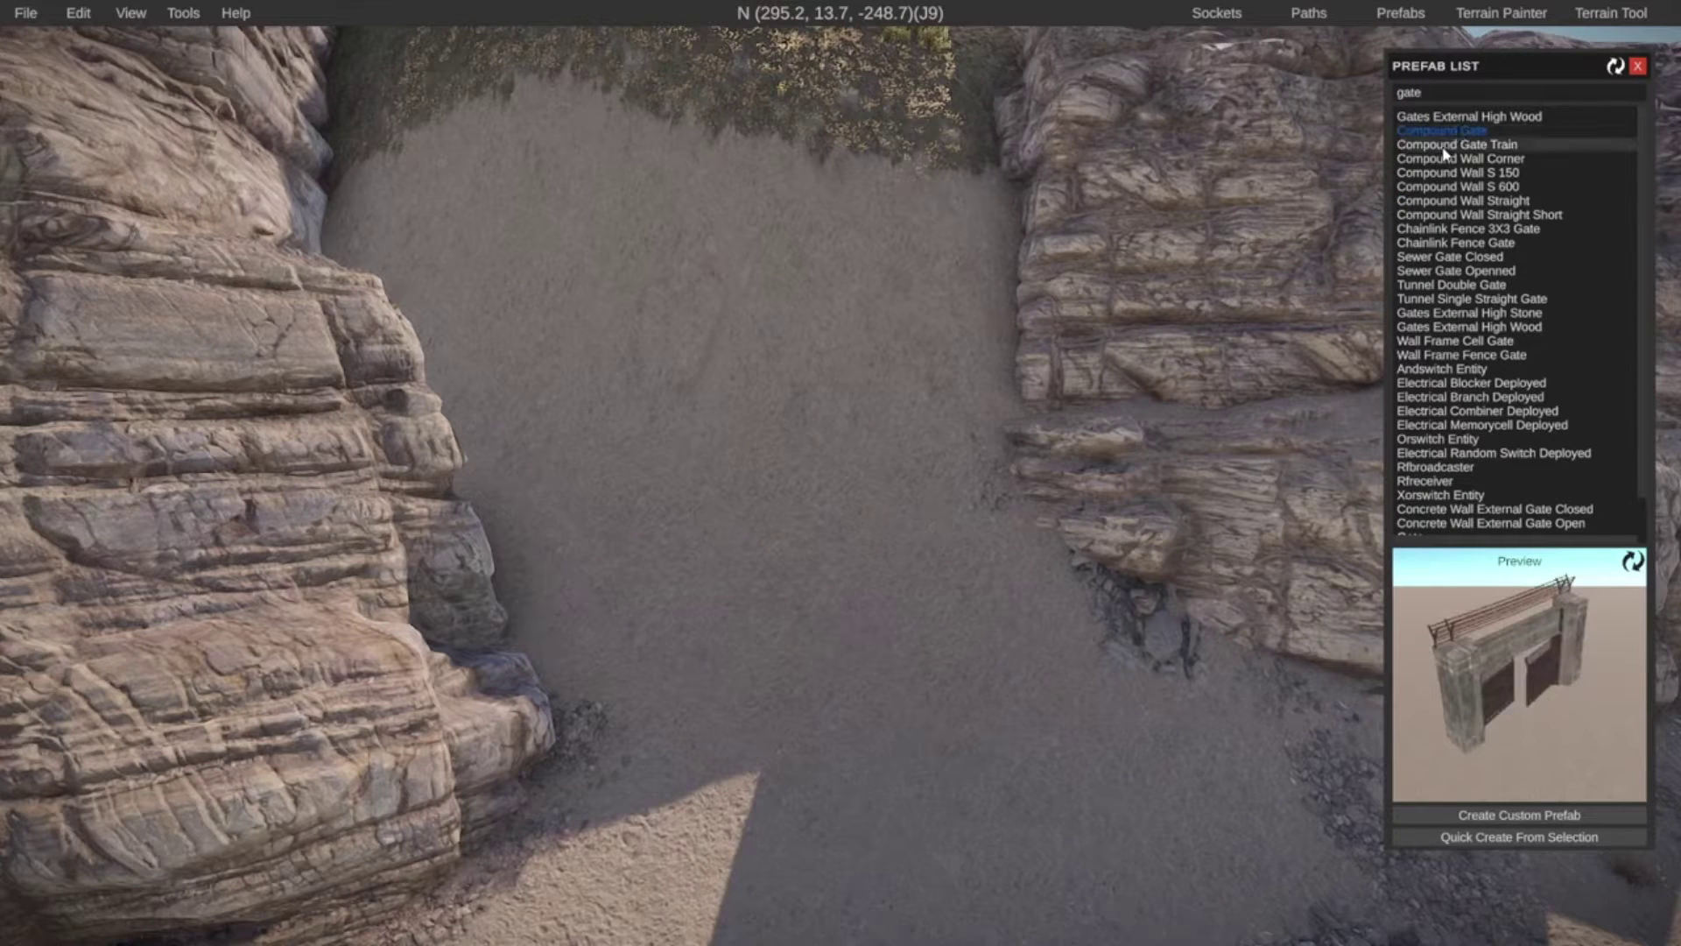
click(1442, 147)
drag(1436, 147, 801, 706)
Scale the gate to about 1.258 × 1.587 × 3.611 and move it into the slope at about Y 3.44, Z -224.6
key(d)
right_drag(801, 706, 691, 755)
key(r)
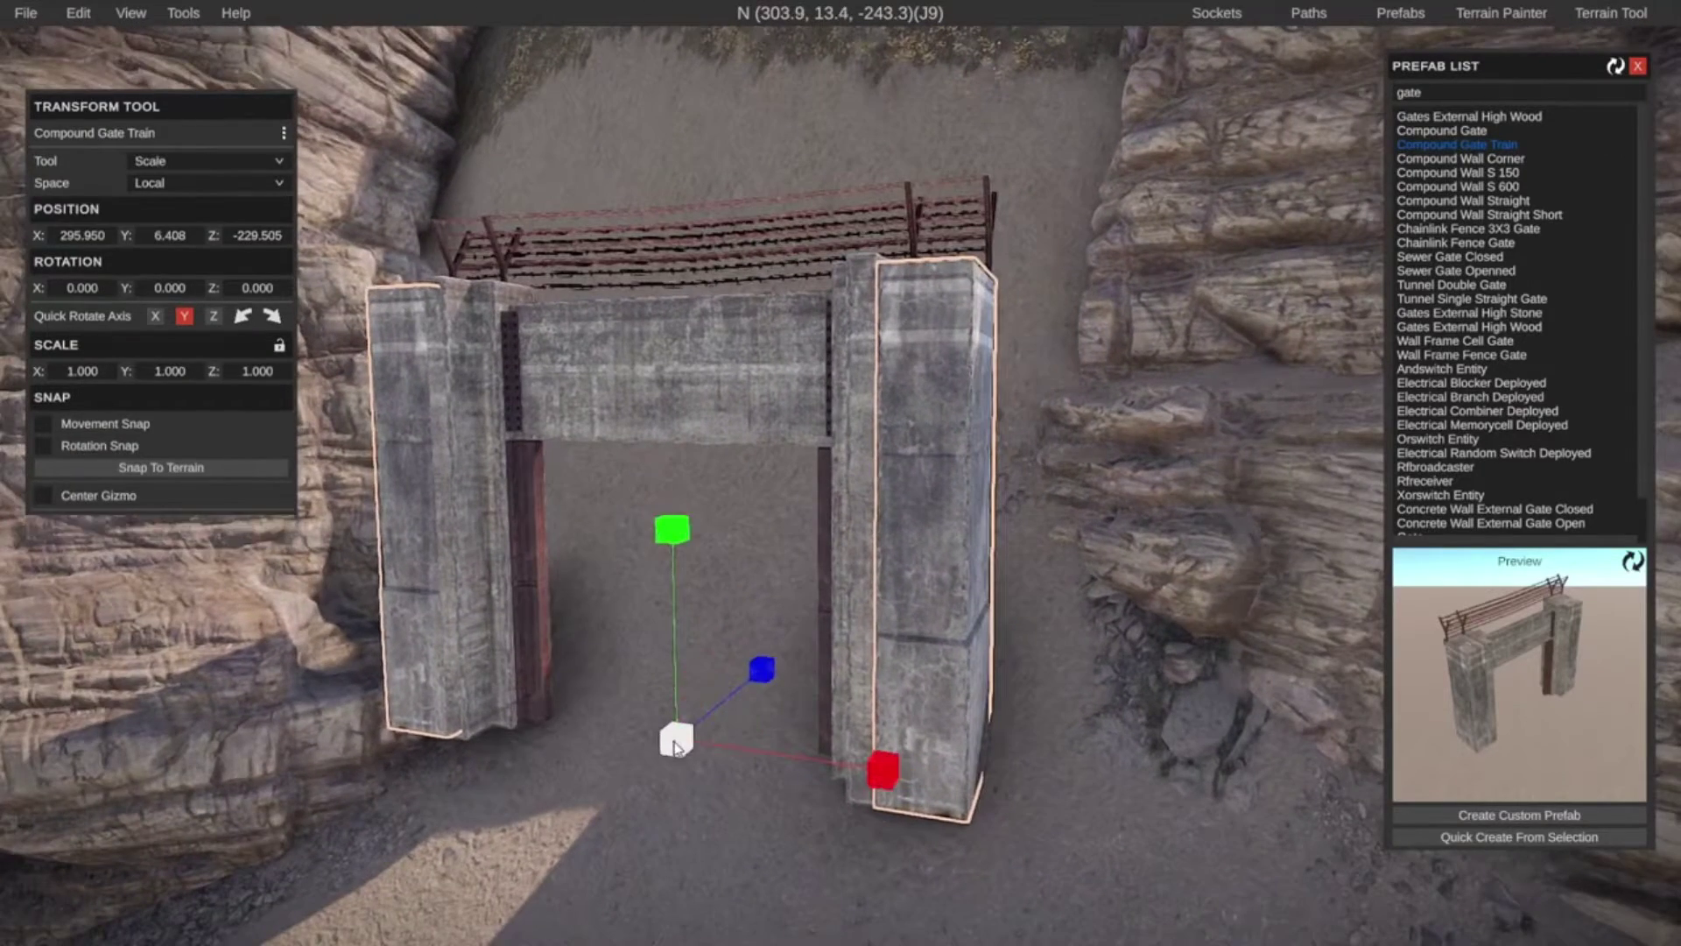
drag(676, 747, 648, 768)
drag(768, 664, 878, 640)
drag(683, 536, 936, 677)
key(w)
right_drag(936, 677, 354, 614)
key(r)
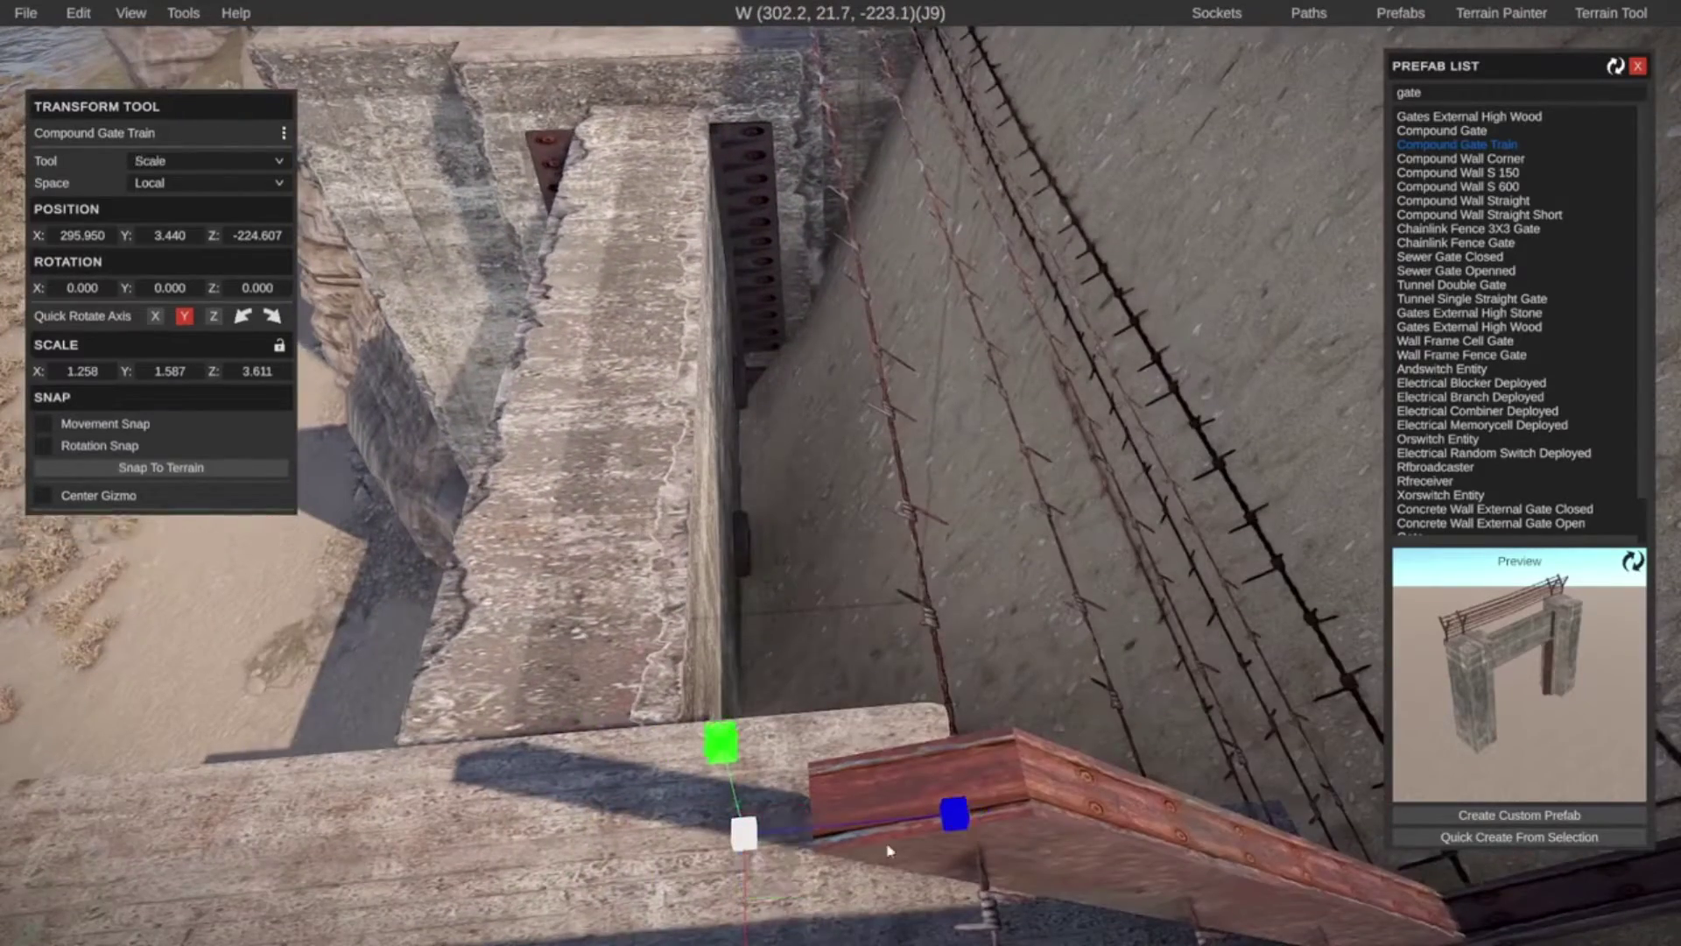
Stretch the gate's depth to a Z scale of about 5.271 and shift it to about Z -222.3
drag(953, 830, 1059, 818)
key(w)
right_drag(1057, 817, 598, 692)
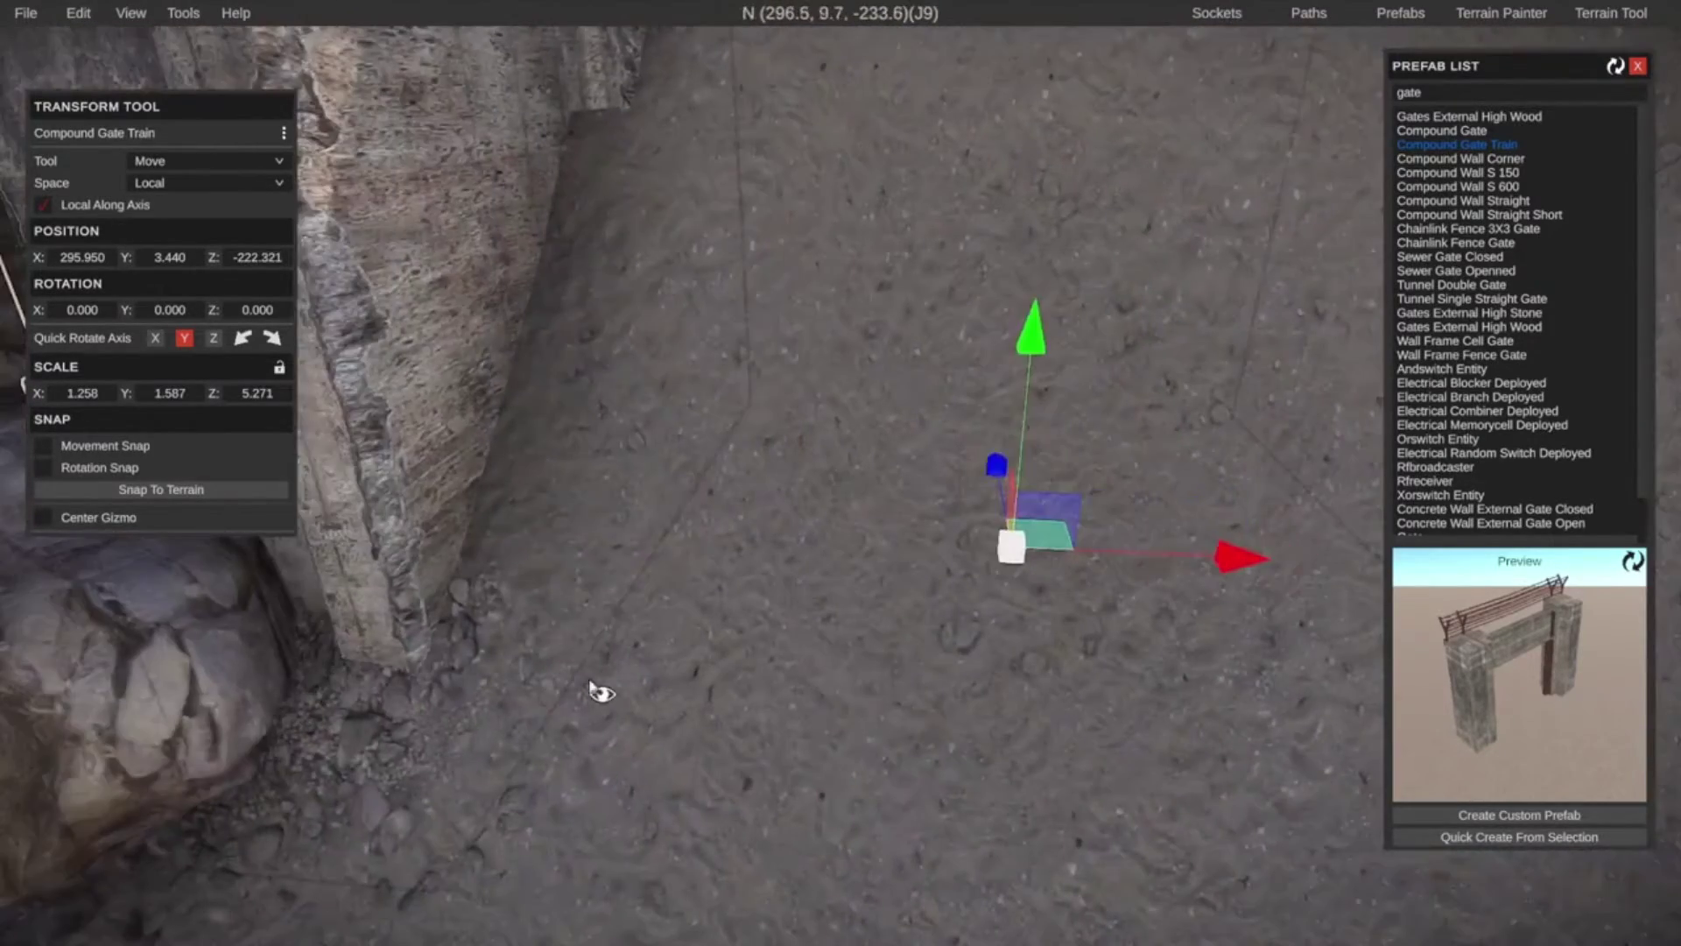
Set the terrain tool to Flatten with brush size 1 and sample a target height of 505.25 from the ground
key(a)
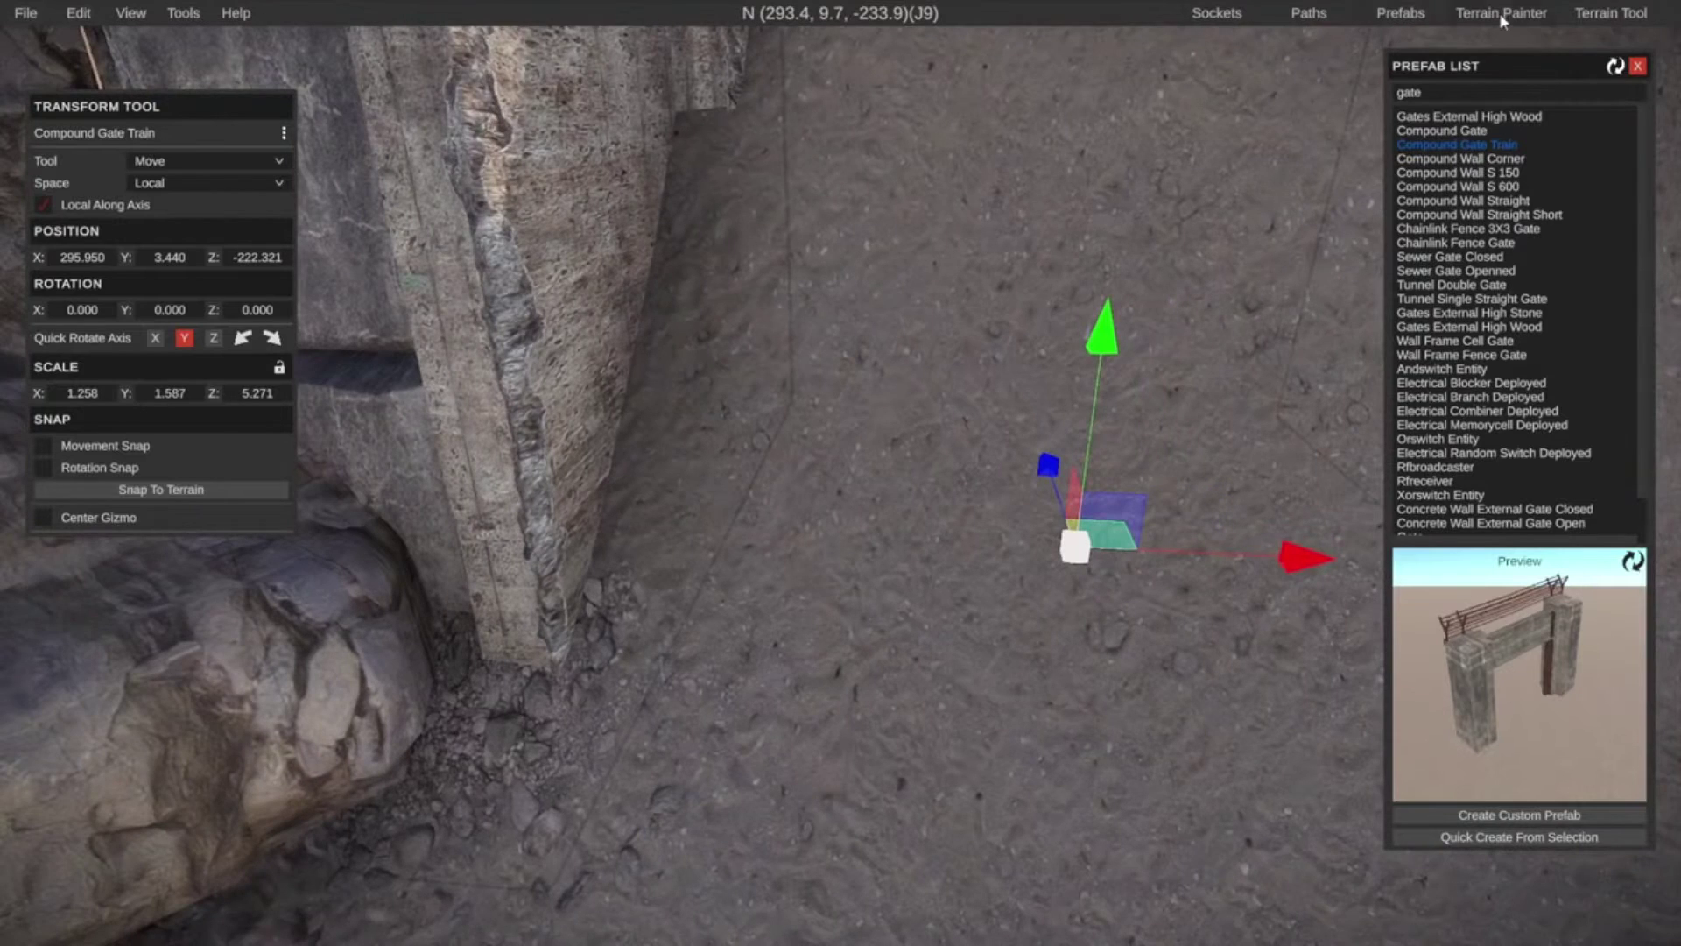
click(1609, 13)
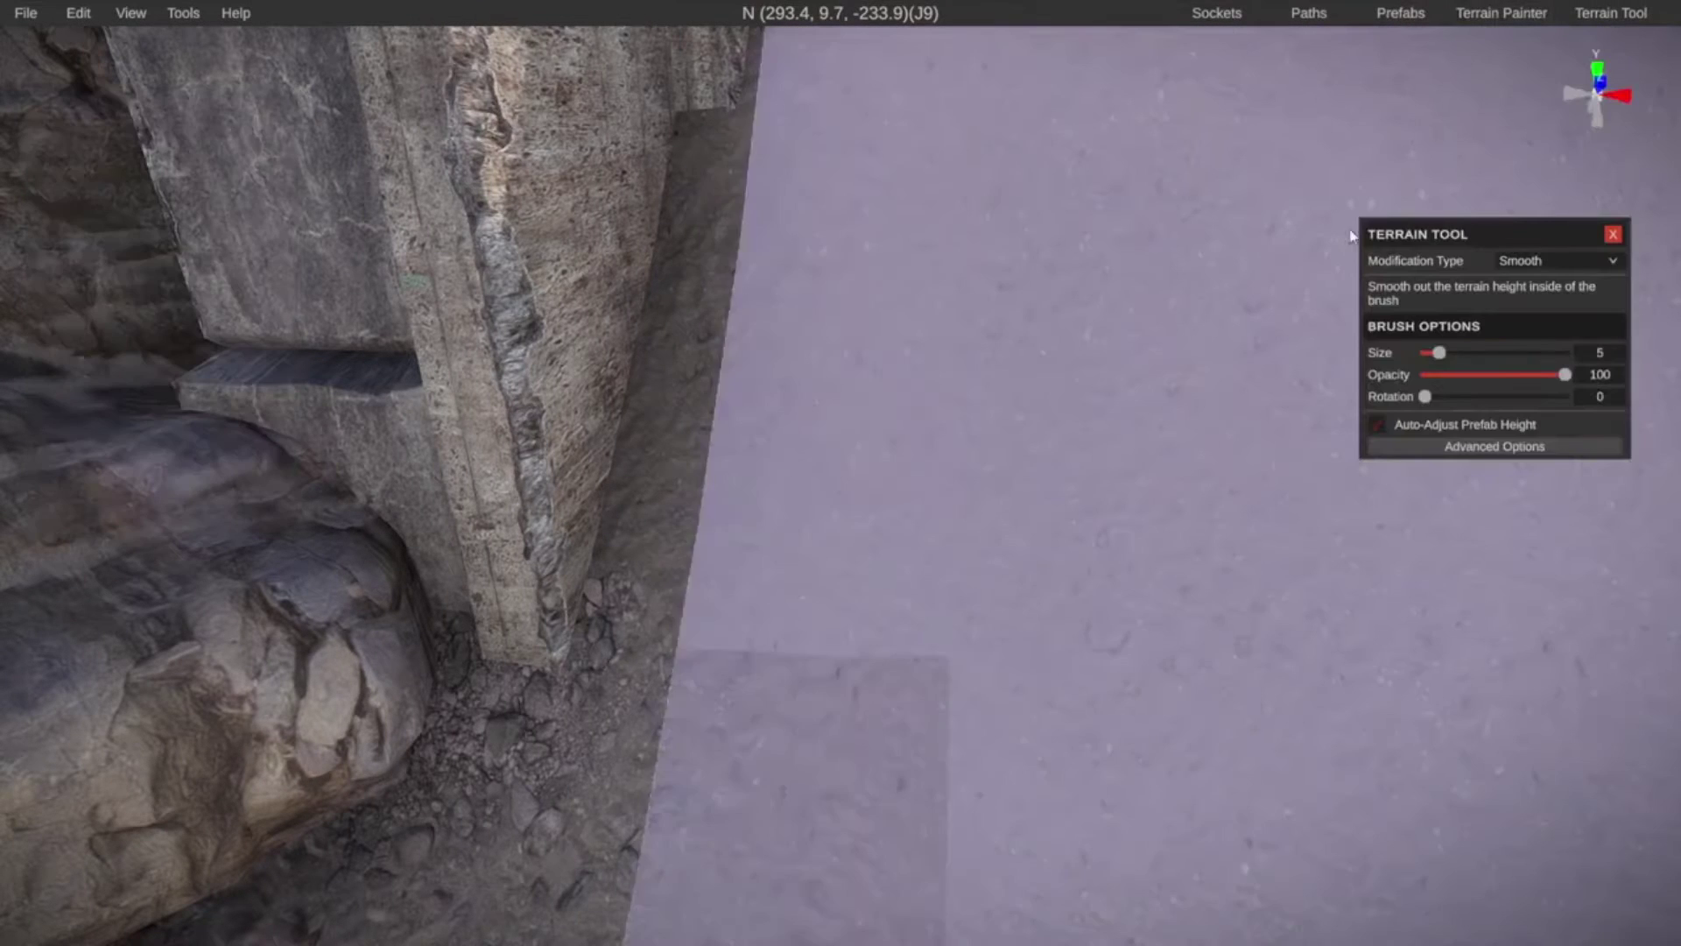
click(1546, 257)
click(1530, 297)
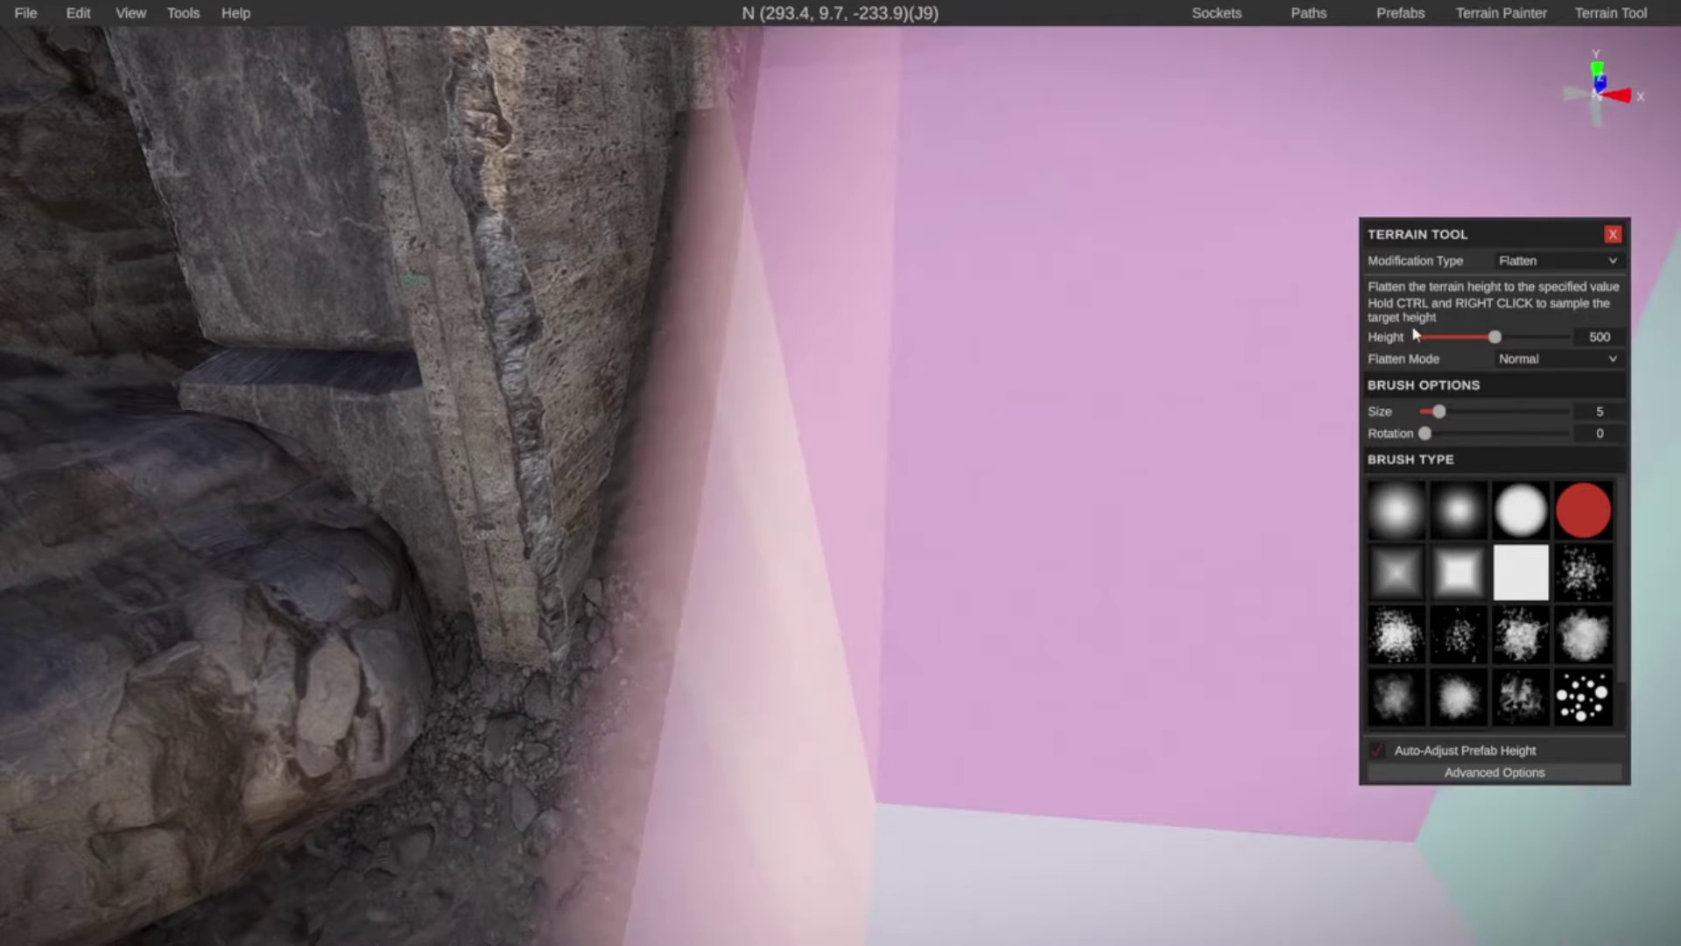
drag(1495, 337, 1513, 338)
drag(1435, 412, 1417, 413)
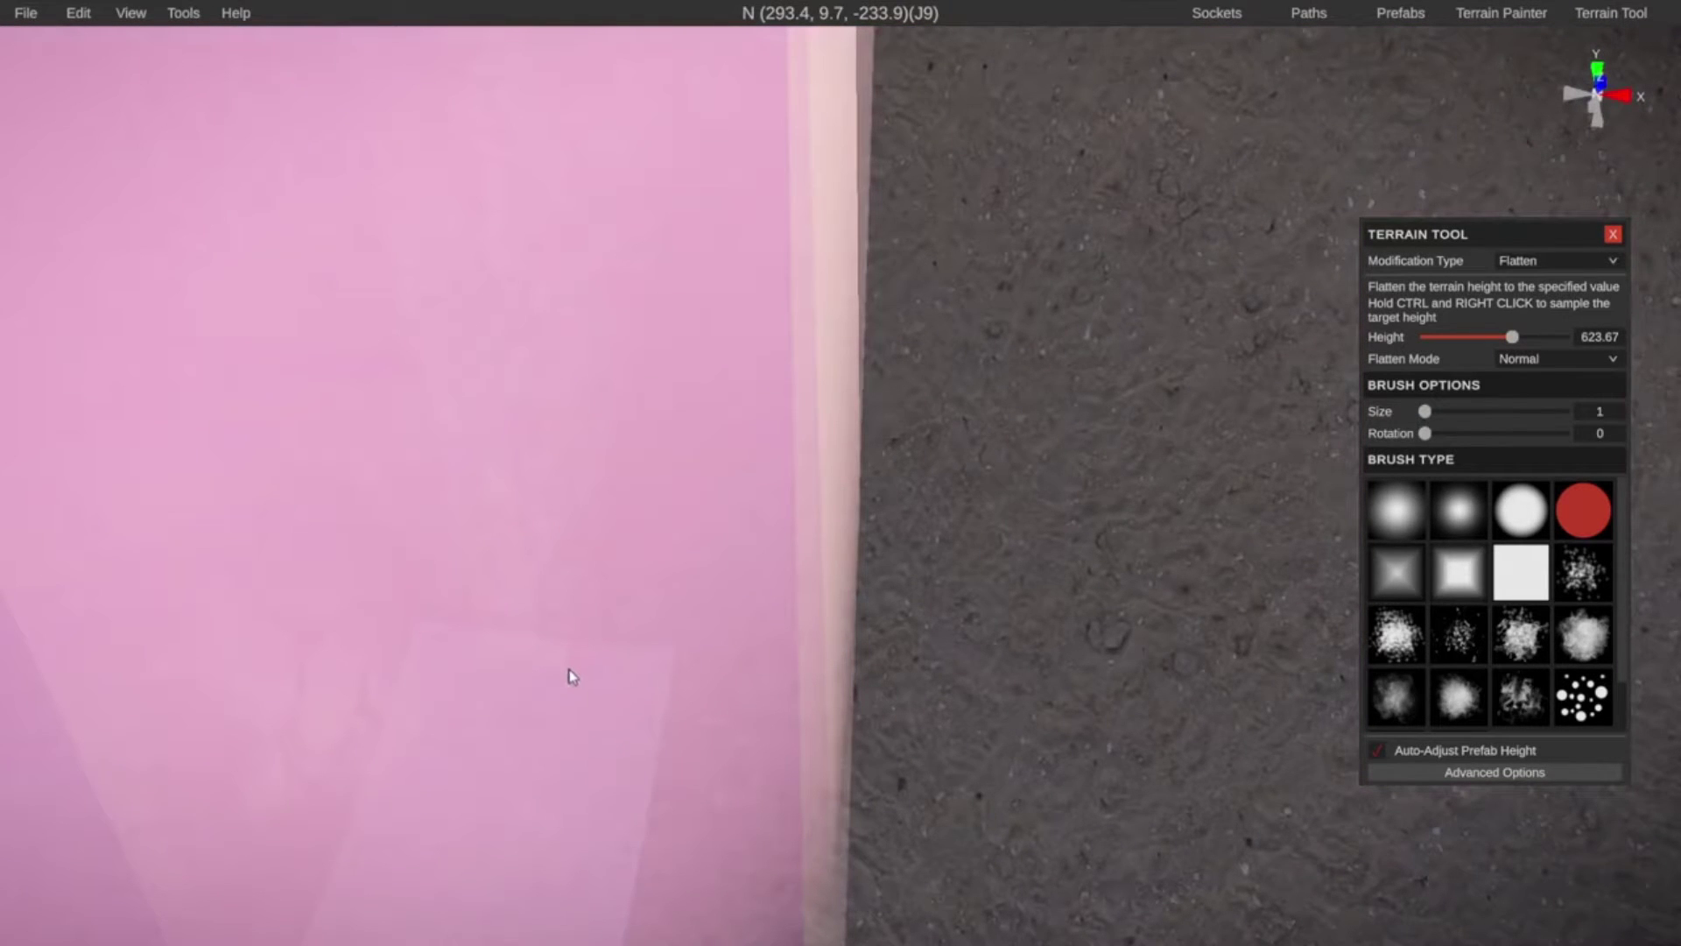
ctrl+right_click(565, 681)
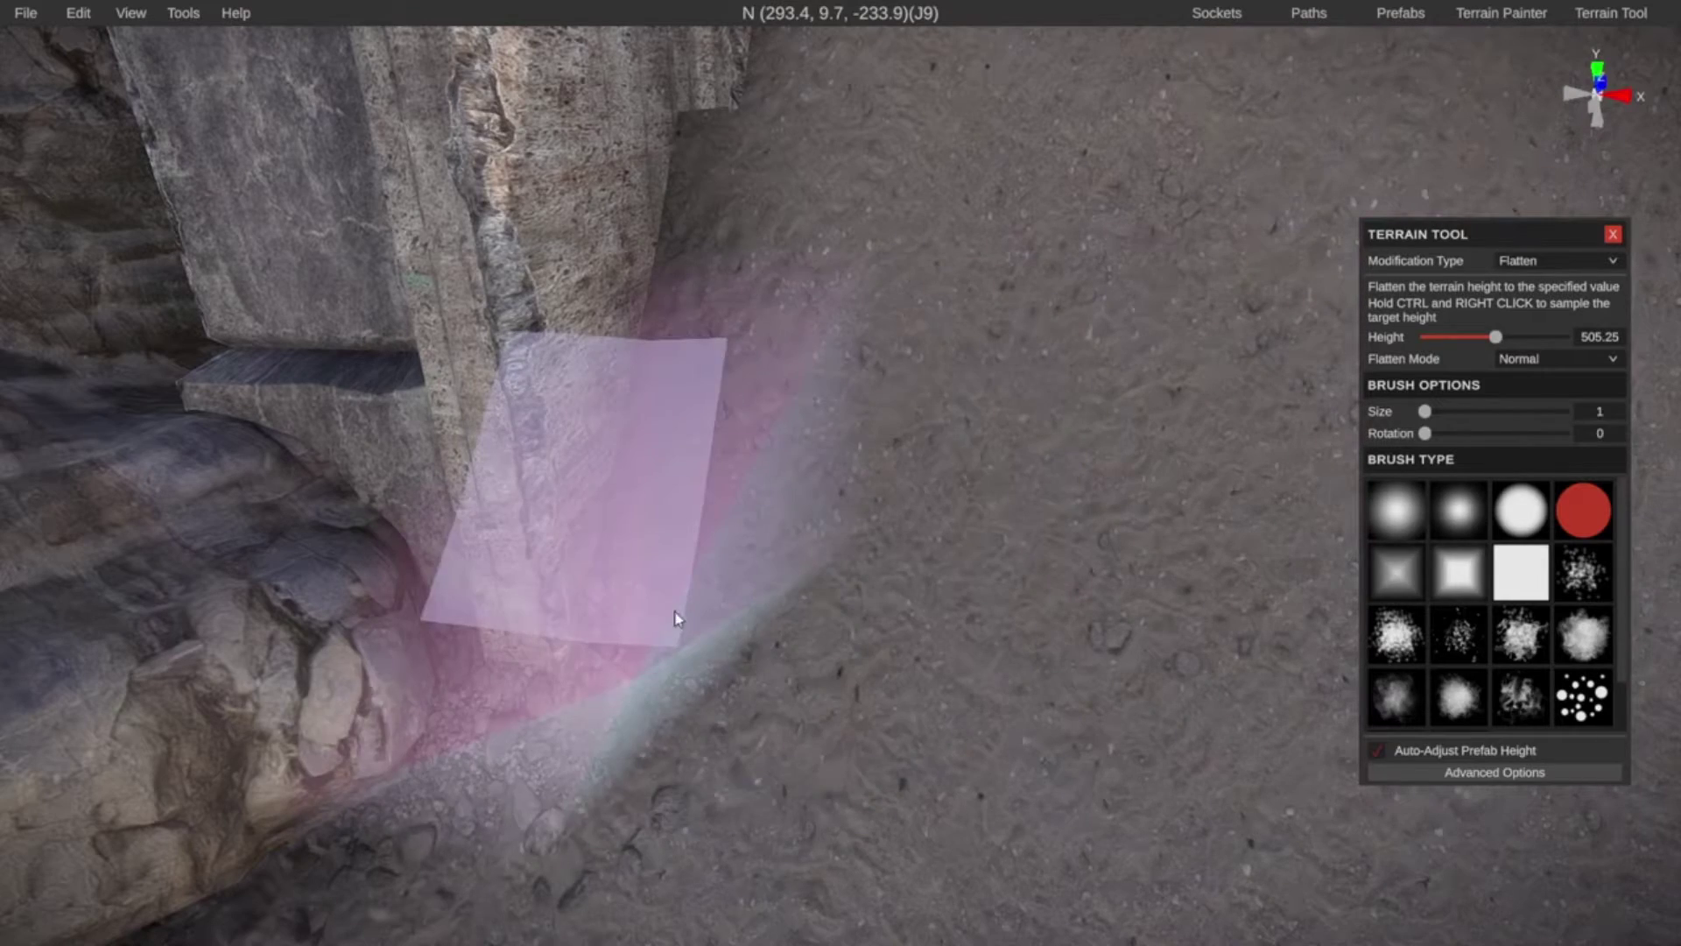
Flatten the terrain between the gate's pillars back to a steep wall beneath the crossbeam
mouse_move(837, 690)
right_down()
mouse_move(1223, 715)
mouse_move(837, 765)
right_up()
right_drag(1392, 884, 1069, 765)
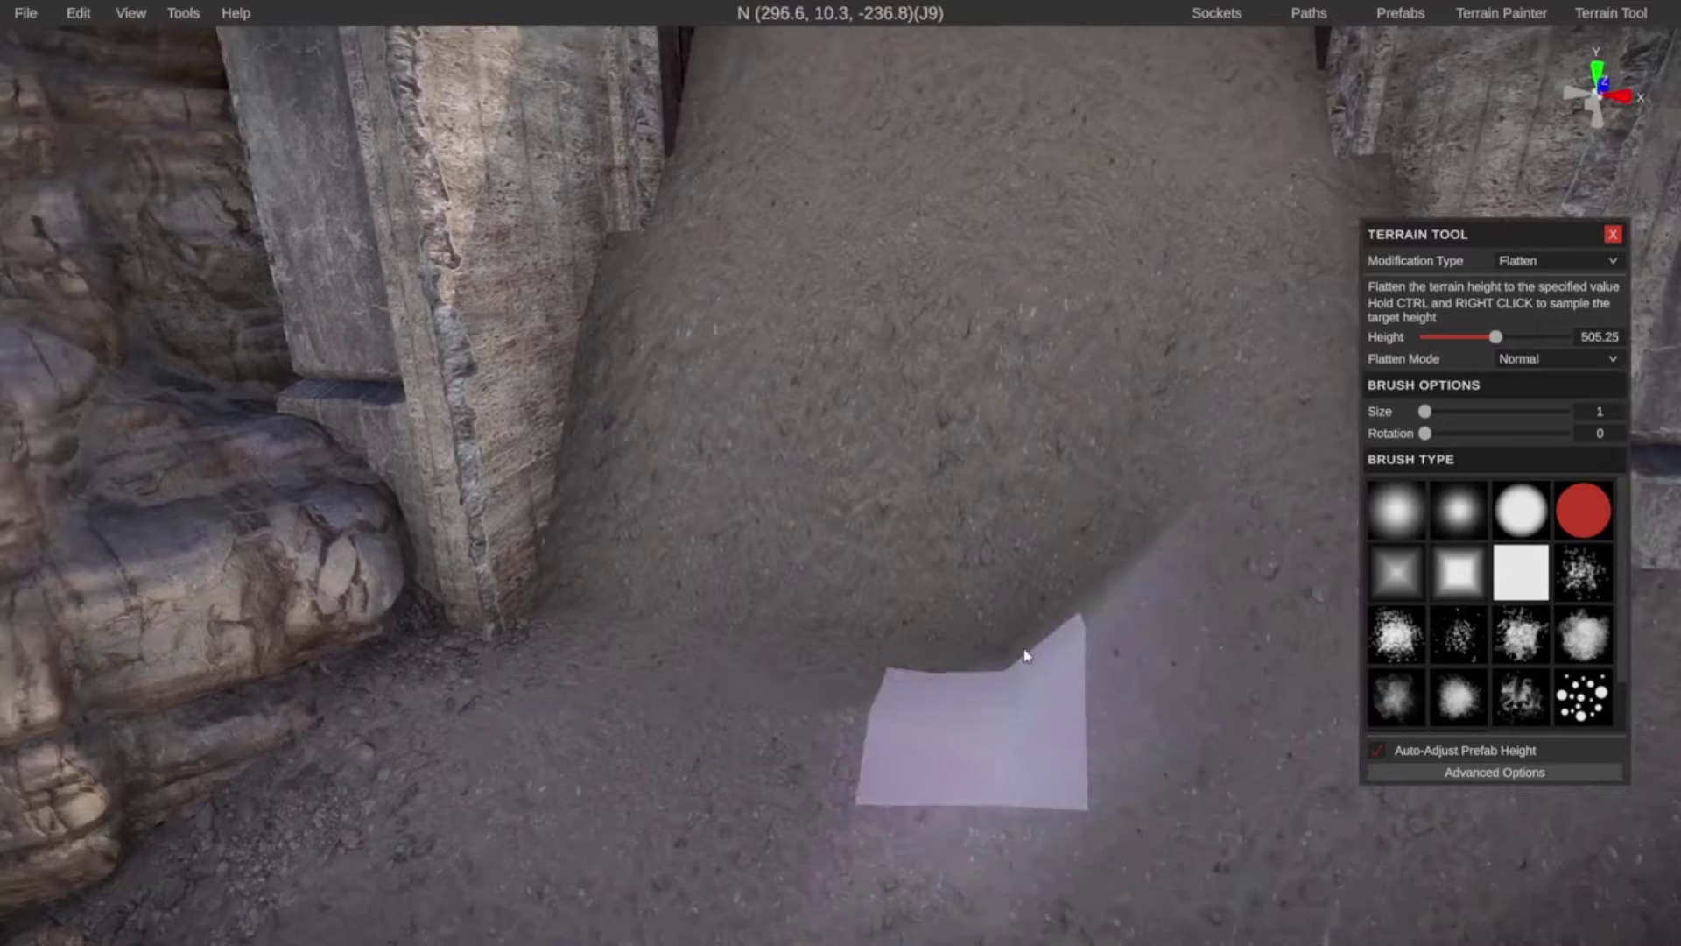
right_drag(1288, 652, 1611, 744)
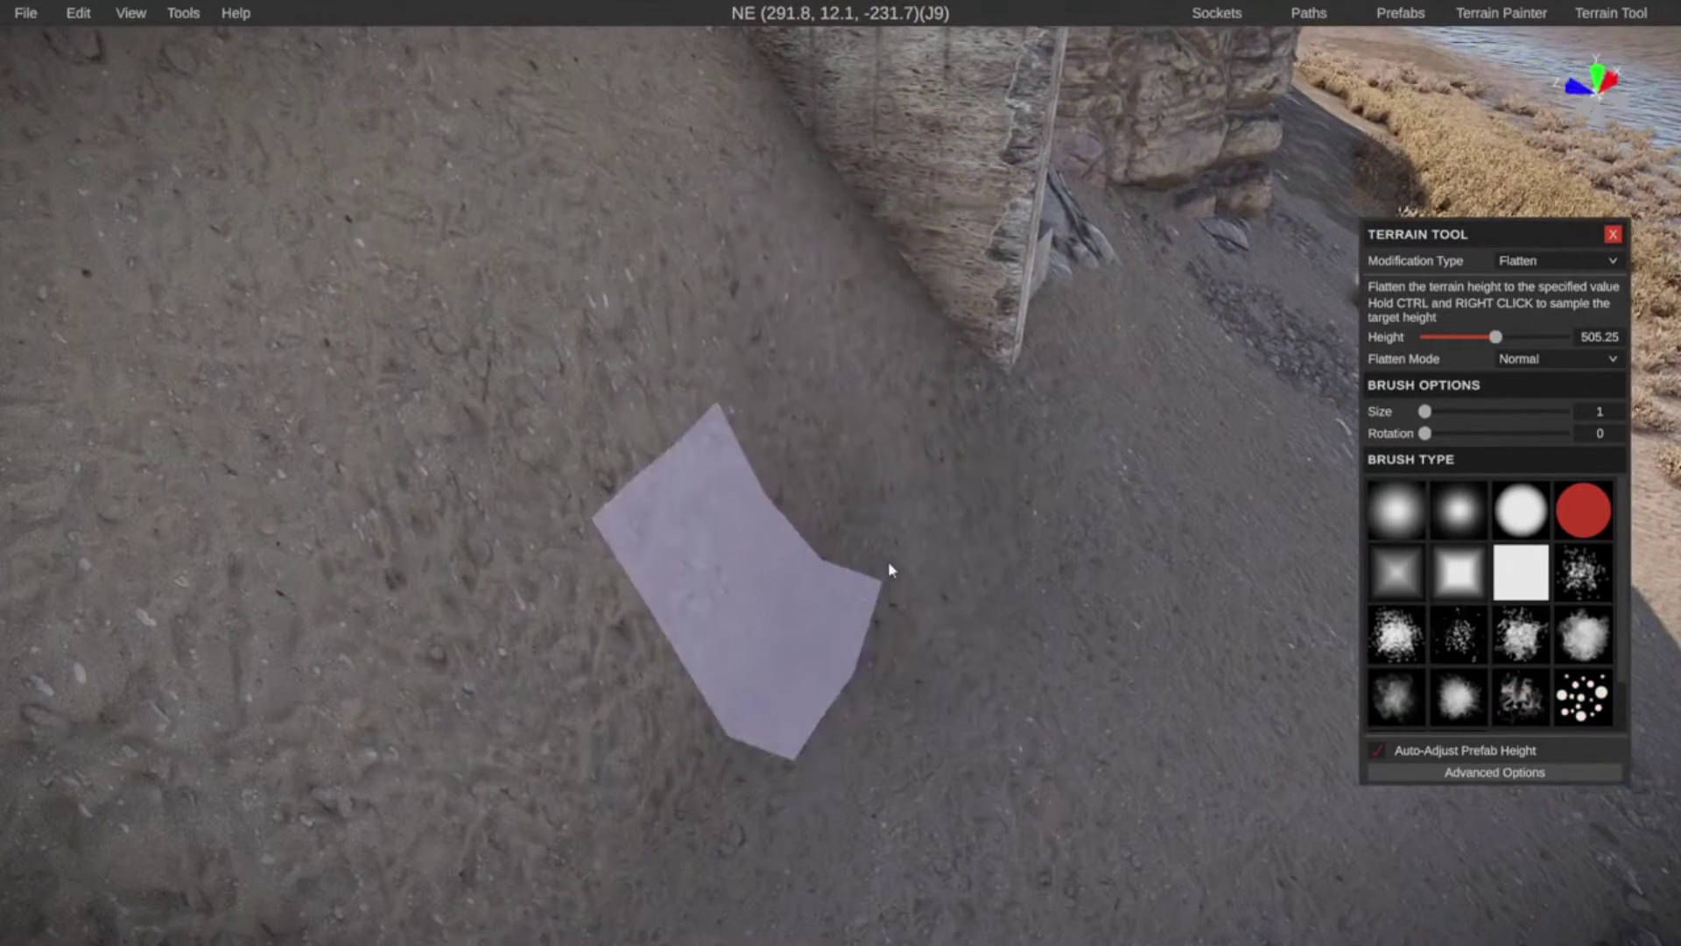
mouse_move(936, 437)
mouse_down()
mouse_move(951, 412)
mouse_move(843, 504)
mouse_move(861, 375)
mouse_move(599, 523)
mouse_move(352, 788)
mouse_up()
right_drag(352, 788, 11, 845)
key(d)
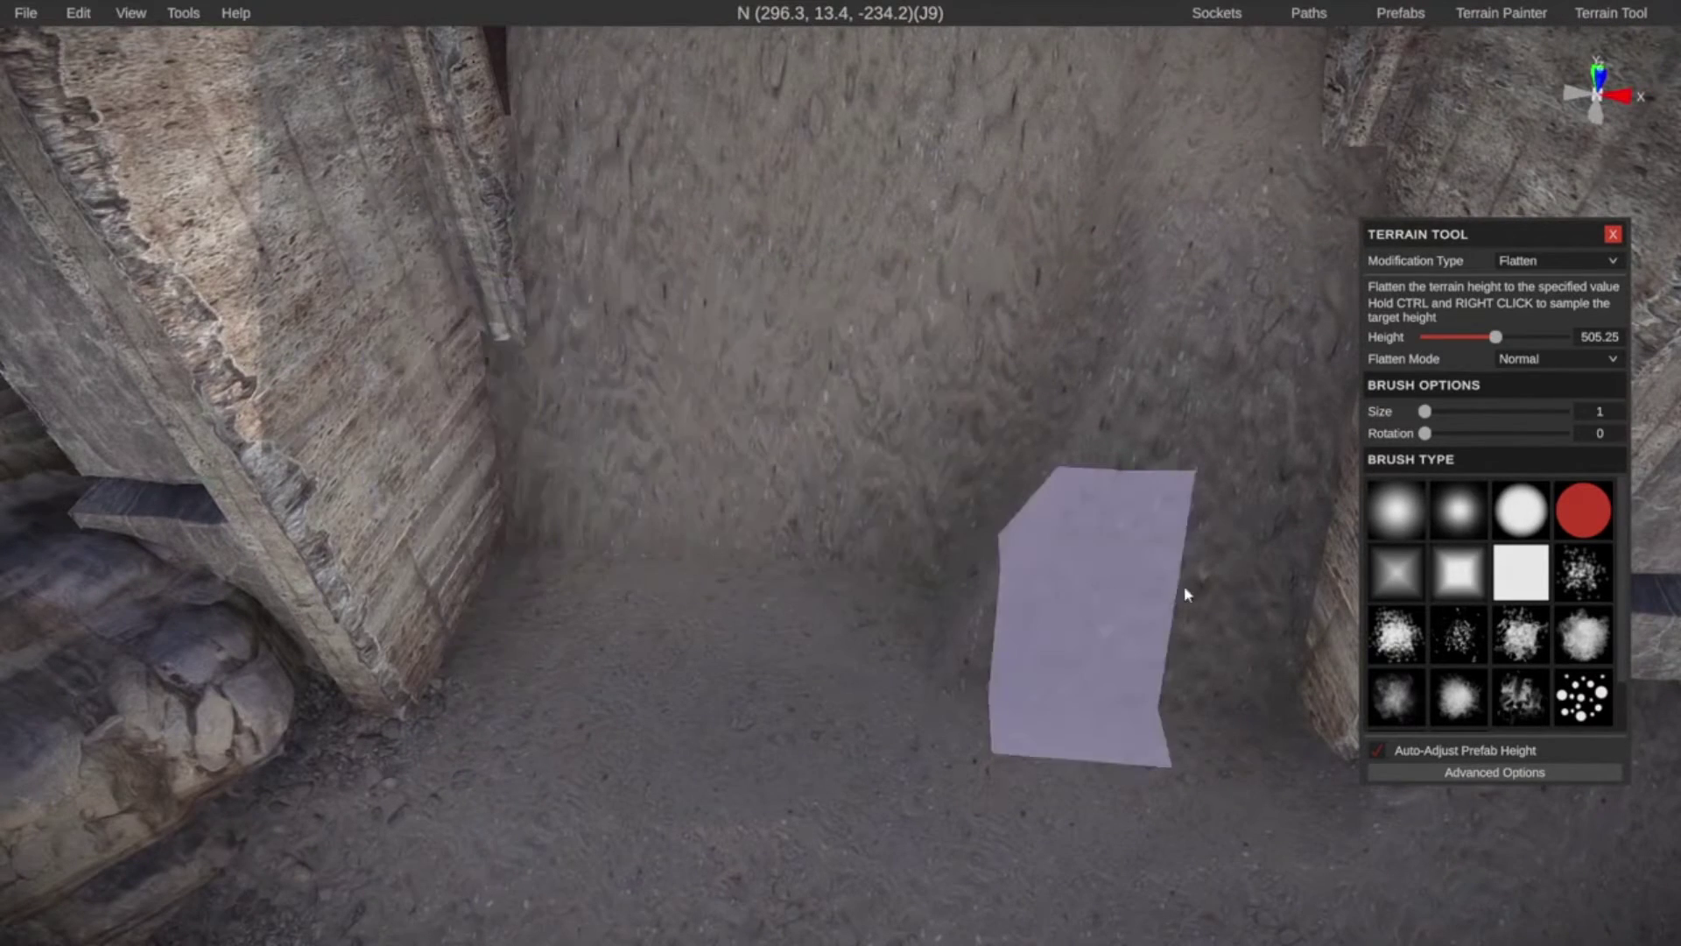
middle_drag(597, 469, 700, 669)
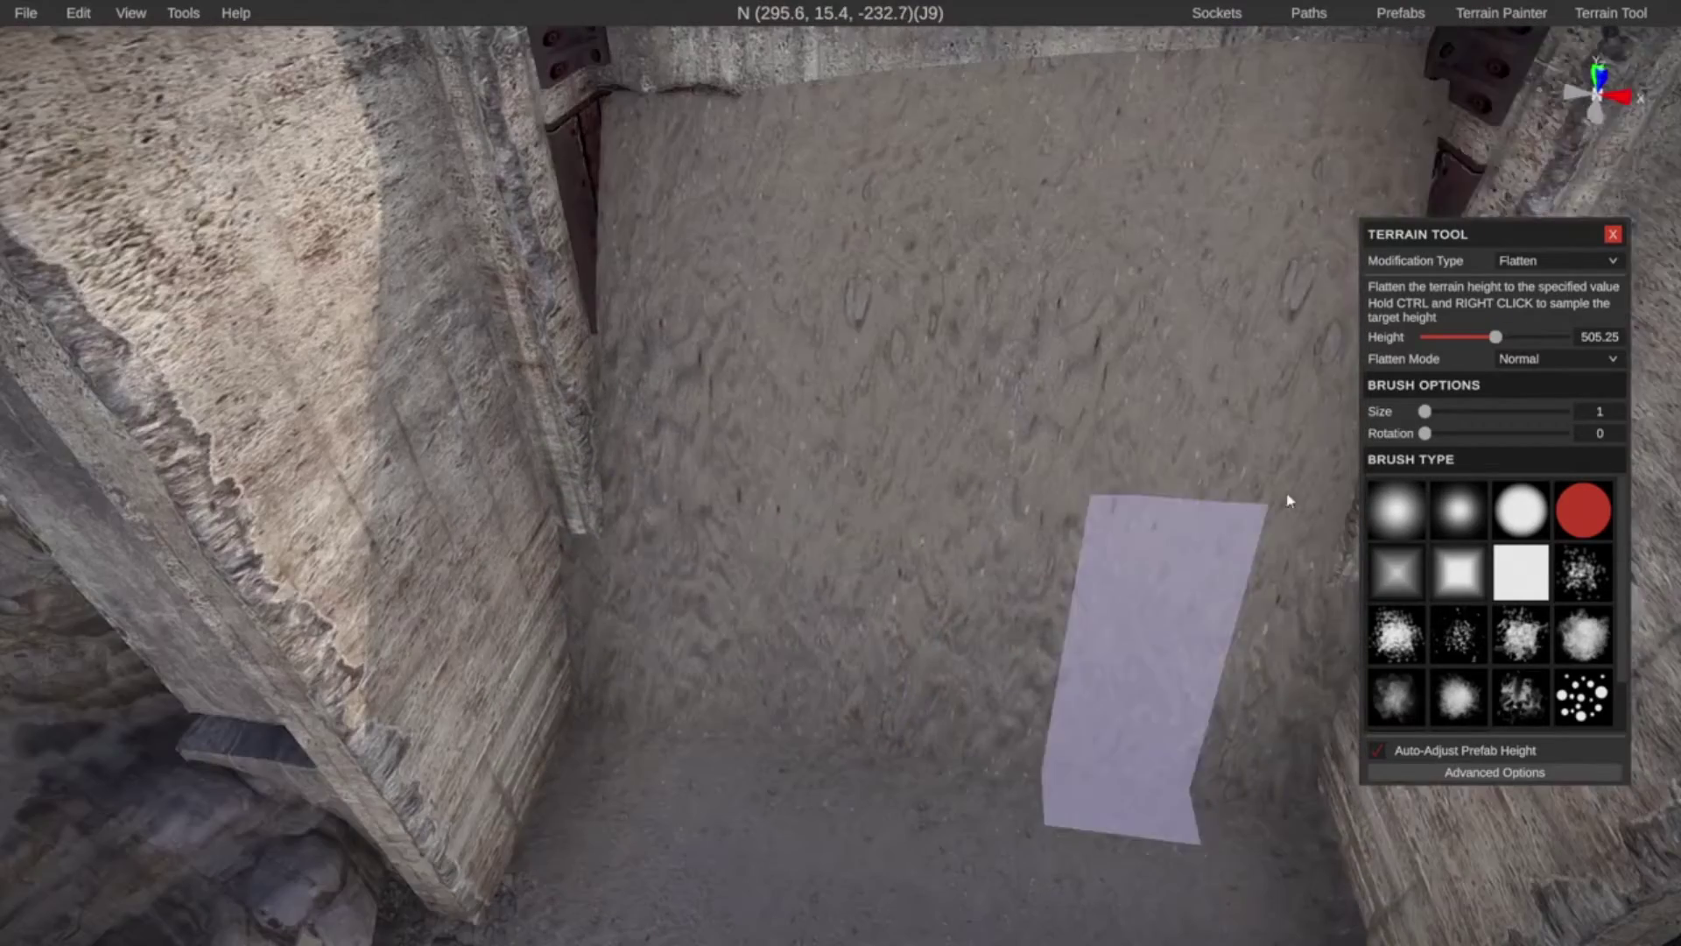
drag(1283, 499, 764, 501)
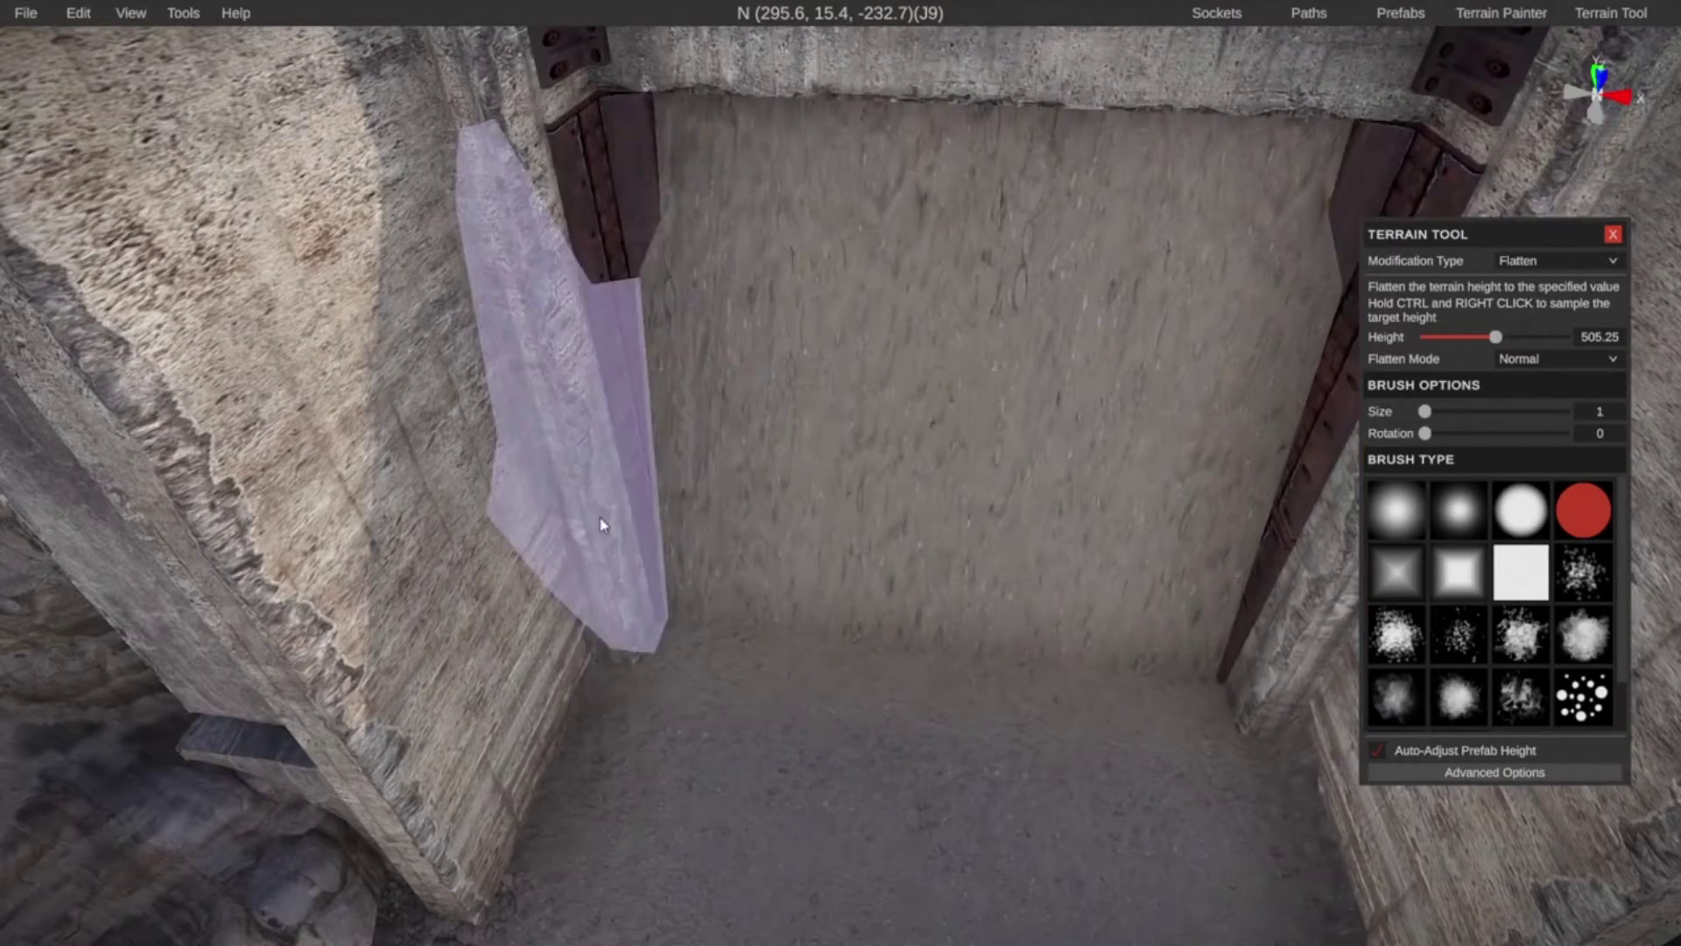
Paint an Alpha-layer hole with brush size 1 through the terrain wall behind the gate opening
mouse_move(601, 522)
right_down()
mouse_move(762, 533)
mouse_move(667, 466)
mouse_move(435, 612)
mouse_move(852, 724)
mouse_move(1016, 730)
right_up()
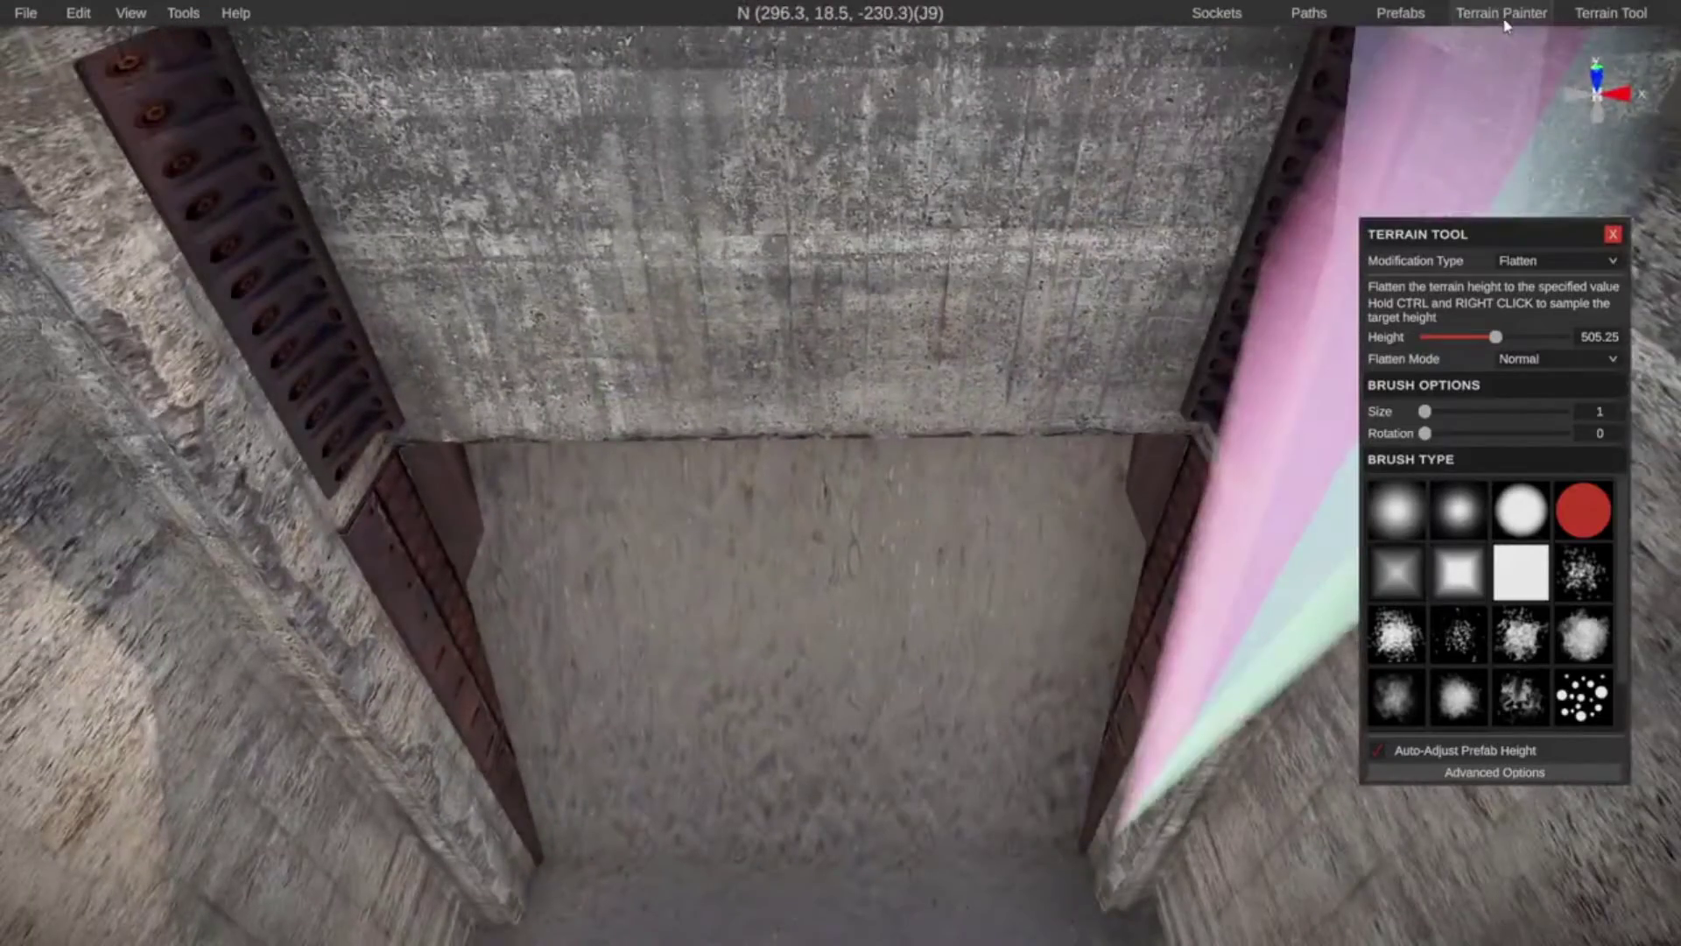
click(1502, 16)
click(1357, 361)
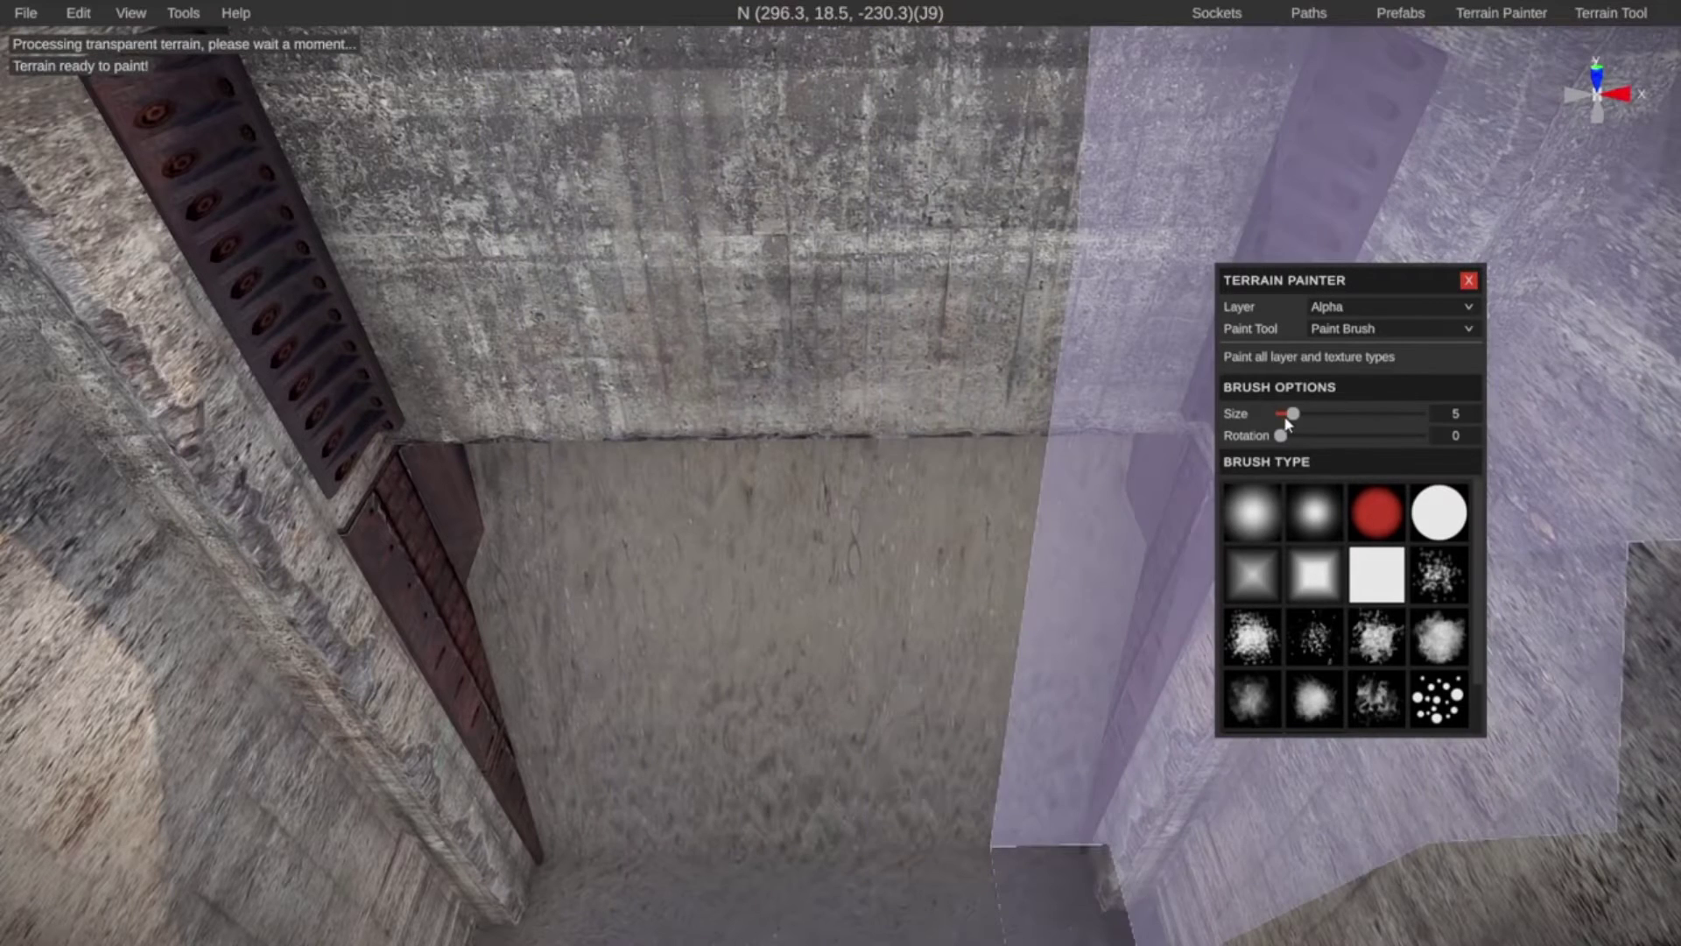
drag(1293, 413, 1265, 422)
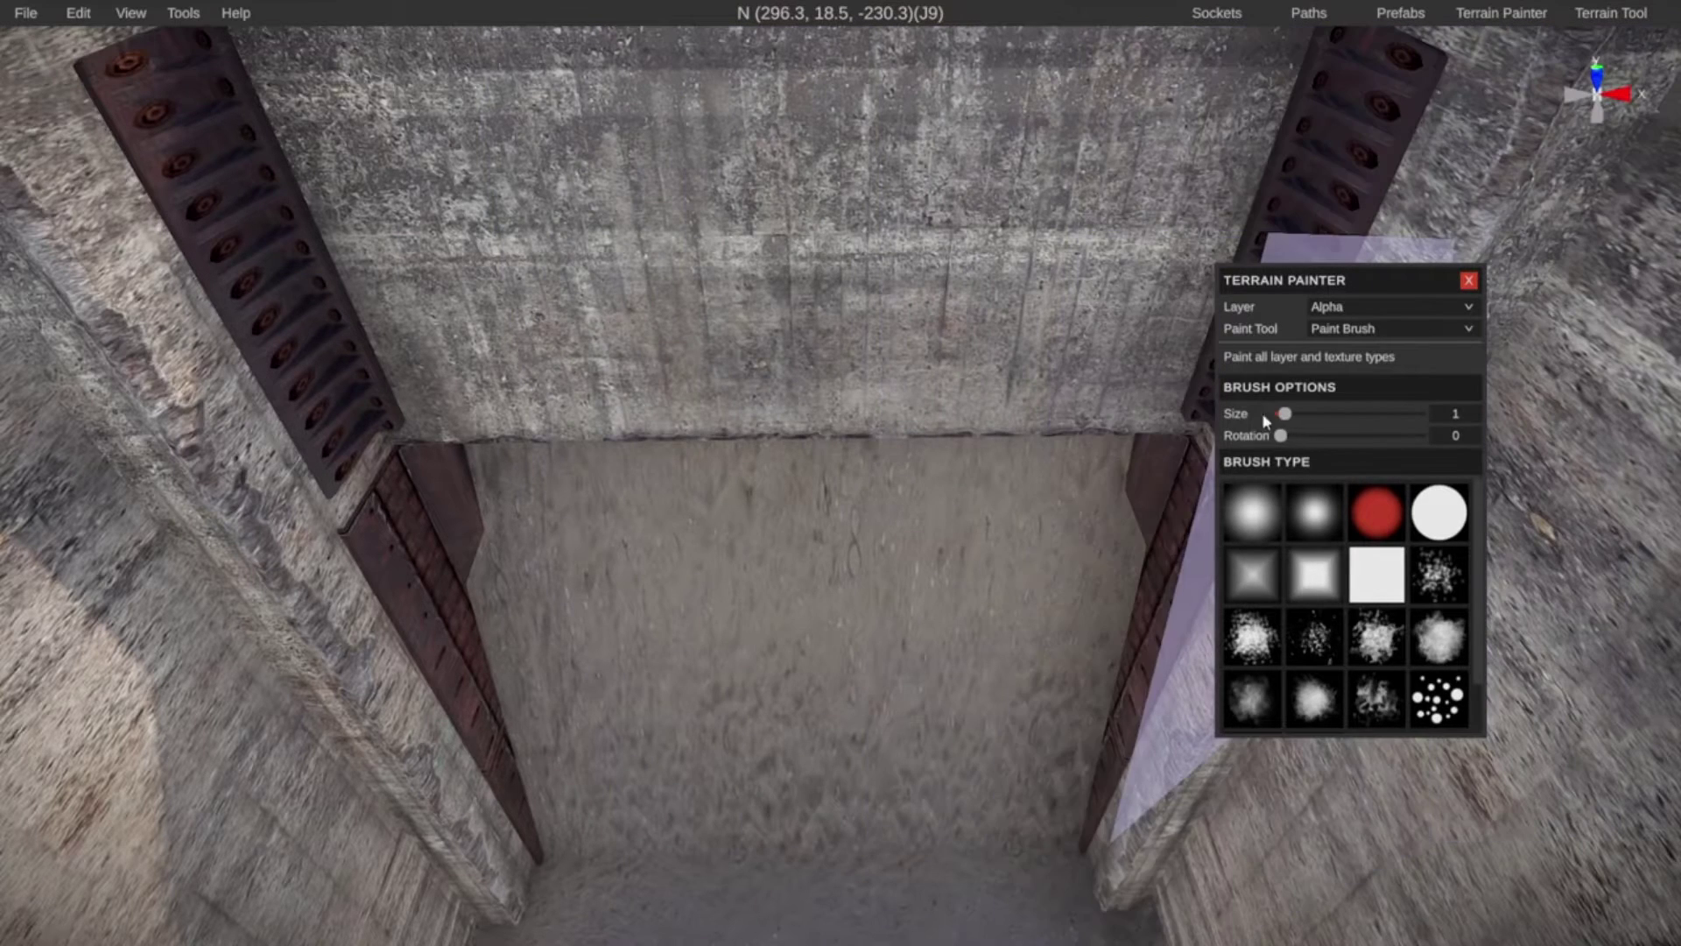
mouse_move(513, 604)
mouse_down()
mouse_move(656, 602)
mouse_move(1075, 653)
mouse_up()
mouse_move(954, 893)
right_down()
mouse_move(1035, 870)
mouse_move(1043, 844)
mouse_move(953, 683)
mouse_move(638, 619)
mouse_move(1067, 794)
mouse_move(1441, 773)
mouse_move(841, 514)
mouse_move(697, 581)
mouse_move(556, 690)
mouse_move(826, 350)
right_up()
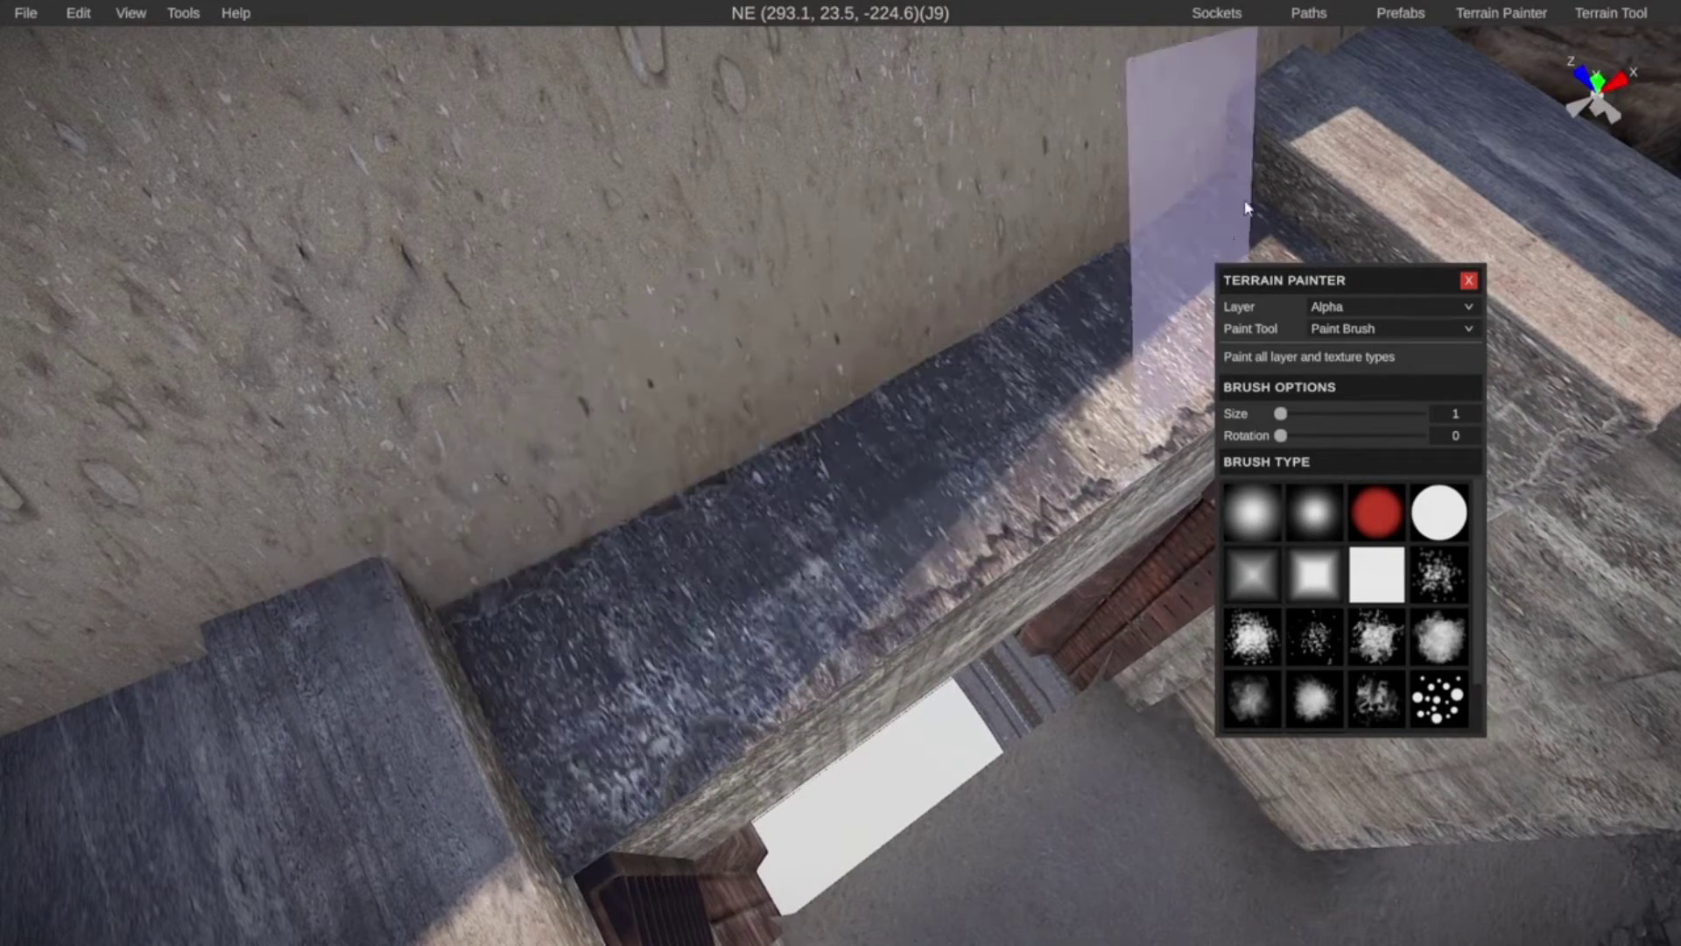
right_drag(841, 443, 687, 447)
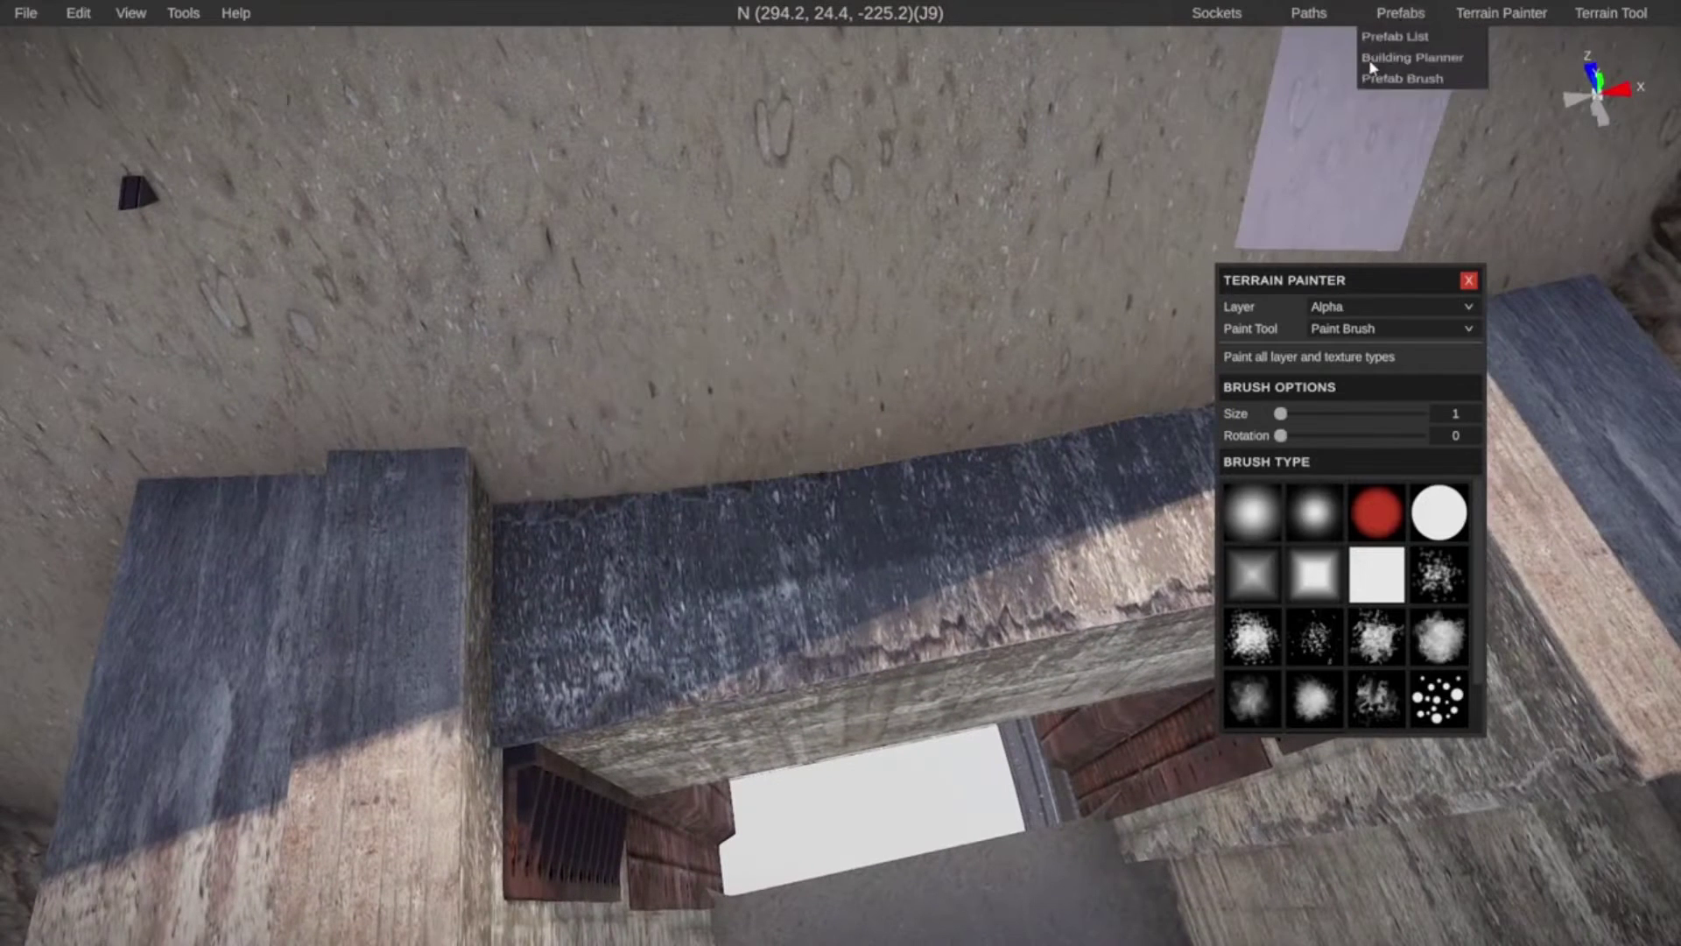
Search the prefabs for "rock" and try a Clutter Medium B rock at the gate opening
click(1402, 40)
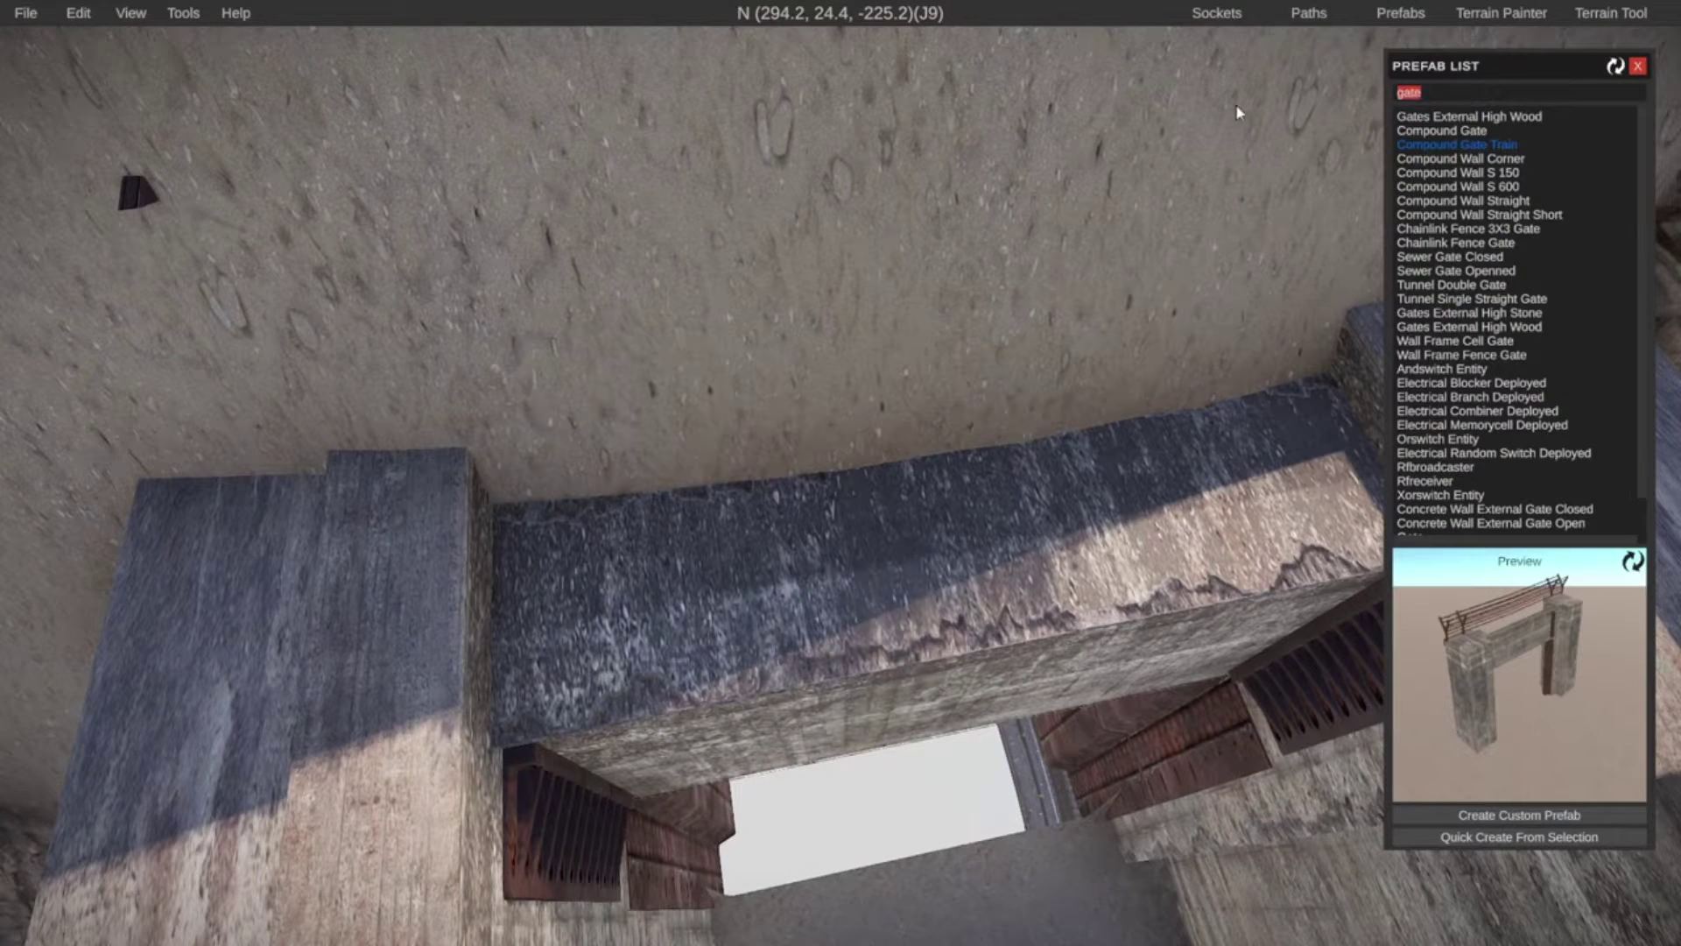
text(rock)
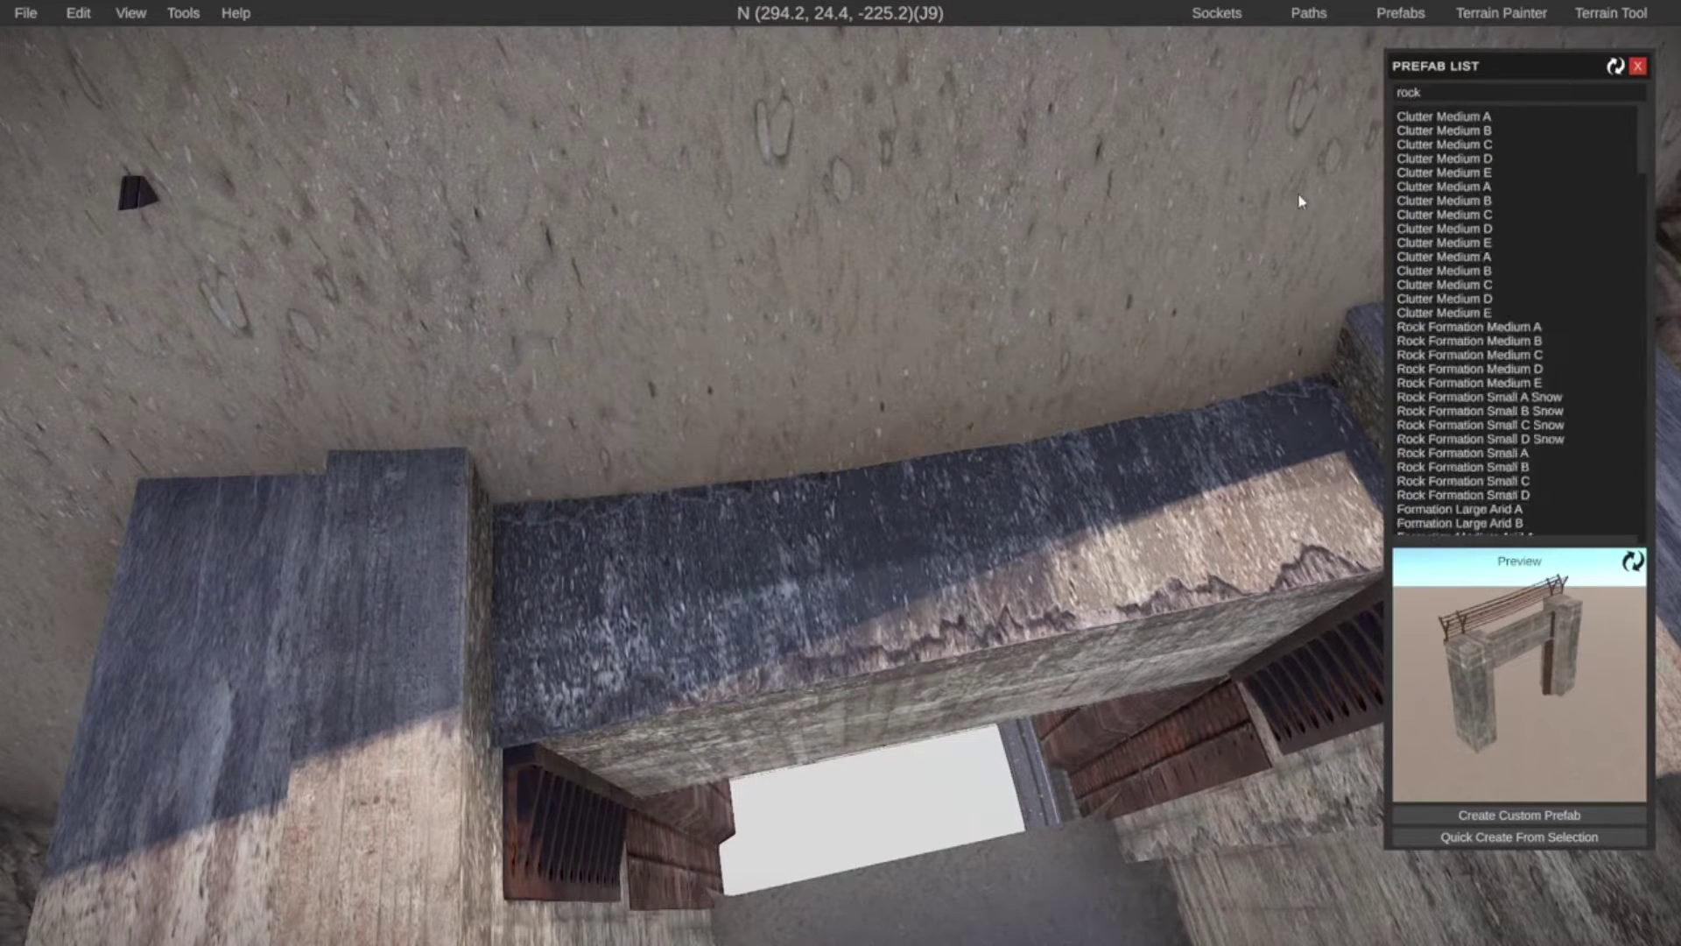
click(1454, 203)
drag(1428, 207, 901, 470)
key(3)
key(w)
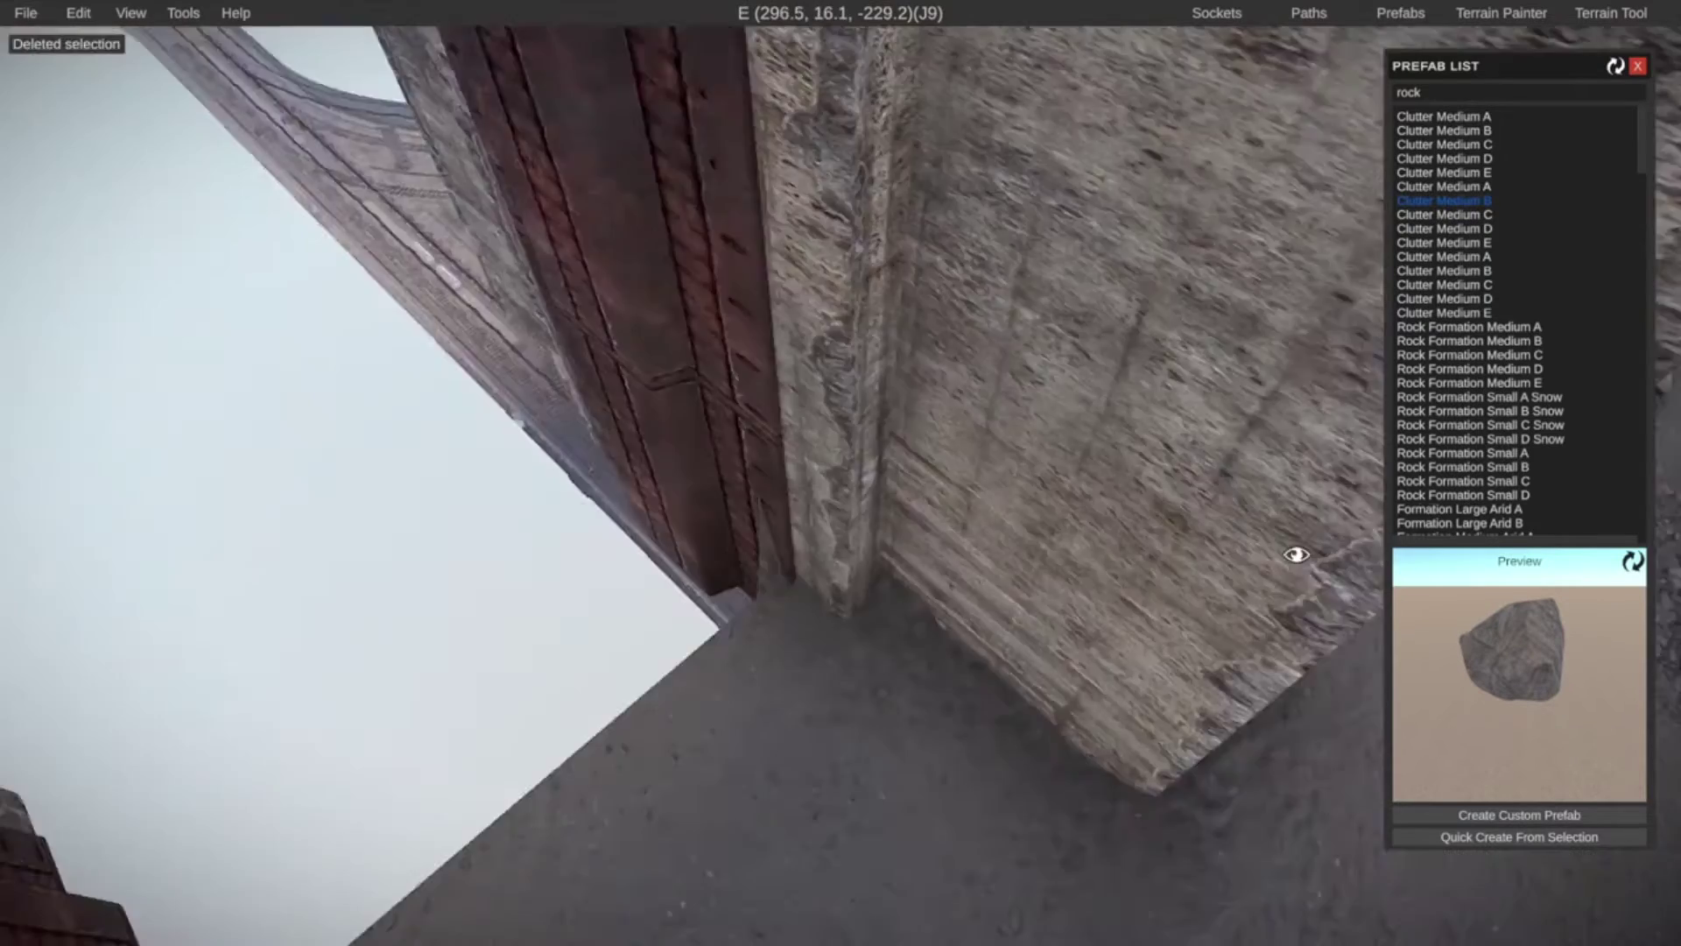
Paint an Alpha-layer hole with brush size 1 across the terrain wall above and behind the gate's crossbeam
right_drag(1298, 555, 927, 407)
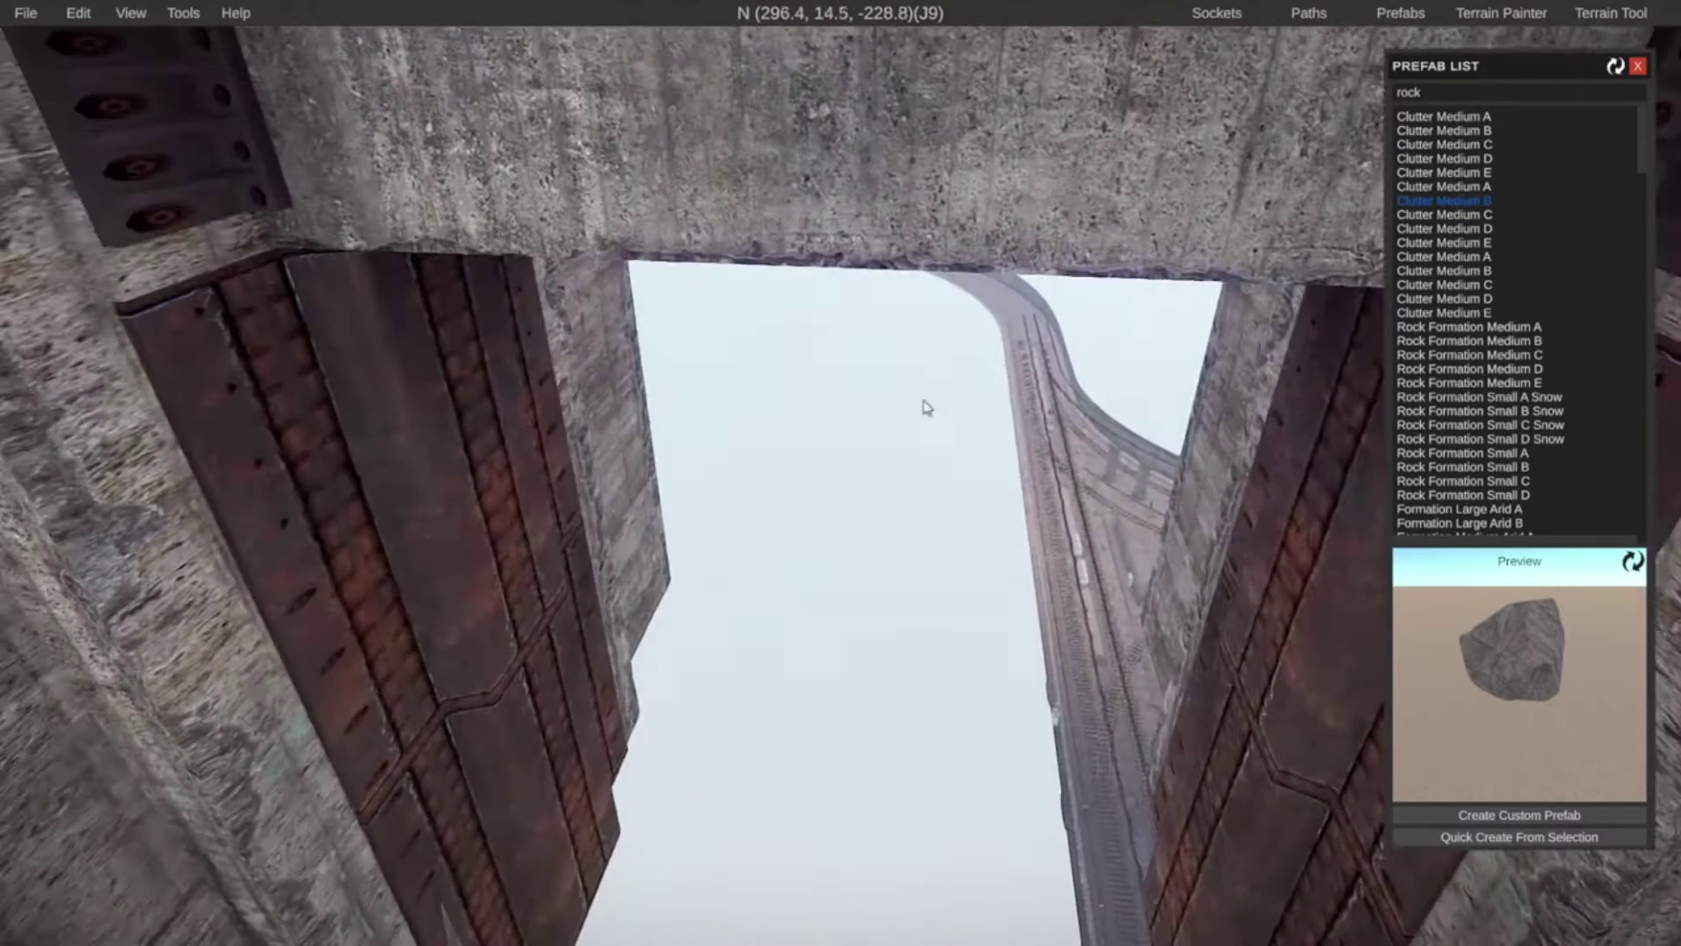
click(1496, 18)
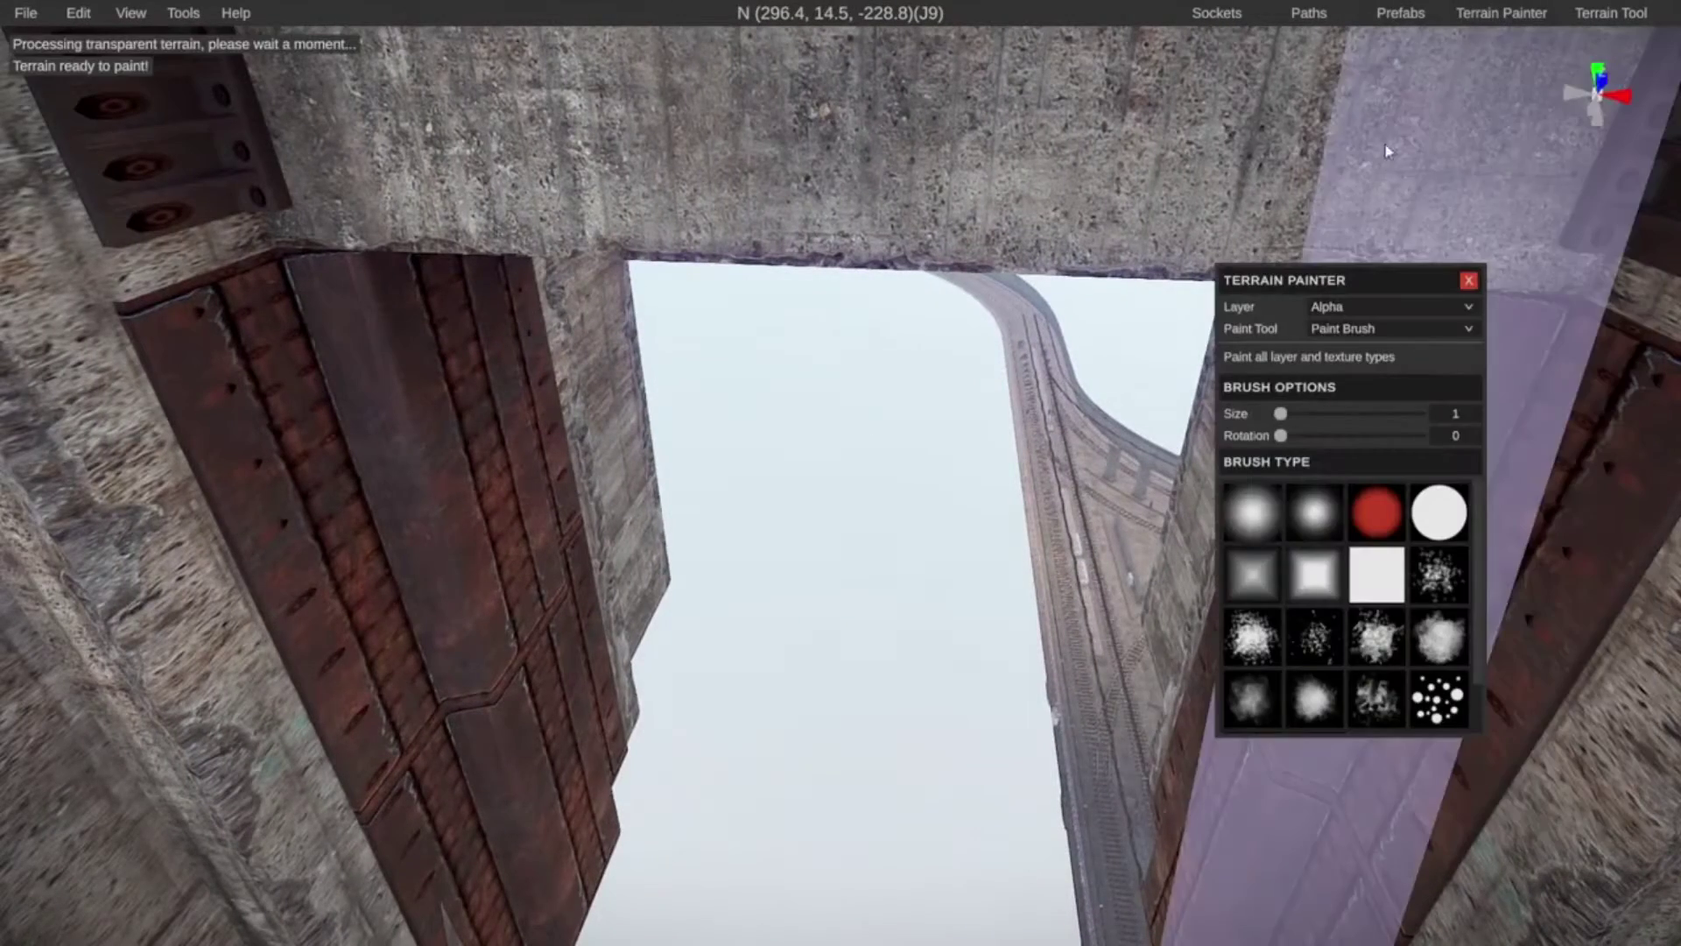
right_drag(737, 436, 737, 436)
key(s)
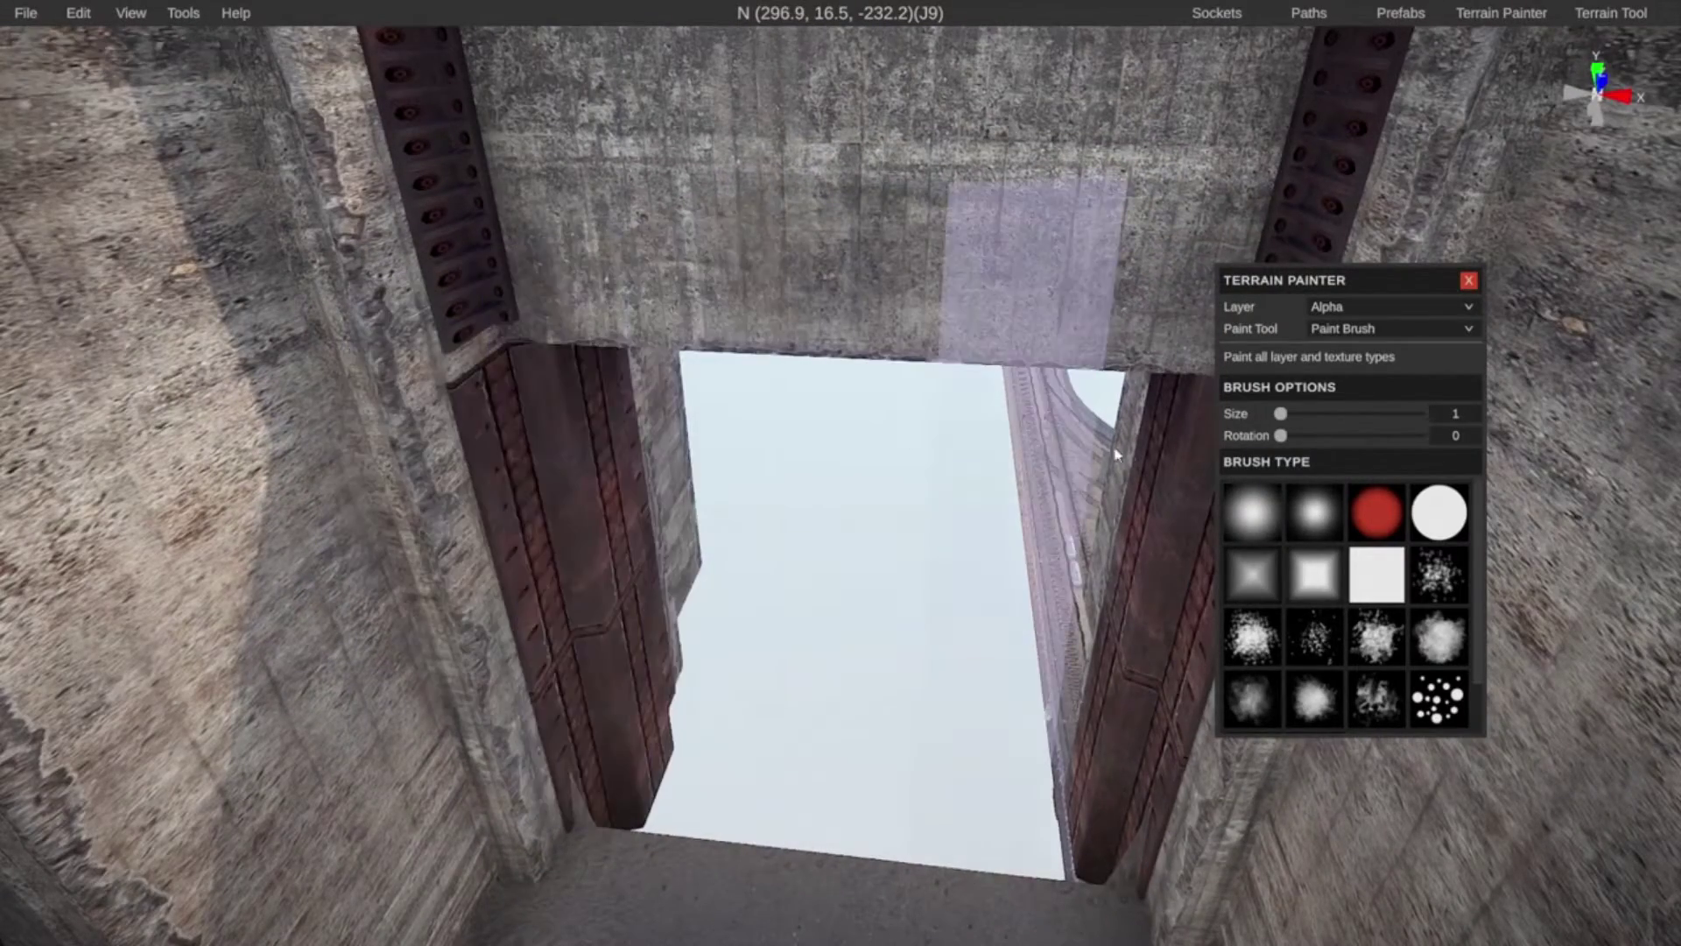
right_drag(879, 433, 899, 320)
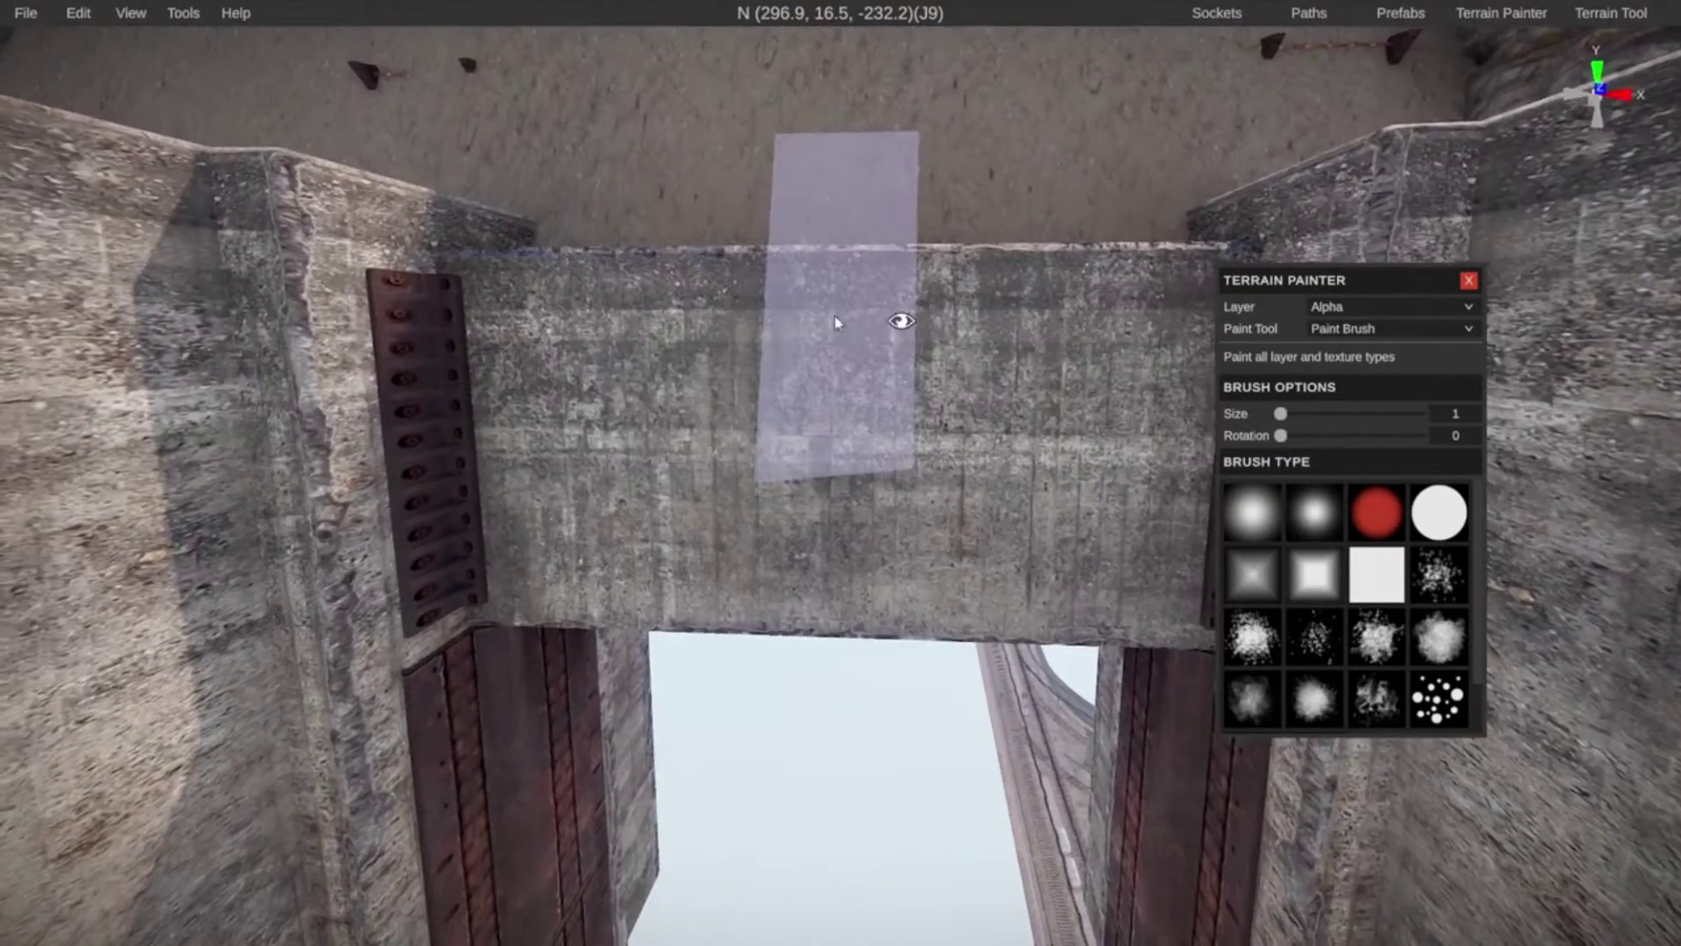
drag(533, 275, 1006, 305)
right_drag(1005, 306, 857, 464)
key(w)
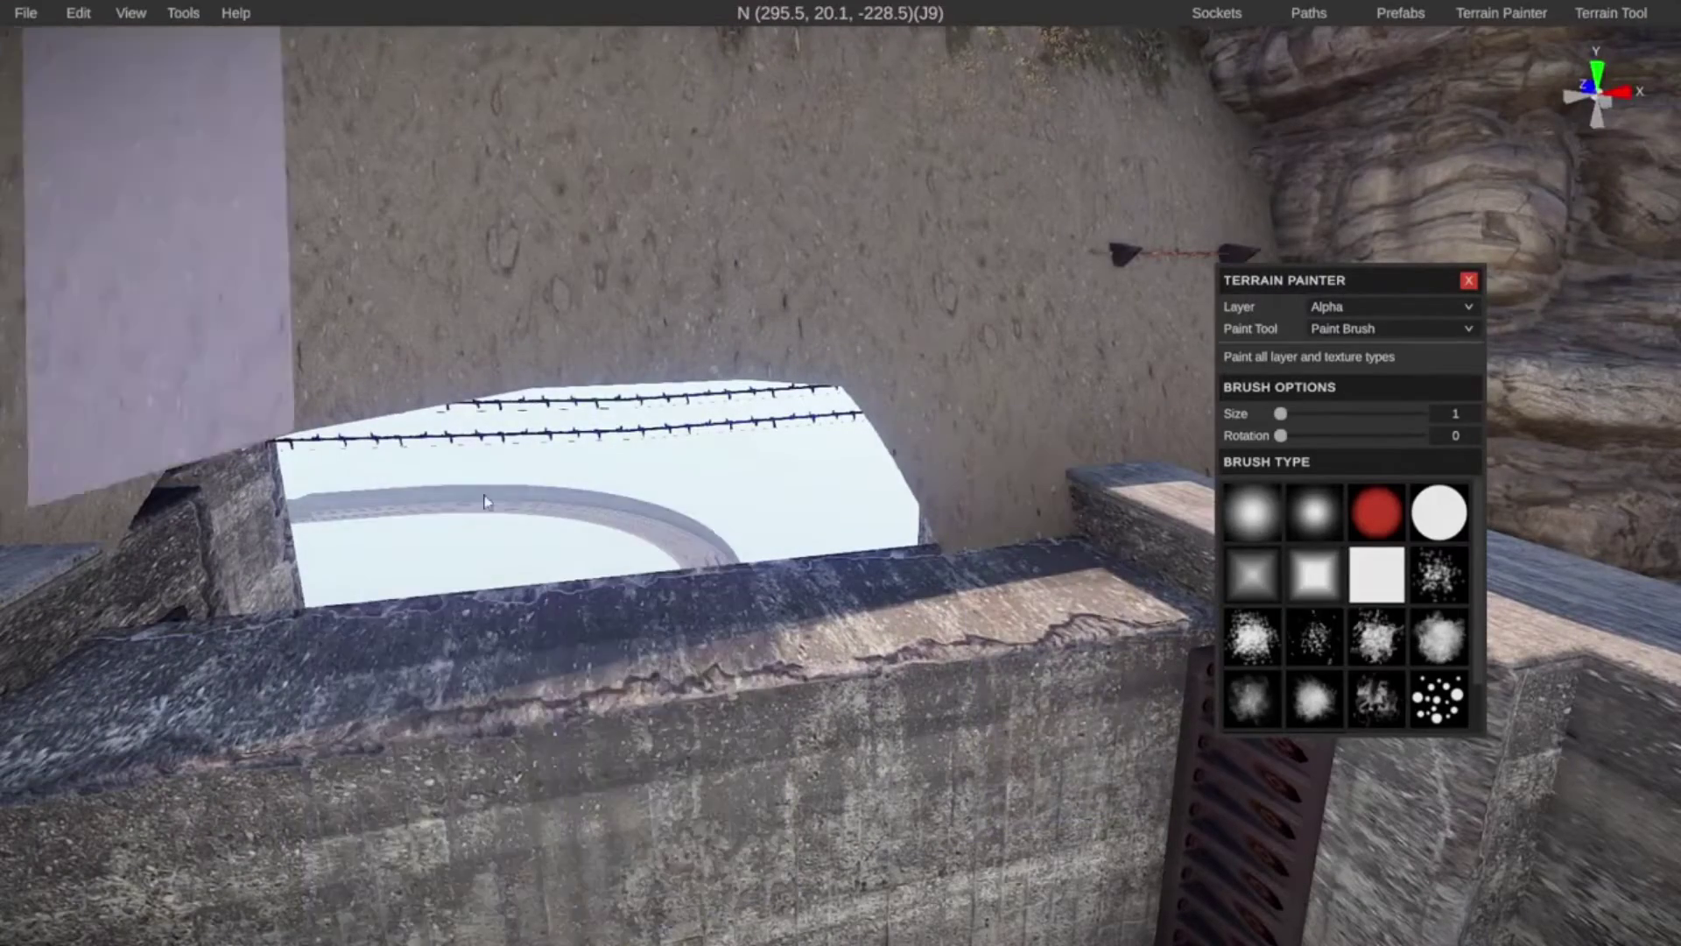
Undo the last Alpha-layer painting above the gate's crossbeam
key(a)
mouse_move(691, 686)
right_down()
mouse_move(694, 804)
mouse_move(1006, 735)
mouse_move(1122, 732)
mouse_move(684, 851)
mouse_move(1103, 882)
mouse_move(289, 724)
mouse_move(1123, 553)
right_up()
key(s)
key(ctrl+z)
Scale the Concrete Slabs 3X3 floor to about 5.471, 1.477, 10.619 and shift it behind the gate to about Z -210.1
key(w)
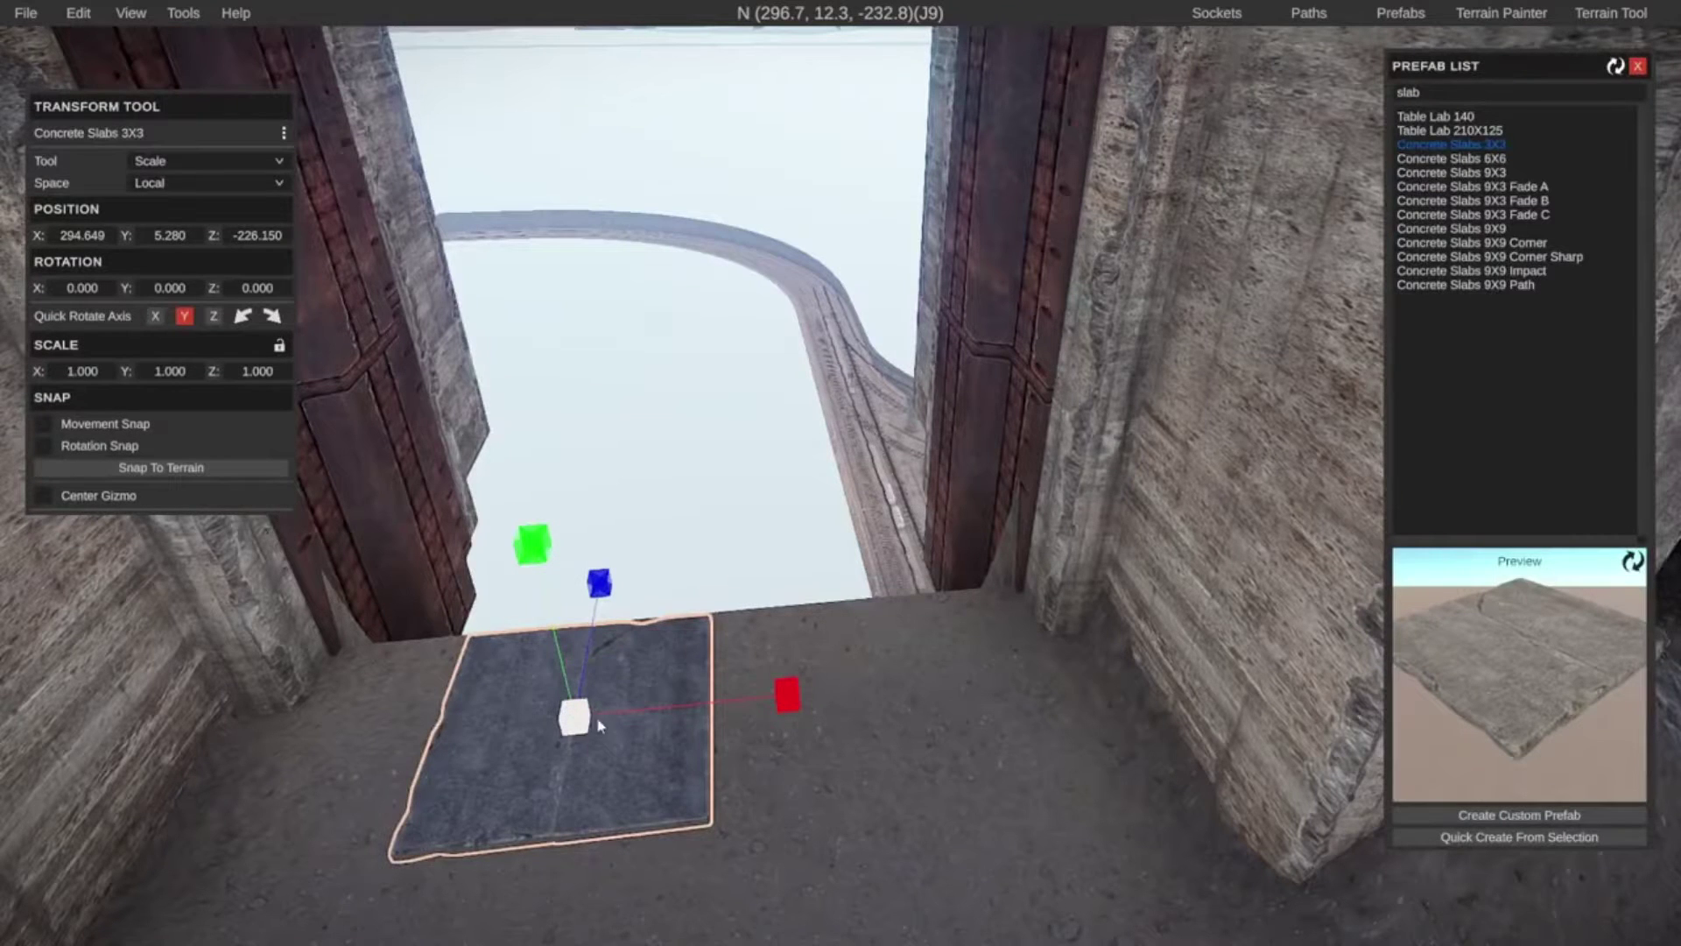
drag(600, 725, 653, 723)
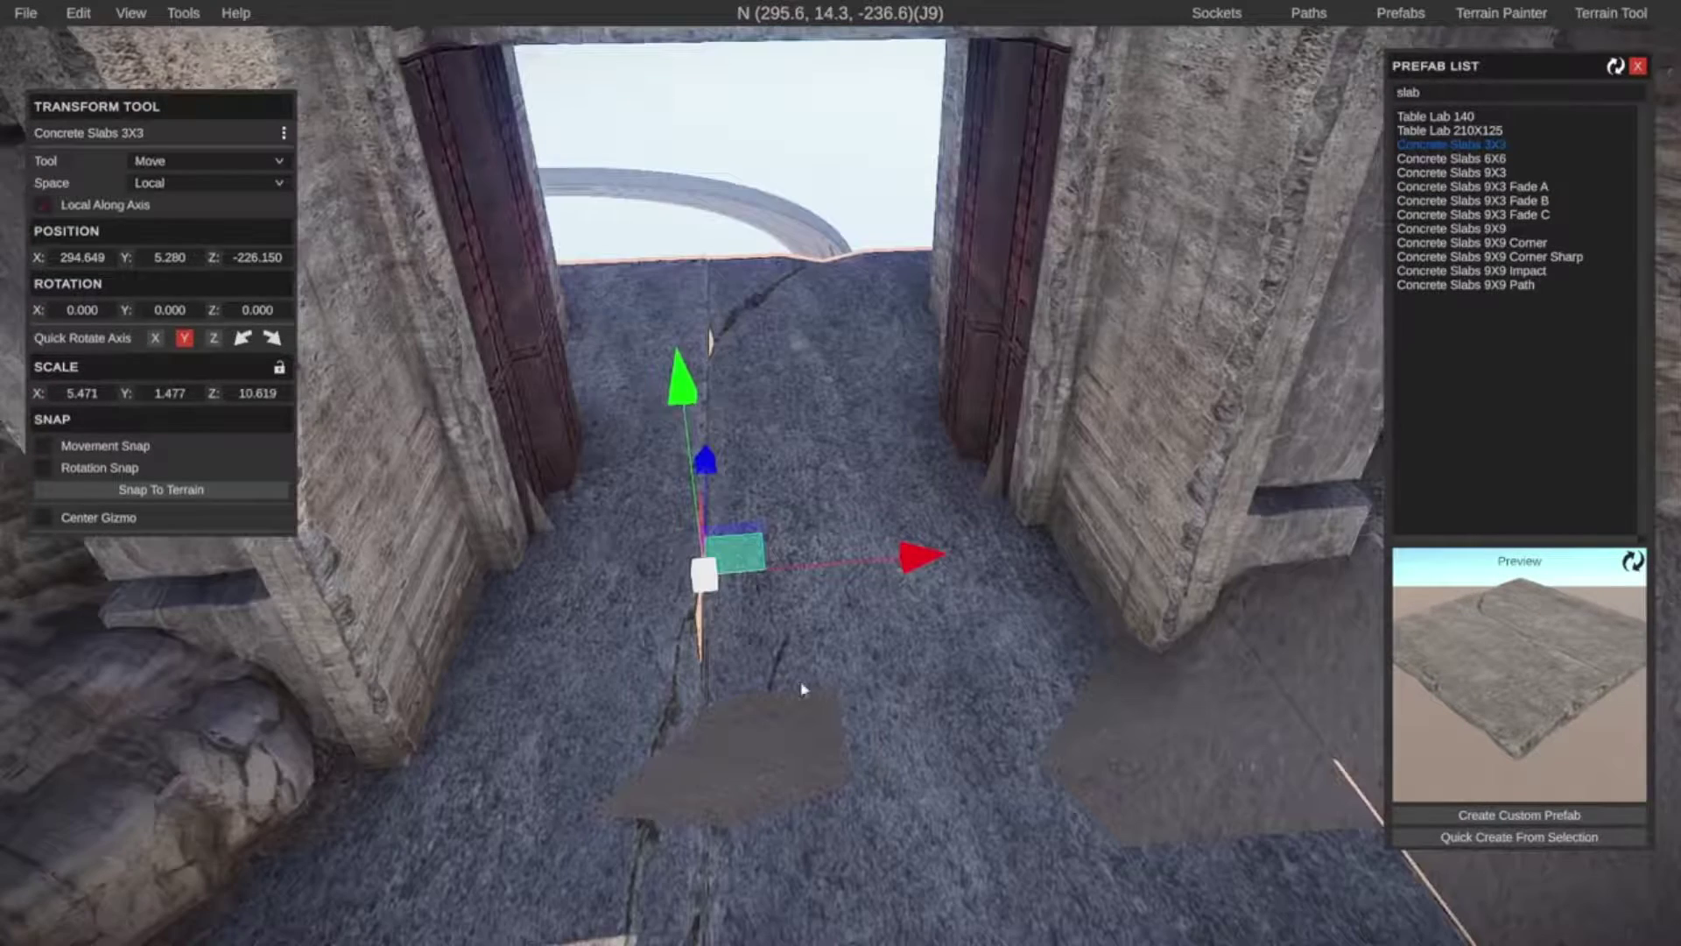
drag(706, 471, 646, 10)
drag(708, 282, 738, 11)
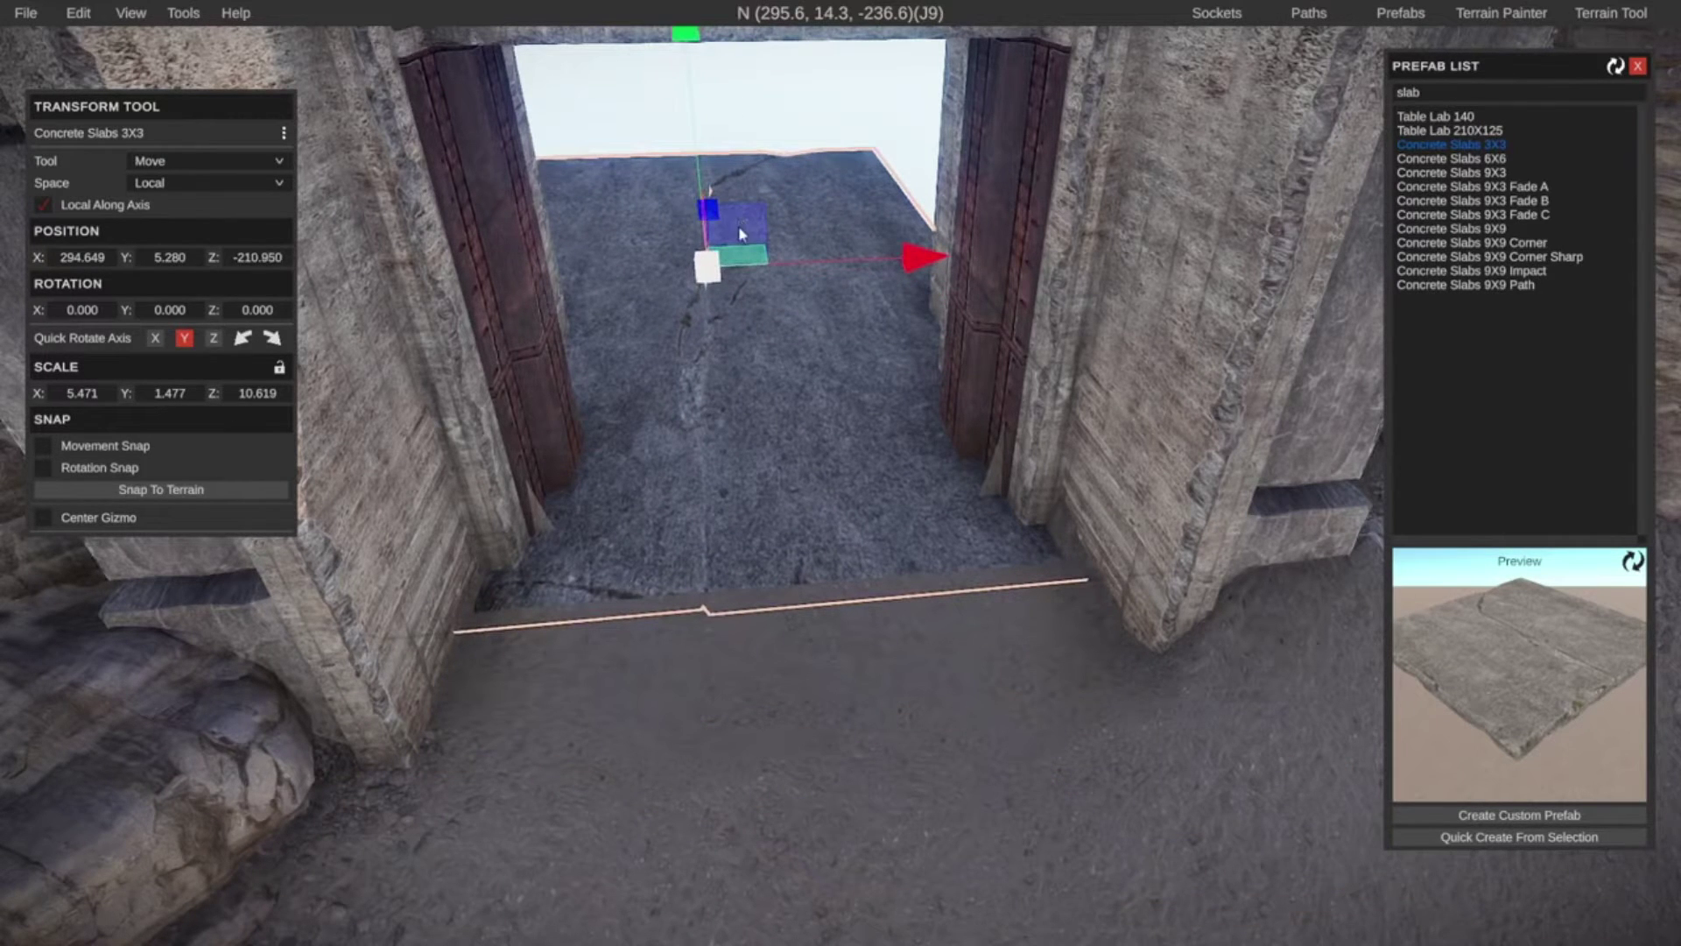
drag(708, 210, 724, 136)
drag(725, 138, 727, 127)
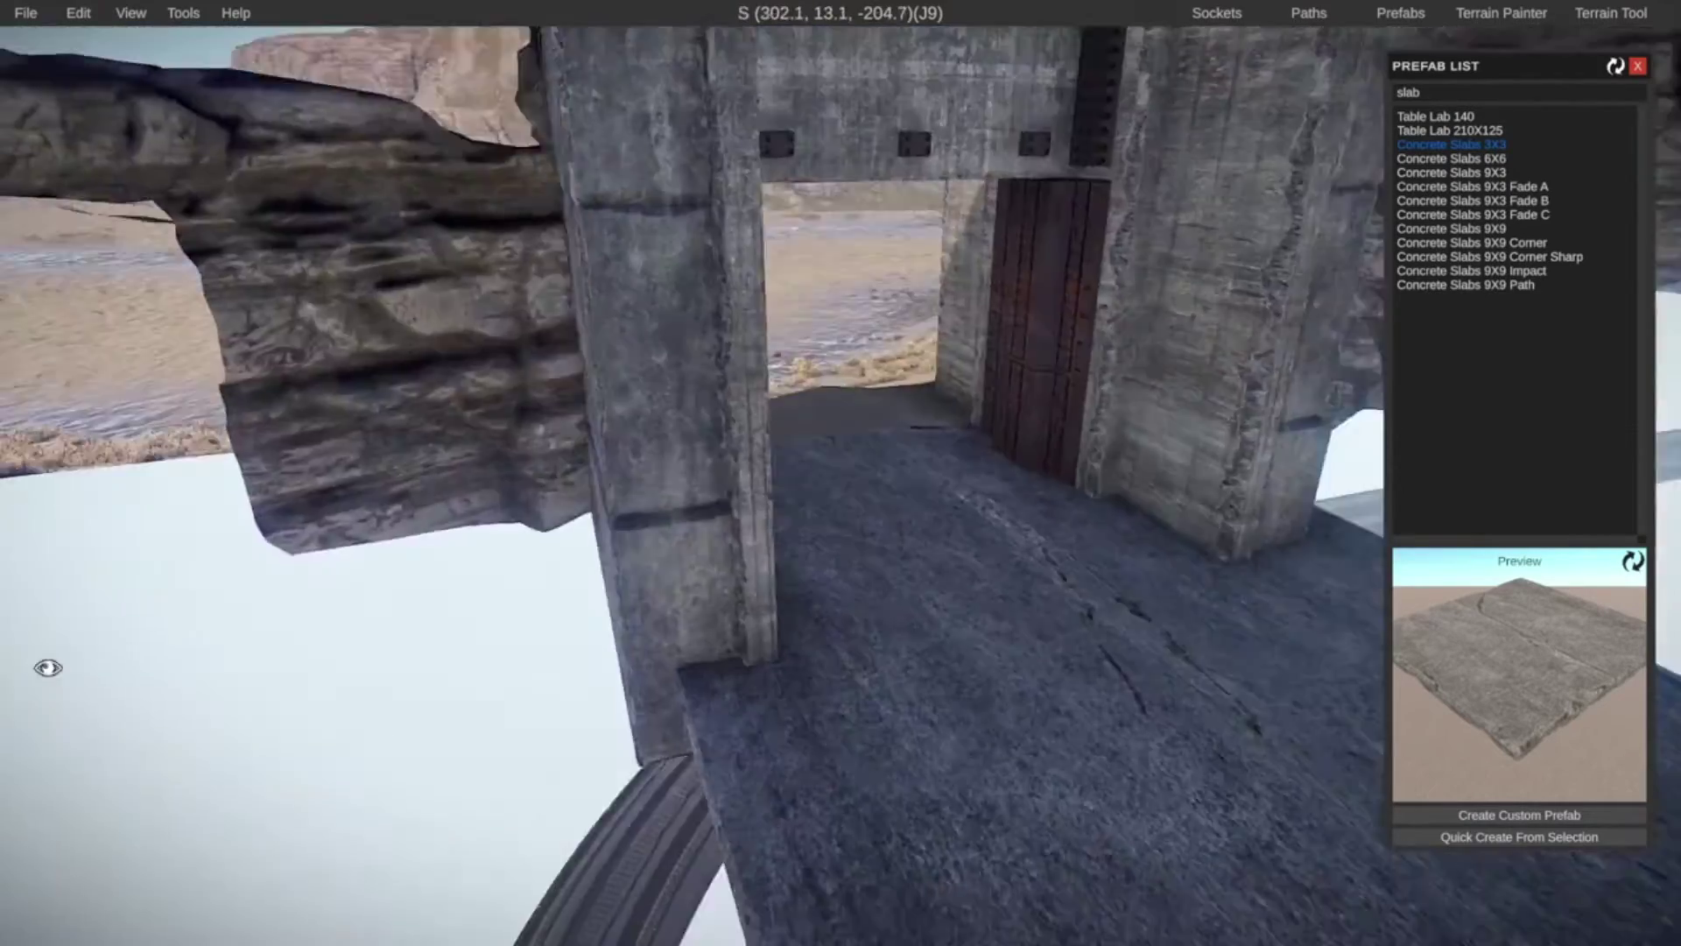
Examine the slab floor behind the gate and the open space around and above it beneath the terrain
right_drag(49, 668, 487, 752)
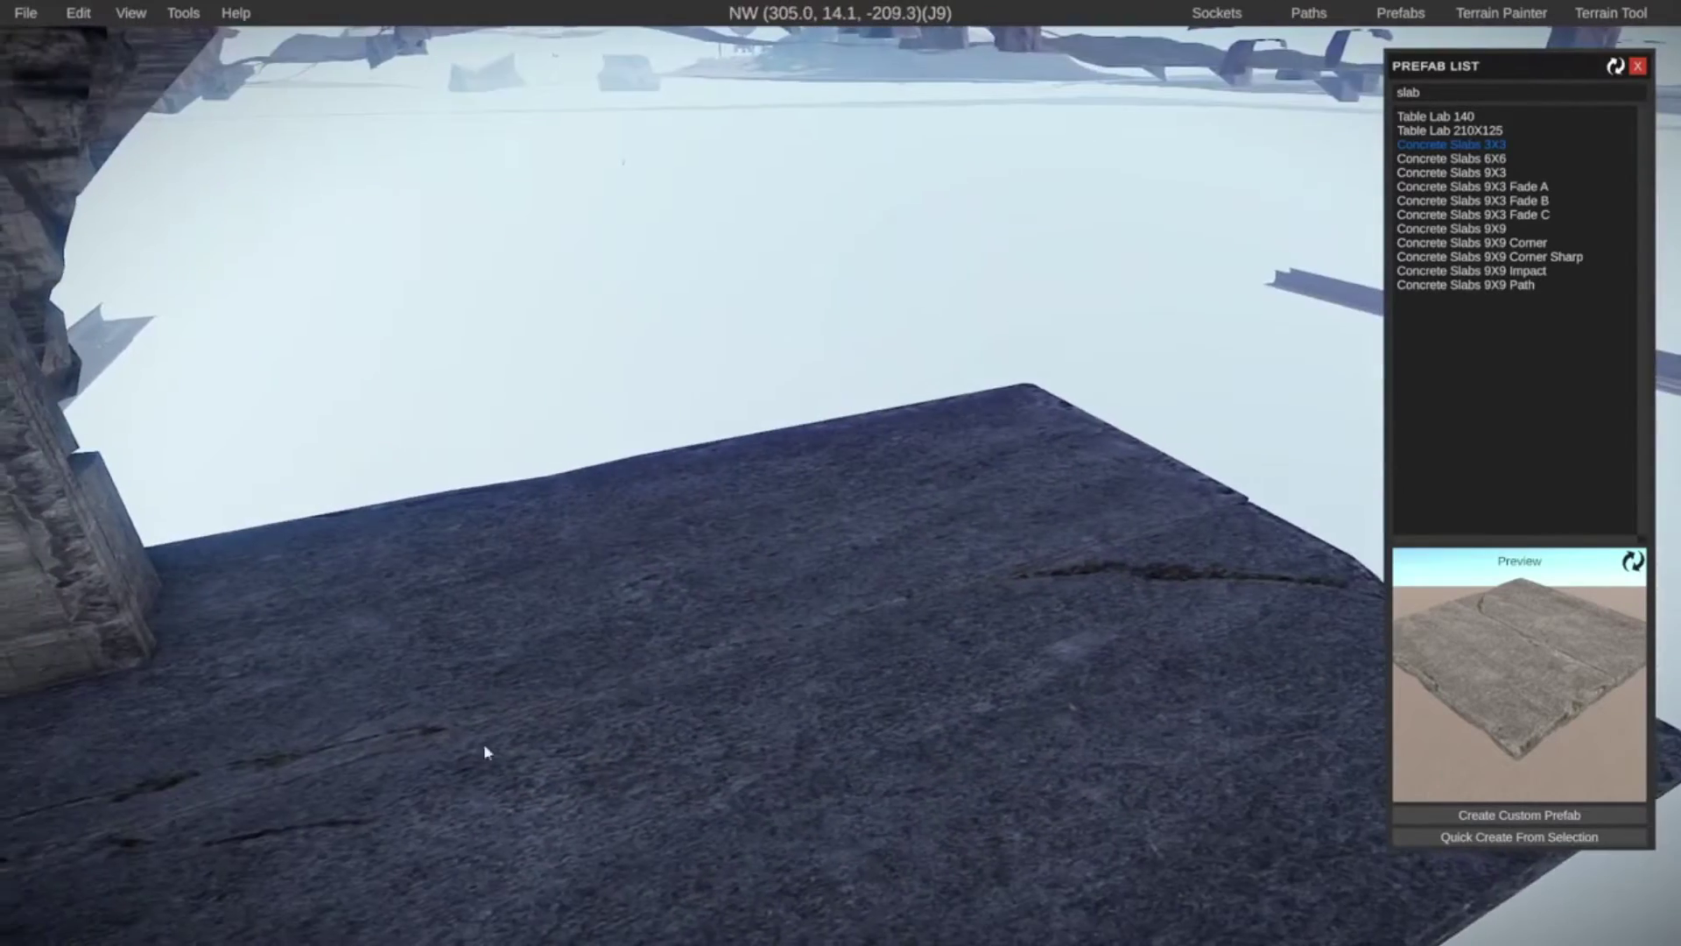
key(w)
right_drag(455, 691, 1074, 522)
key(s)
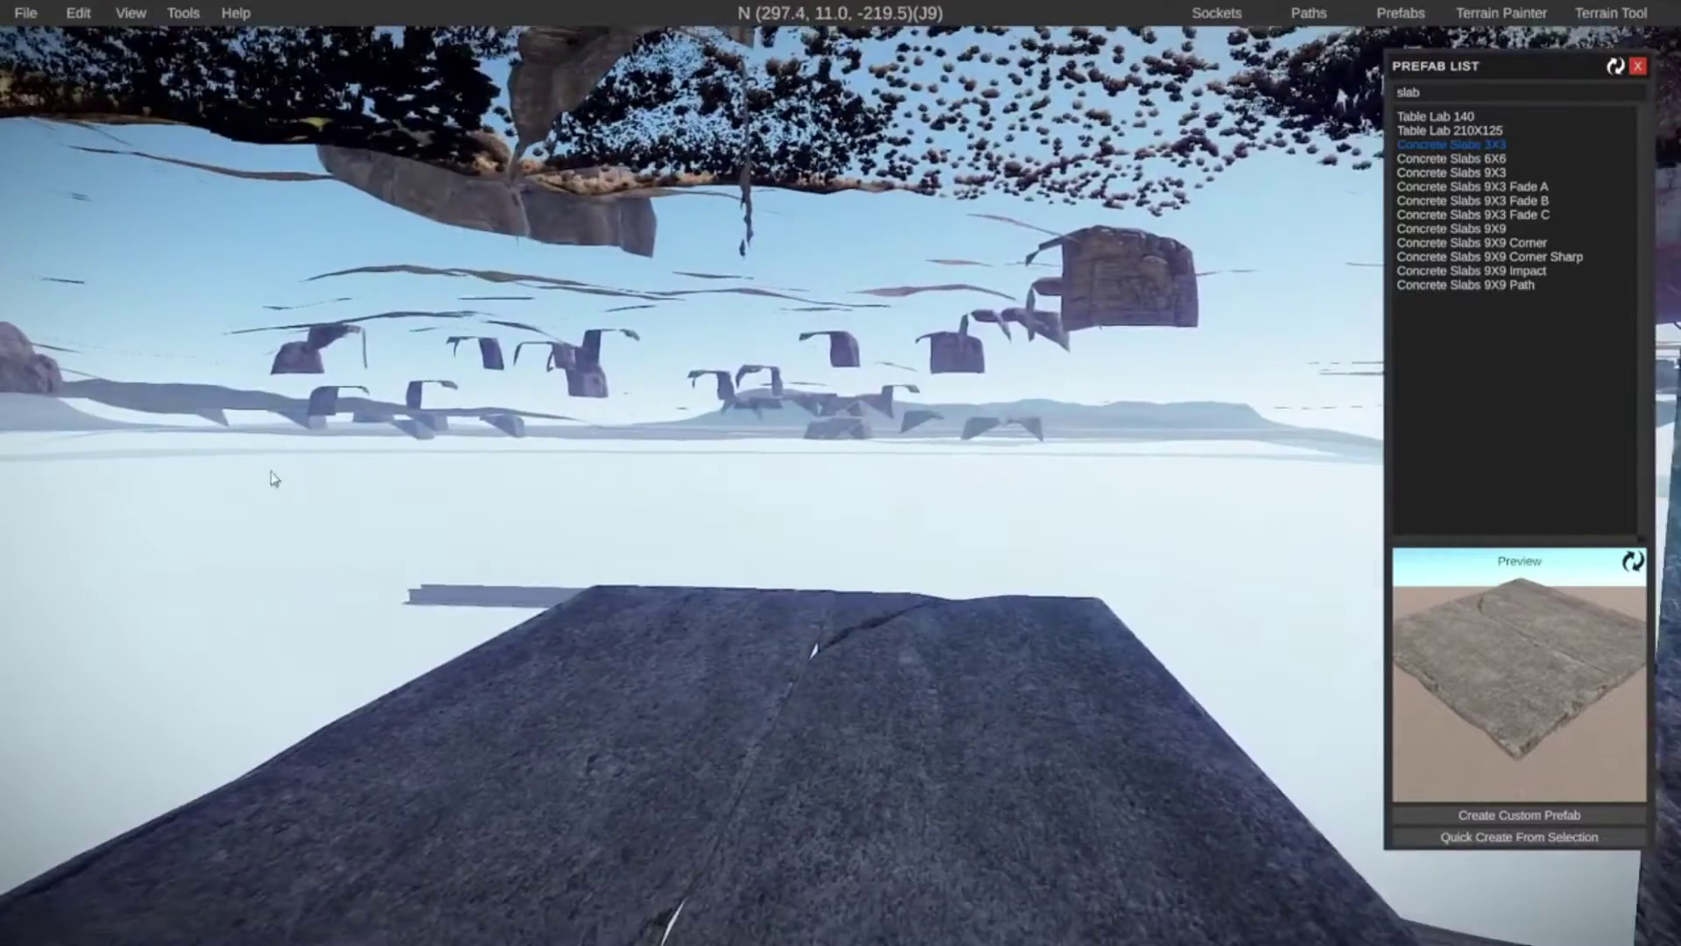
key(w)
right_drag(765, 718, 731, 689)
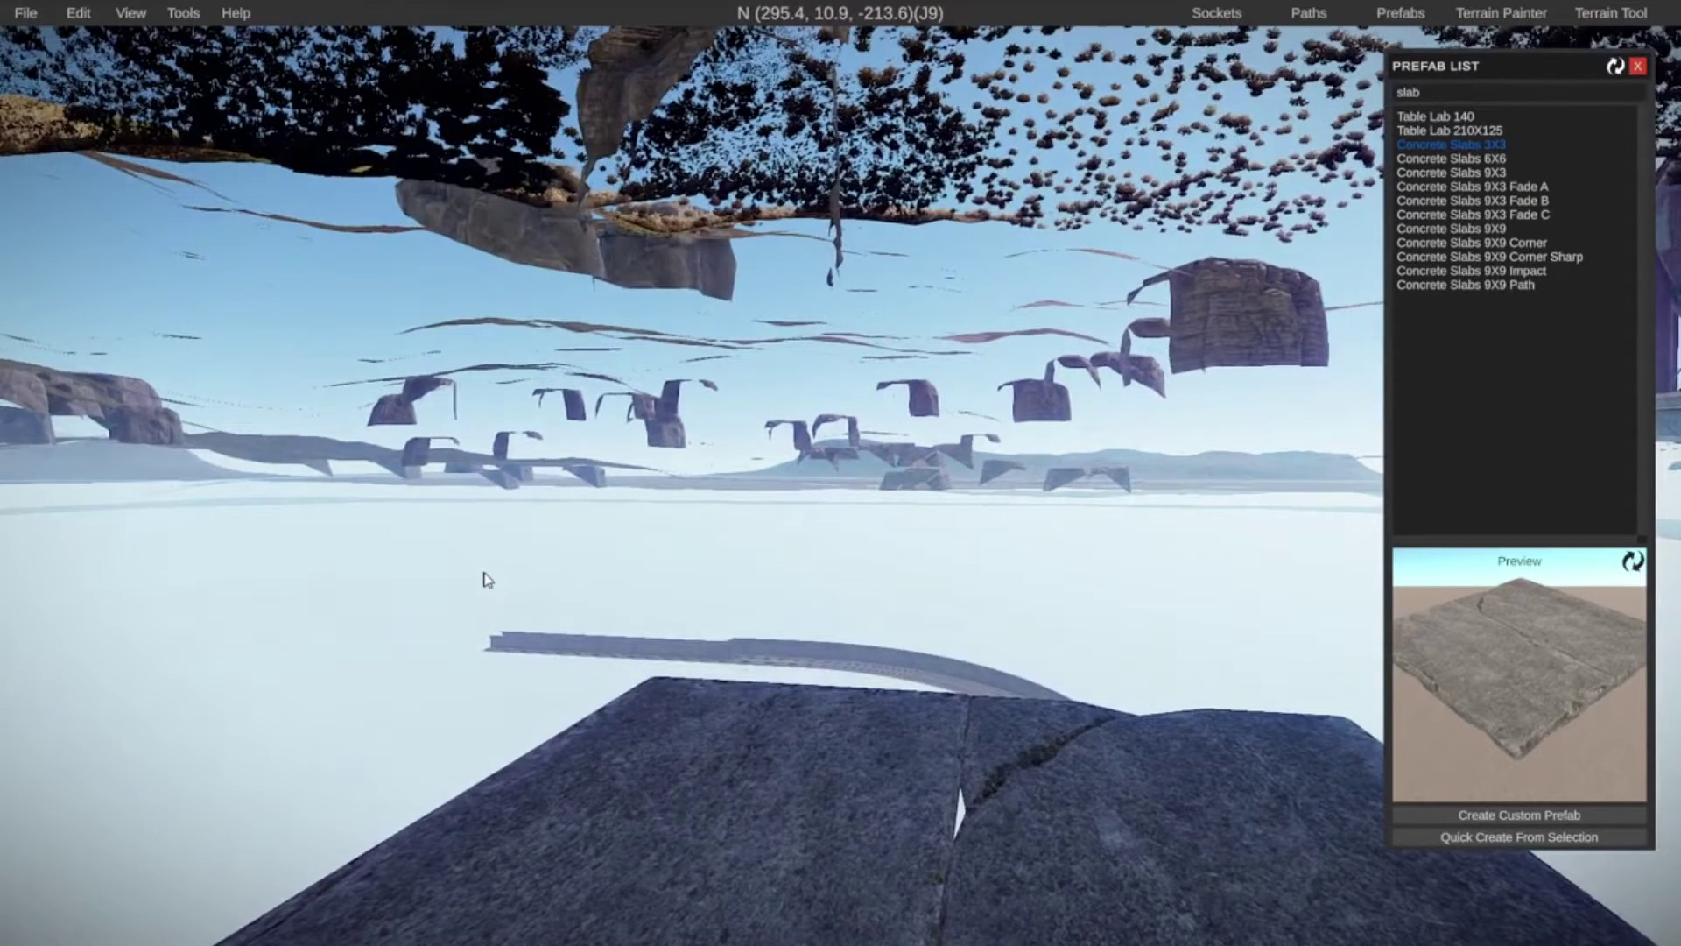
right_drag(488, 579, 821, 547)
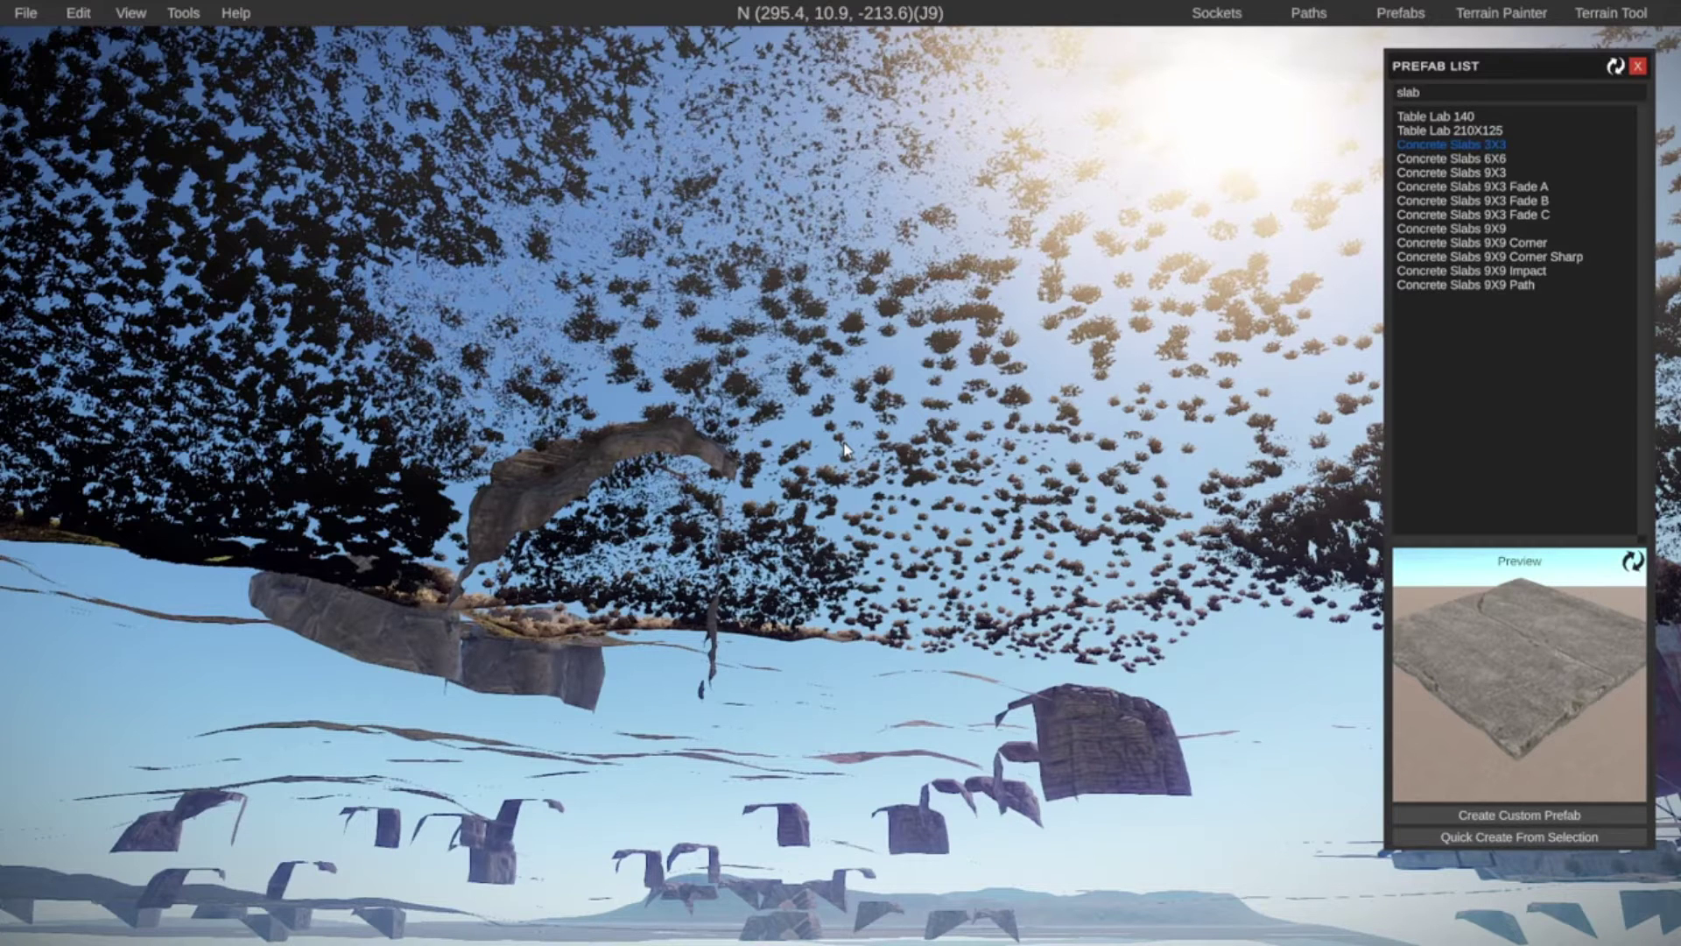
right_drag(844, 450, 724, 785)
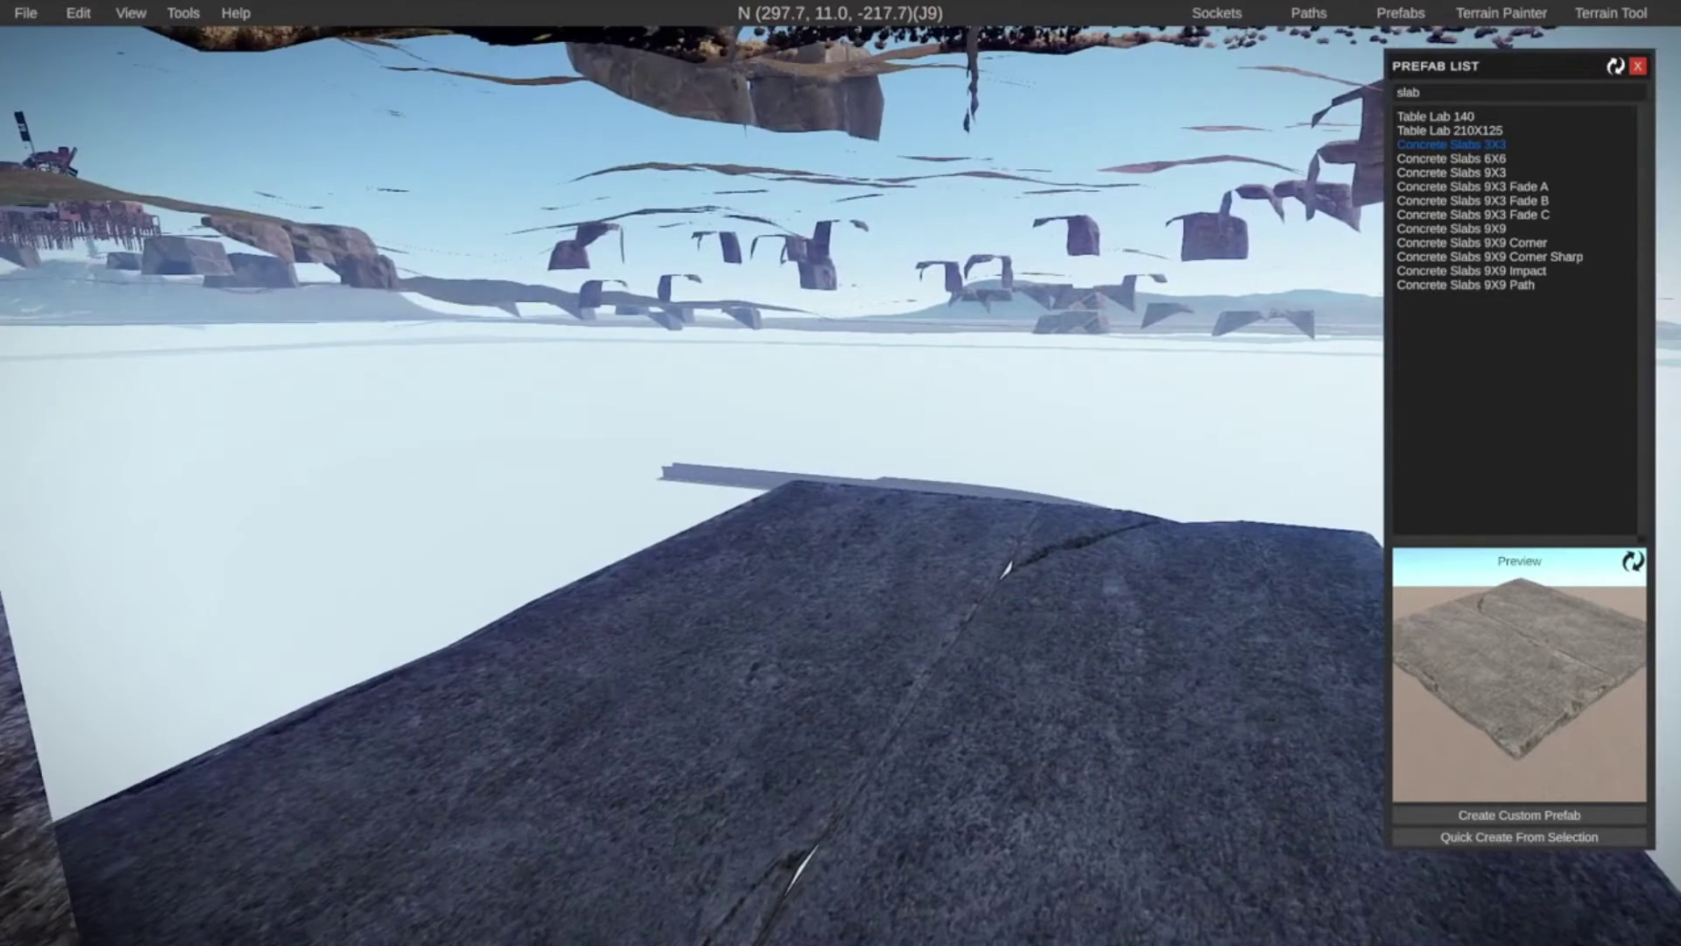
Find Rock Cliff A 1 by searching "rock", place it behind the gate pillar, scale it uniformly to about 1.535 and rotate it to about Y 101.978
key(BackSpace)
text(r)
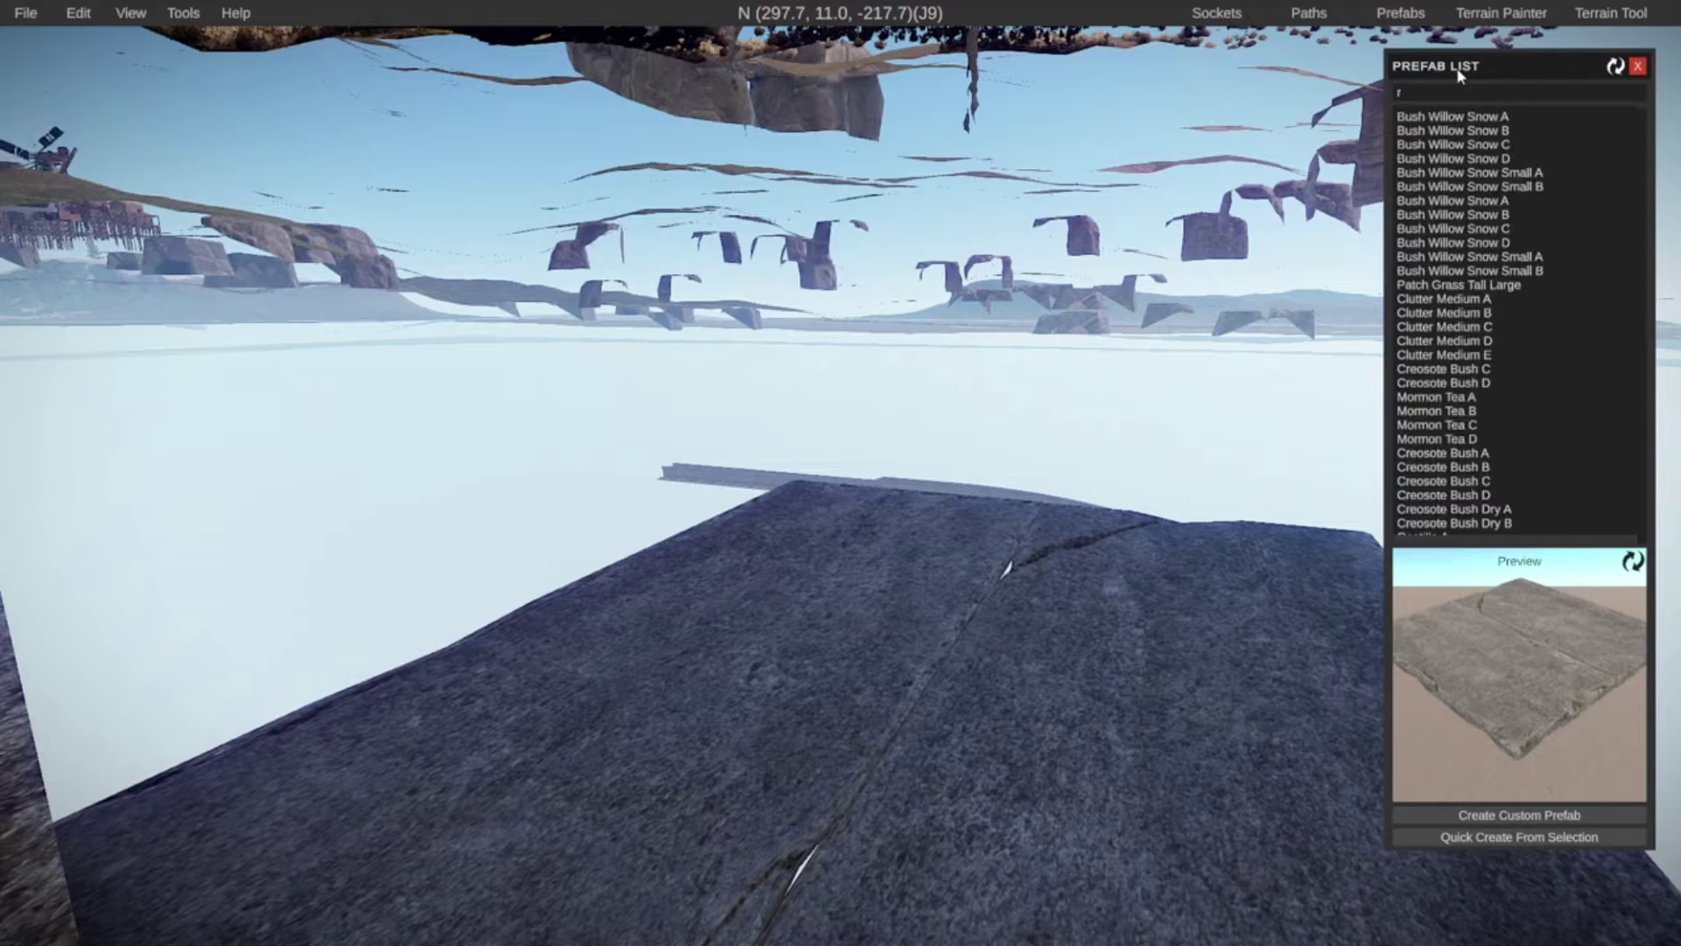
text(ock)
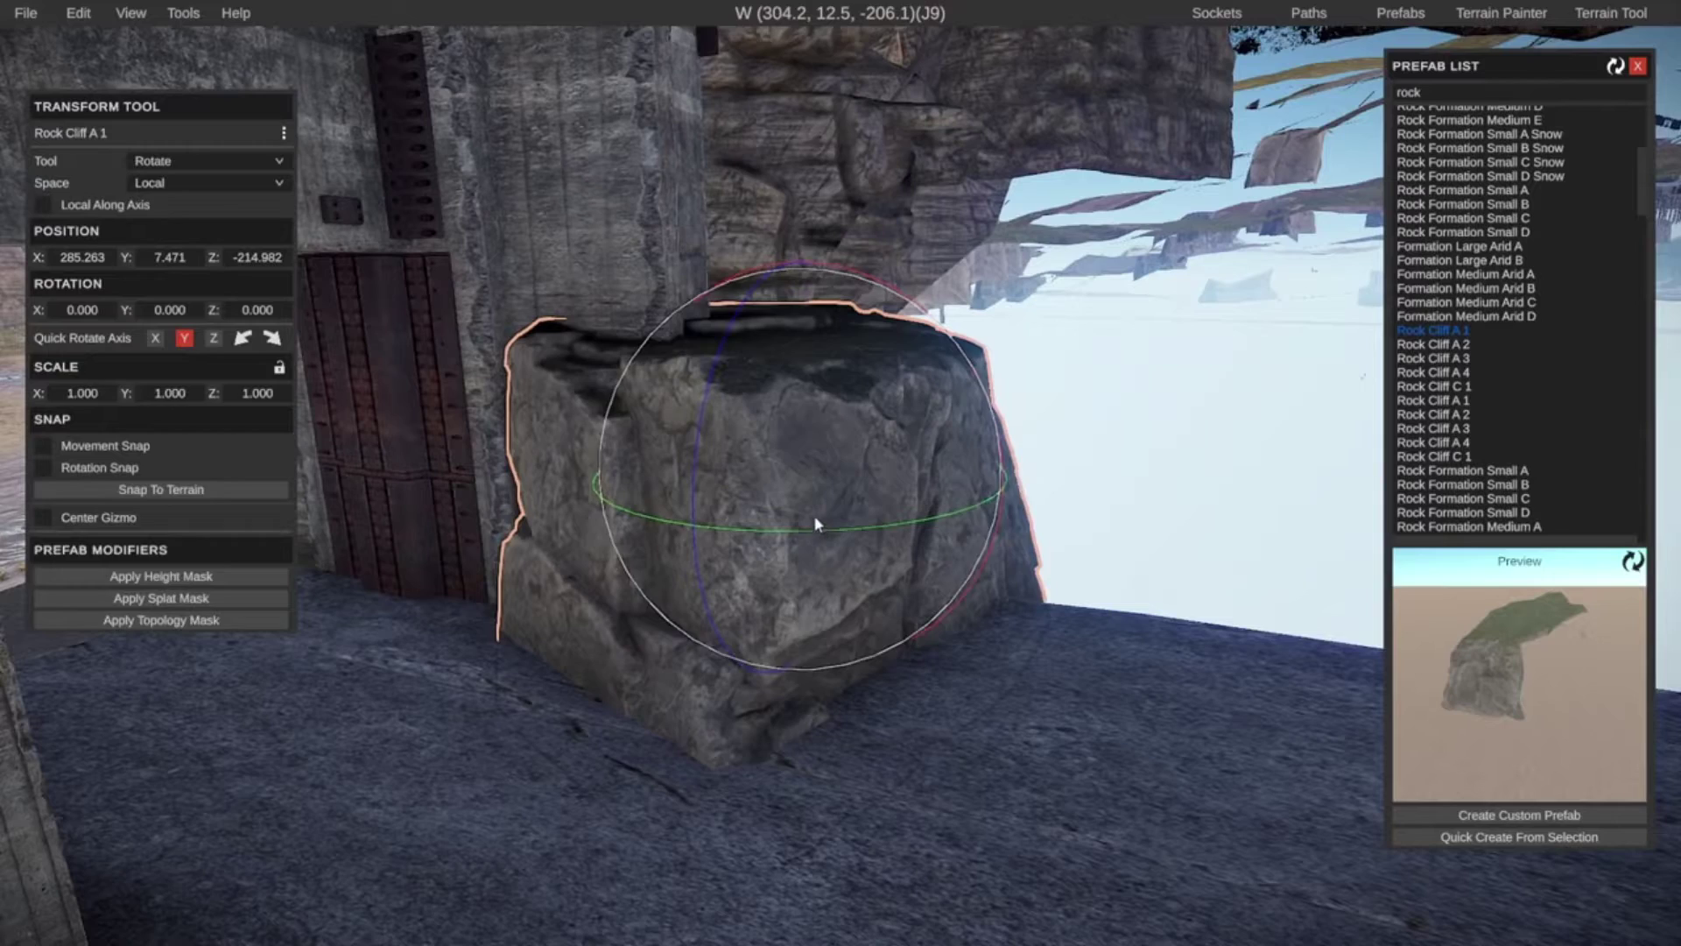
key(r)
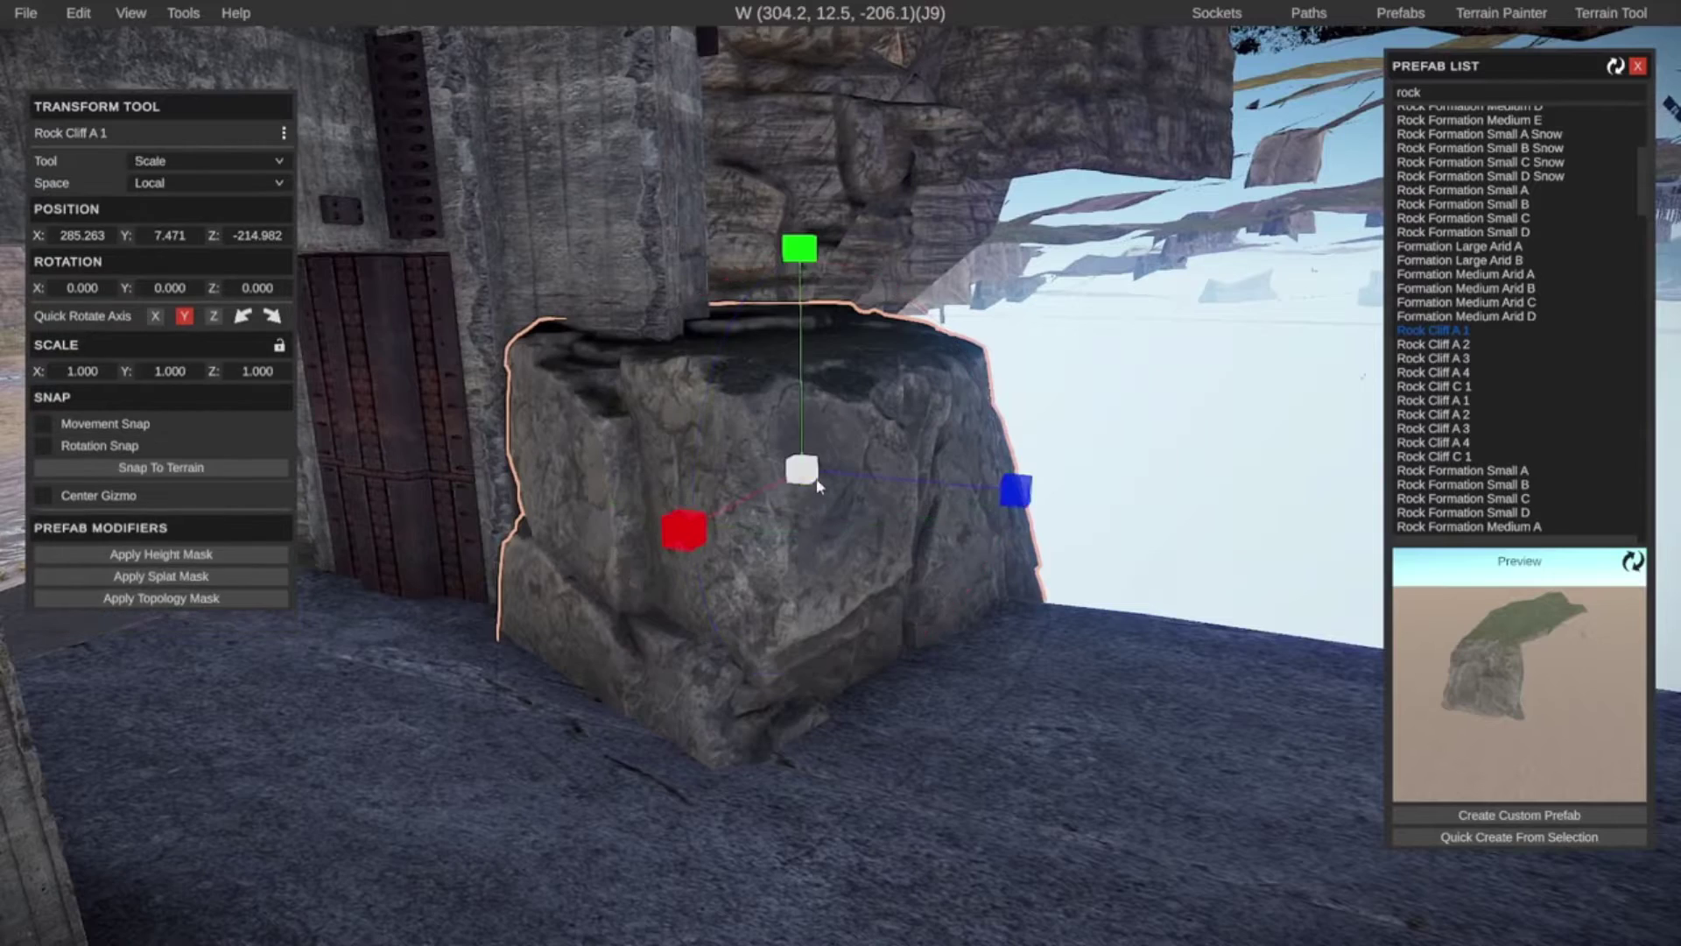
drag(800, 486, 859, 502)
key(w)
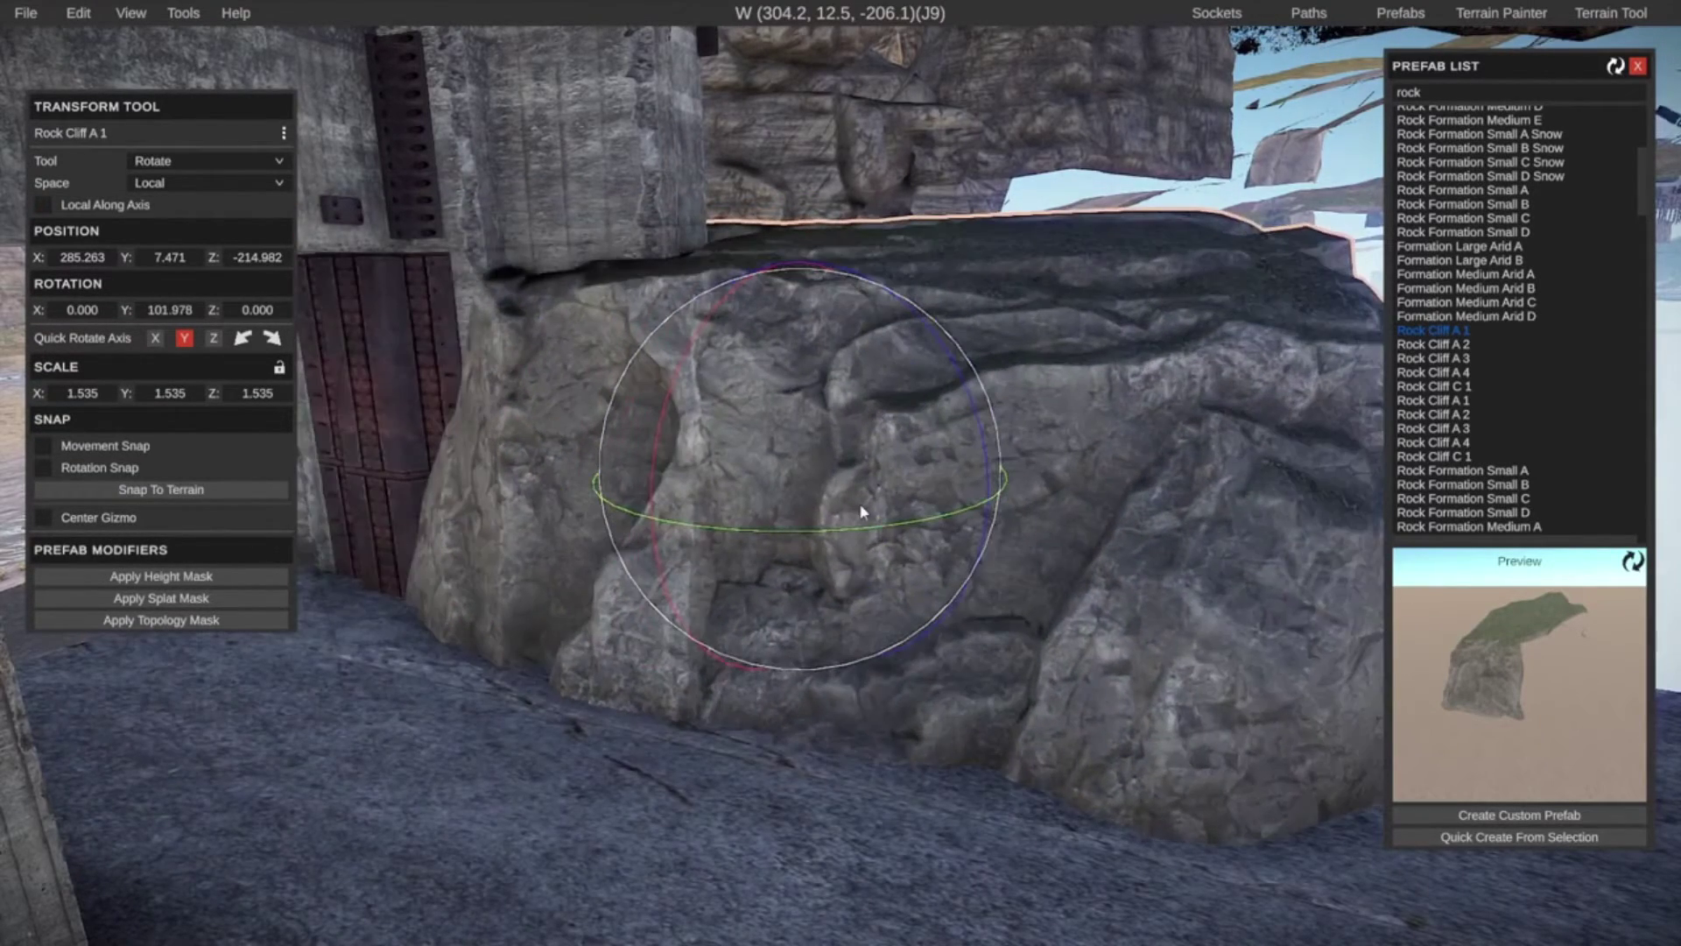
Stretch the cliff to a Y scale of about 2.590 and position it against the gate at about 282.353, 14.699, -214.365
key(w)
drag(706, 526, 795, 515)
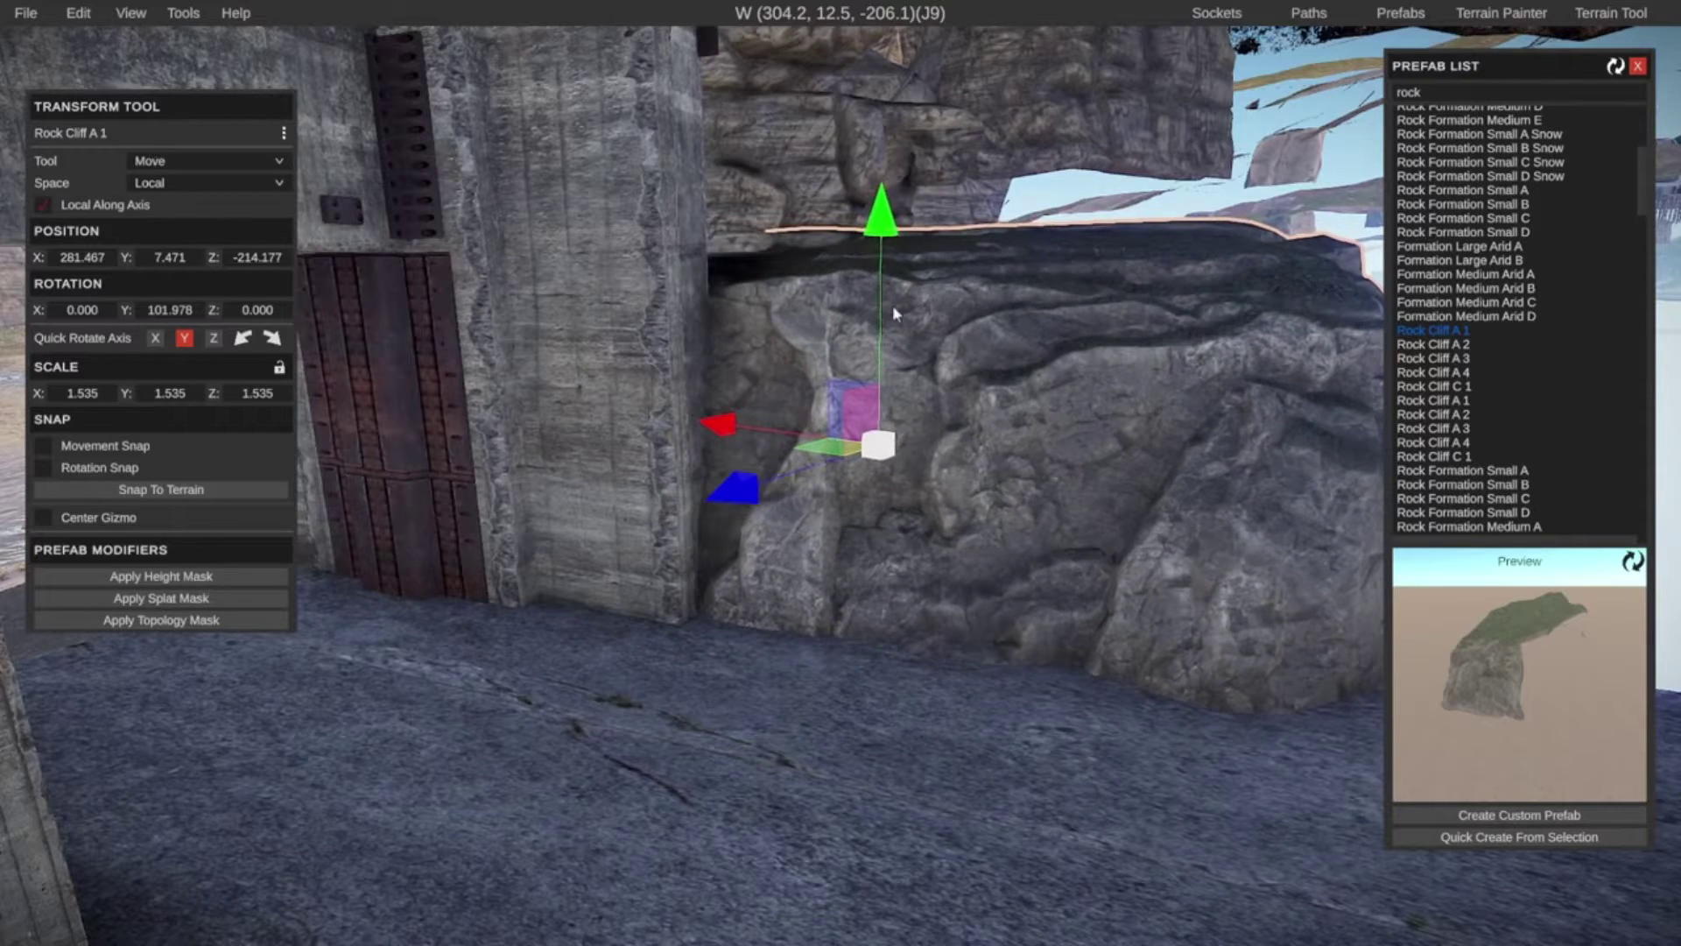
drag(889, 308, 889, 256)
key(r)
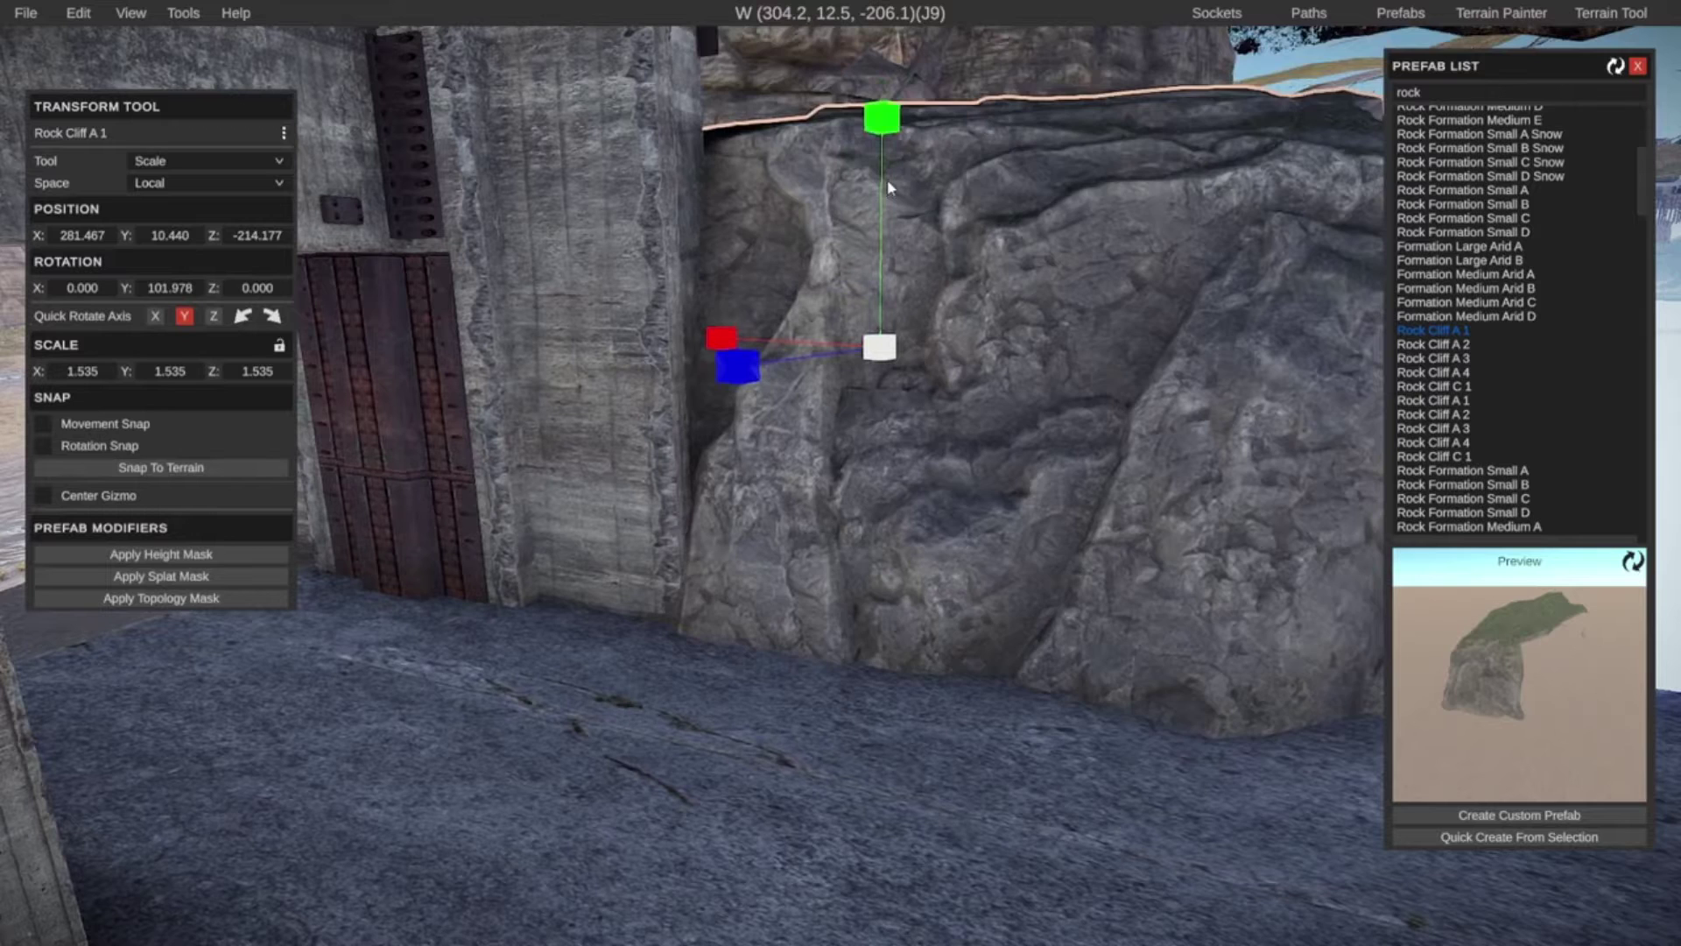
drag(882, 118, 884, 65)
key(w)
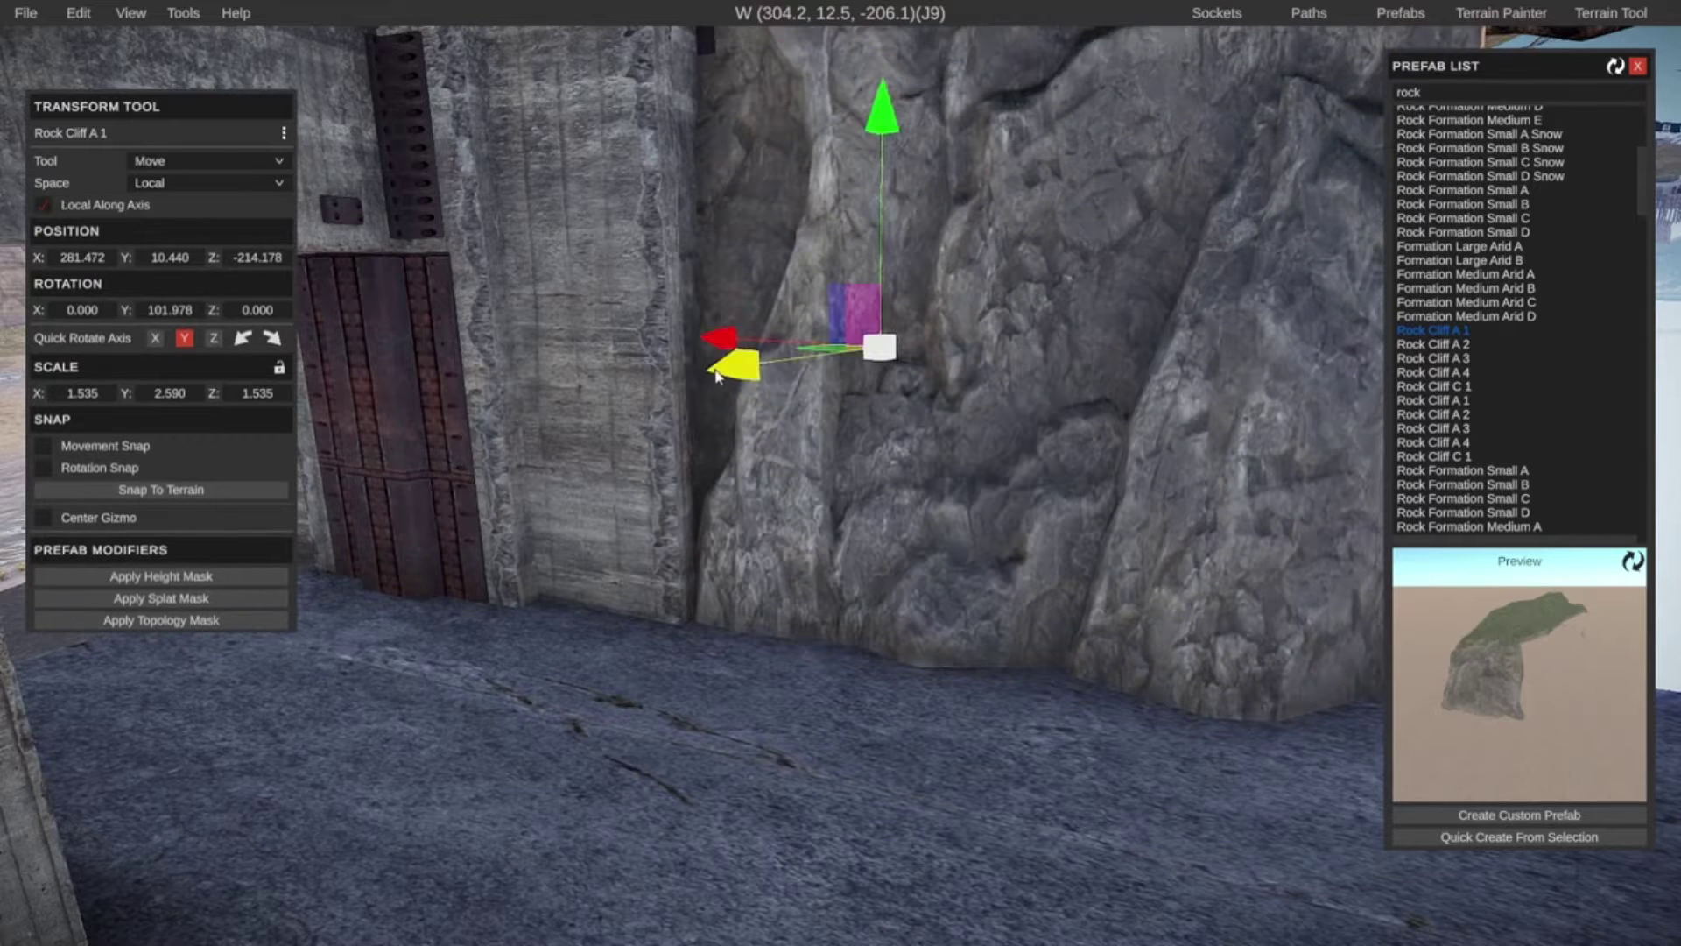
drag(716, 376, 700, 378)
drag(865, 263, 858, 105)
Extend the concrete slab floor to a Z scale of about 15.450 and widen it along its X axis
right_drag(879, 302, 1115, 814)
key(a)
click(1115, 814)
key(r)
right_drag(858, 809, 839, 928)
key(s)
drag(830, 549, 859, 696)
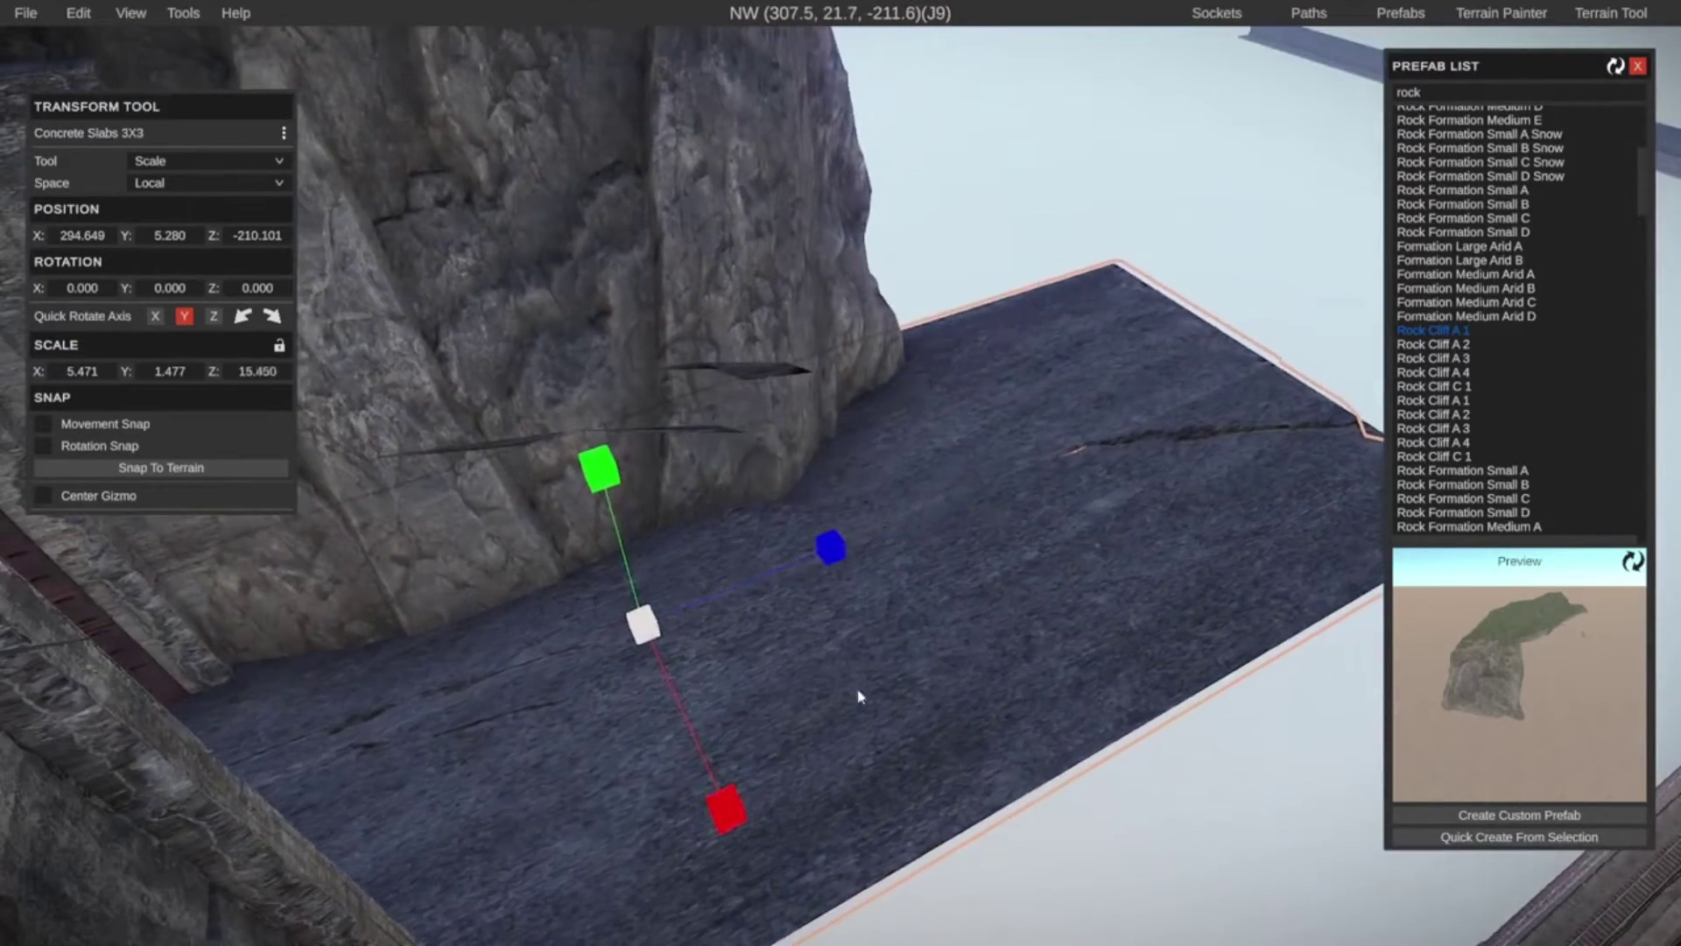
drag(737, 816, 806, 937)
Rotate the cliff beside the gate to about Y 83.874 and shift it along its local Z axis
right_drag(873, 742, 727, 604)
key(w)
key(Escape)
click(756, 728)
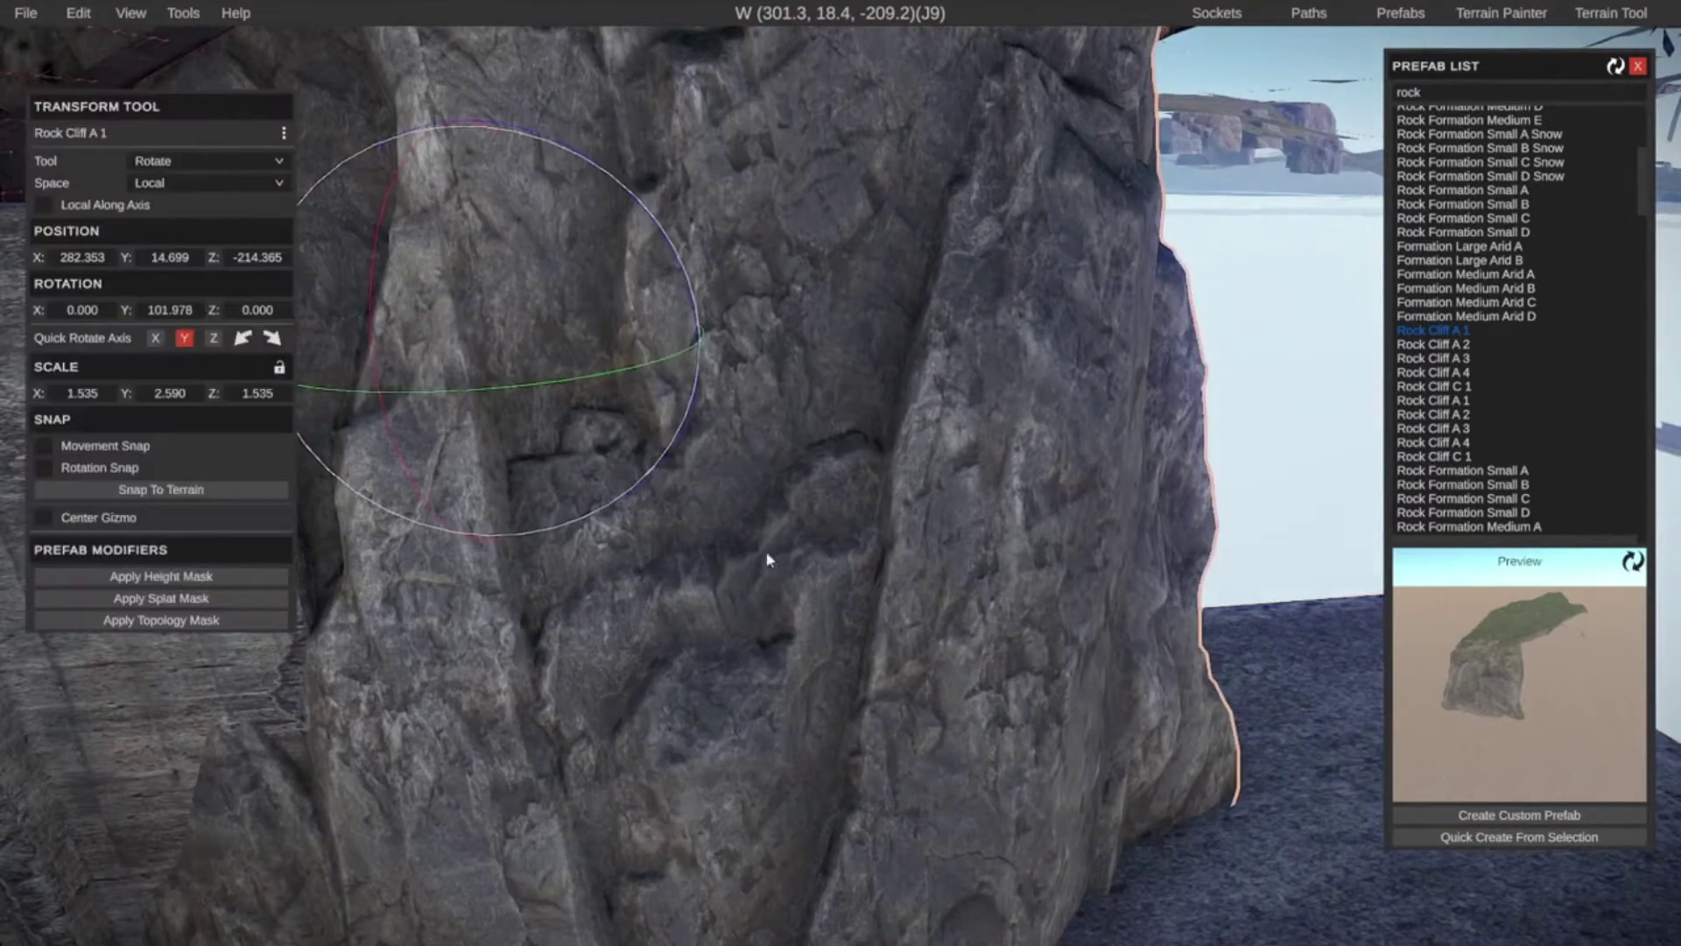
drag(510, 381, 649, 315)
key(w)
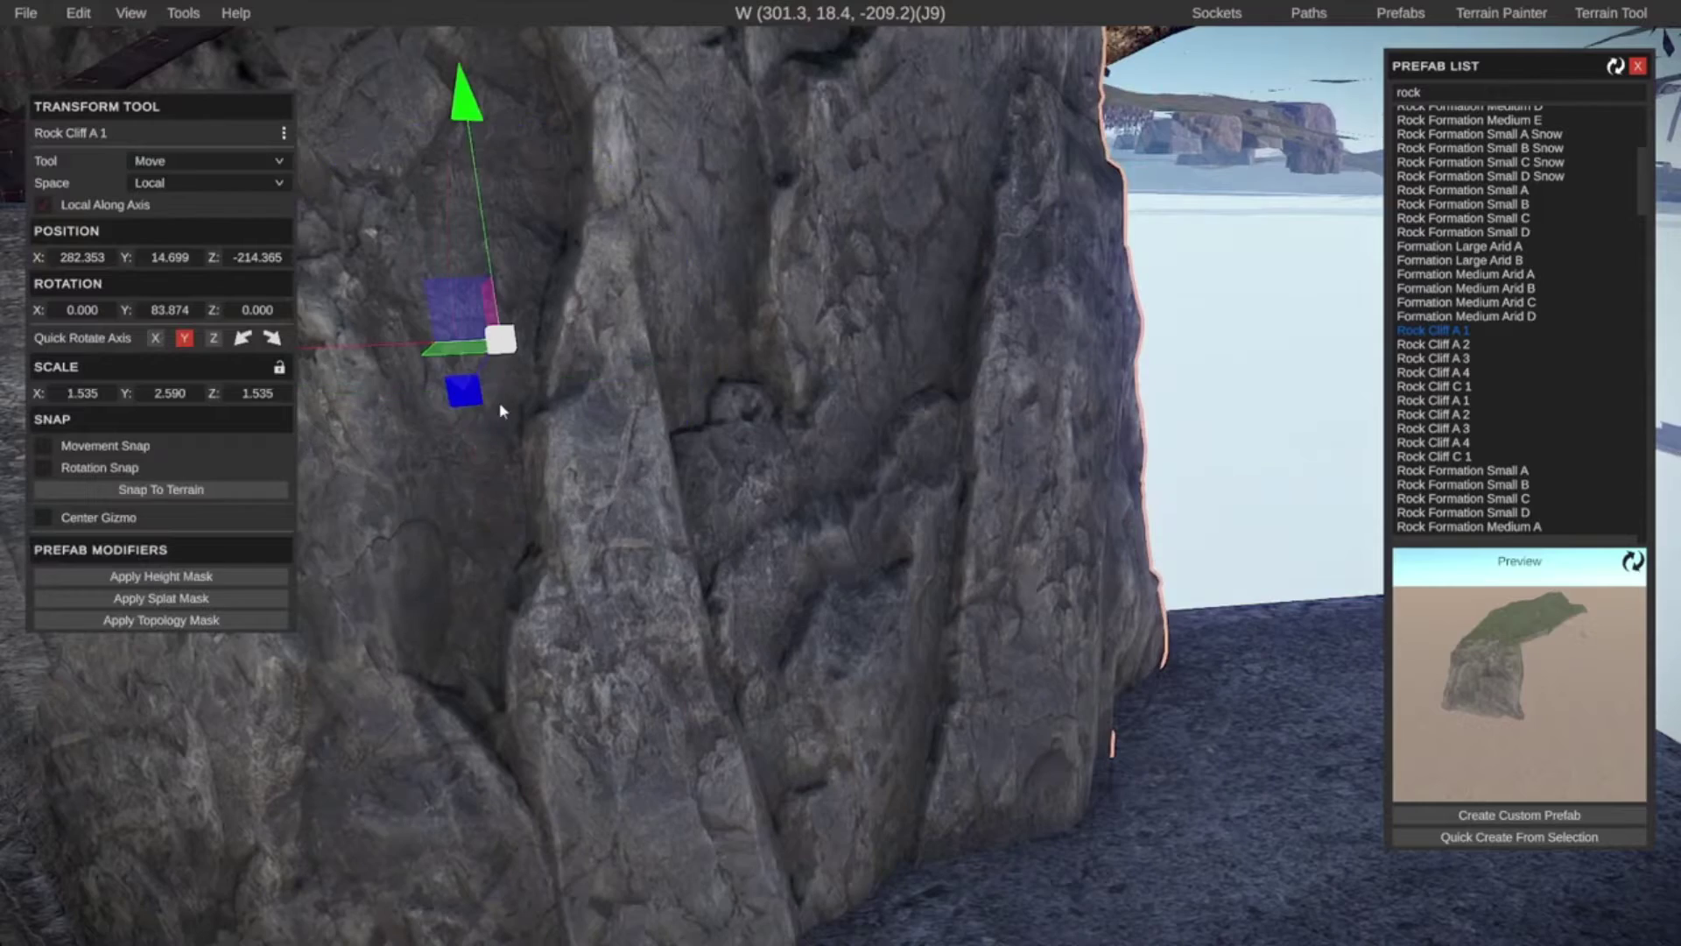
mouse_move(475, 396)
mouse_down()
mouse_move(481, 350)
mouse_move(478, 363)
mouse_up()
Enclose the passage's far end and opposite side with Rock Cliff A 1 pieces, scaling the opposite piece to about 3.176, 2.590, 2.791
right_drag(630, 557, 213, 406)
key(d)
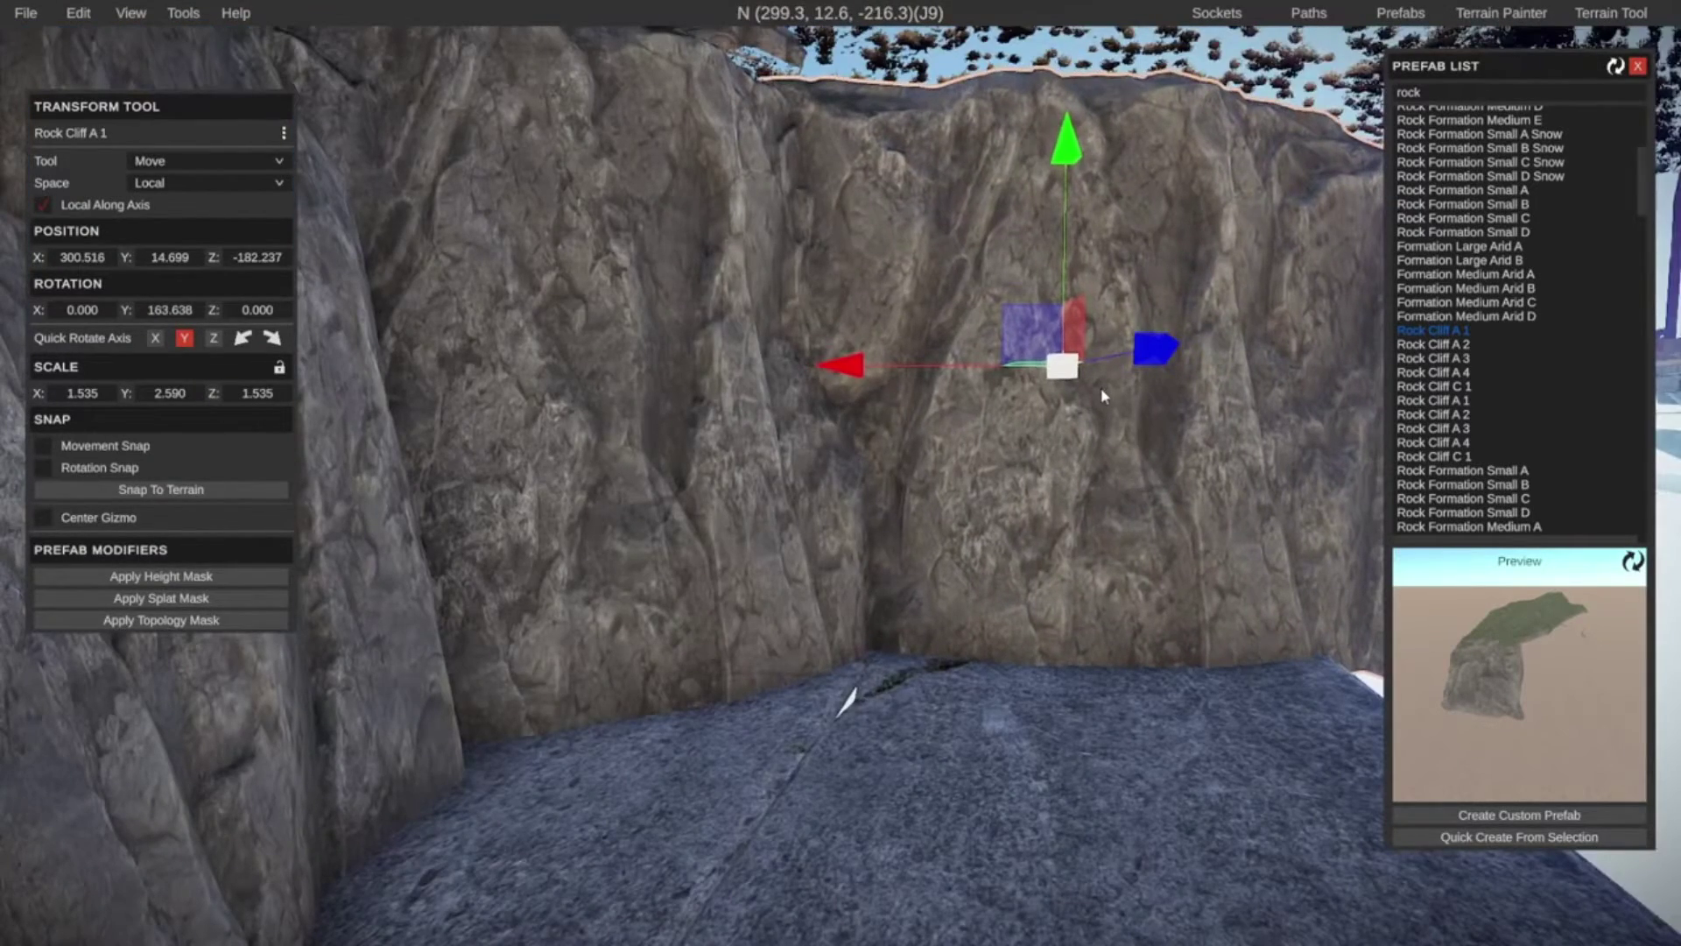
drag(1088, 376, 1174, 368)
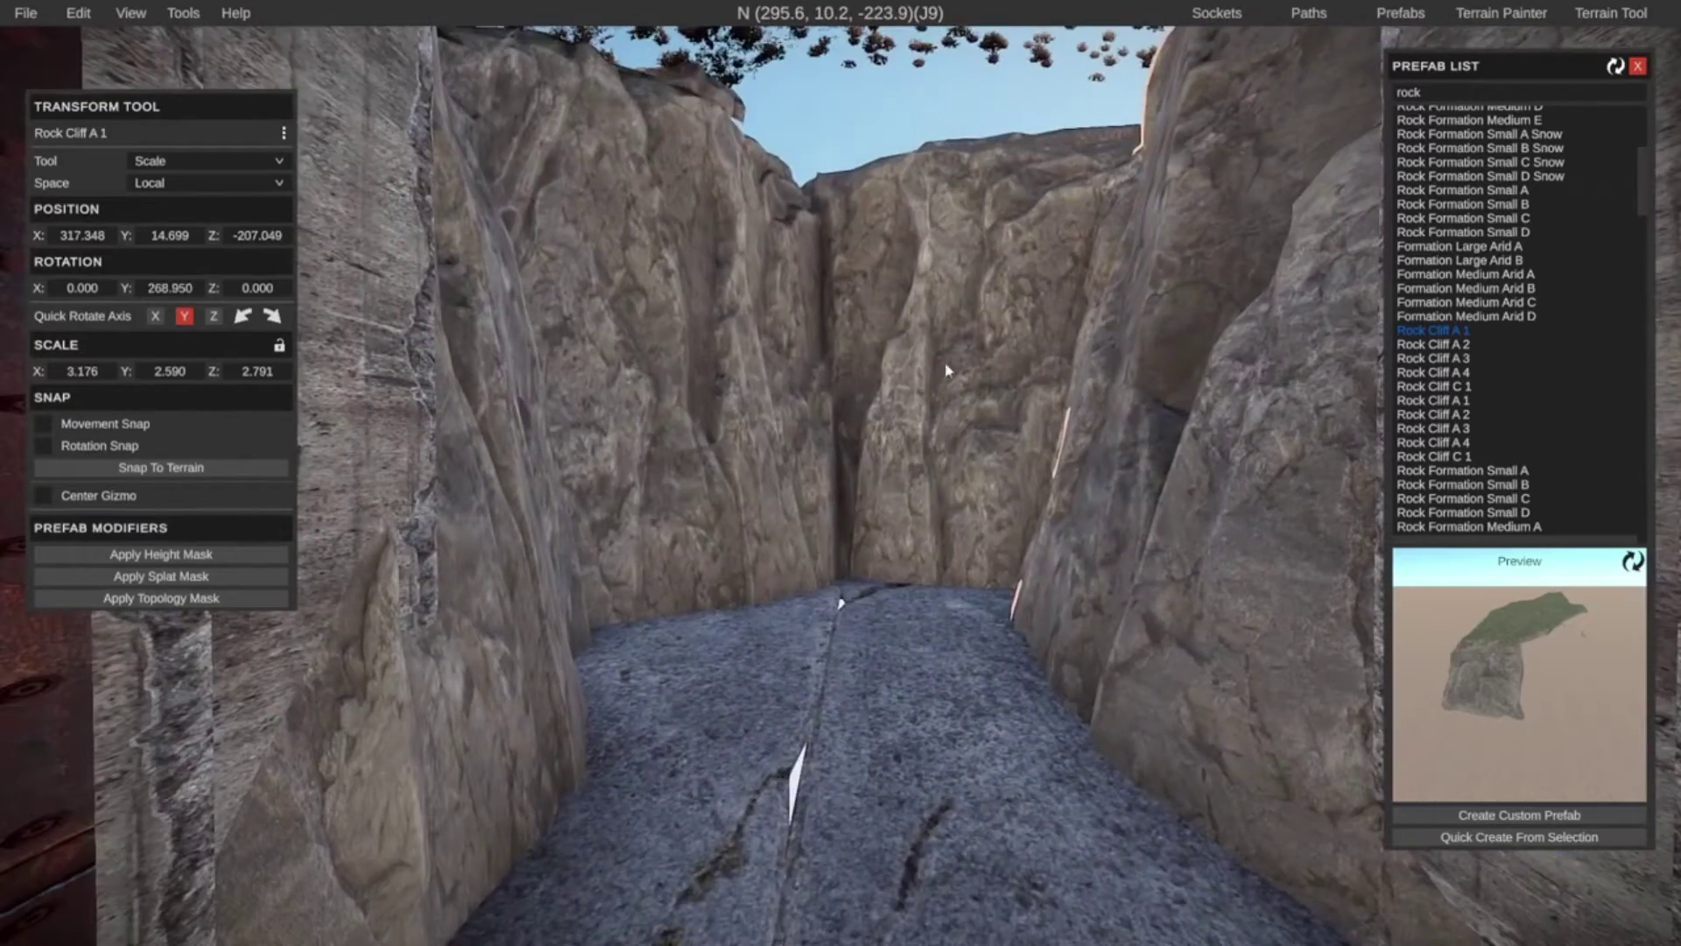
Place a Clutter Medium D rock on the passage's cliff wall and scale it uniformly to about 5.720
right_drag(933, 564, 831, 630)
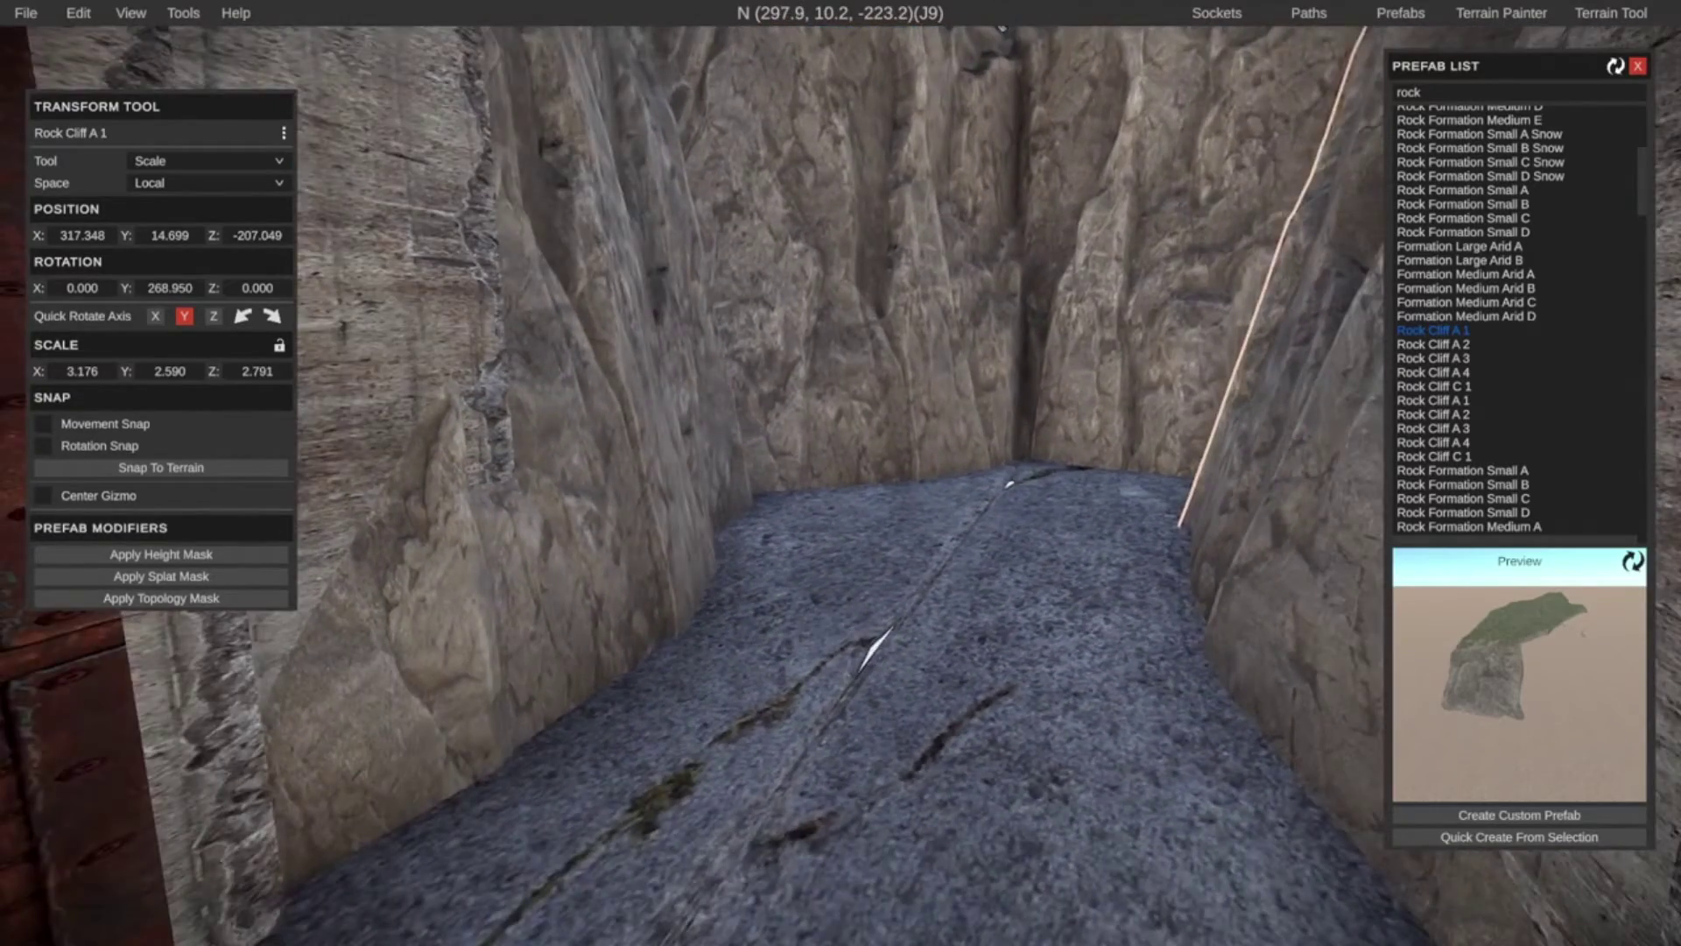
right_drag(1009, 484, 770, 525)
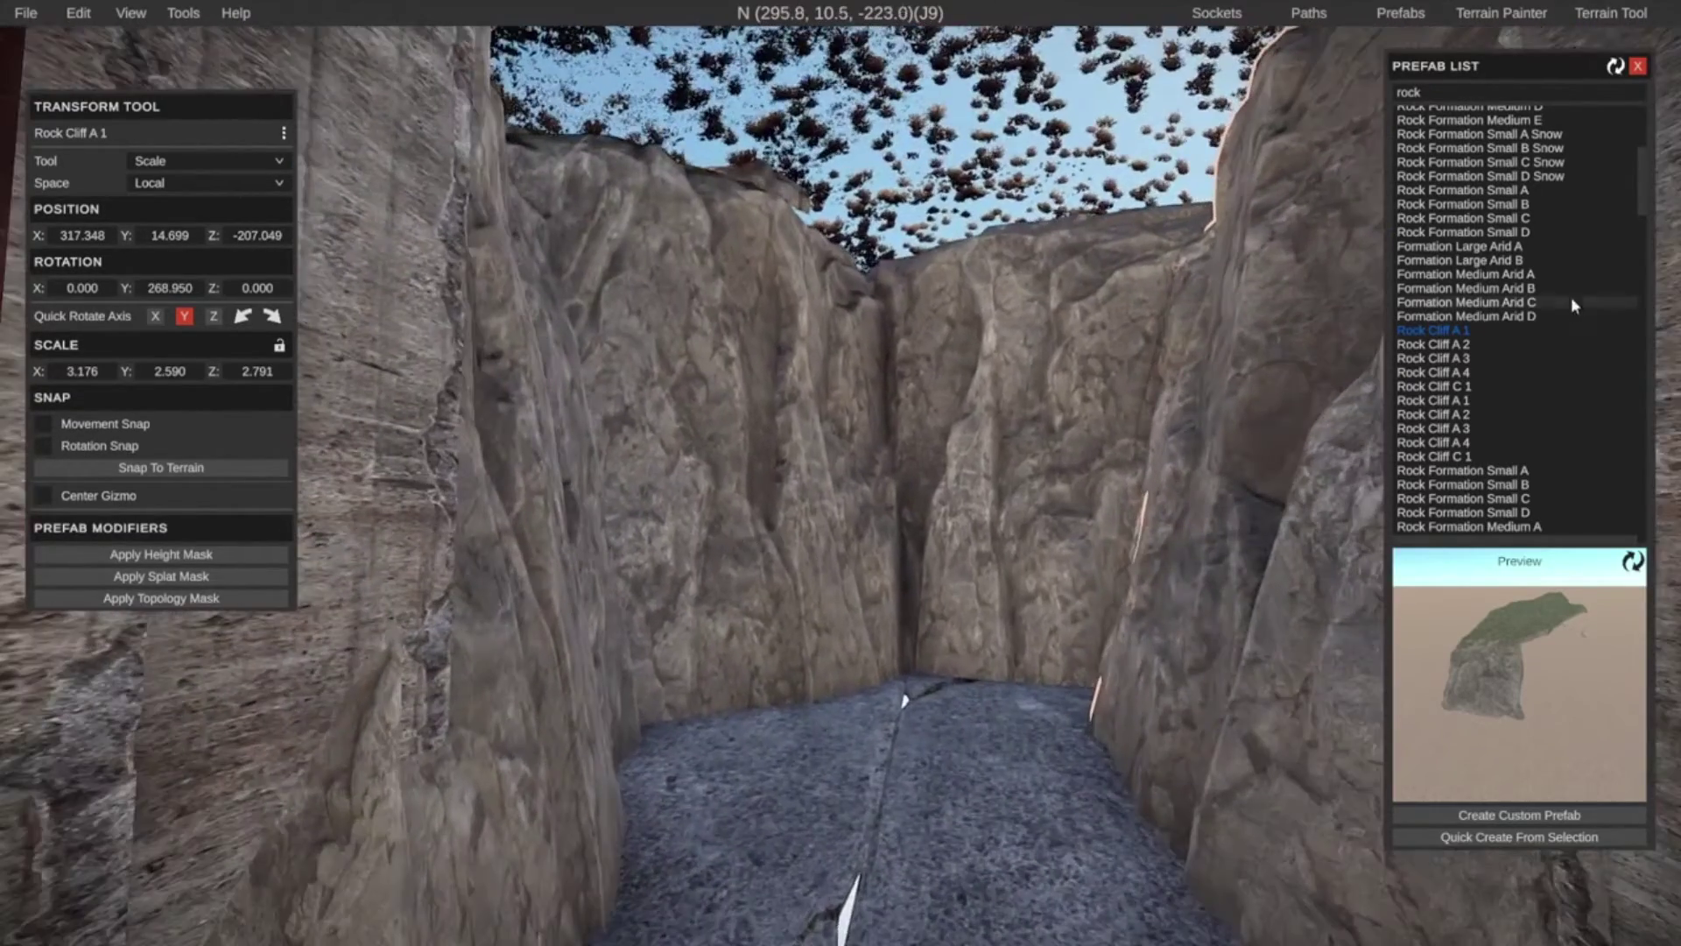
click(1450, 149)
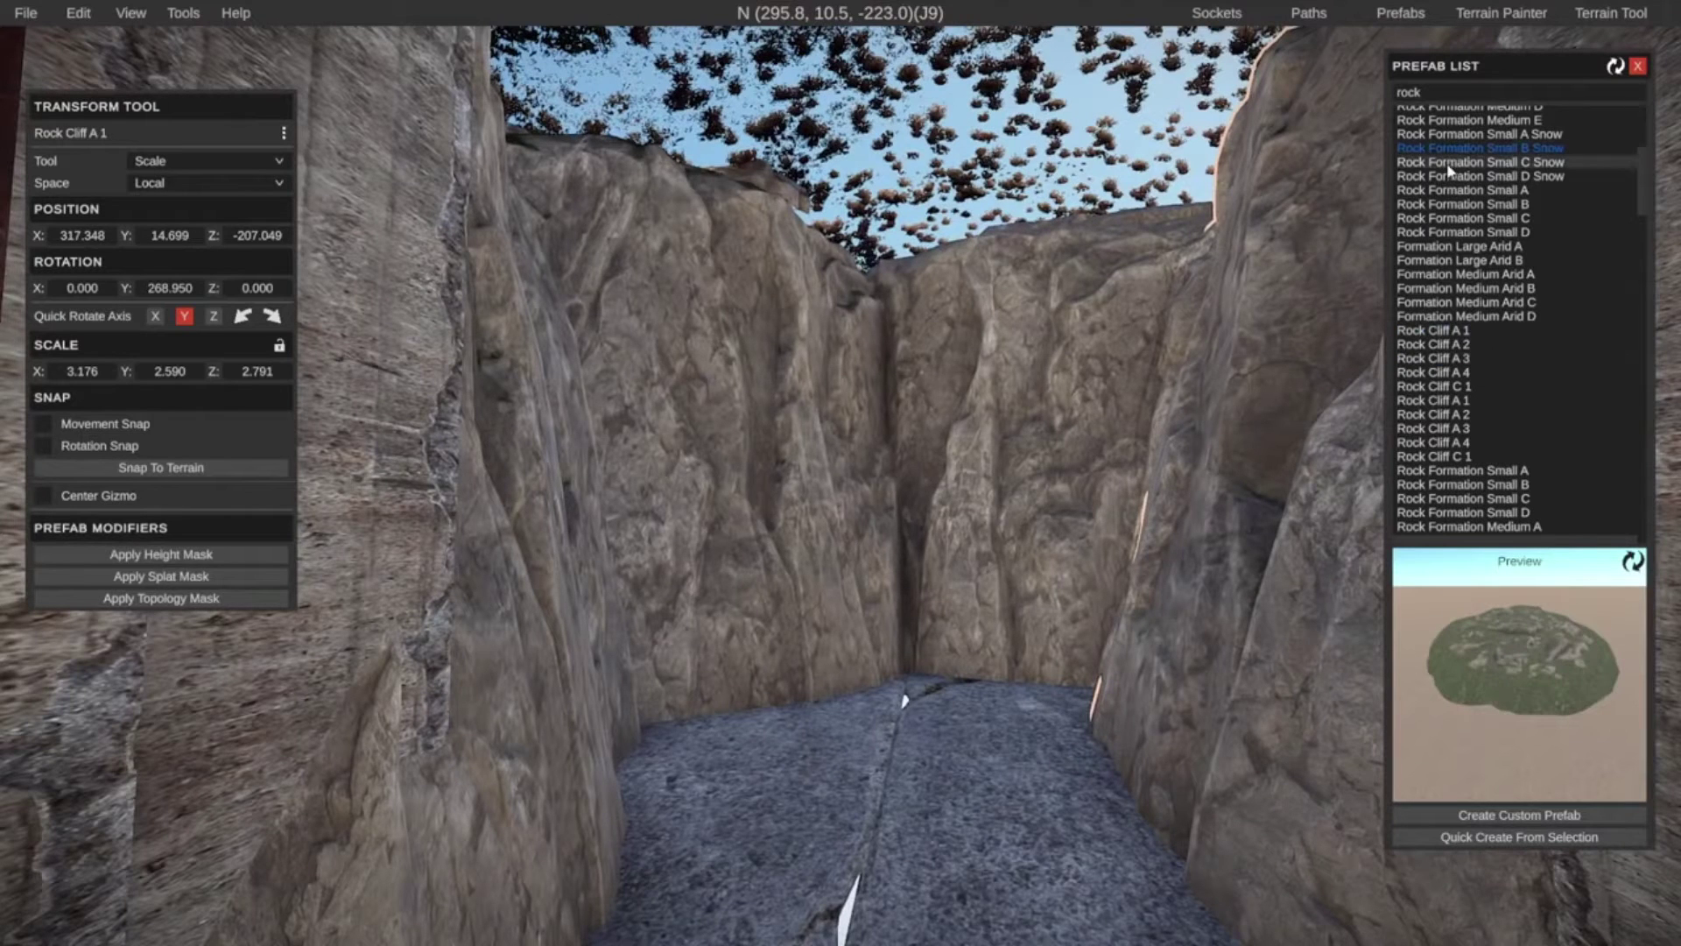
scroll(1455, 207, up, 4)
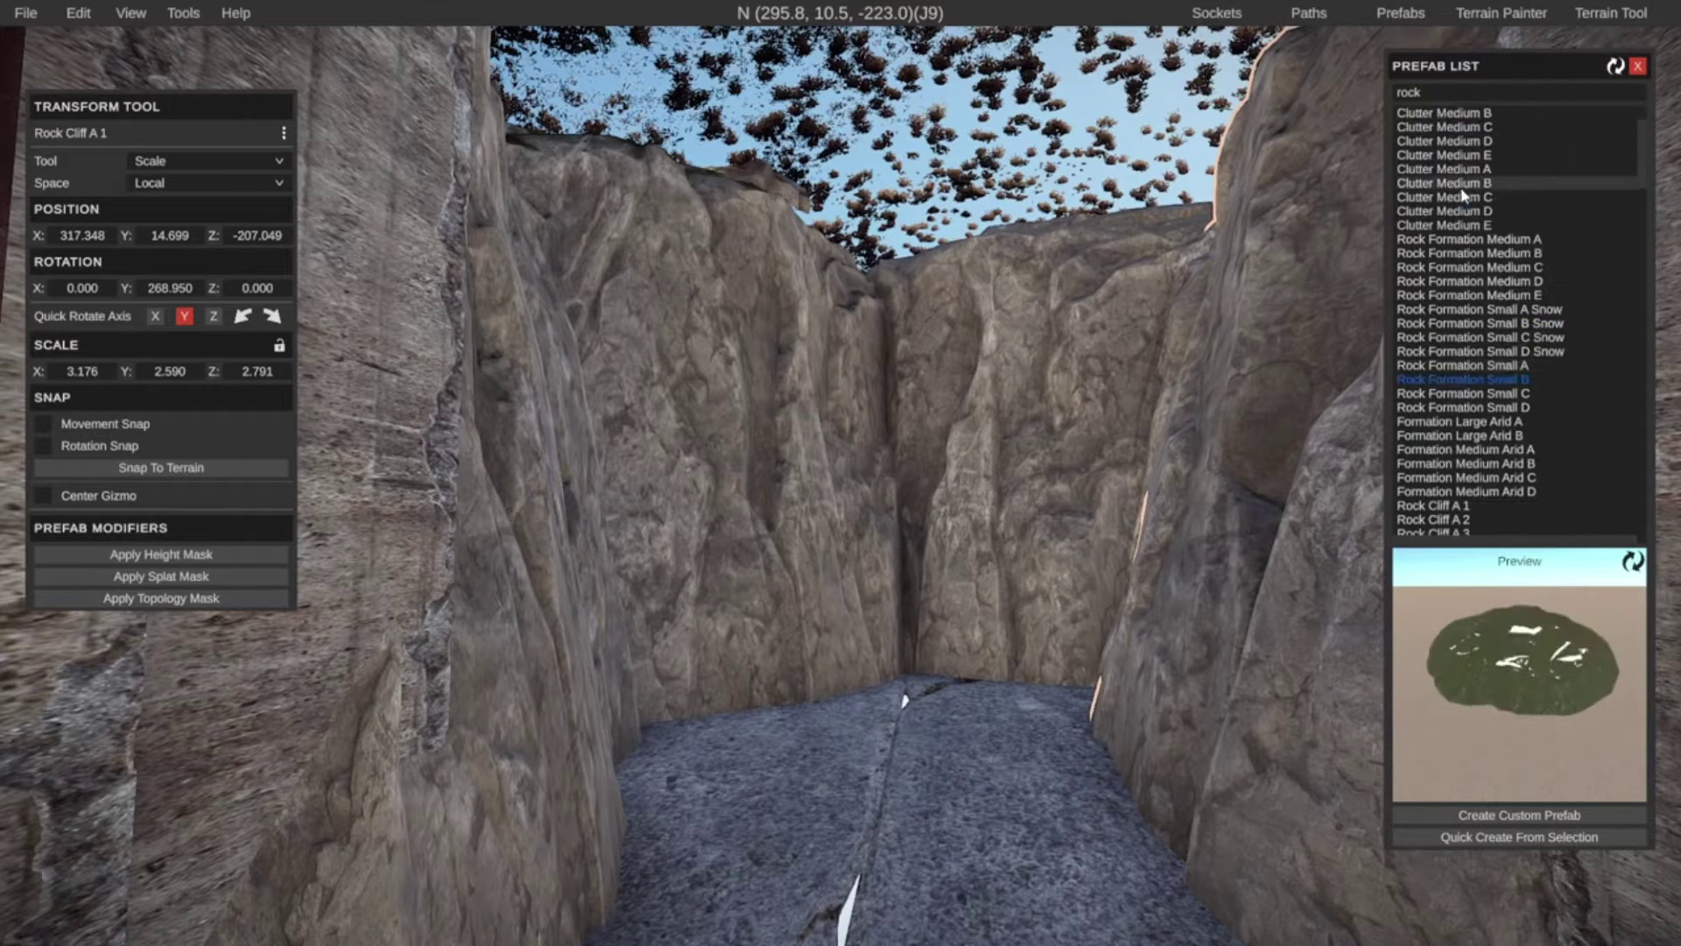
click(1450, 210)
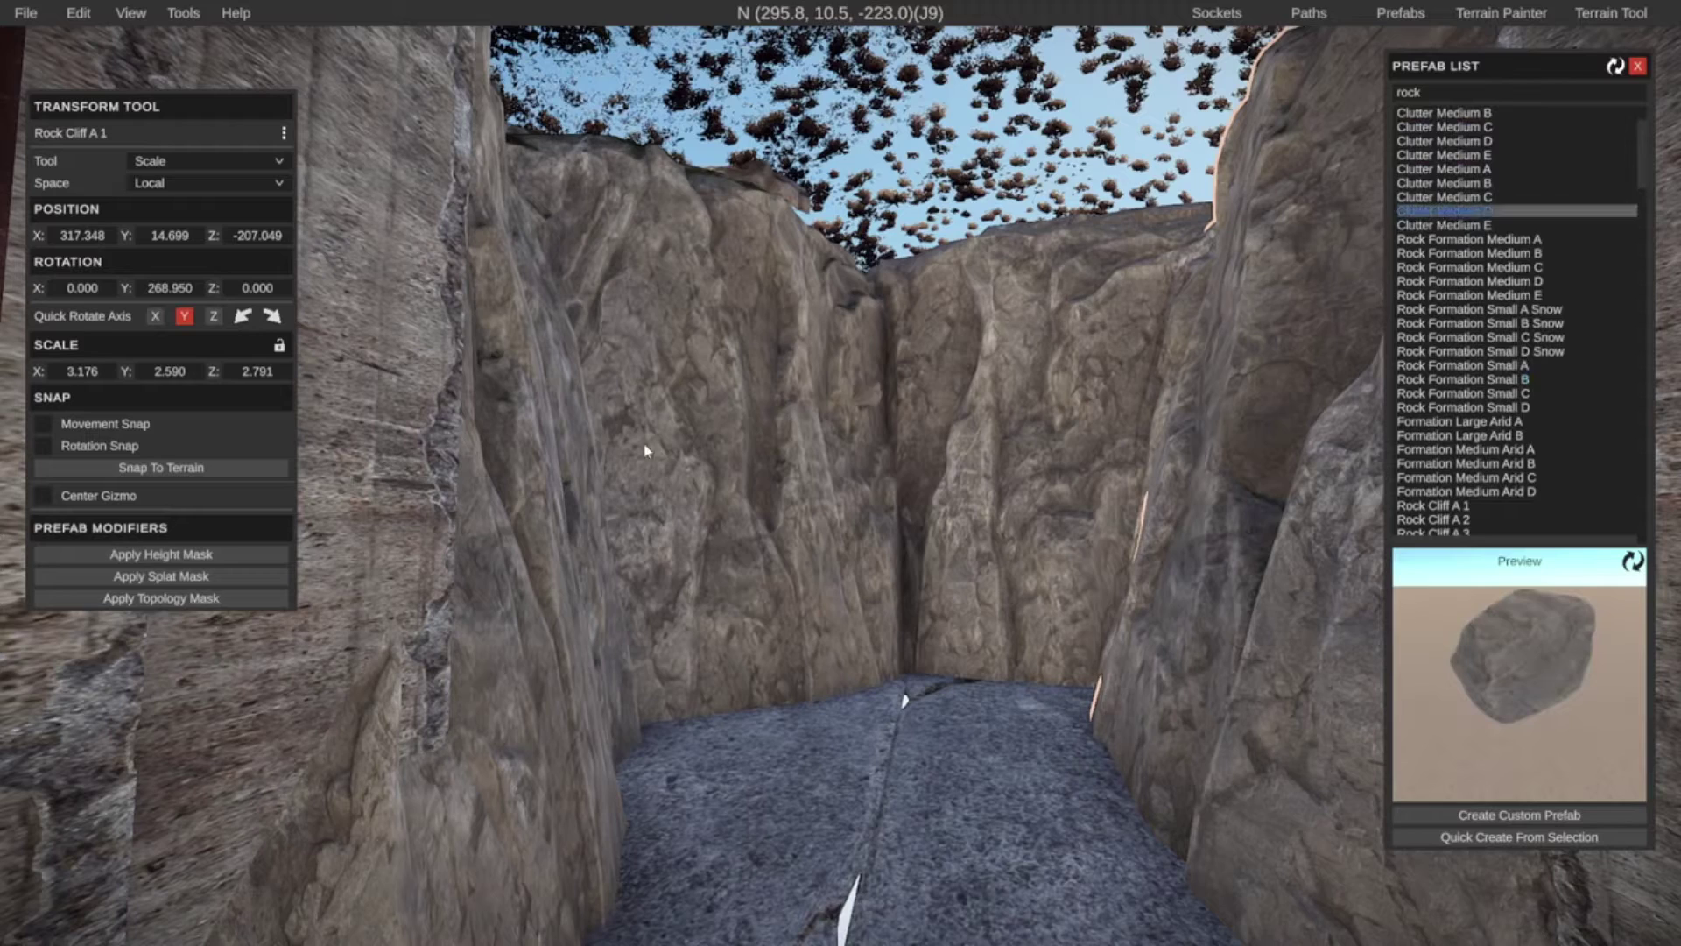
click(616, 451)
drag(687, 472, 901, 495)
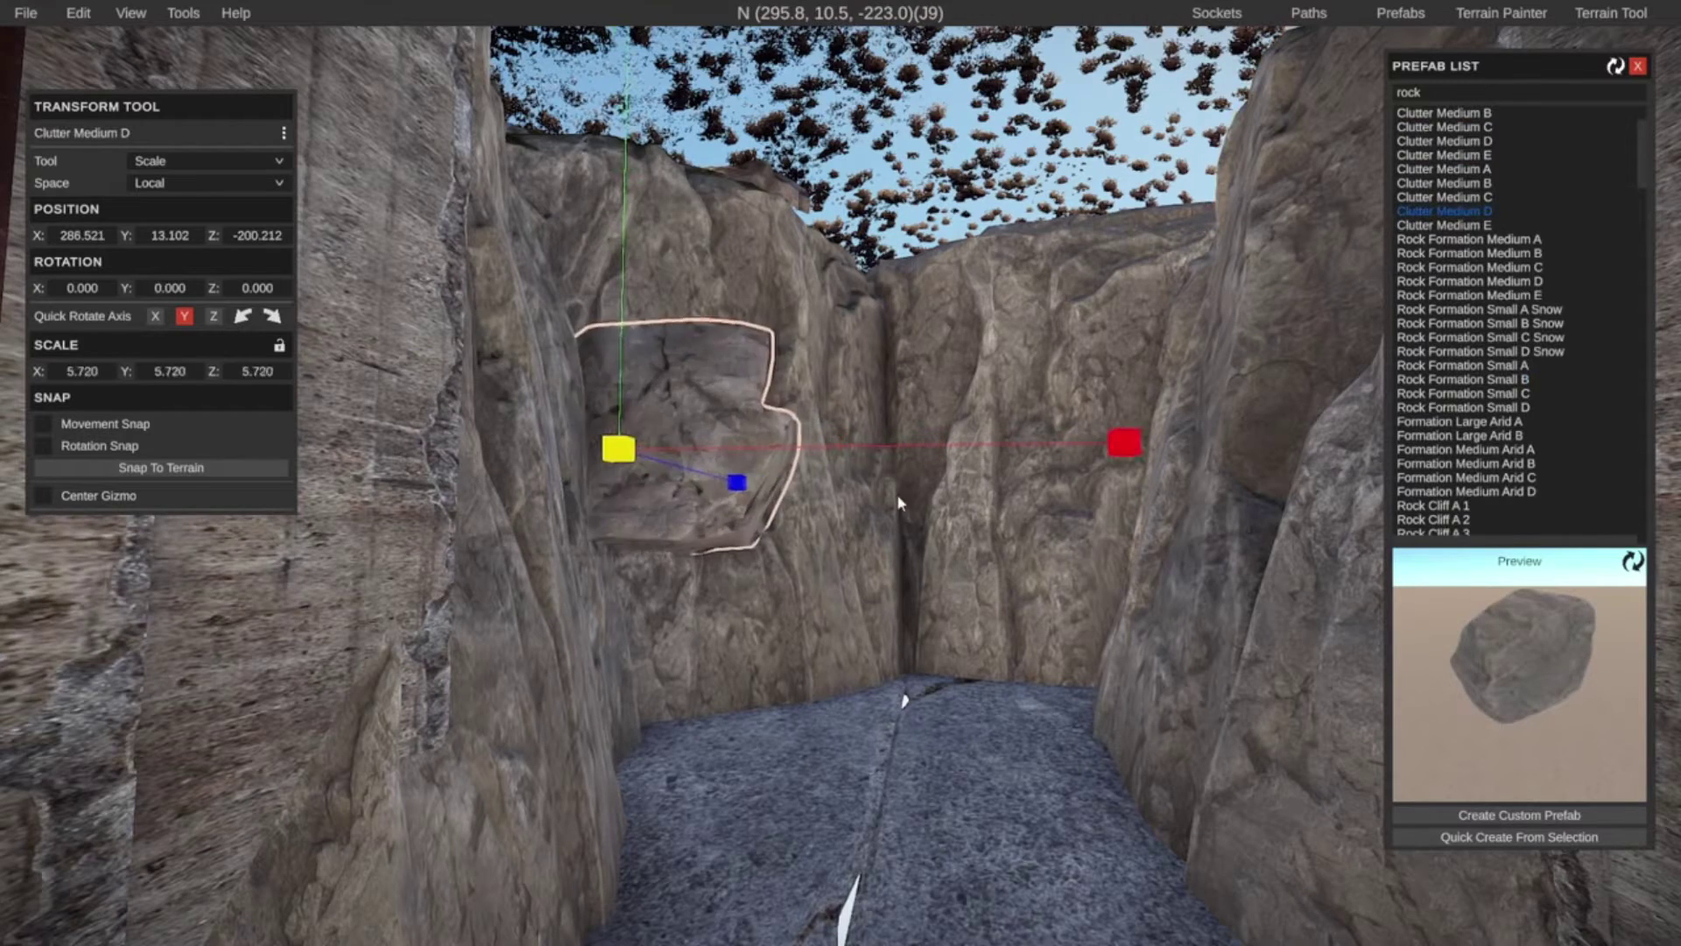
Rotate the Clutter Medium D rock on the cliff wall to about Z 27.853 and scale it uniformly to about 5.895
key(w)
key(e)
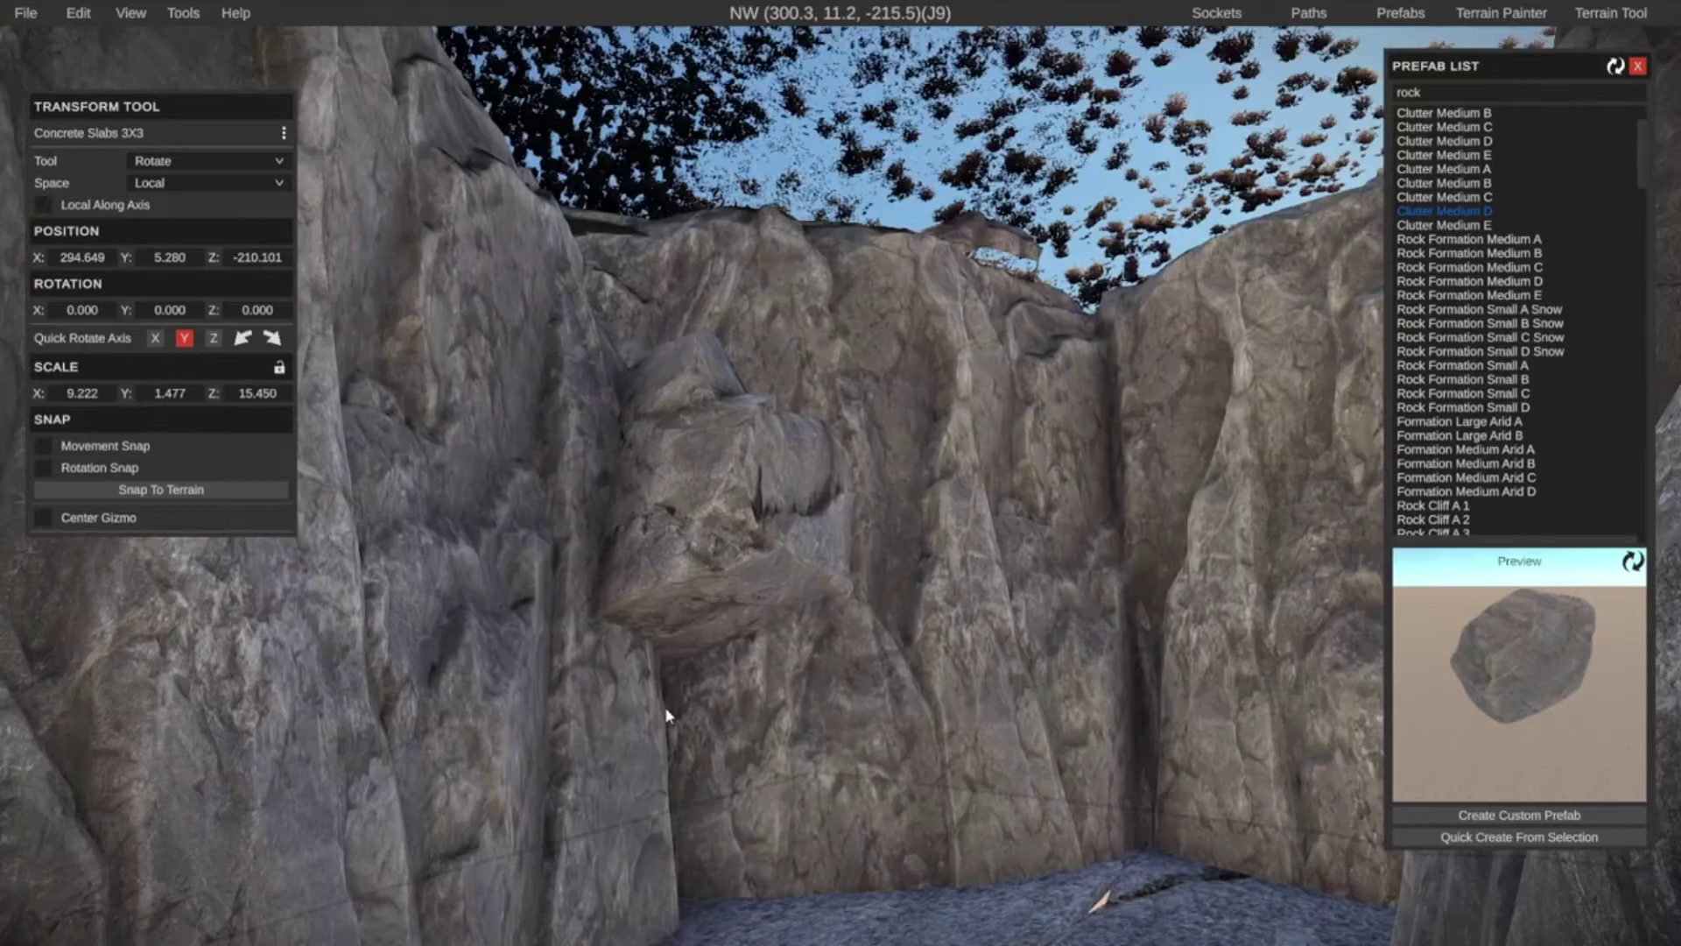
right_drag(735, 672, 995, 749)
key(w)
key(a)
key(w)
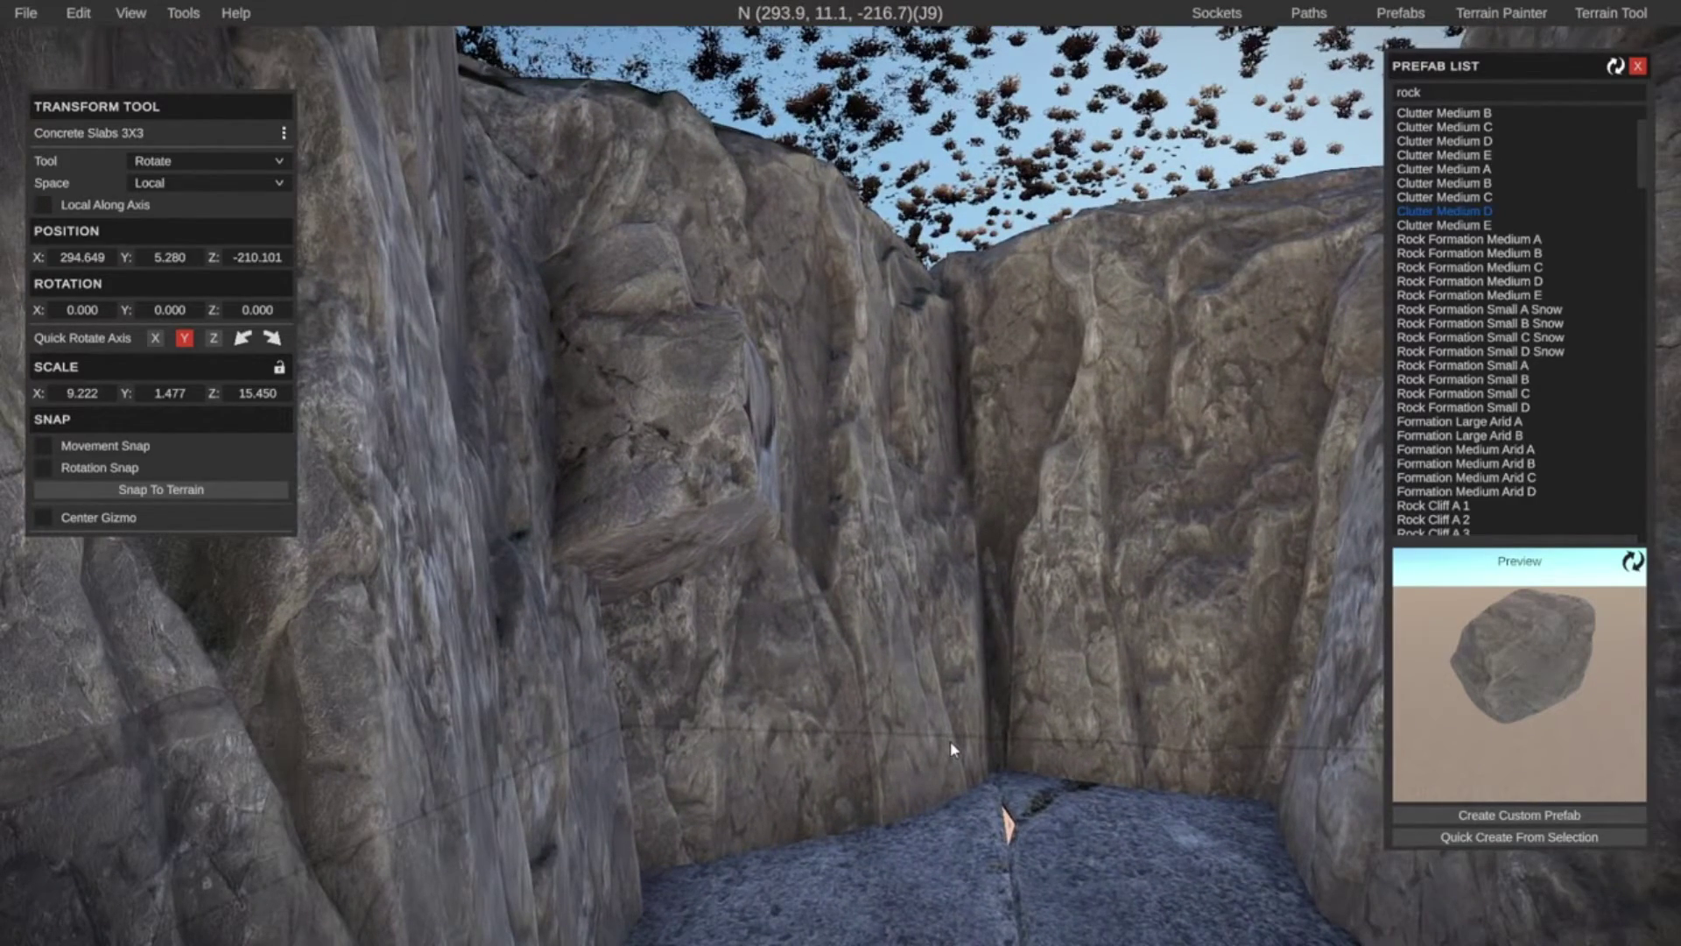
right_drag(949, 741, 627, 528)
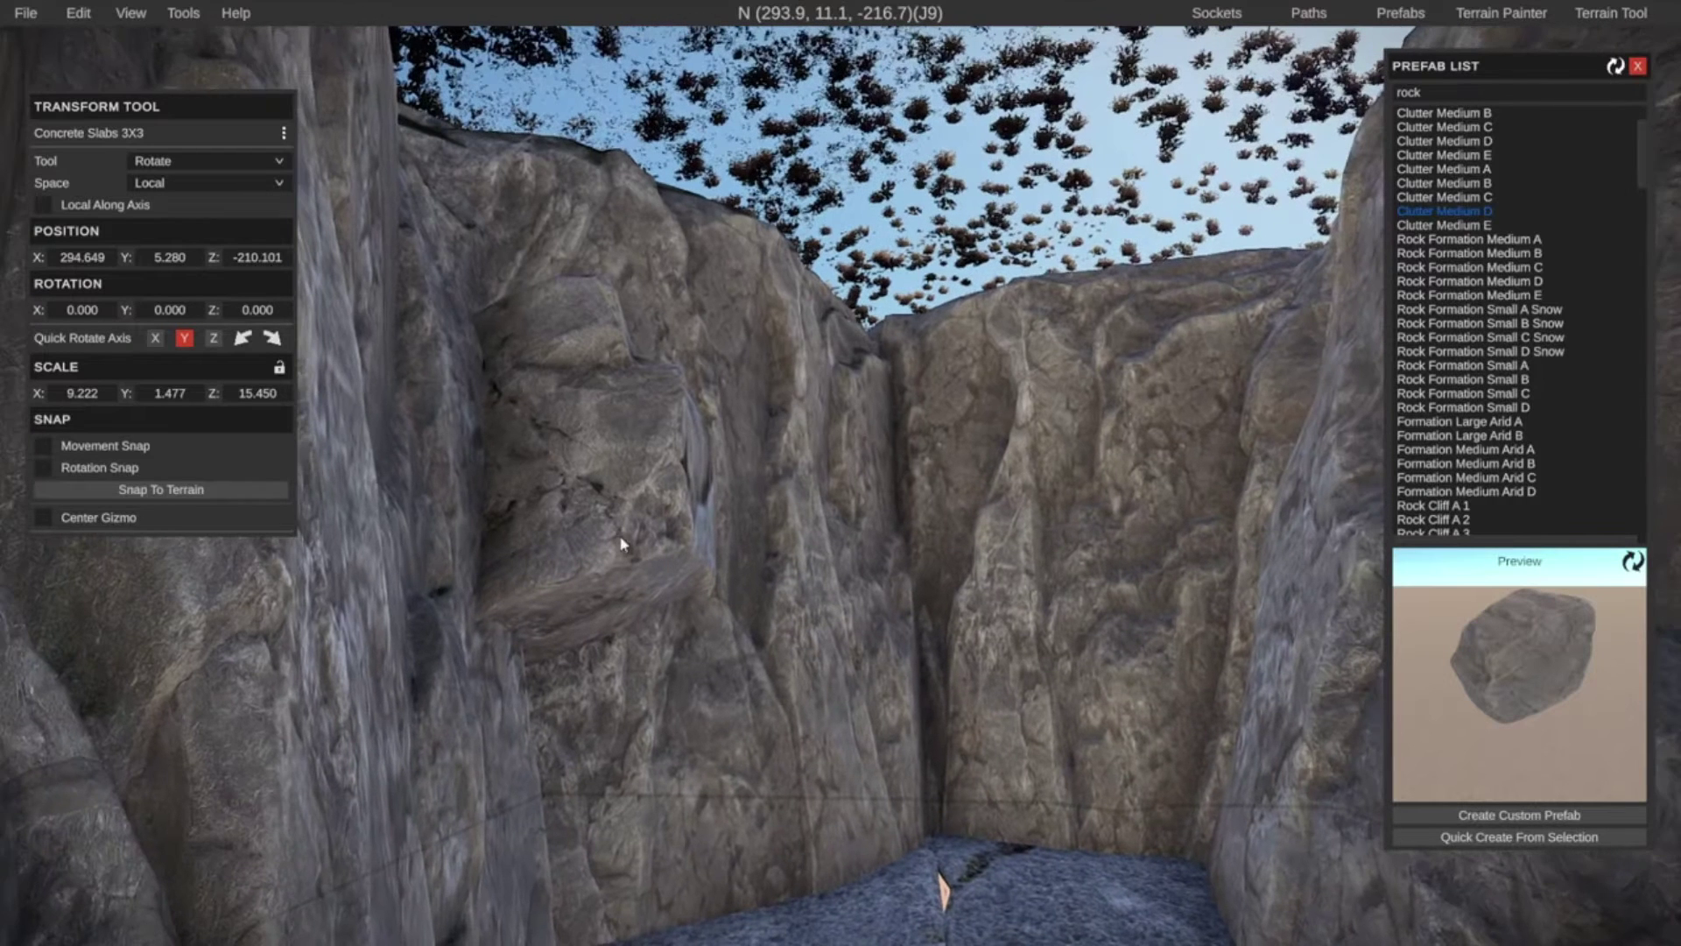
Move the rock over the passage in global space to about X 294.809, Y 21.099, and scale it uniformly to about 12.020
click(627, 527)
key(w)
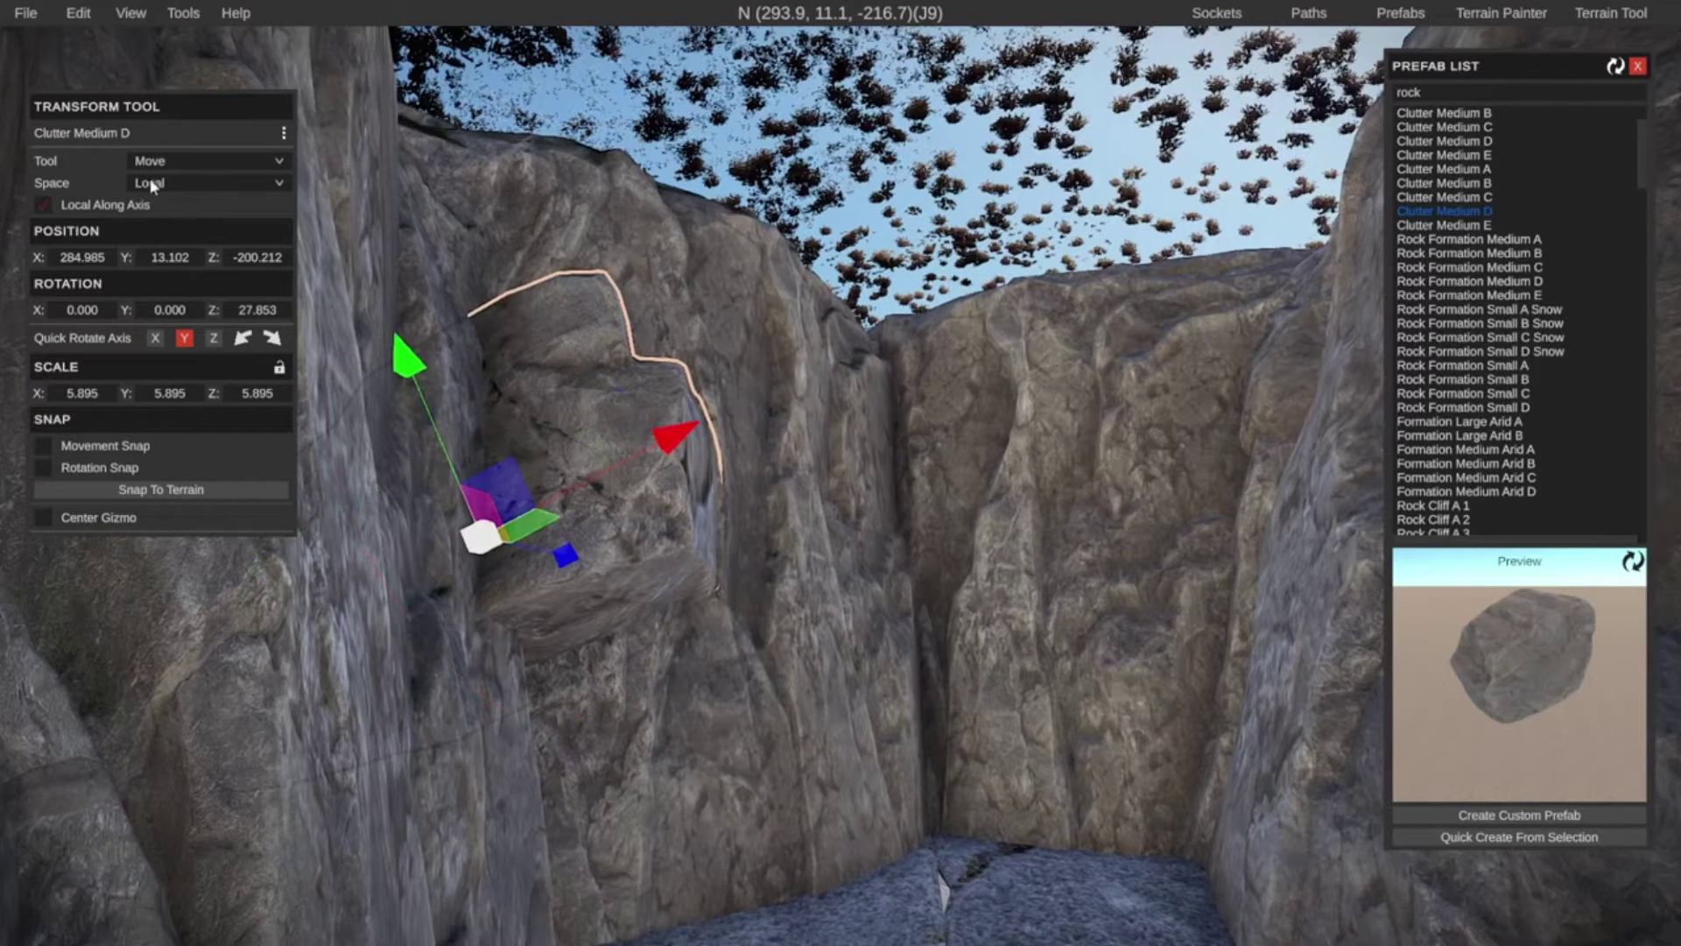
click(160, 202)
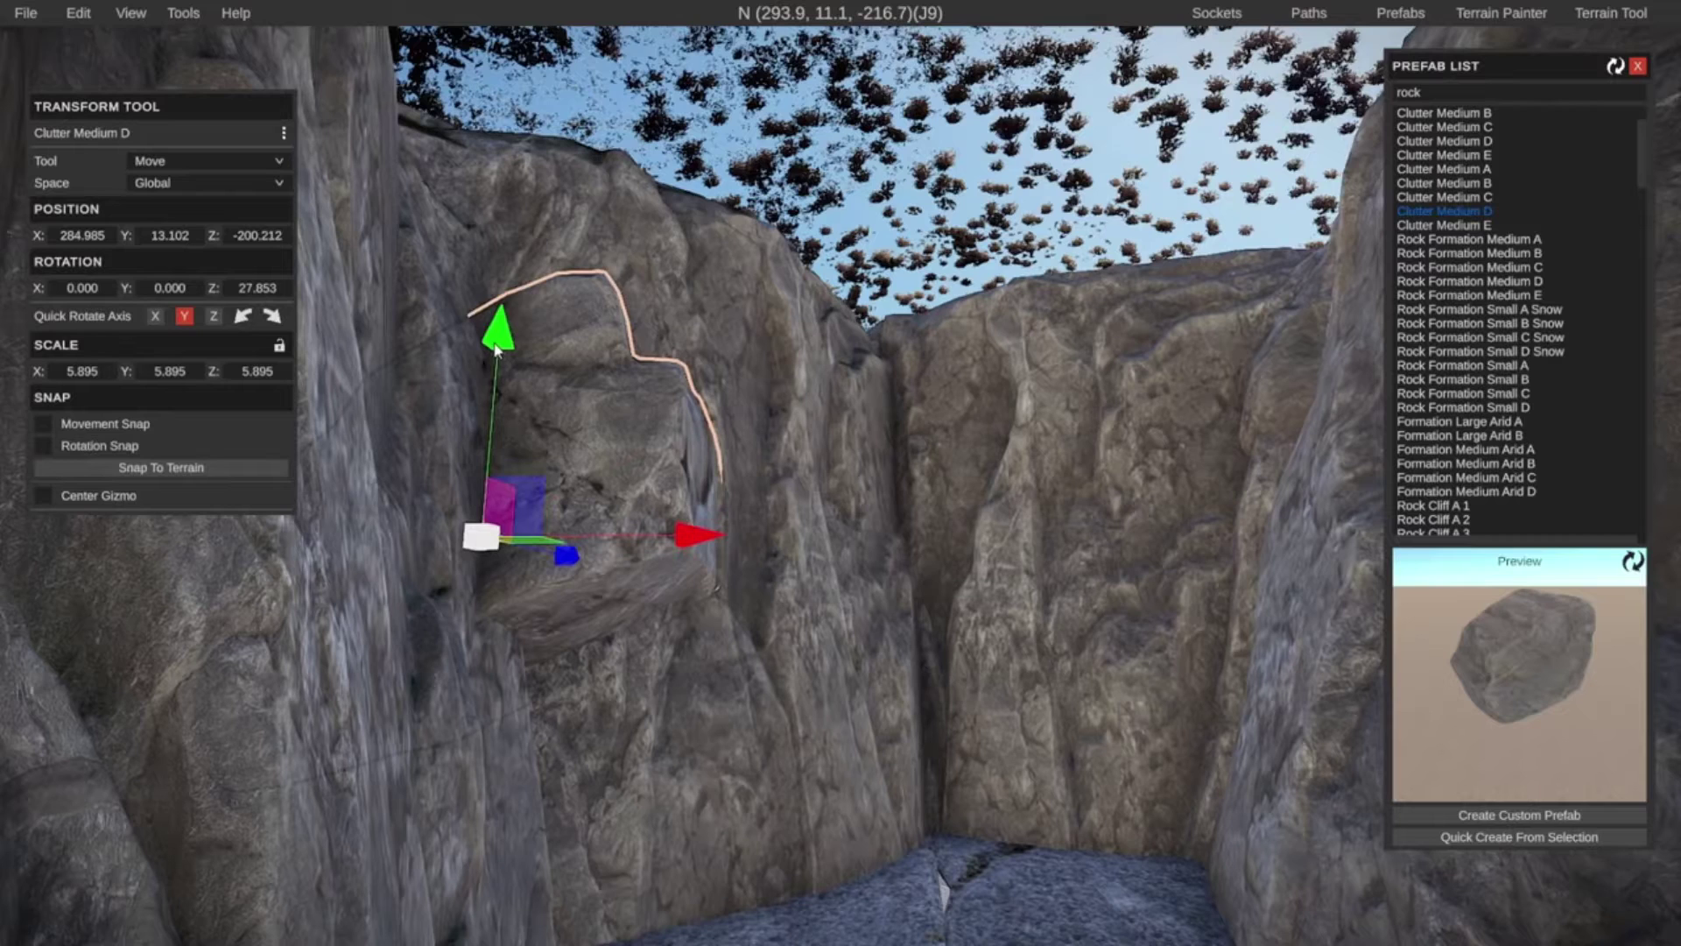
drag(510, 327, 556, 5)
drag(716, 183, 931, 310)
key(r)
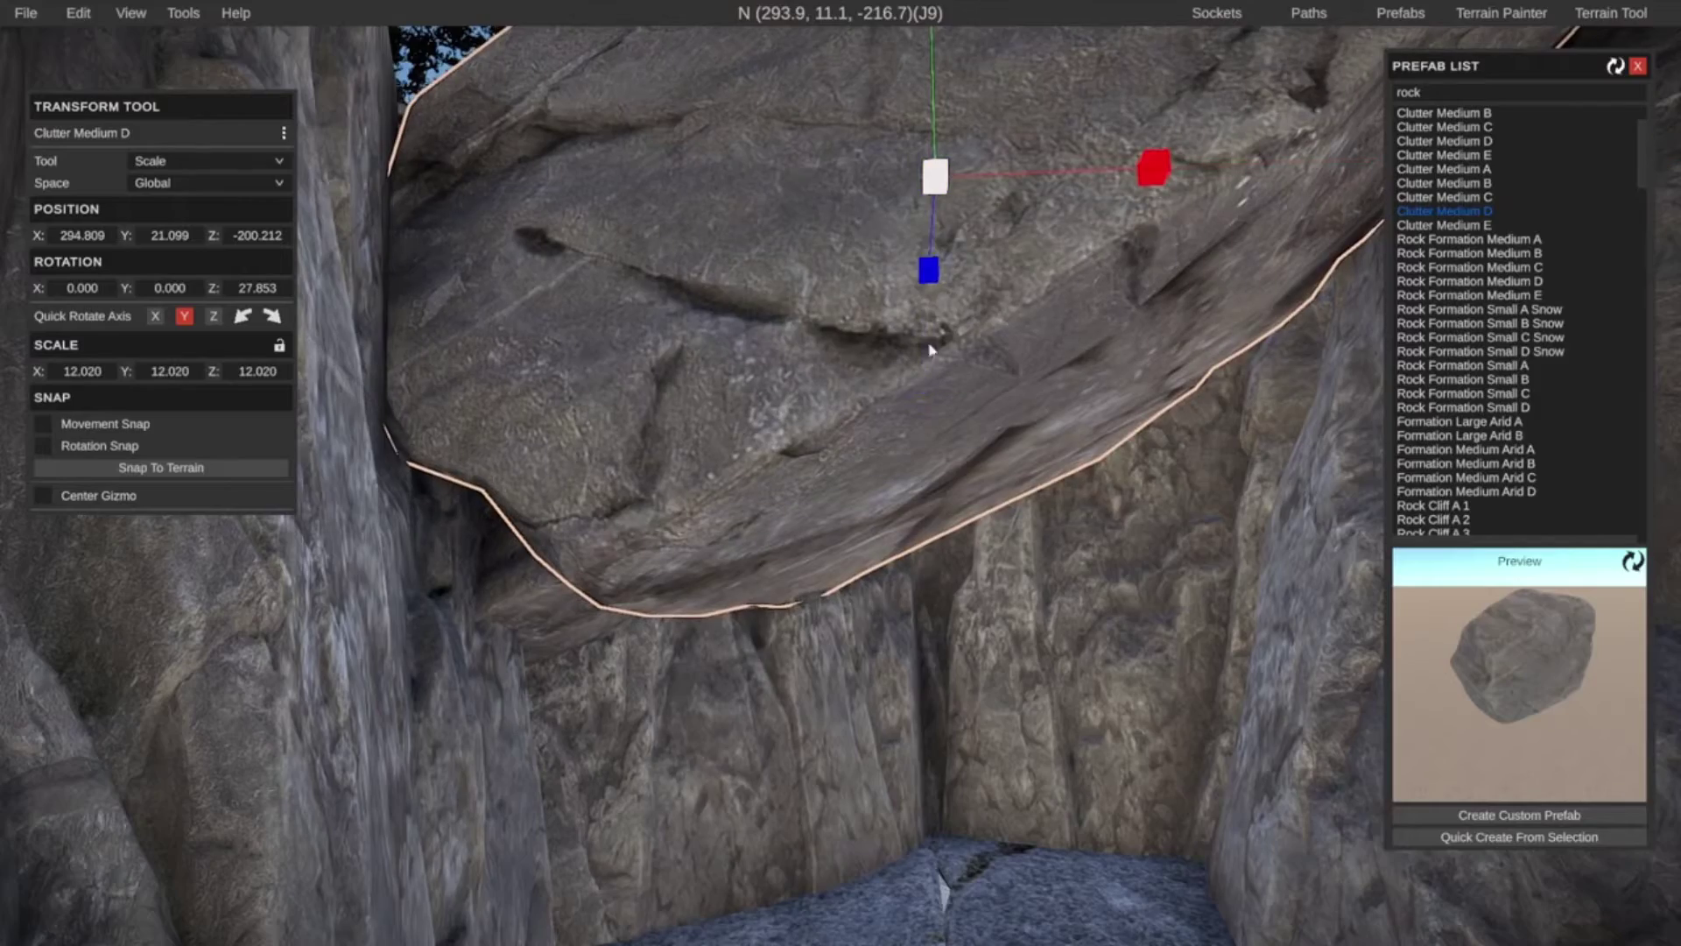
Flatten the overhead rock to a Y scale of about 6.589 and rotate it to about X 348.325, Z 5.937
right_drag(930, 350, 841, 473)
key(w)
key(a)
drag(809, 472, 764, 717)
key(e)
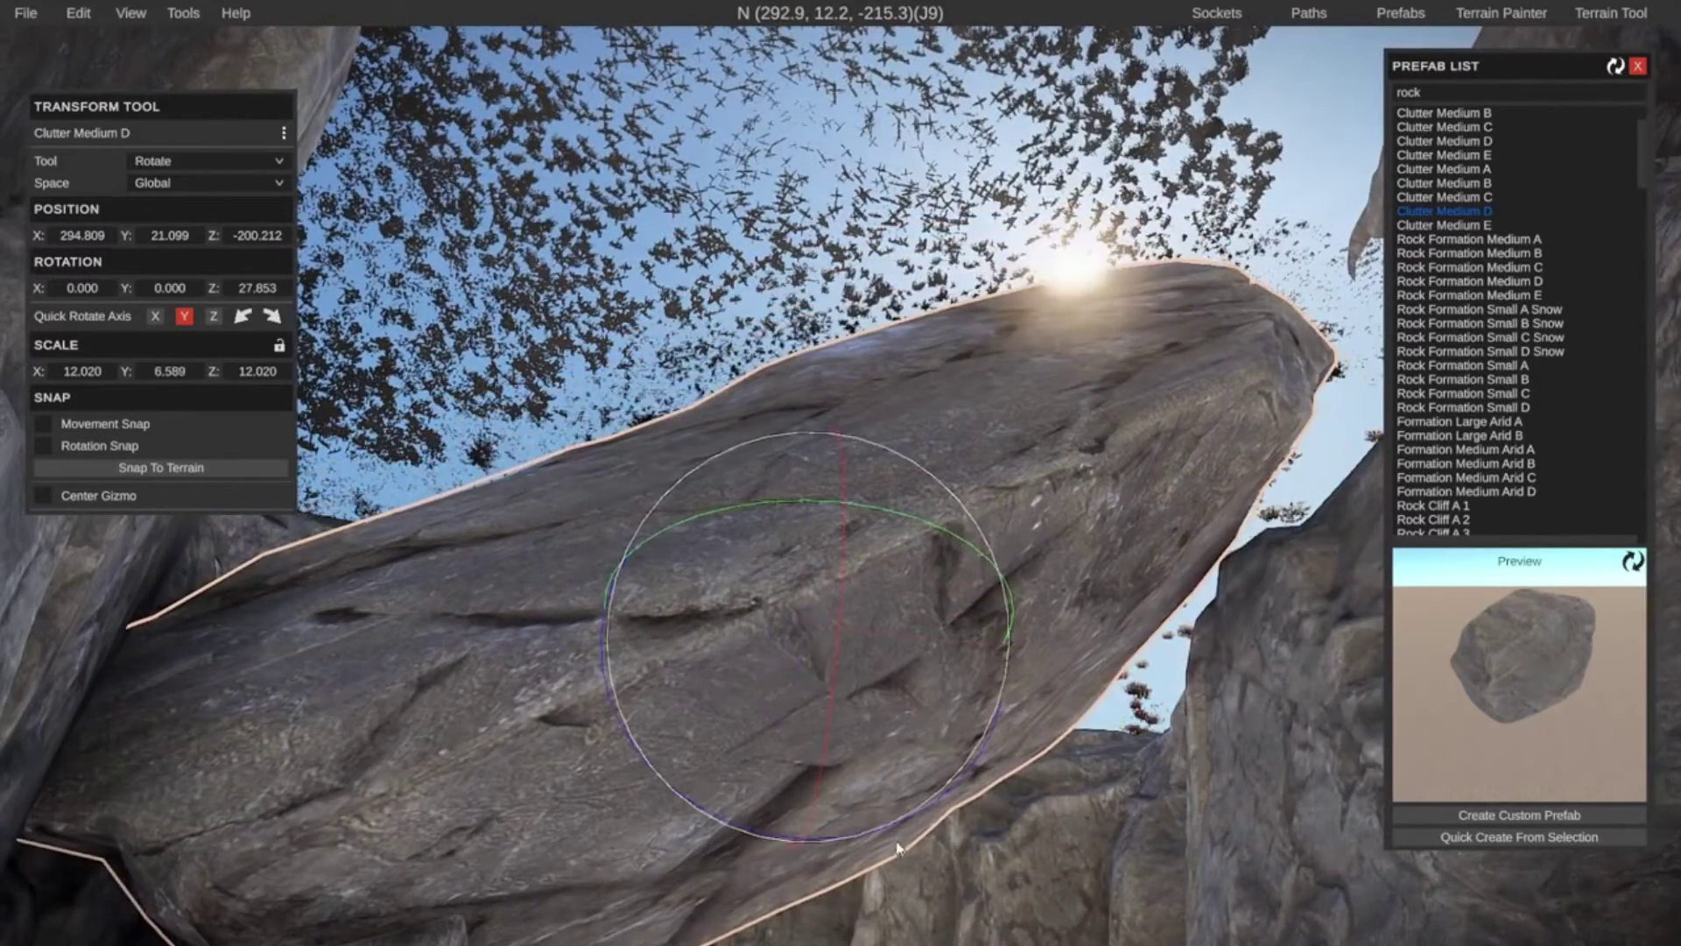
drag(898, 848, 665, 844)
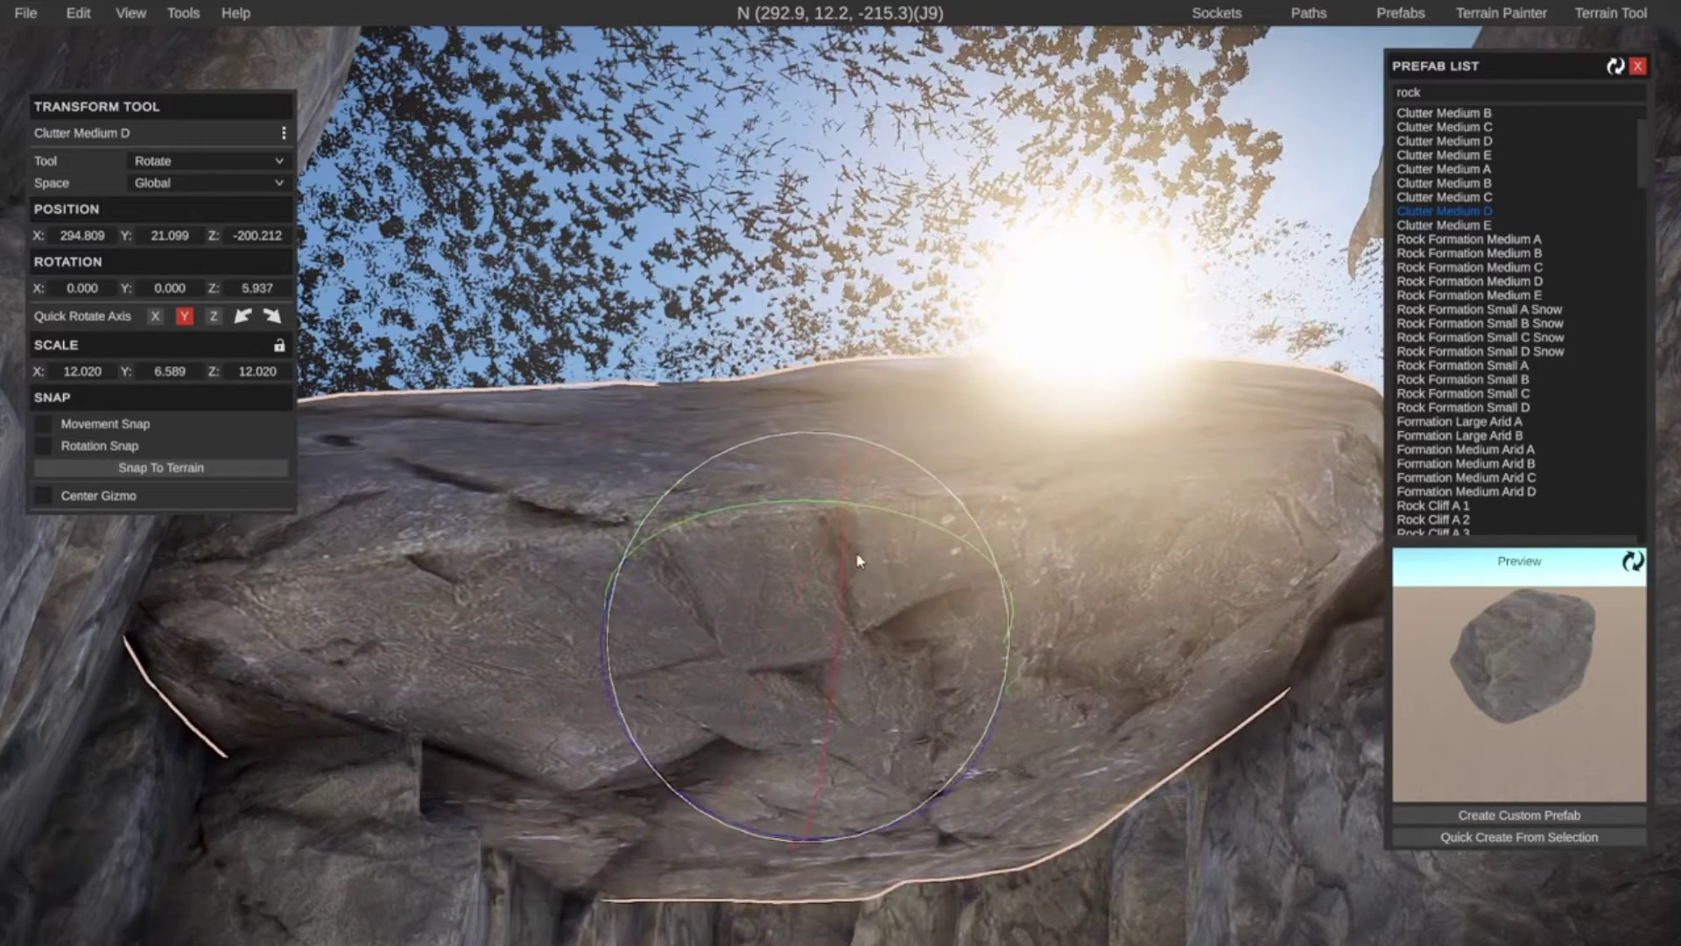
drag(858, 561, 805, 641)
Stretch the ceiling rock to a Z scale of about 24.526 and raise it above the passage
key(r)
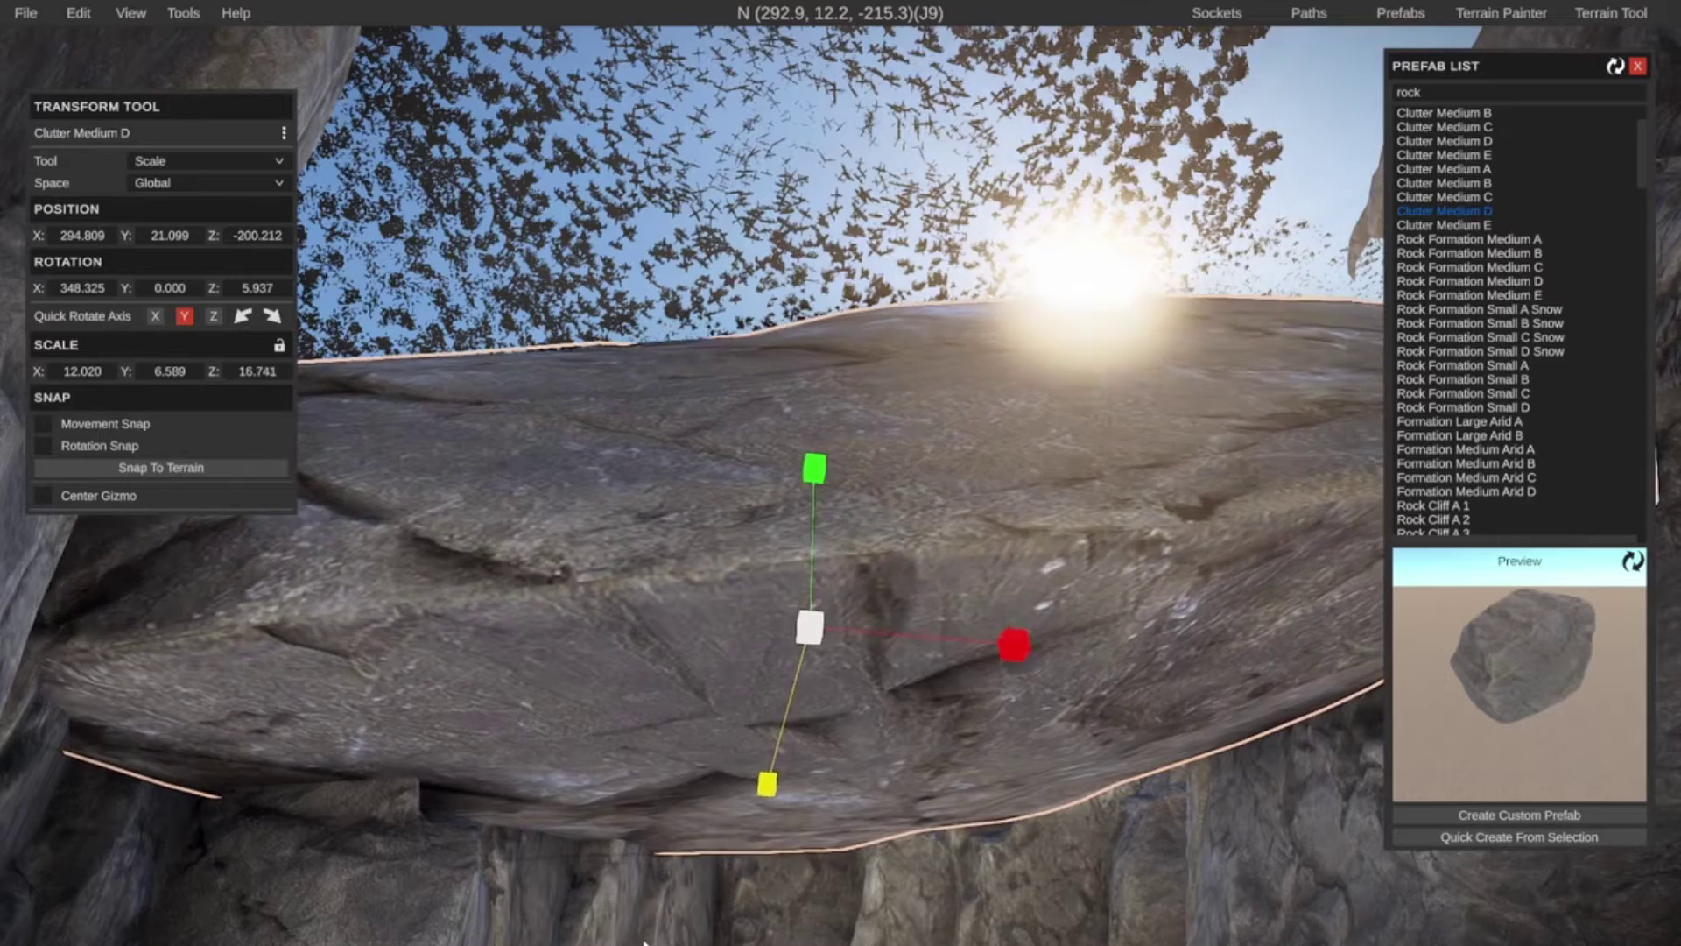
drag(792, 723, 740, 816)
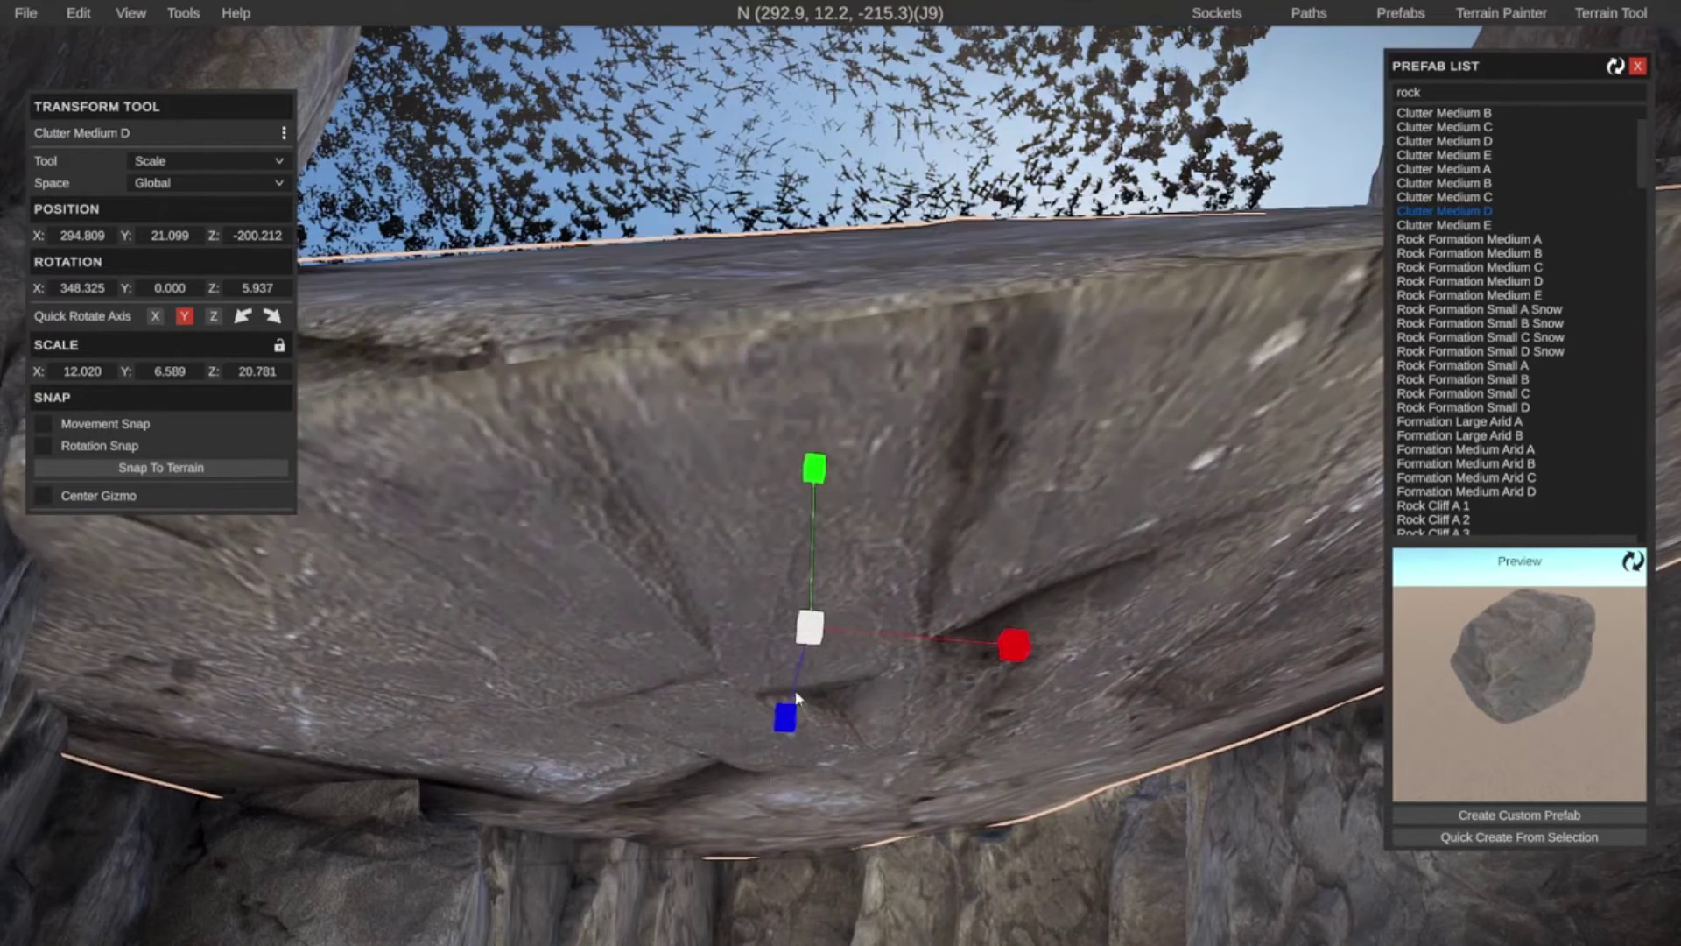
drag(788, 714, 743, 845)
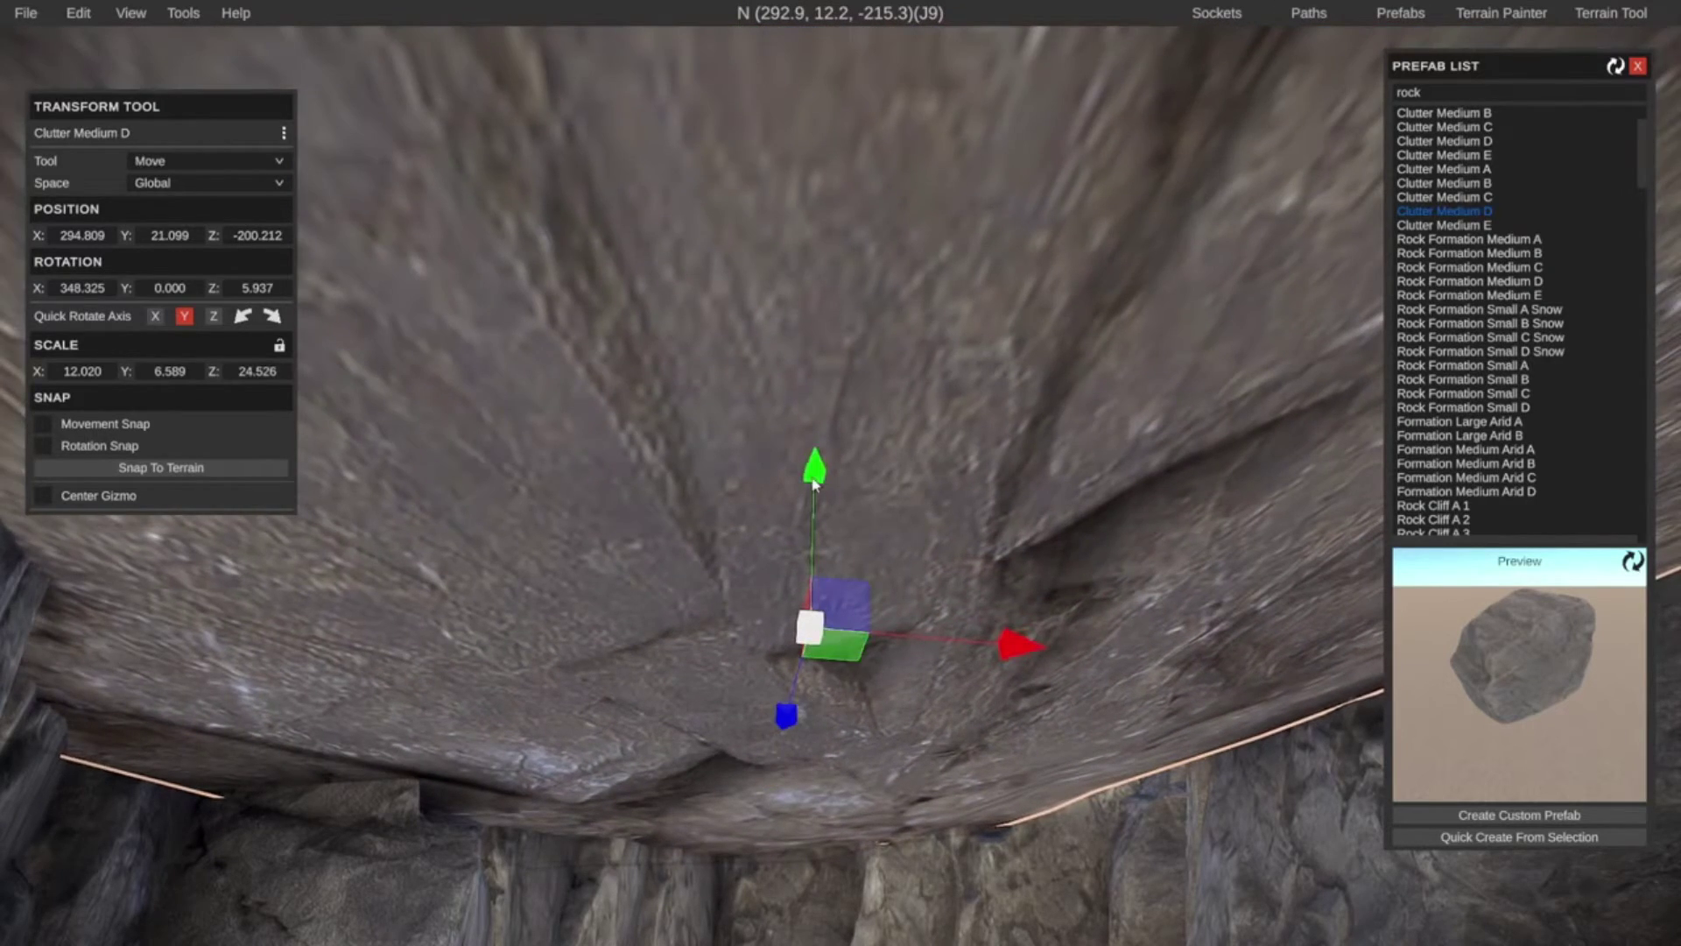
drag(813, 483, 835, 363)
drag(1030, 550, 1646, 732)
Place a Clutter Medium C rock above the gate's inner side, scaled to about 4.087, rotated to Y 249.957 and moved to Z -217.530
right_drag(1050, 729, 508, 237)
key(s)
key(s)
right_drag(860, 232, 670, 326)
click(1460, 197)
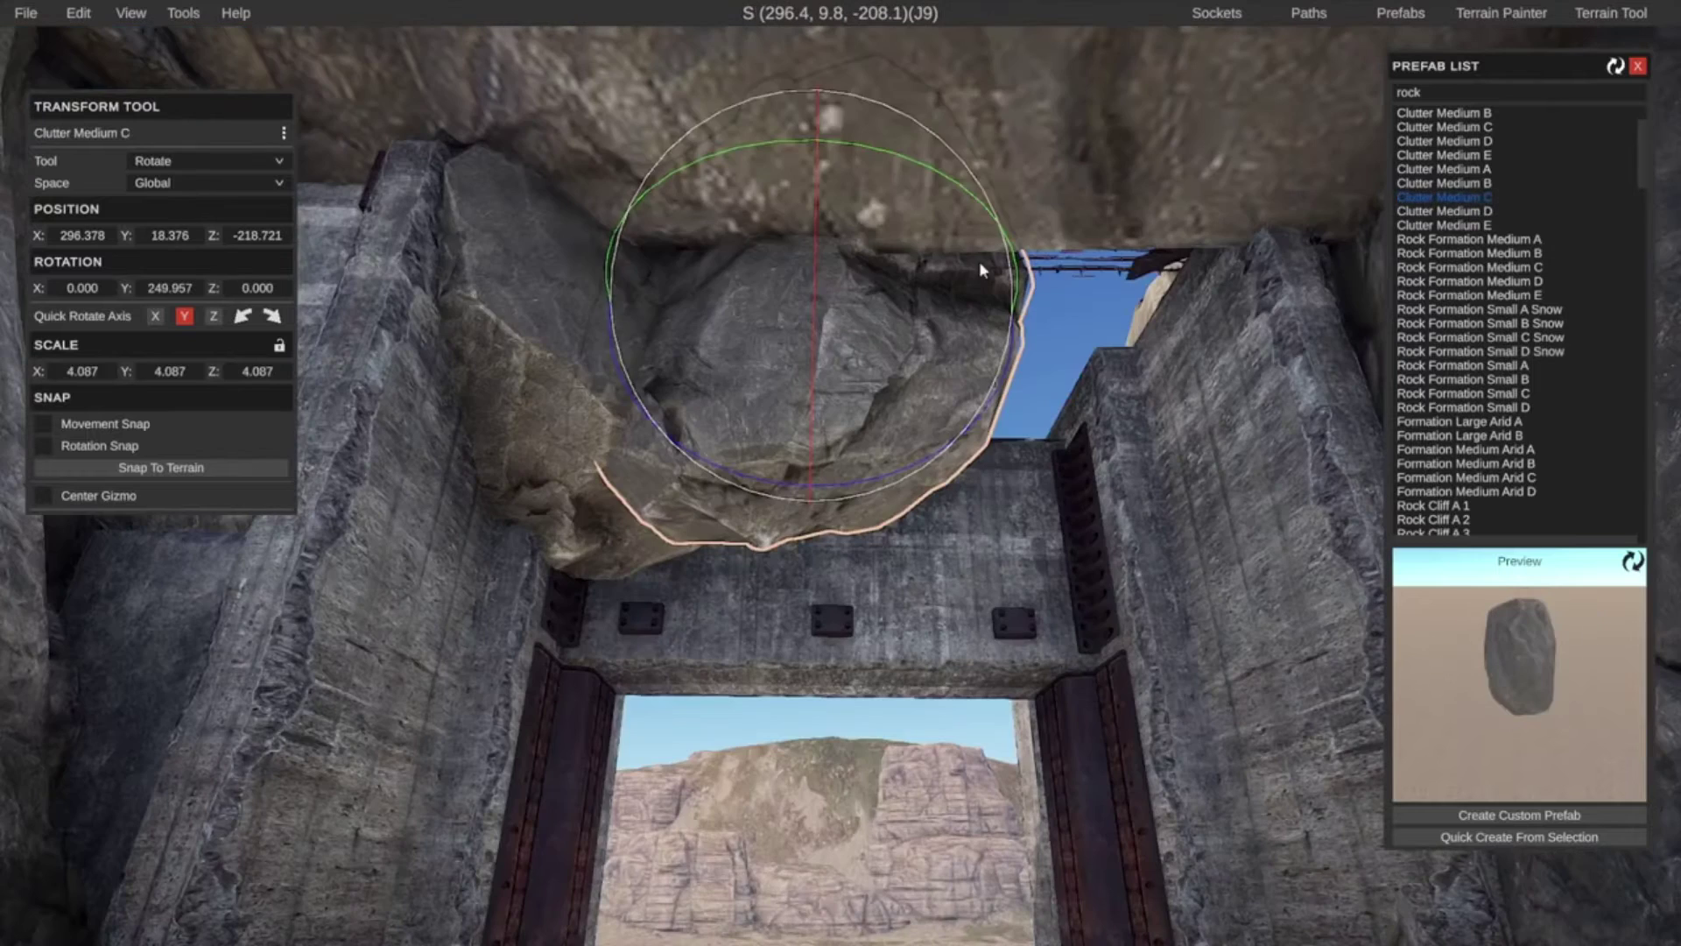
drag(821, 127, 823, 46)
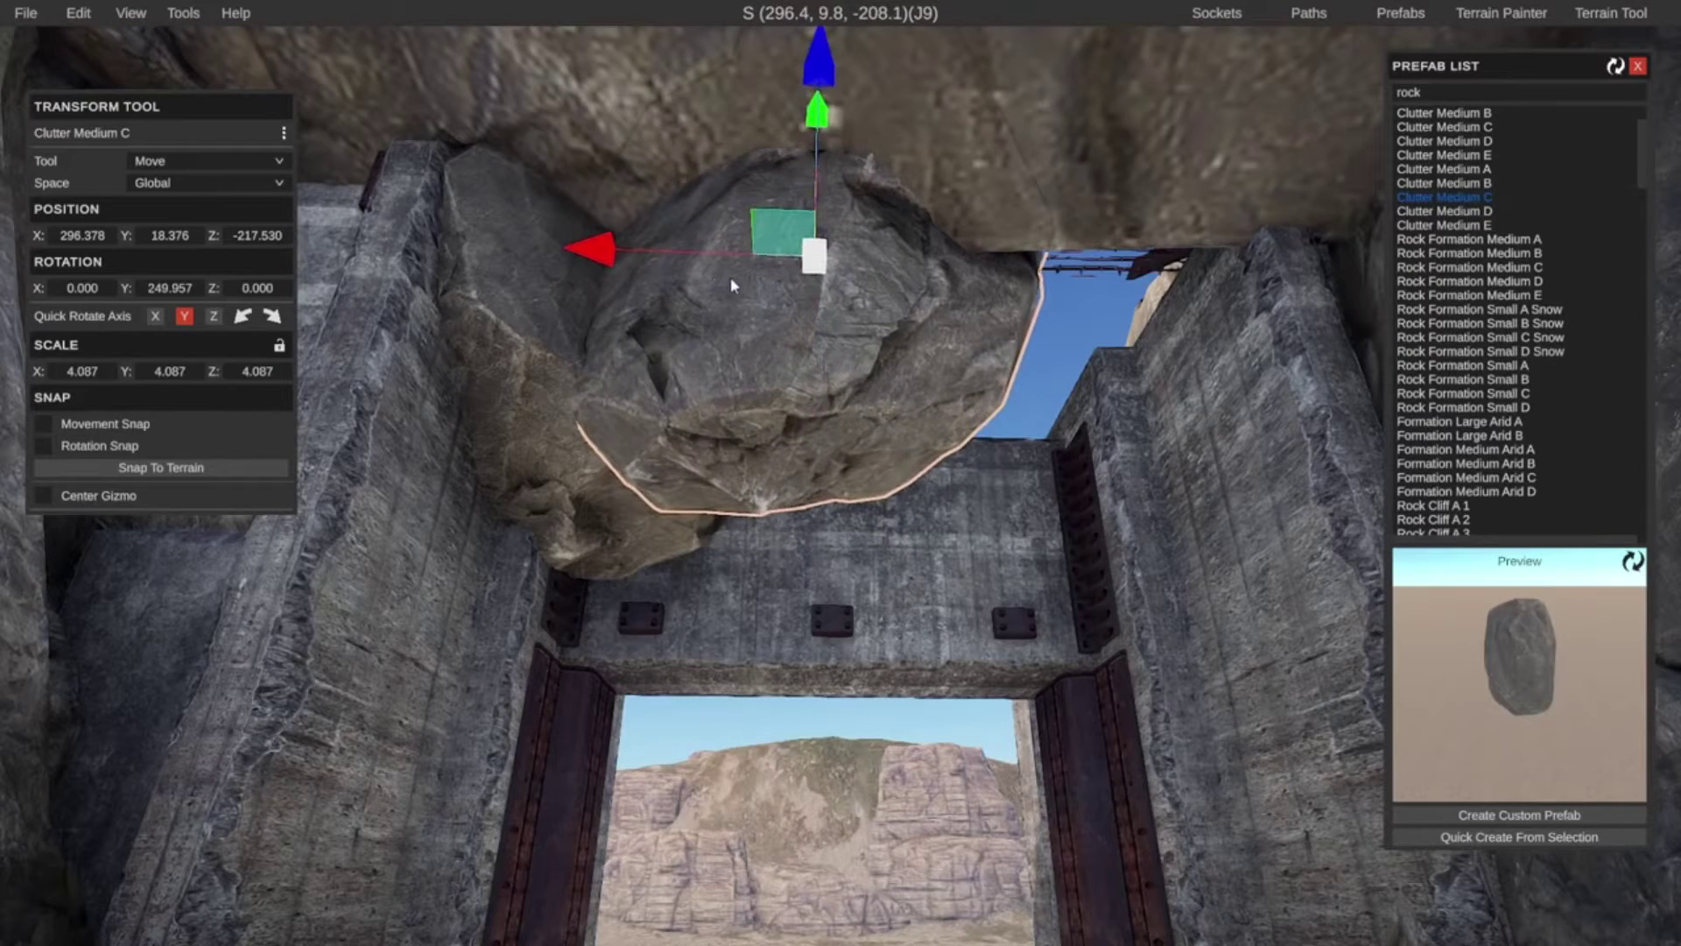
Duplicate the rock above the gate, move the copy to about 292.663, 17.746, -216.594 and rotate it to about 356.389, 265.315, 321.805
drag(618, 254, 848, 256)
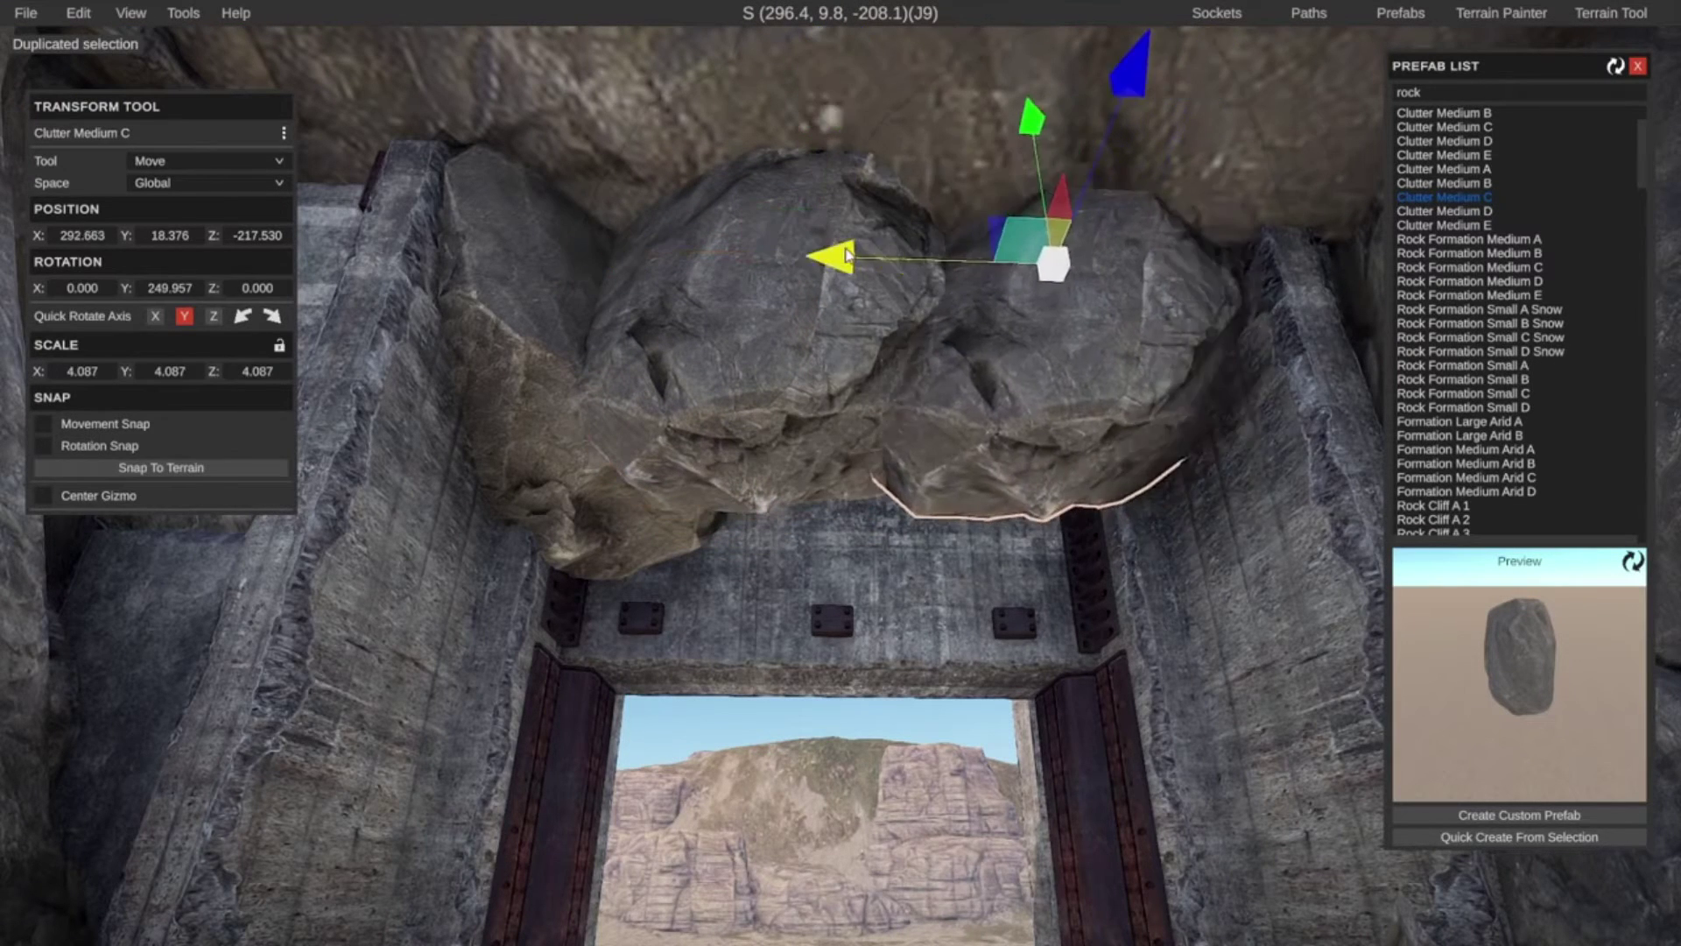
drag(928, 95, 552, 880)
key(1)
drag(1114, 79, 1130, 11)
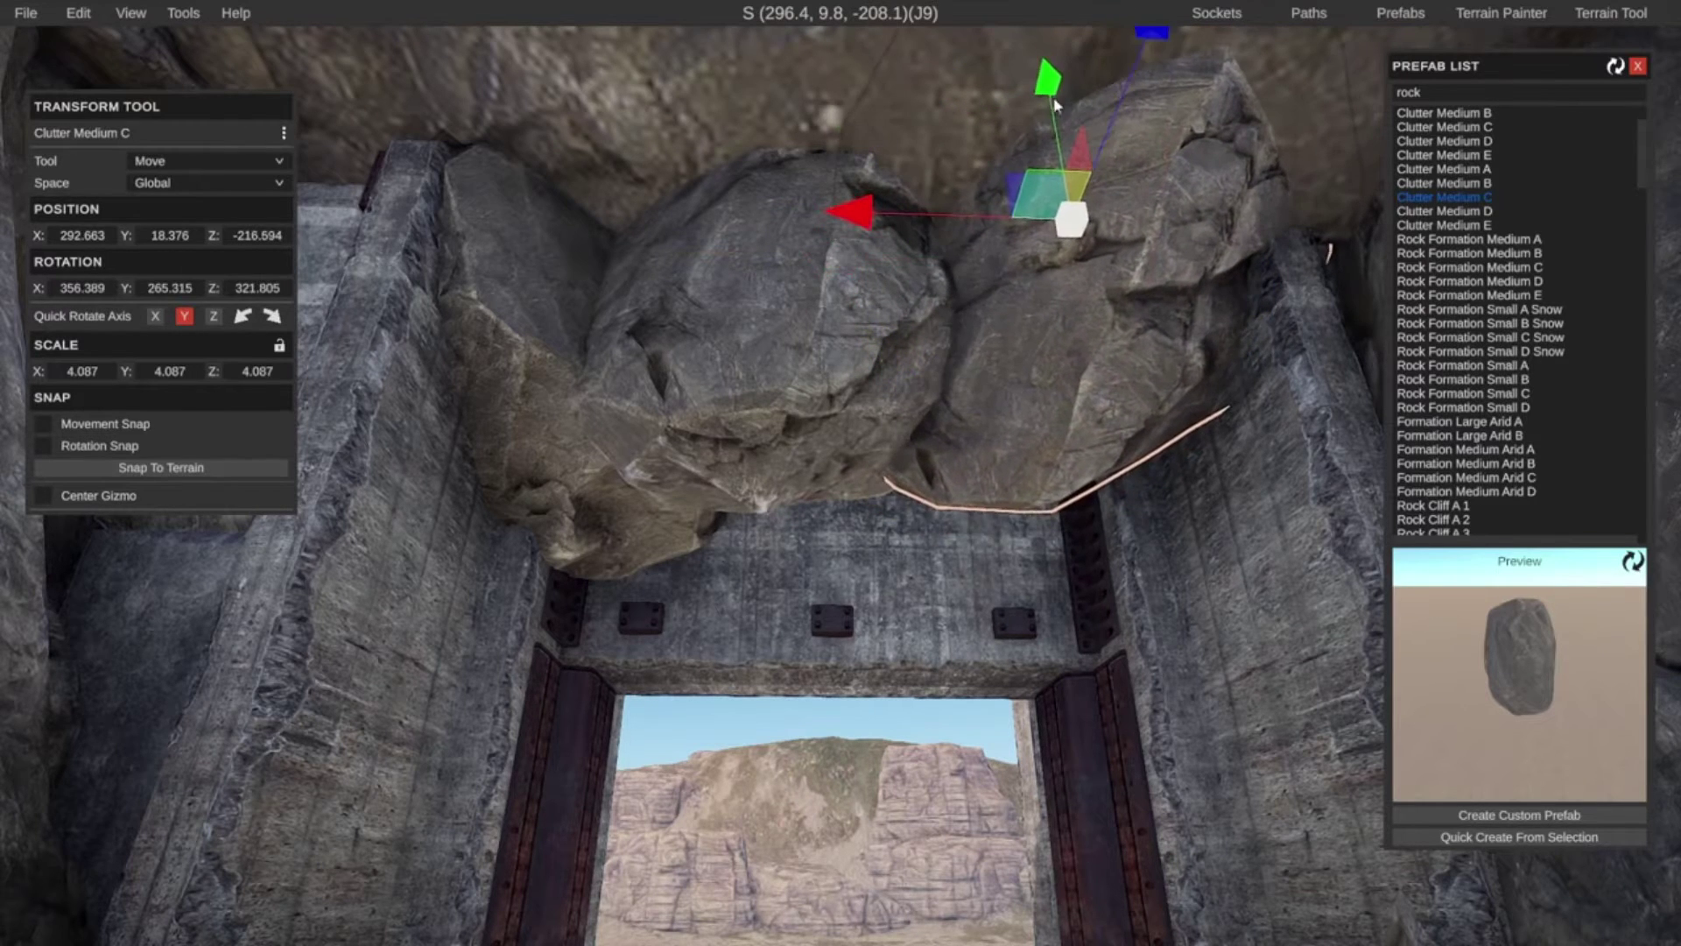
drag(1054, 96, 1033, 152)
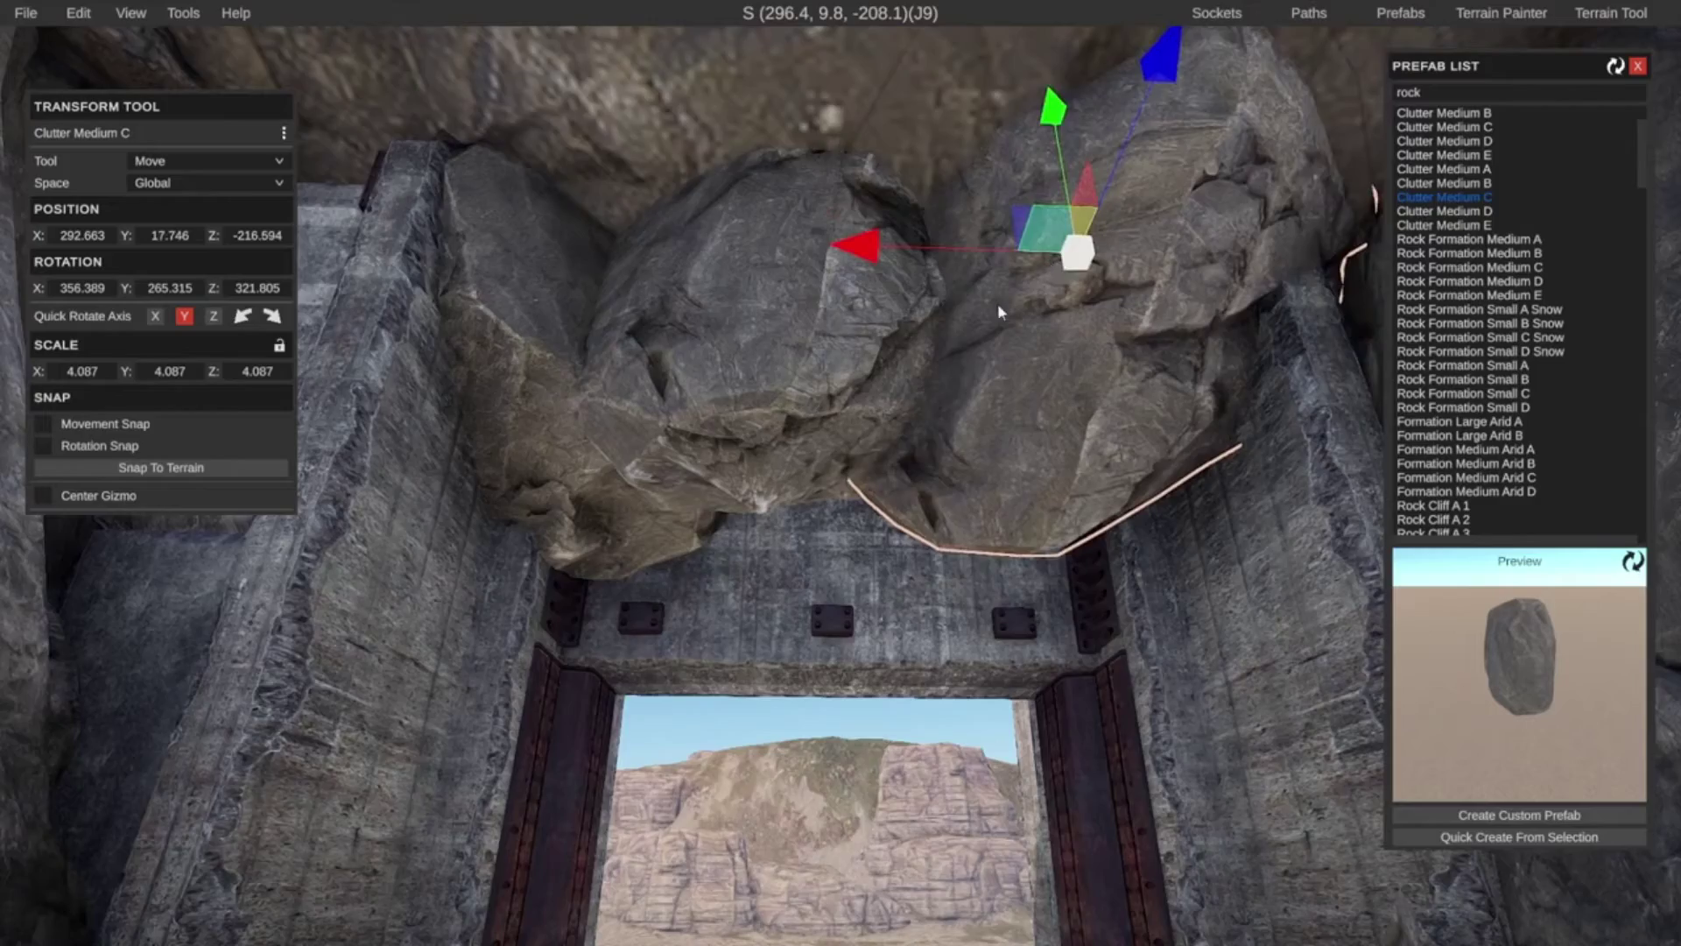
Duplicate a Clutter Medium C rock into the gap beside the gate at about 304.239, 16.494, -214.964 and scale it uniformly
right_drag(1000, 311, 820, 350)
key(ctrl+d)
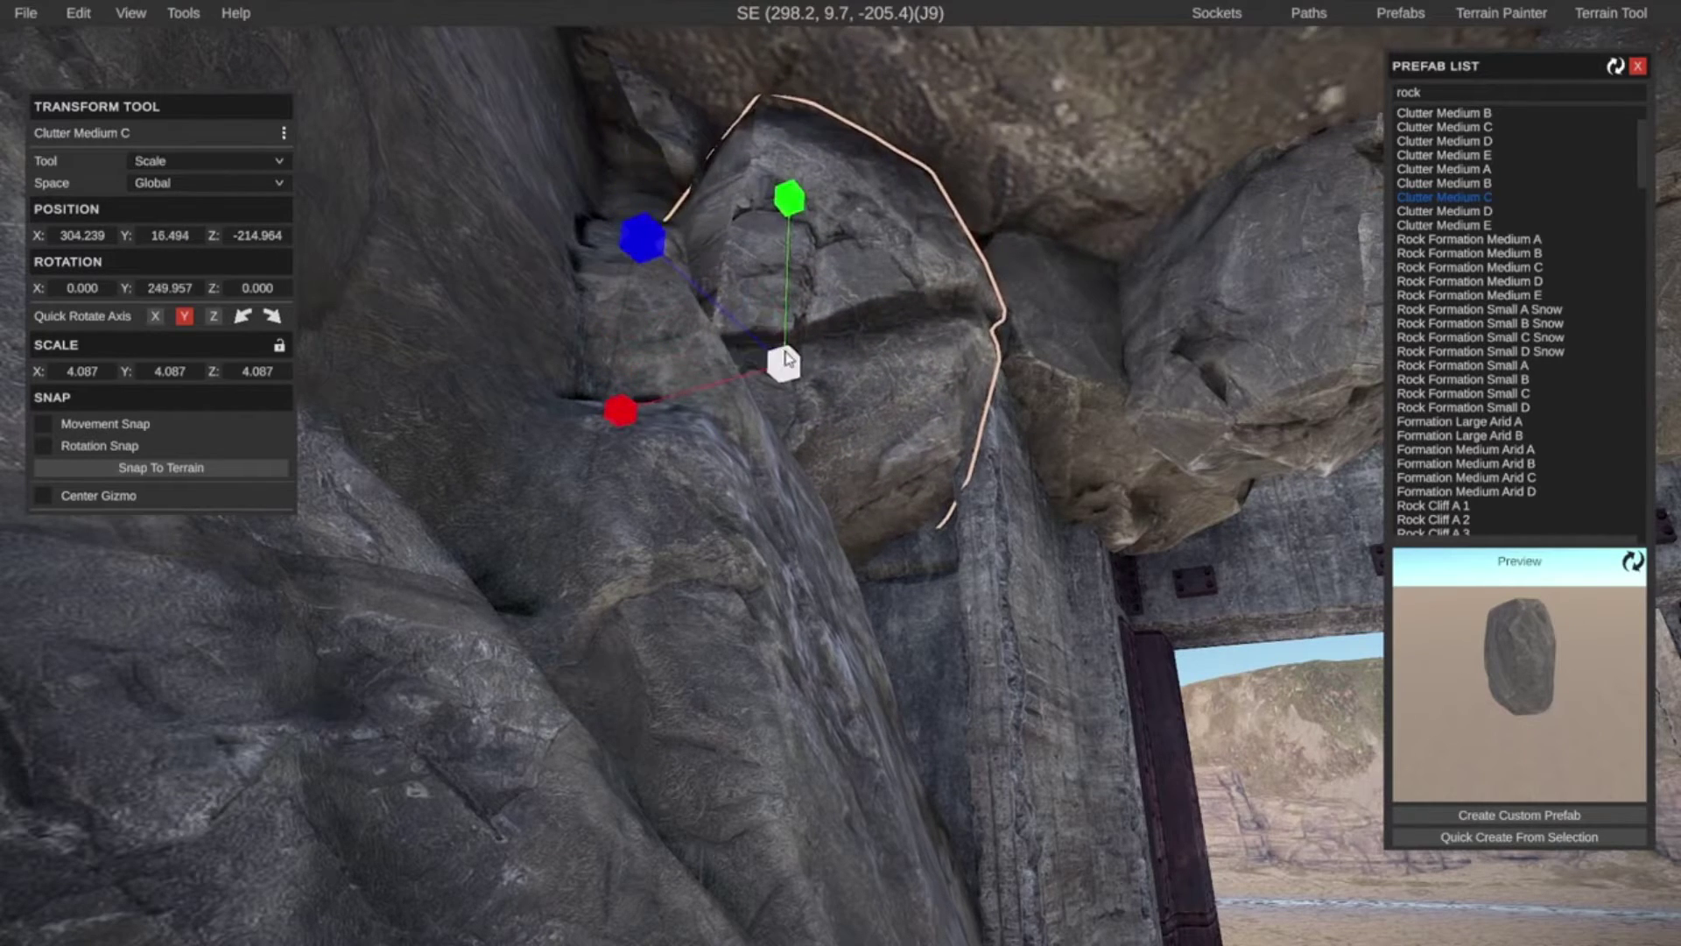
drag(786, 359, 1013, 394)
Examine the terrain edges around the gate's pillars and slab floor with the Alpha paint brush at size 1
right_drag(1013, 394, 1114, 255)
key(w)
click(1502, 16)
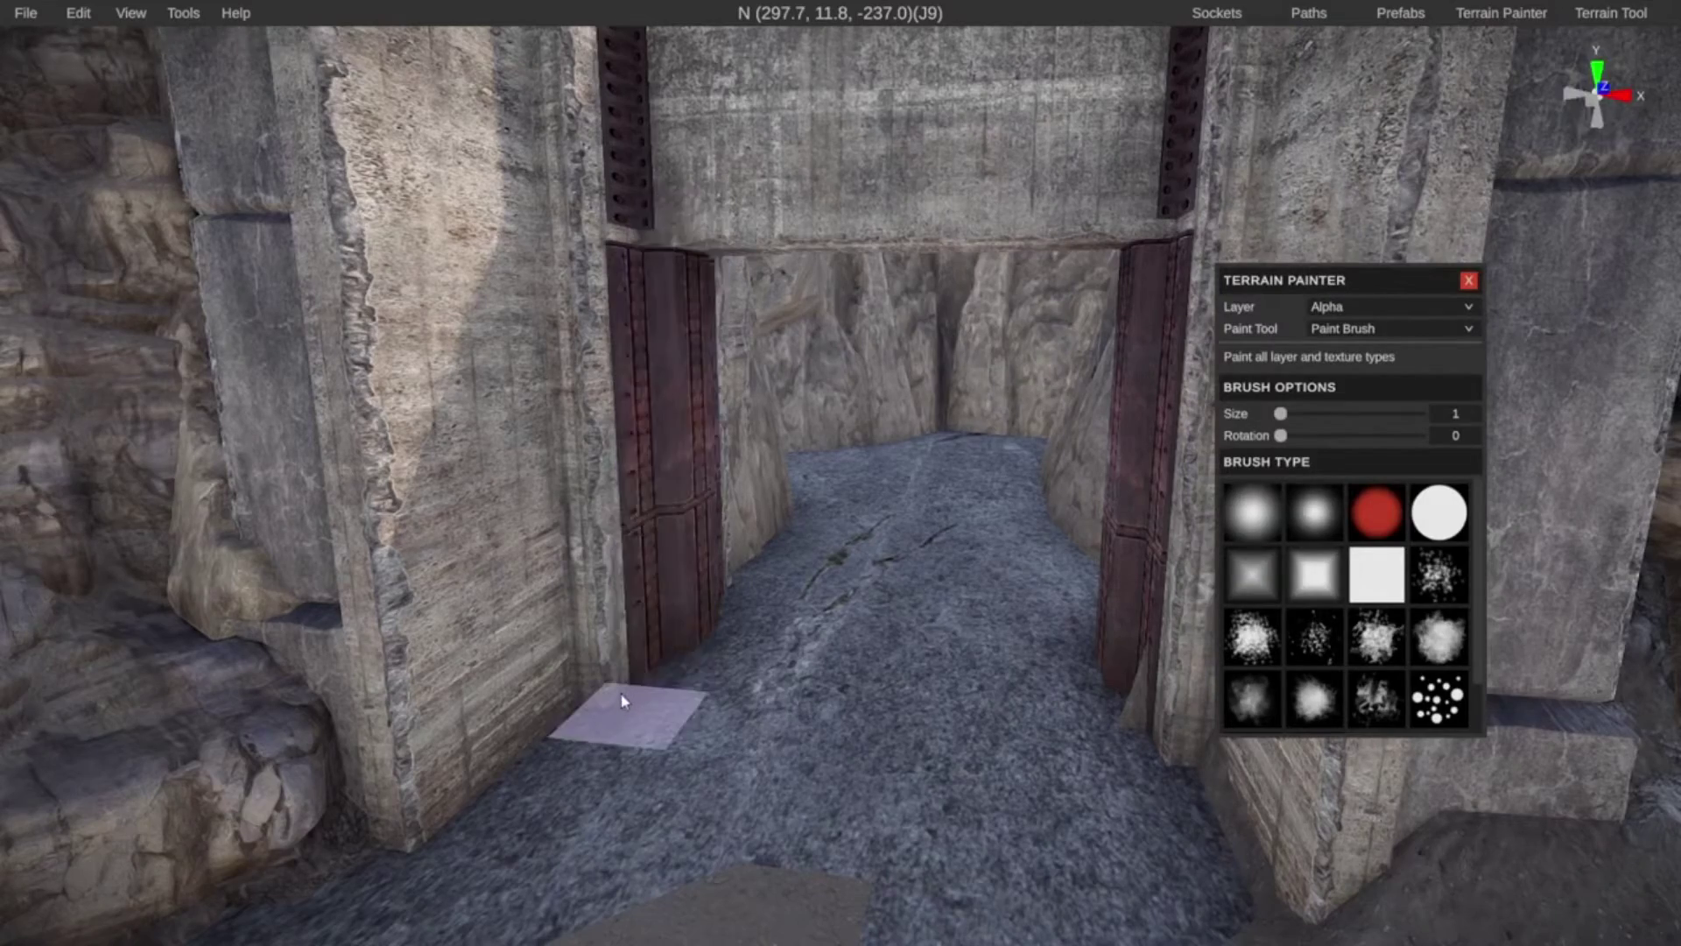
key(w)
mouse_move(972, 656)
right_down()
mouse_move(1062, 758)
mouse_move(915, 718)
right_up()
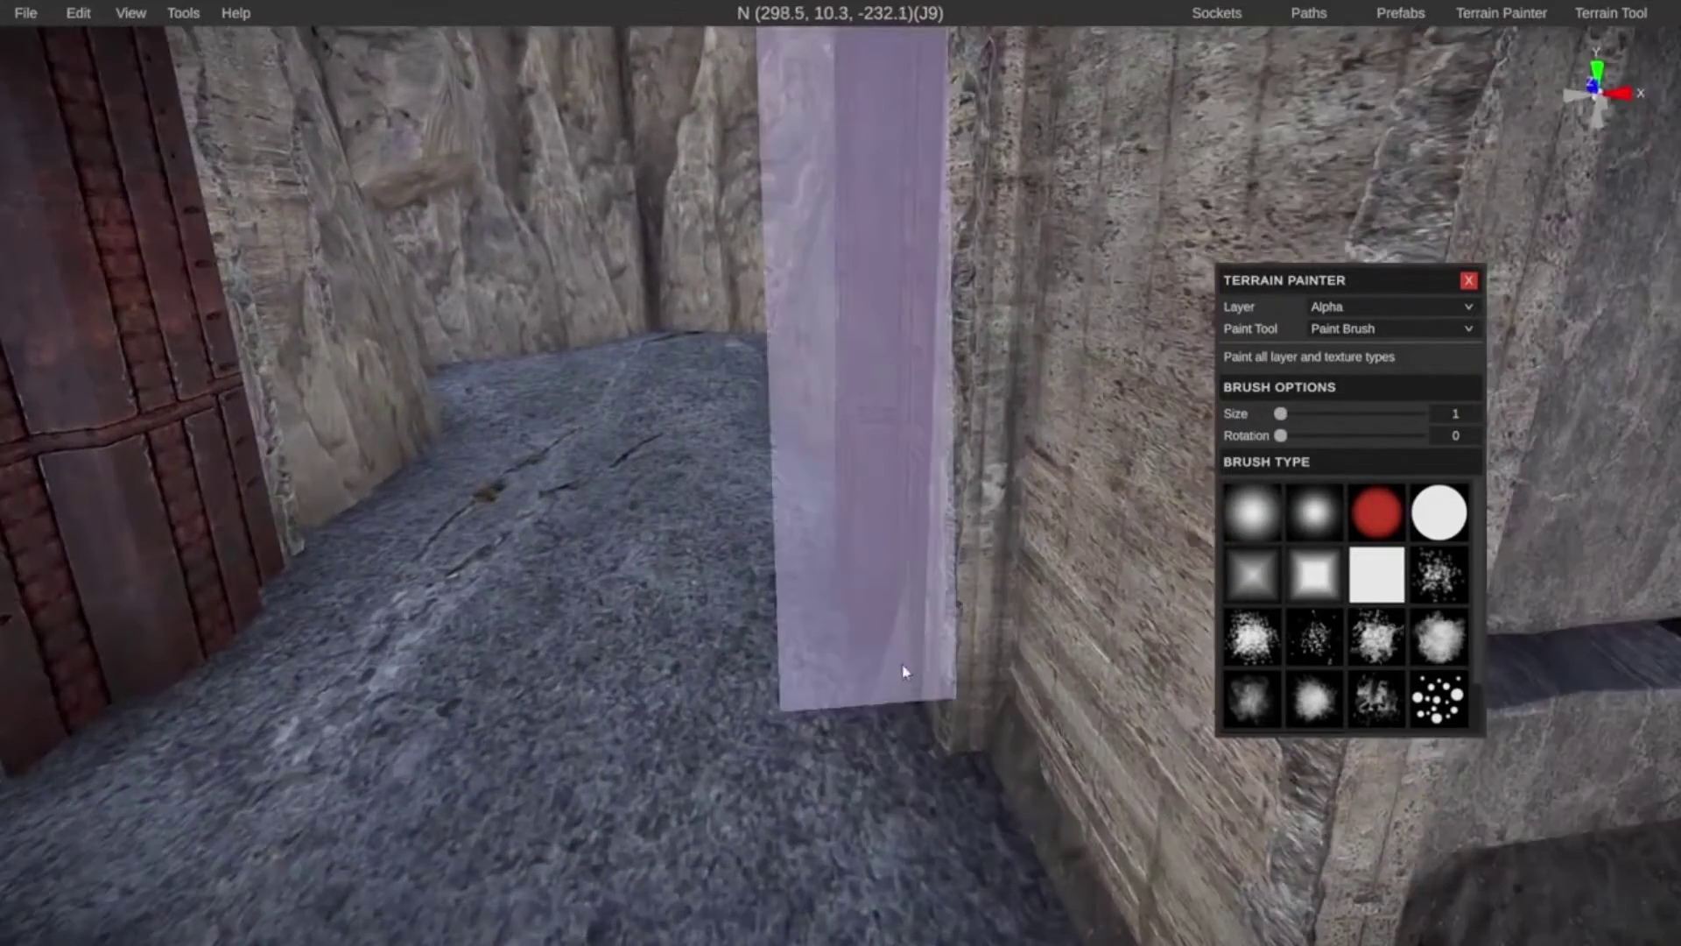
mouse_move(924, 810)
right_down()
mouse_move(922, 837)
mouse_move(780, 896)
mouse_move(1164, 916)
right_up()
key(s)
key(a)
key(s)
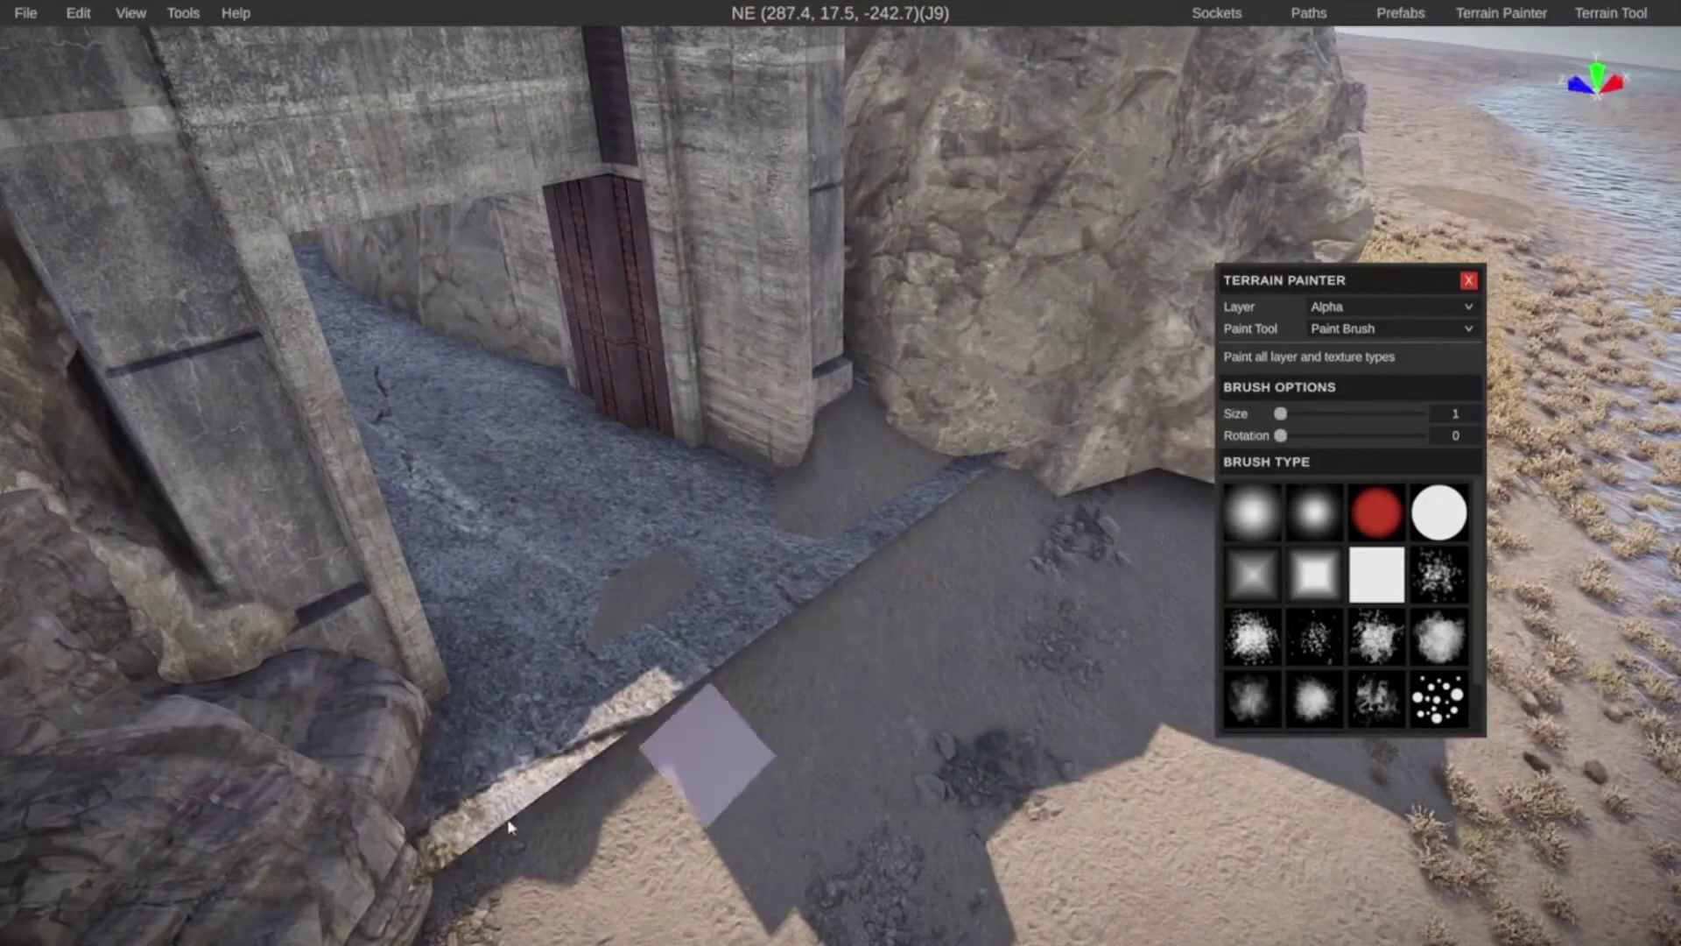
key(d)
key(d)
key(w)
right_drag(980, 678, 944, 691)
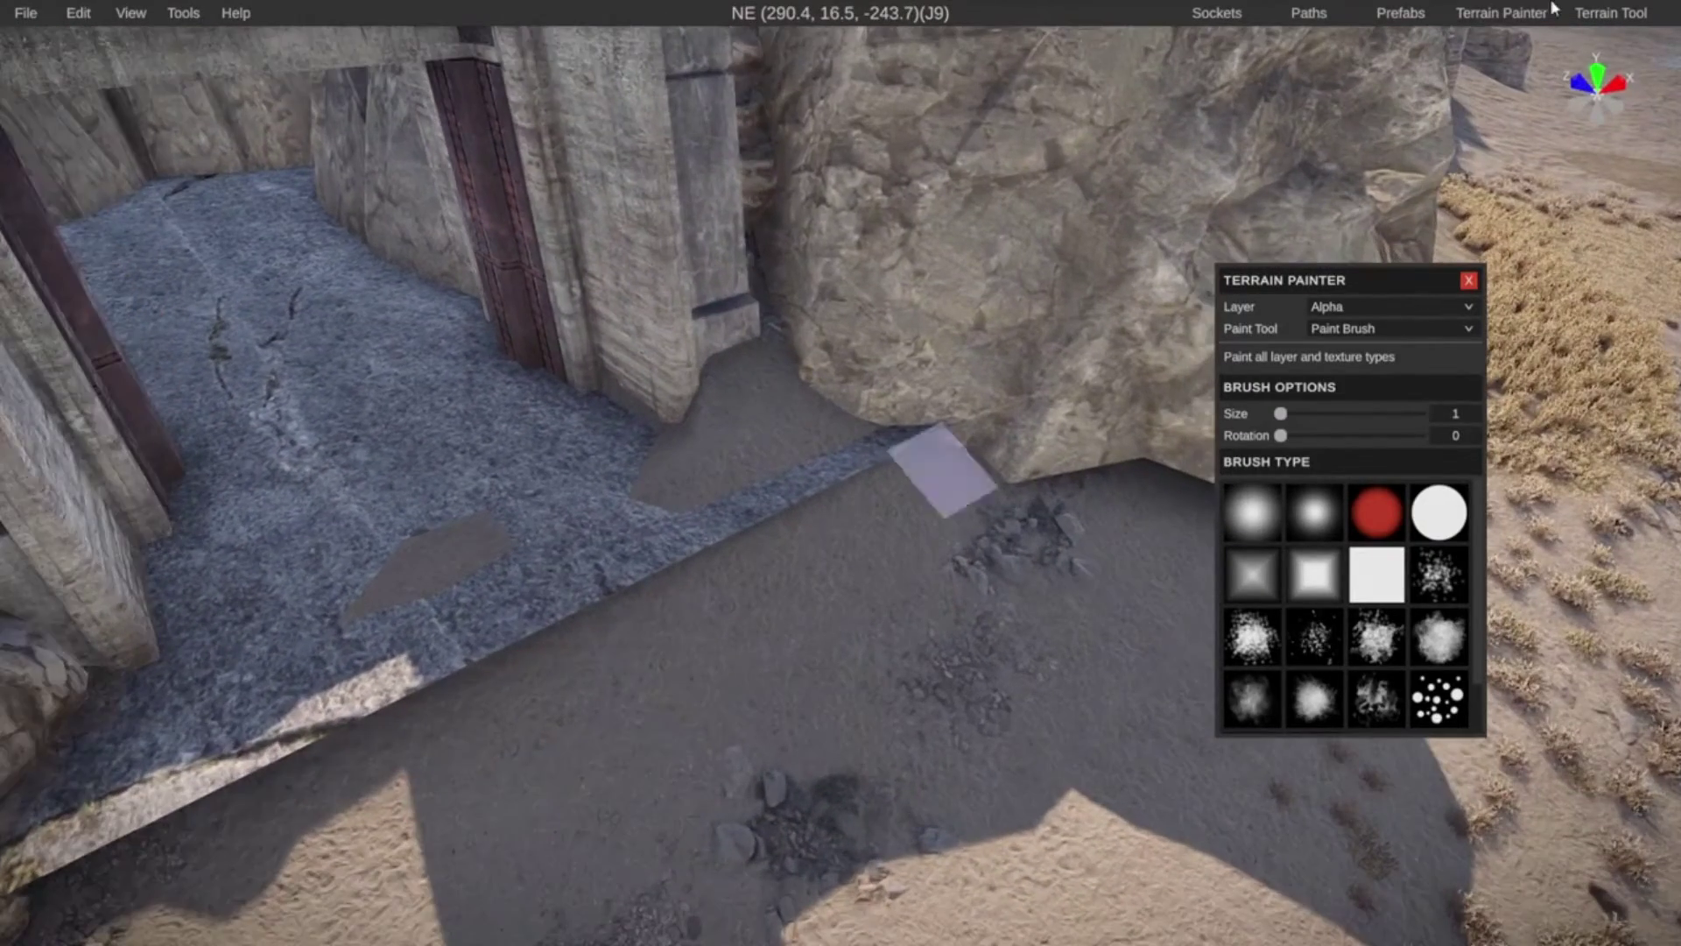
Flatten the ground in front of the gate to height 505.25, enlarging the terrain brush to size 2
click(1595, 15)
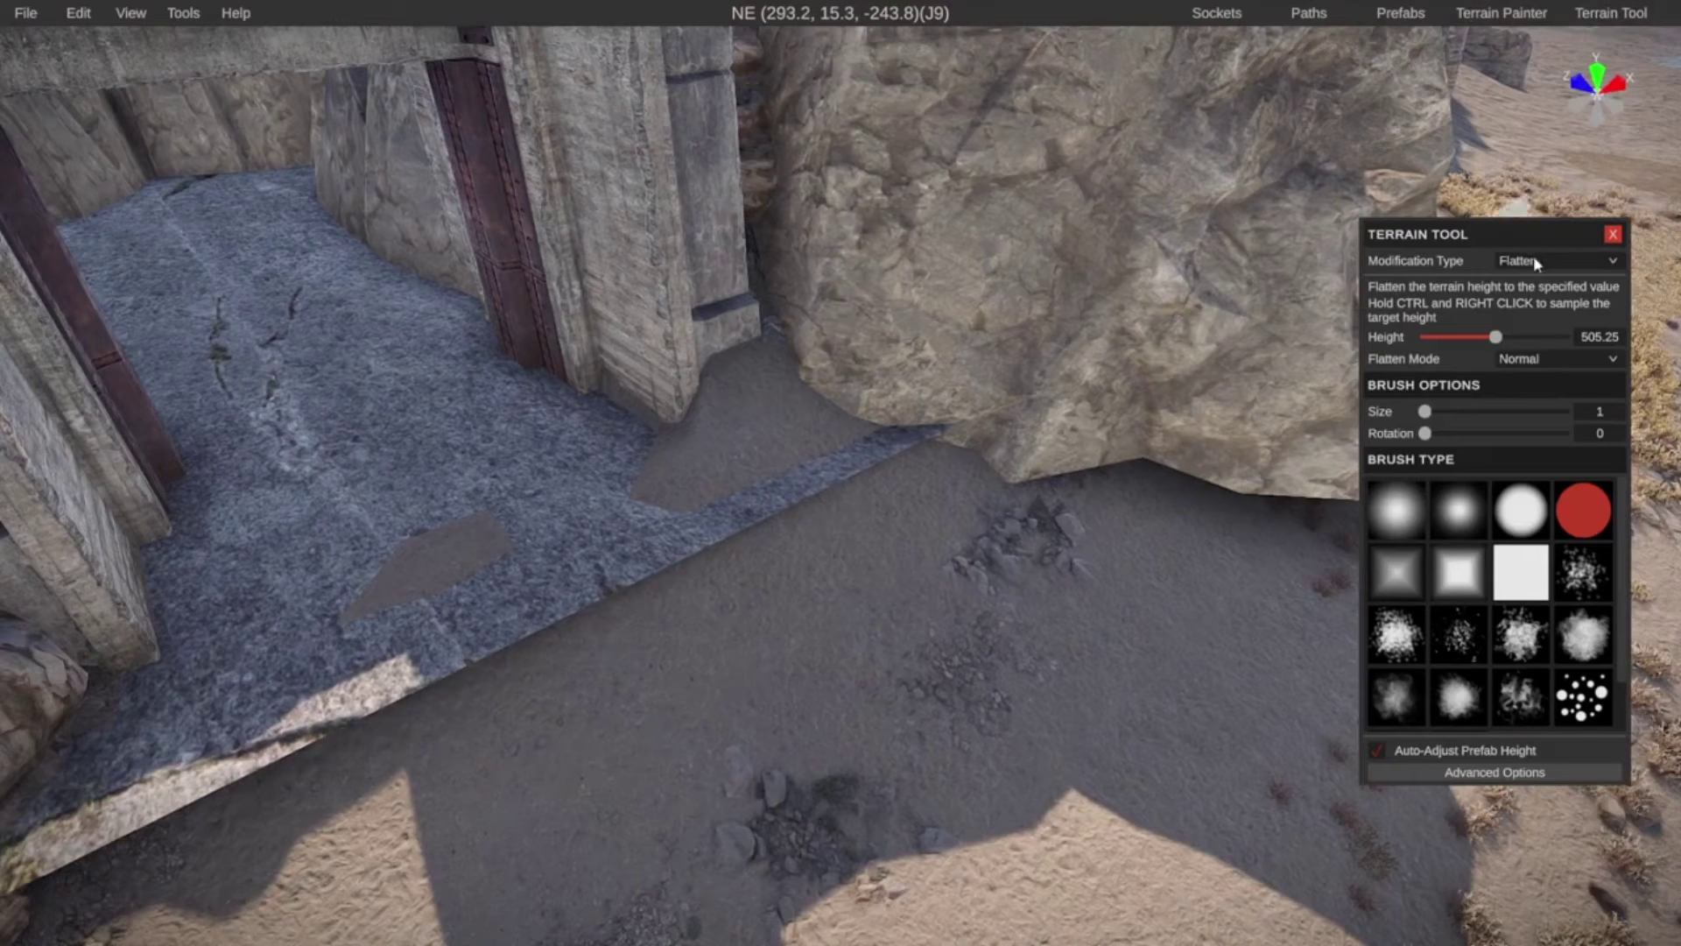
key(s)
right_drag(479, 632, 363, 701)
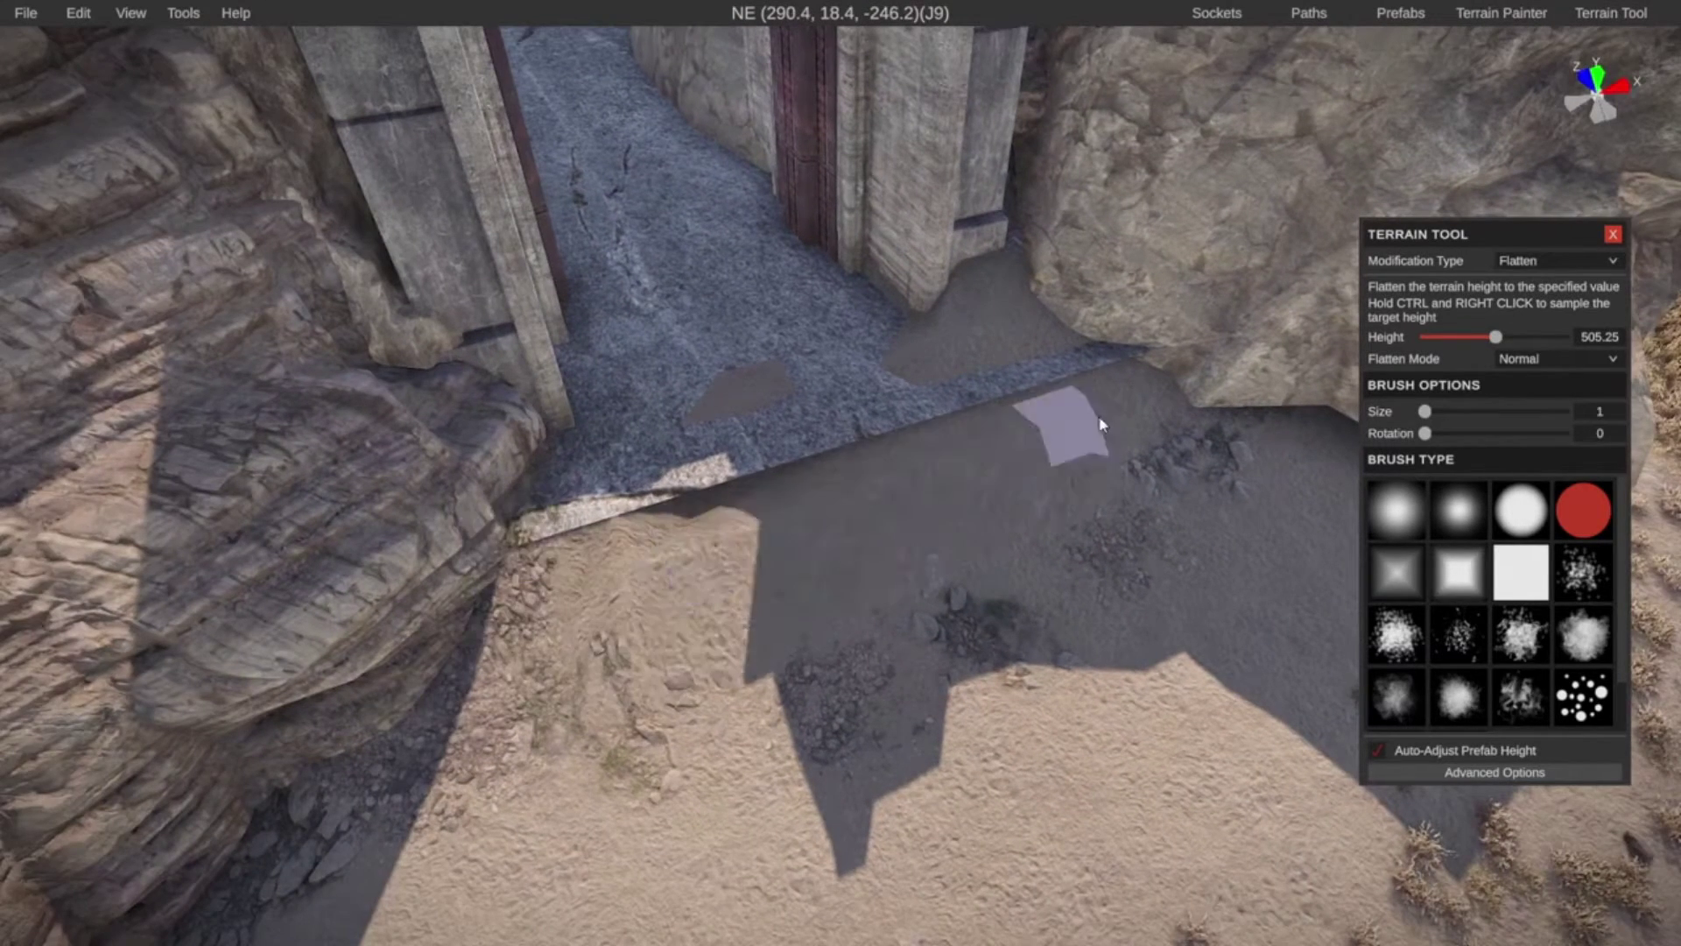
drag(1102, 424, 602, 509)
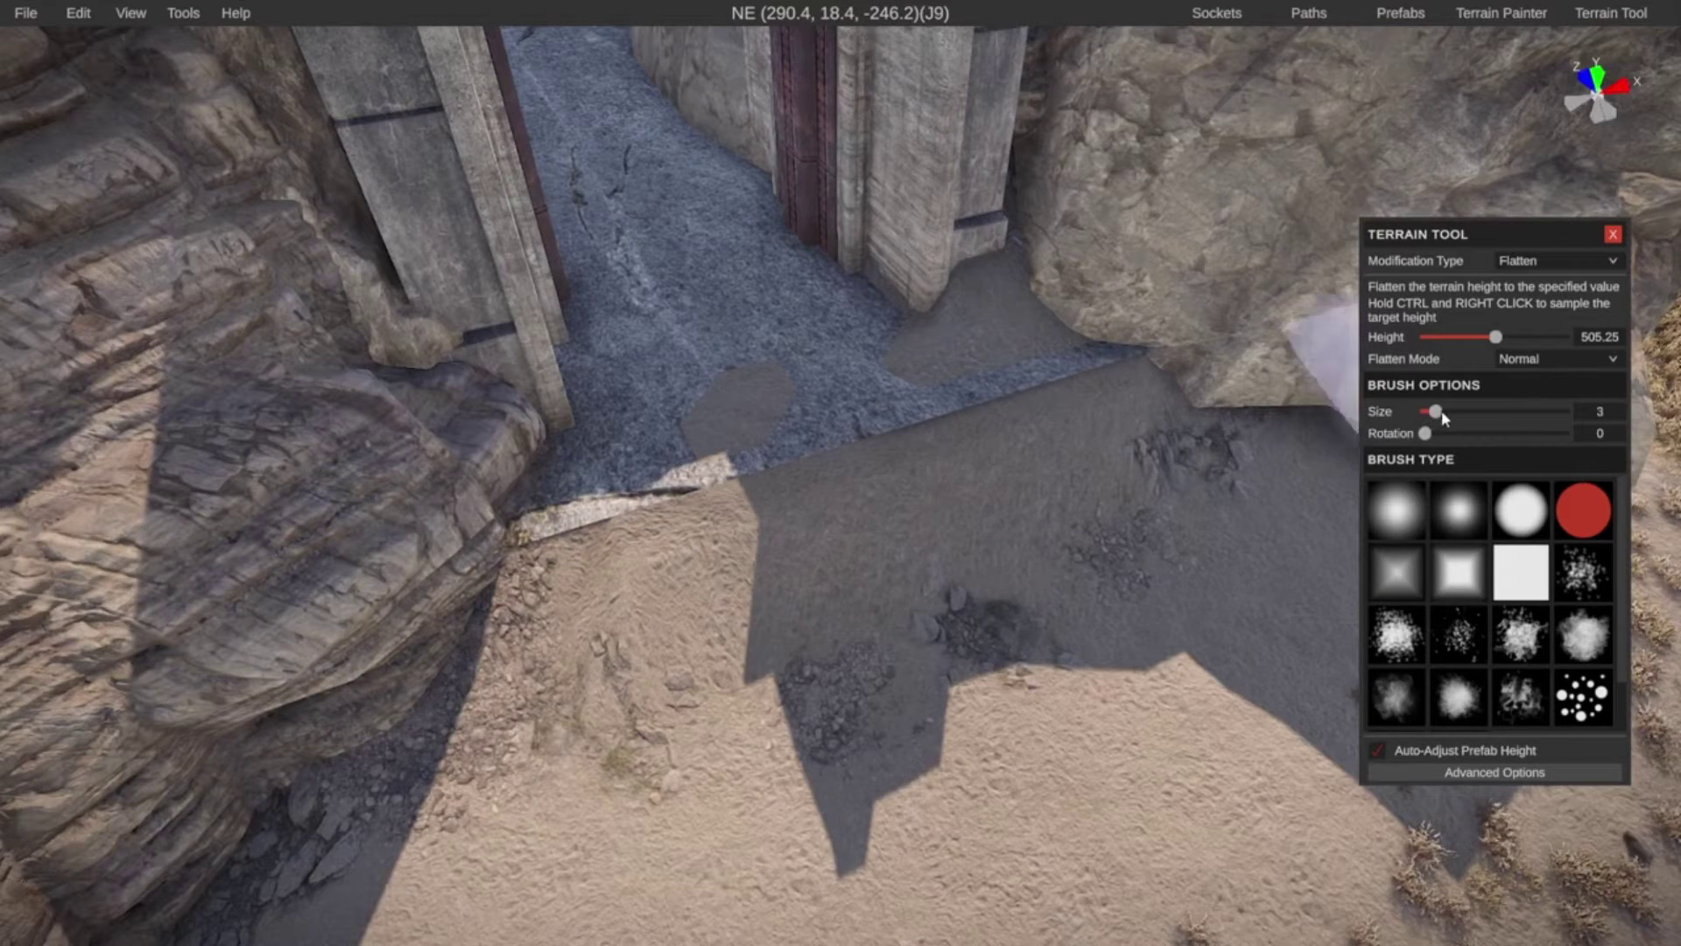
drag(1441, 412, 1432, 417)
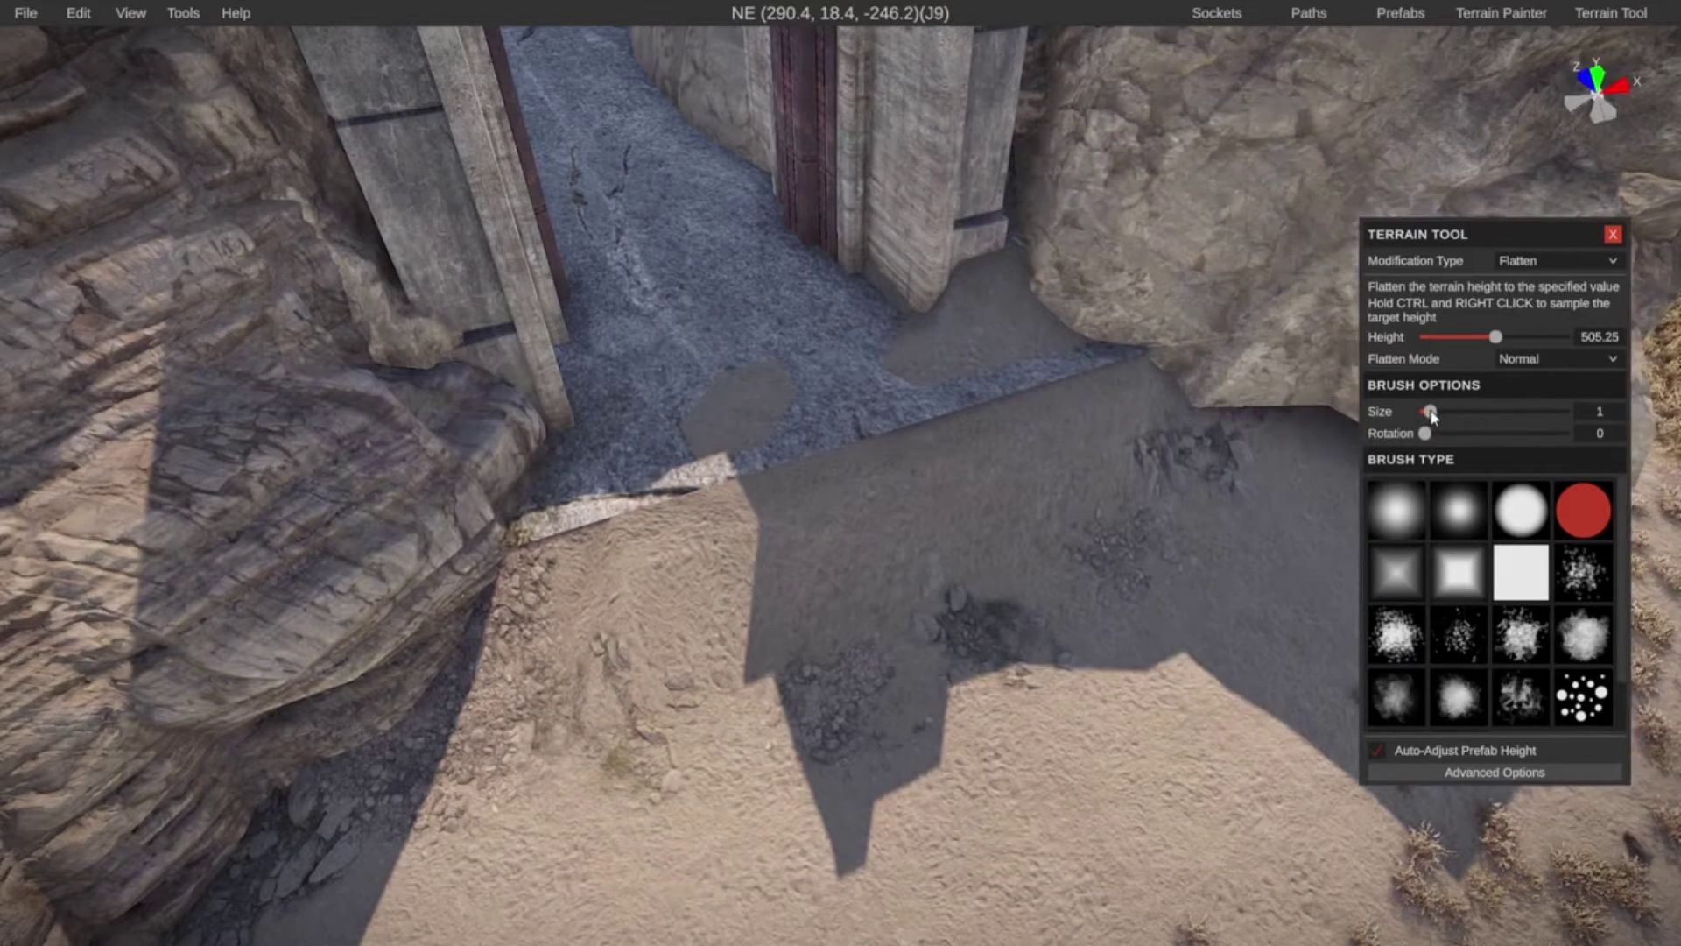
mouse_move(1234, 453)
mouse_down()
mouse_move(1100, 419)
mouse_move(1125, 390)
mouse_move(1090, 377)
mouse_move(720, 499)
mouse_move(807, 514)
mouse_move(1165, 437)
mouse_move(768, 467)
mouse_move(608, 596)
mouse_move(1069, 732)
mouse_move(406, 826)
mouse_up()
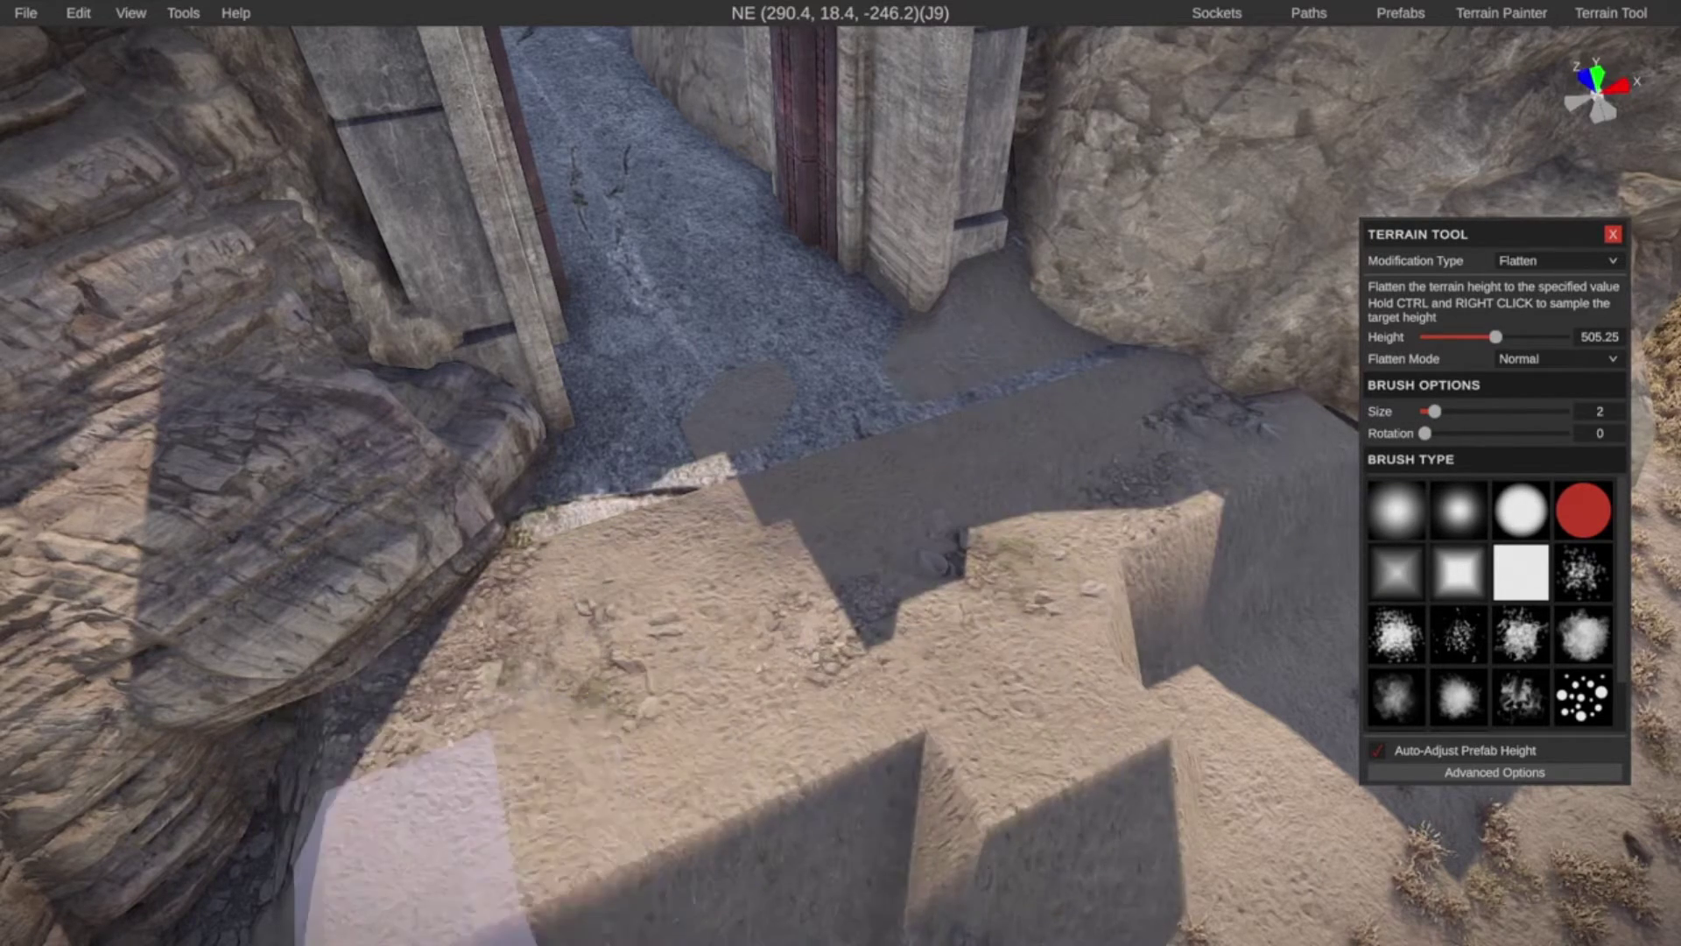
right_drag(406, 826, 540, 886)
key(s)
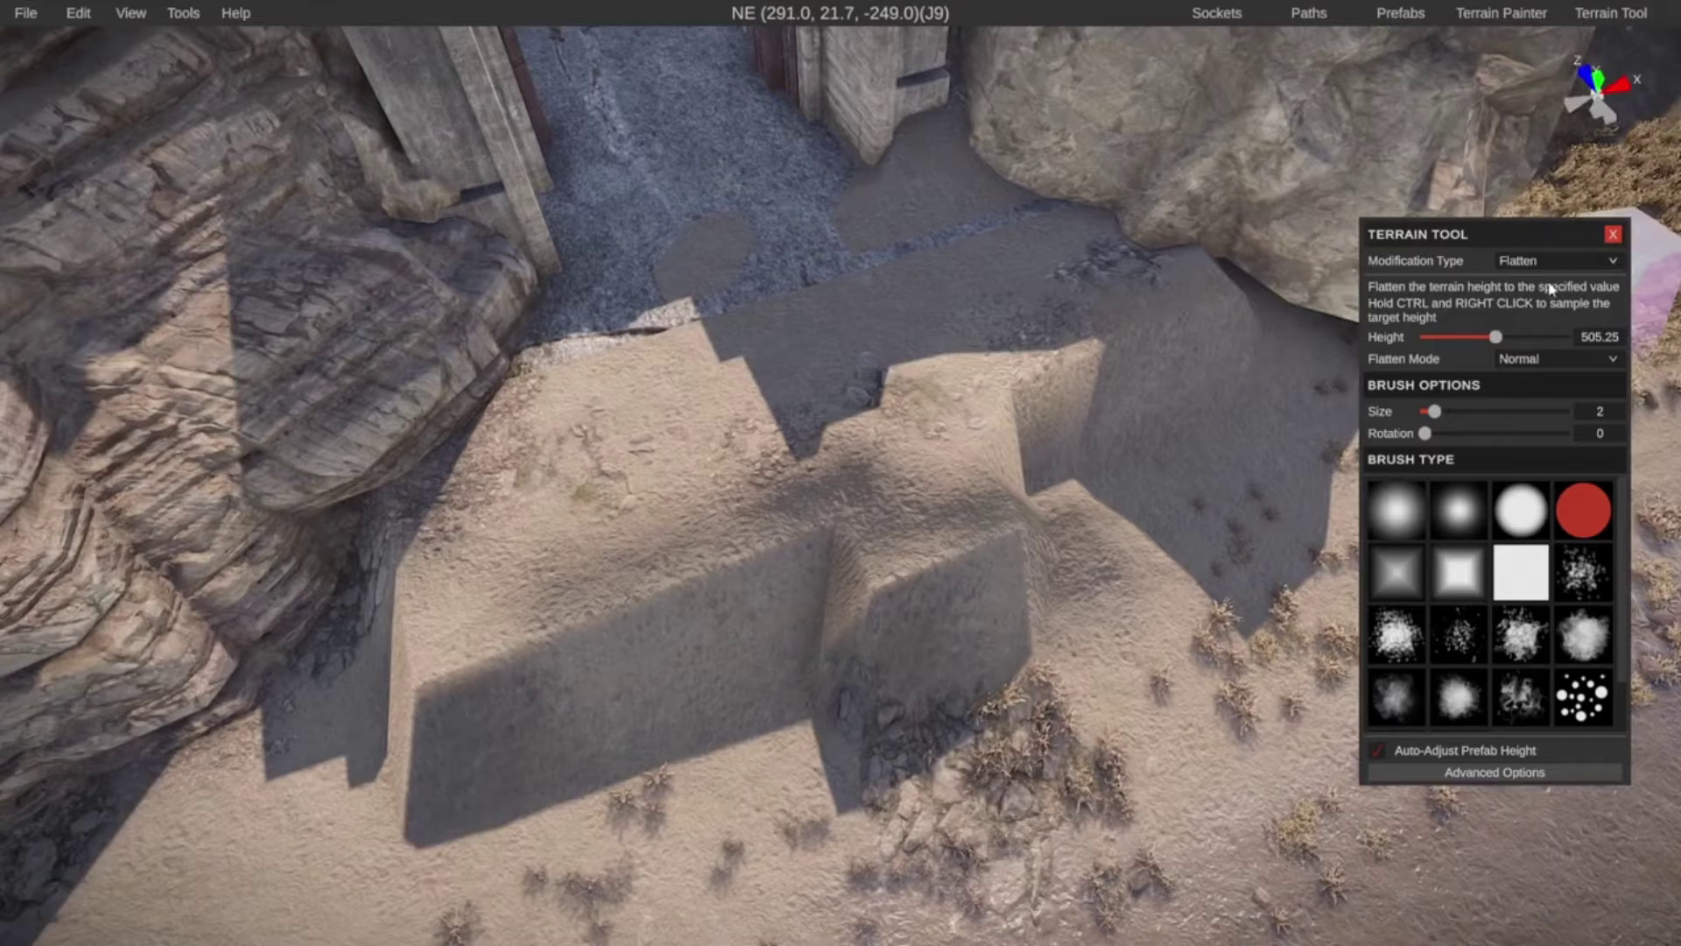
Smooth the steep edges of the flattened ground outside the gate with a size 2 brush at 100 opacity
click(1555, 260)
click(1532, 316)
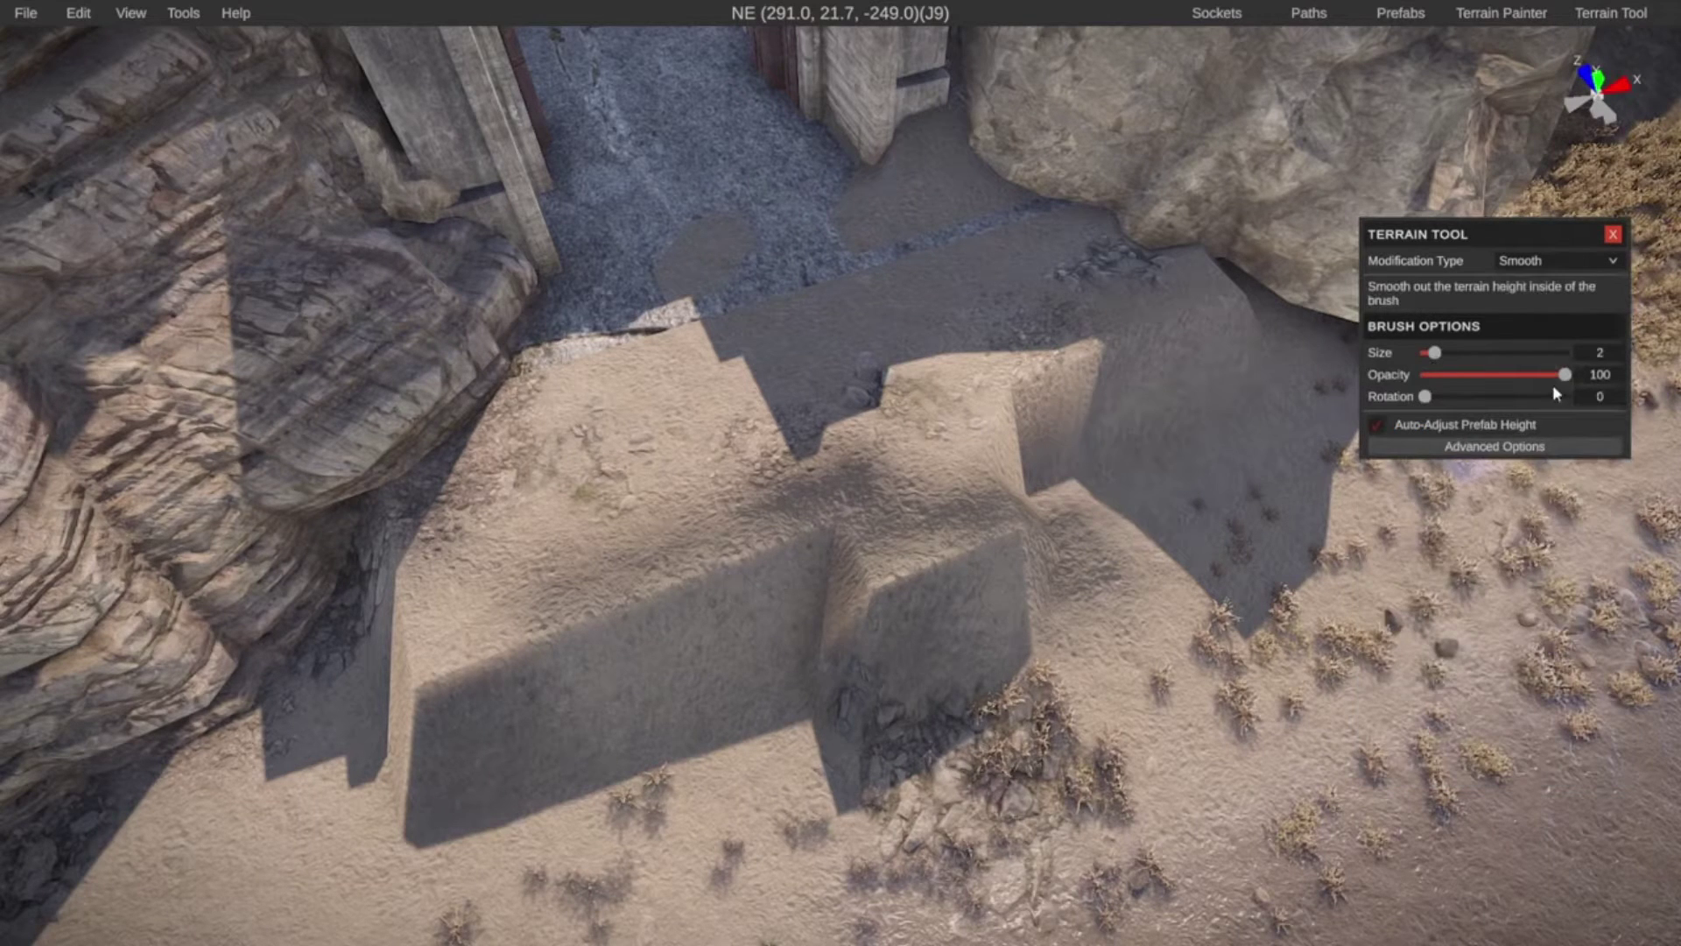
mouse_move(826, 619)
mouse_down()
mouse_move(904, 630)
mouse_move(544, 600)
mouse_move(770, 516)
mouse_up()
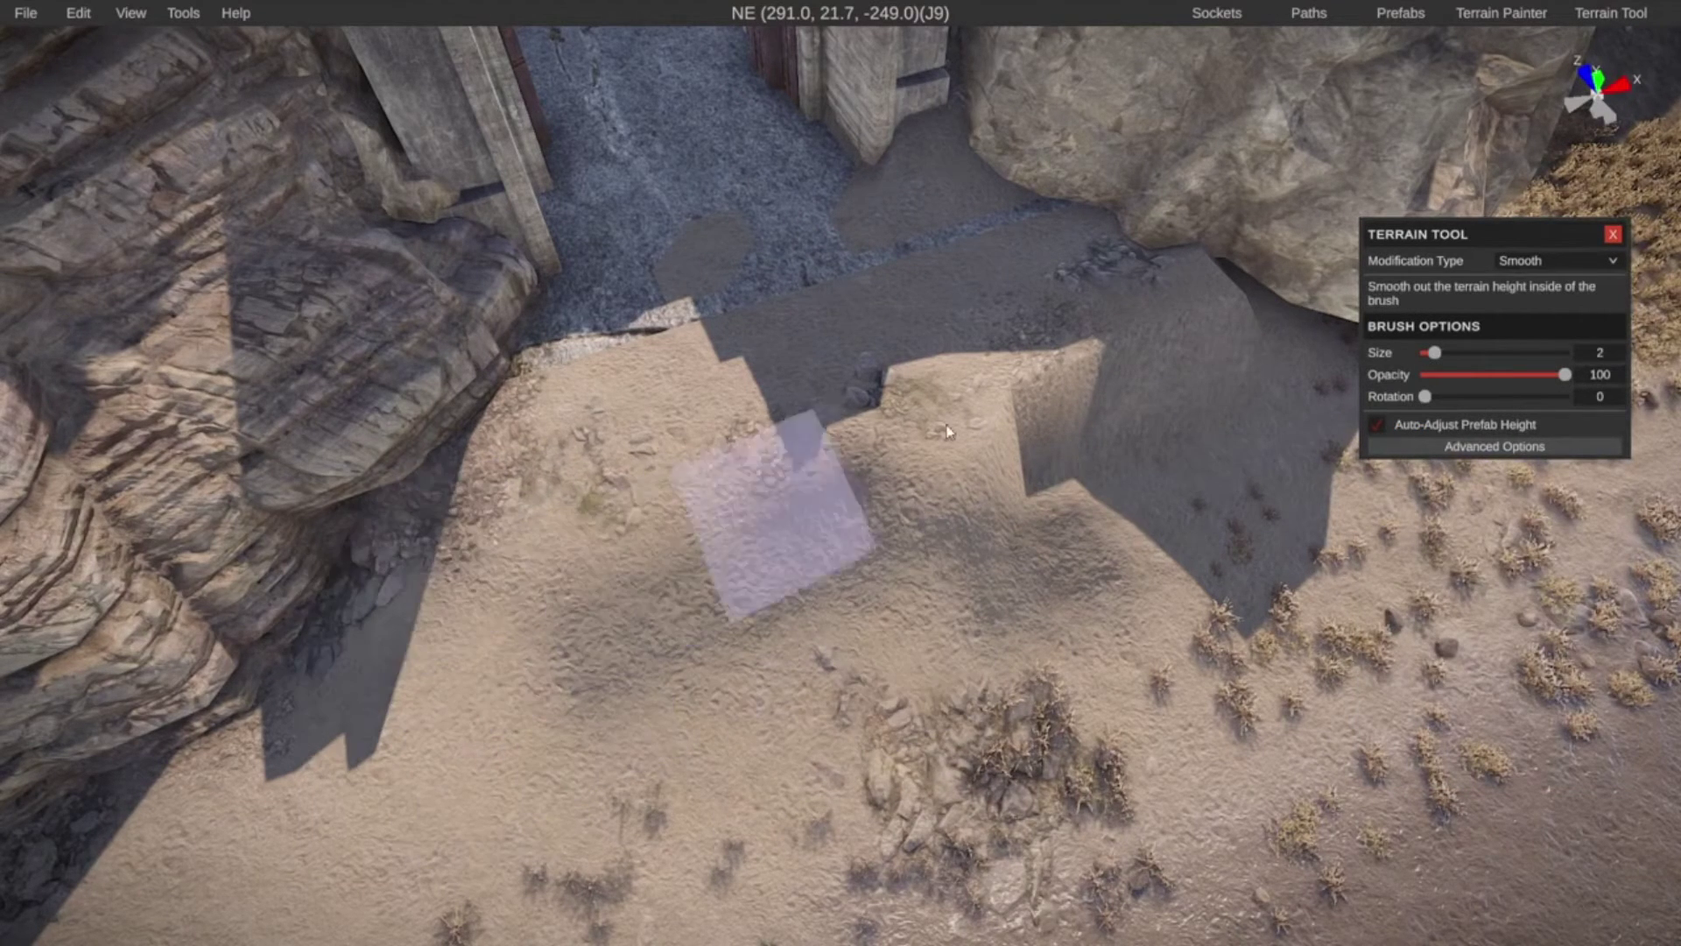
mouse_move(946, 431)
mouse_down()
mouse_move(1129, 377)
mouse_move(1184, 296)
mouse_move(875, 438)
mouse_move(390, 544)
mouse_move(573, 560)
mouse_up()
Examine how the smoothed ground meets the slab floor and pillars at the gate entrance
mouse_move(573, 560)
right_down()
mouse_move(563, 619)
mouse_move(522, 578)
mouse_move(668, 446)
mouse_move(371, 396)
mouse_move(330, 308)
mouse_move(255, 300)
mouse_move(554, 319)
mouse_move(416, 420)
right_up()
key(w)
key(d)
key(a)
key(s)
mouse_move(759, 508)
right_down()
mouse_move(854, 629)
mouse_move(928, 490)
right_up()
key(w)
key(d)
right_drag(797, 603, 1057, 781)
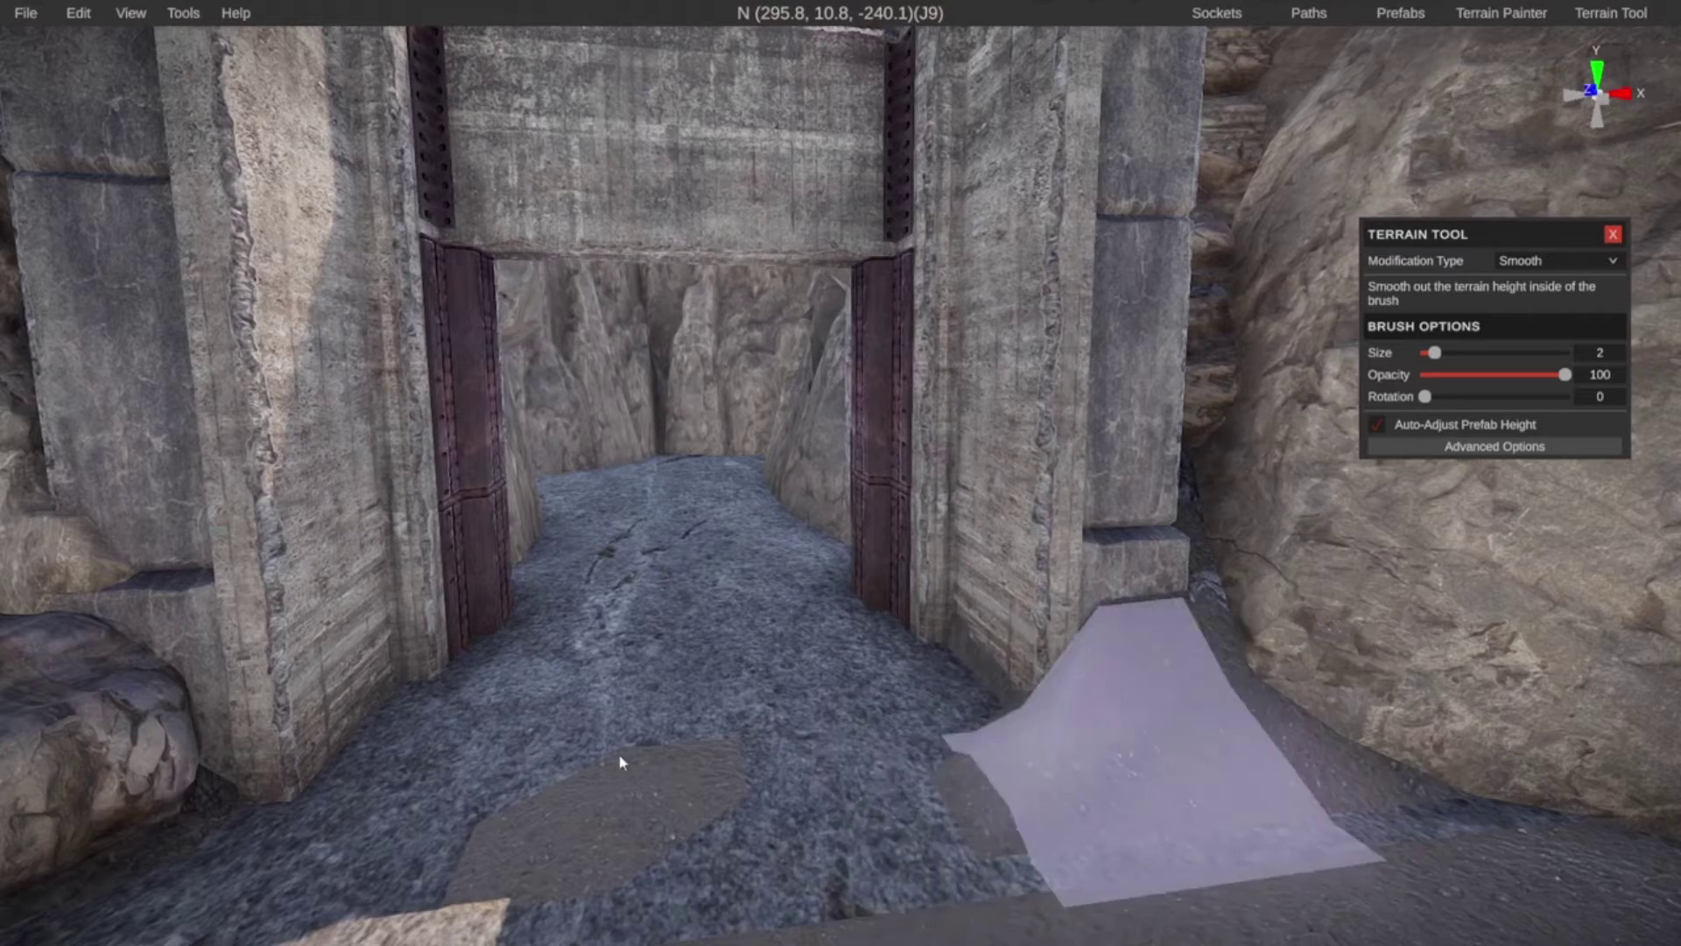
key(a)
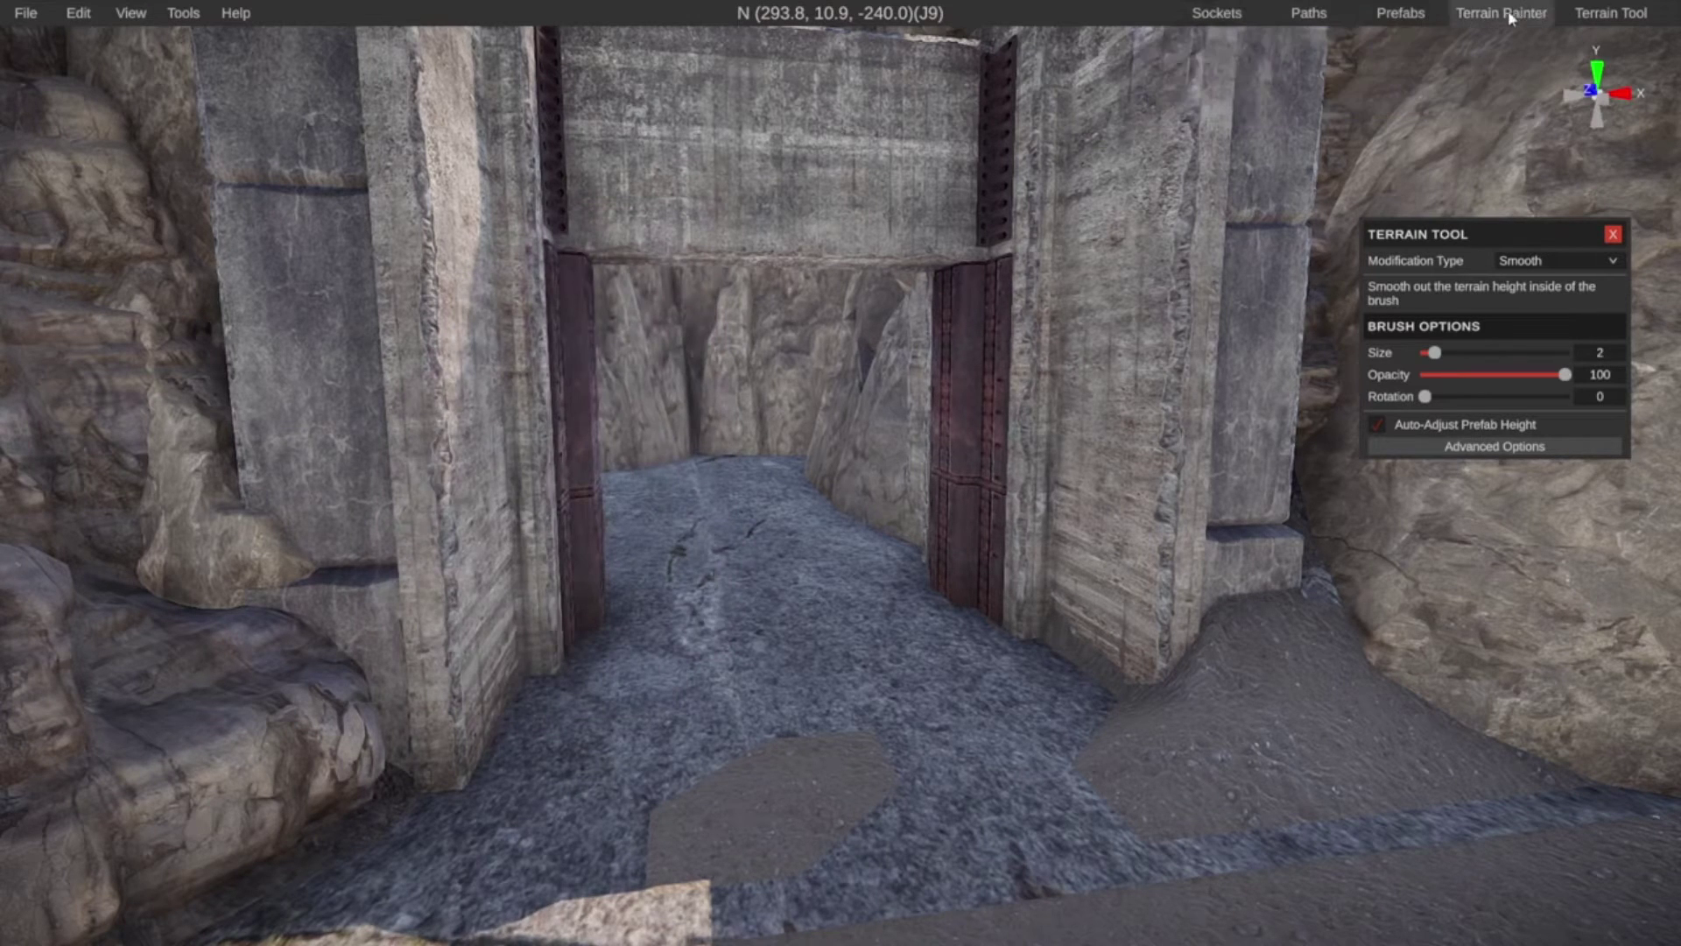
Place a Terrain Trigger from the Modding prefabs' Volumes And Triggers group on the floor inside the gate opening
click(1399, 13)
click(1395, 40)
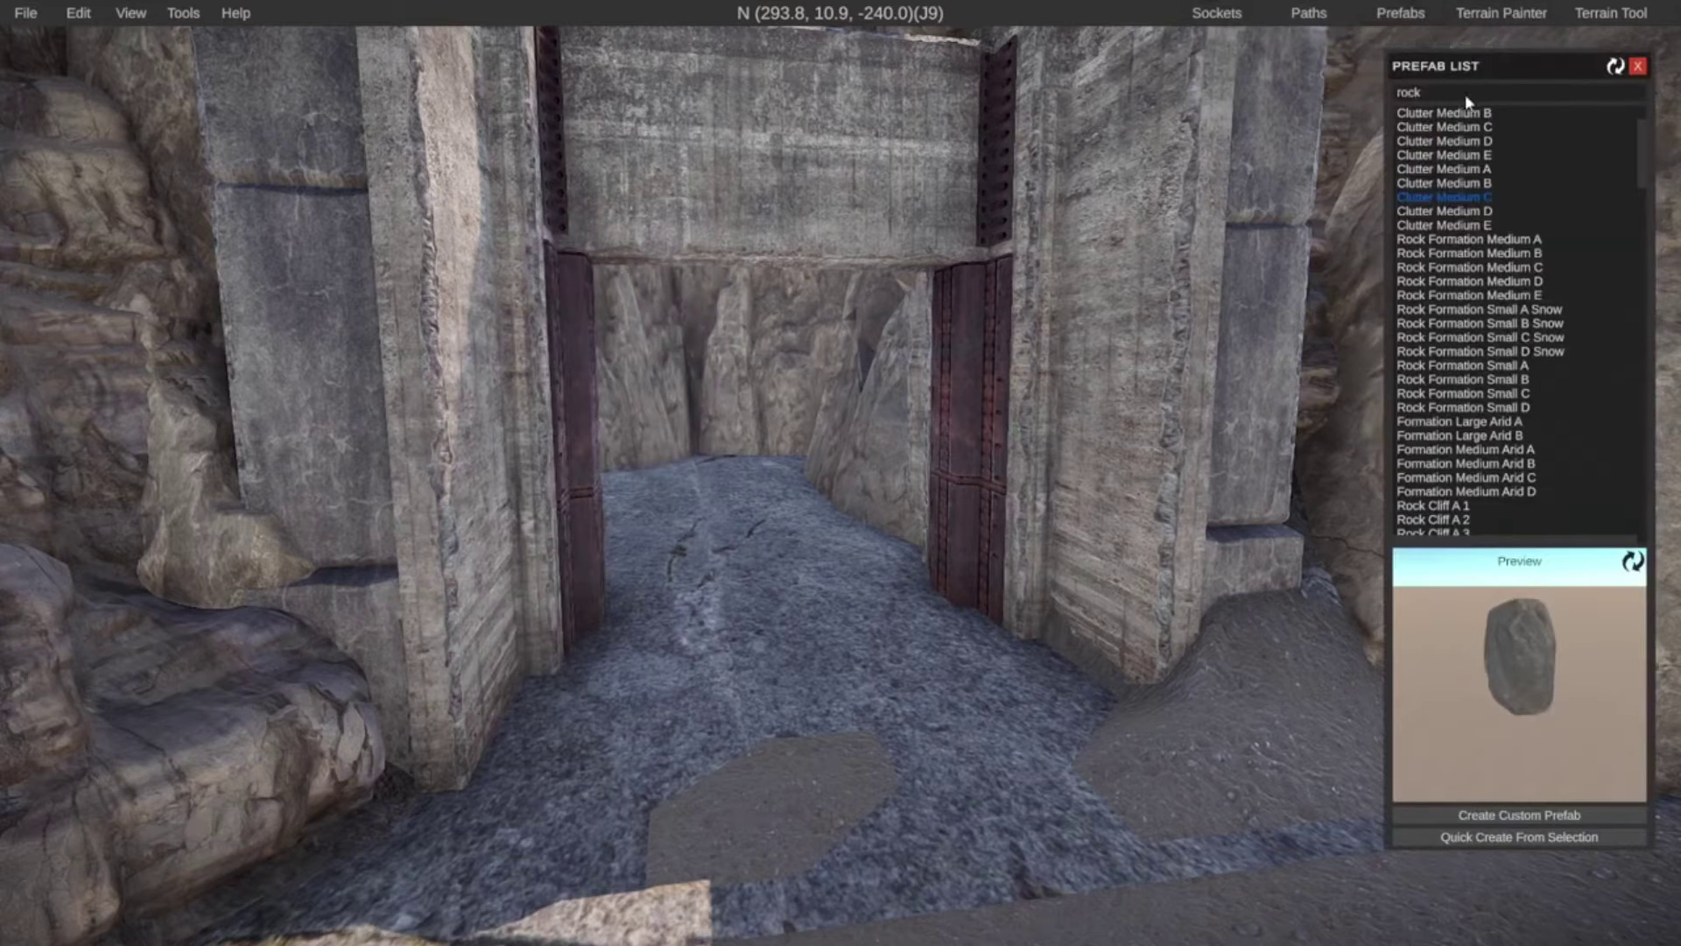
key(BackSpace)
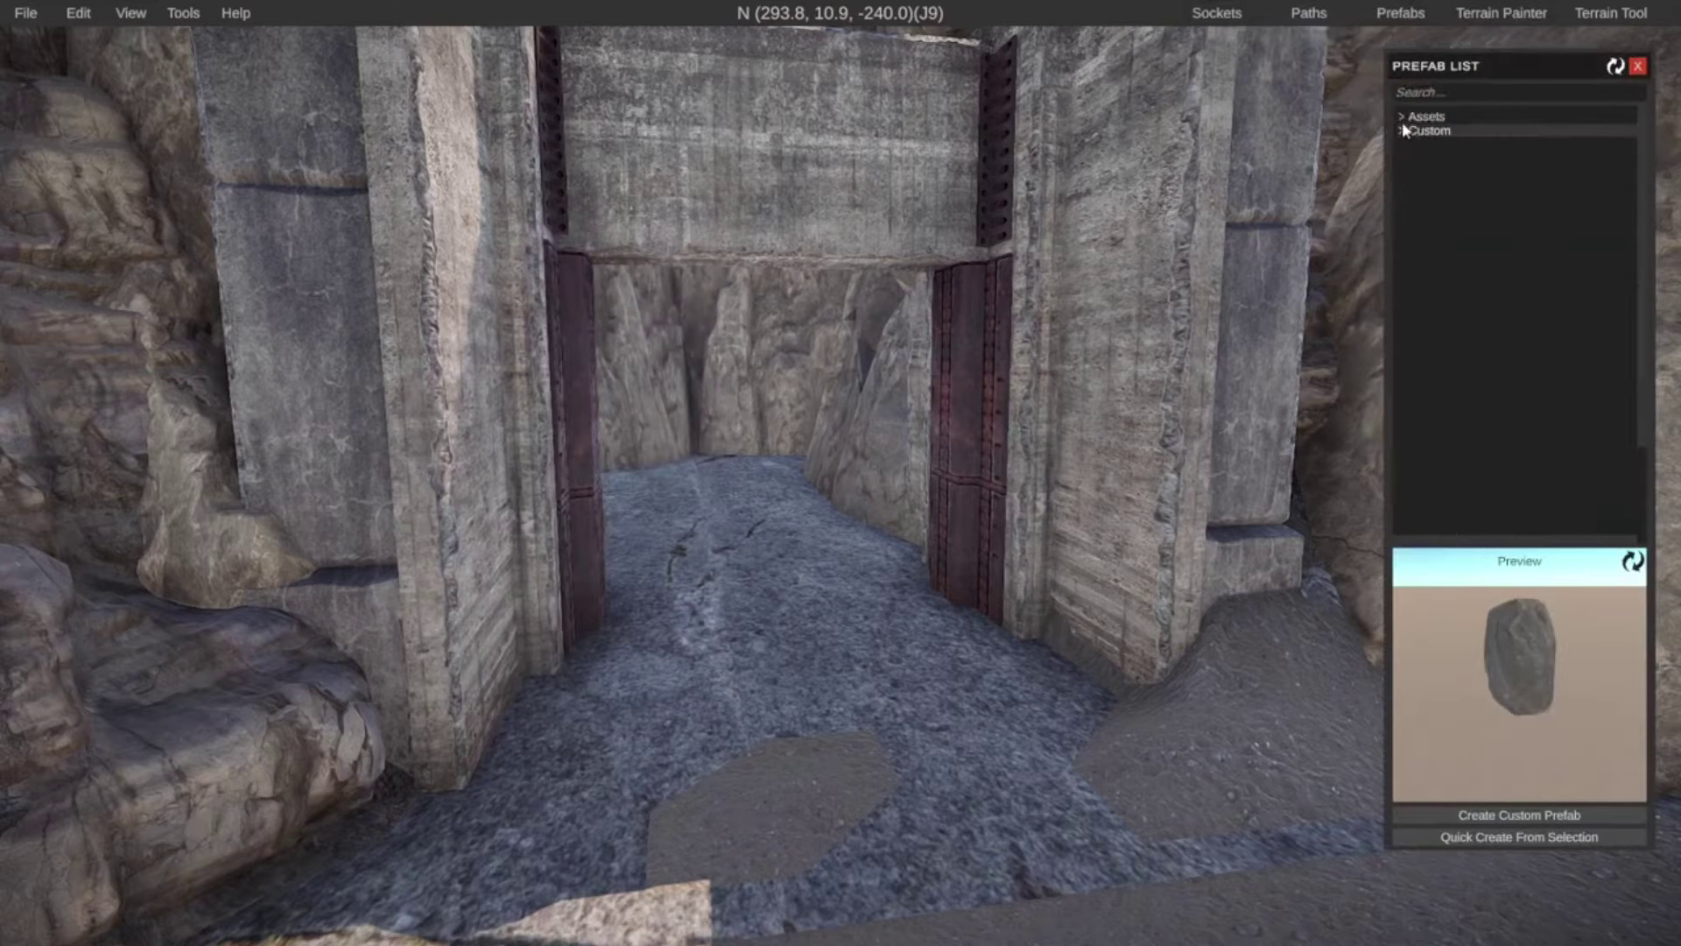
click(1402, 117)
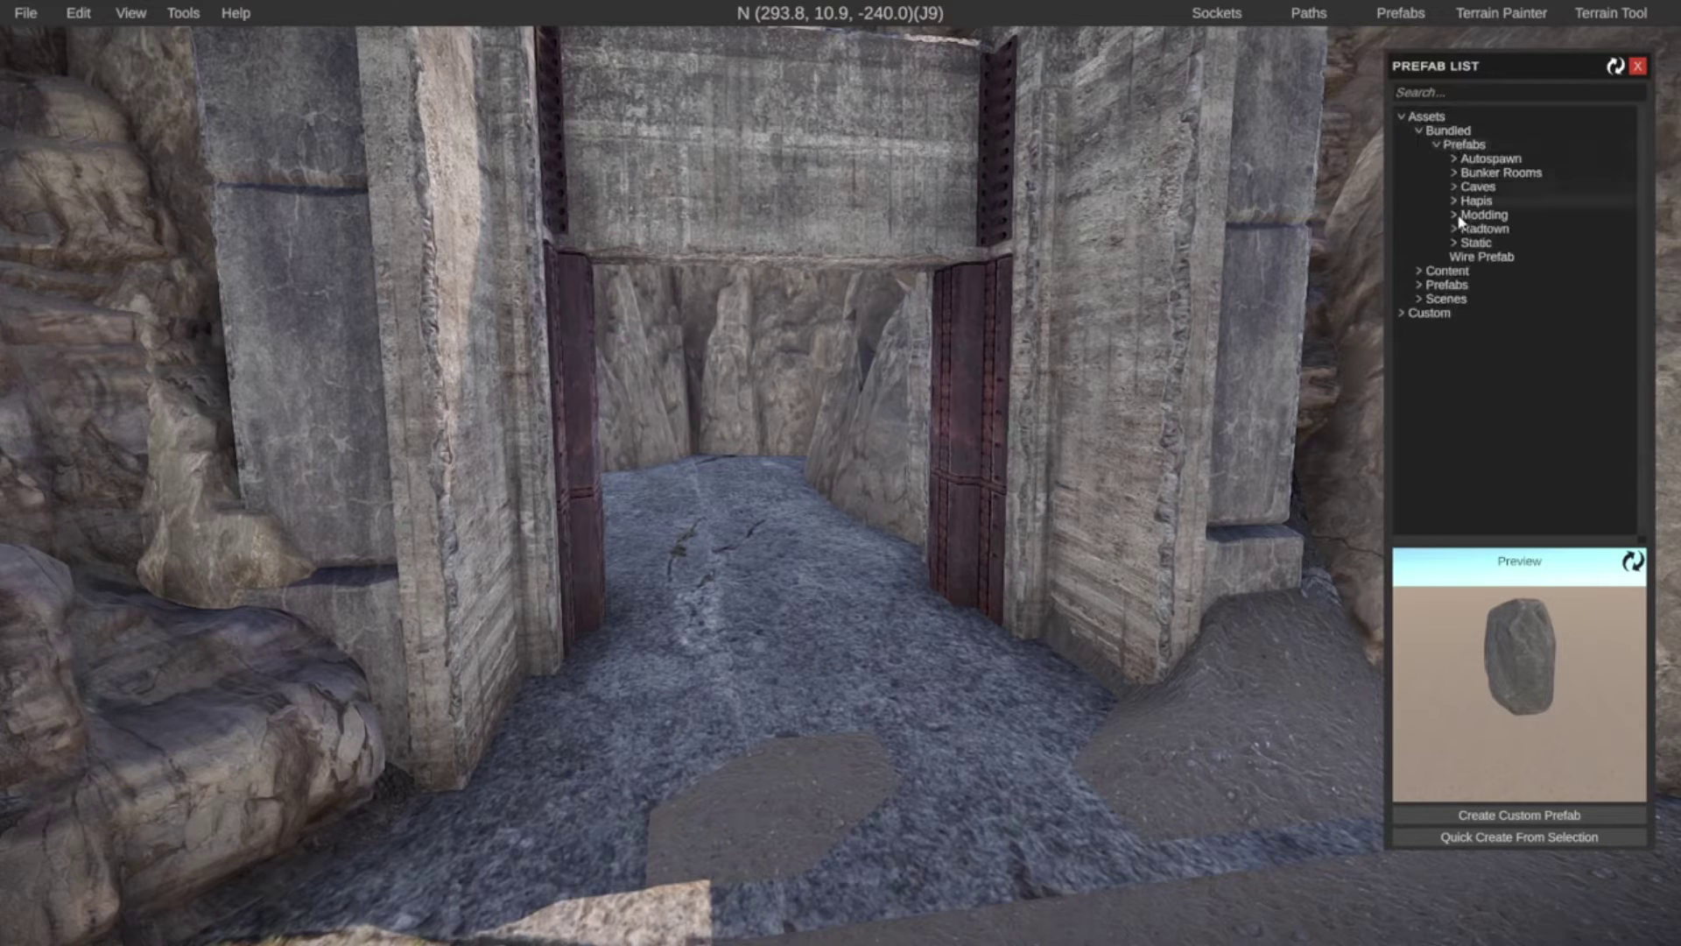
click(1485, 314)
scroll(1487, 263, down, 2)
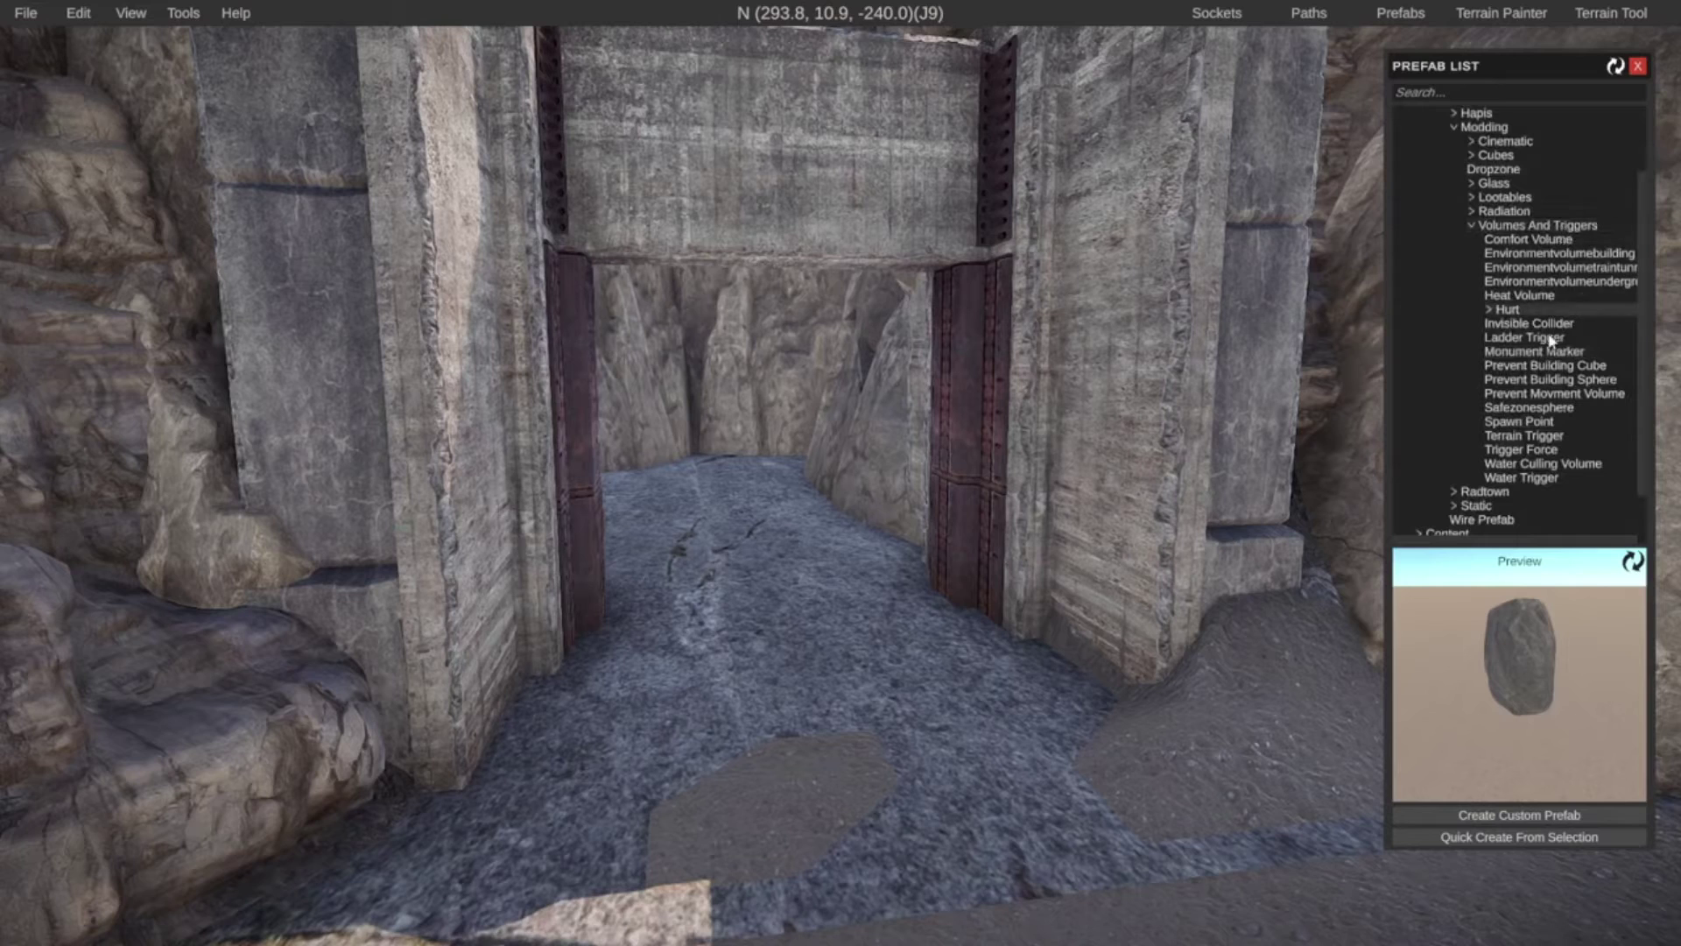
click(696, 595)
key(w)
key(d)
right_drag(815, 629, 642, 652)
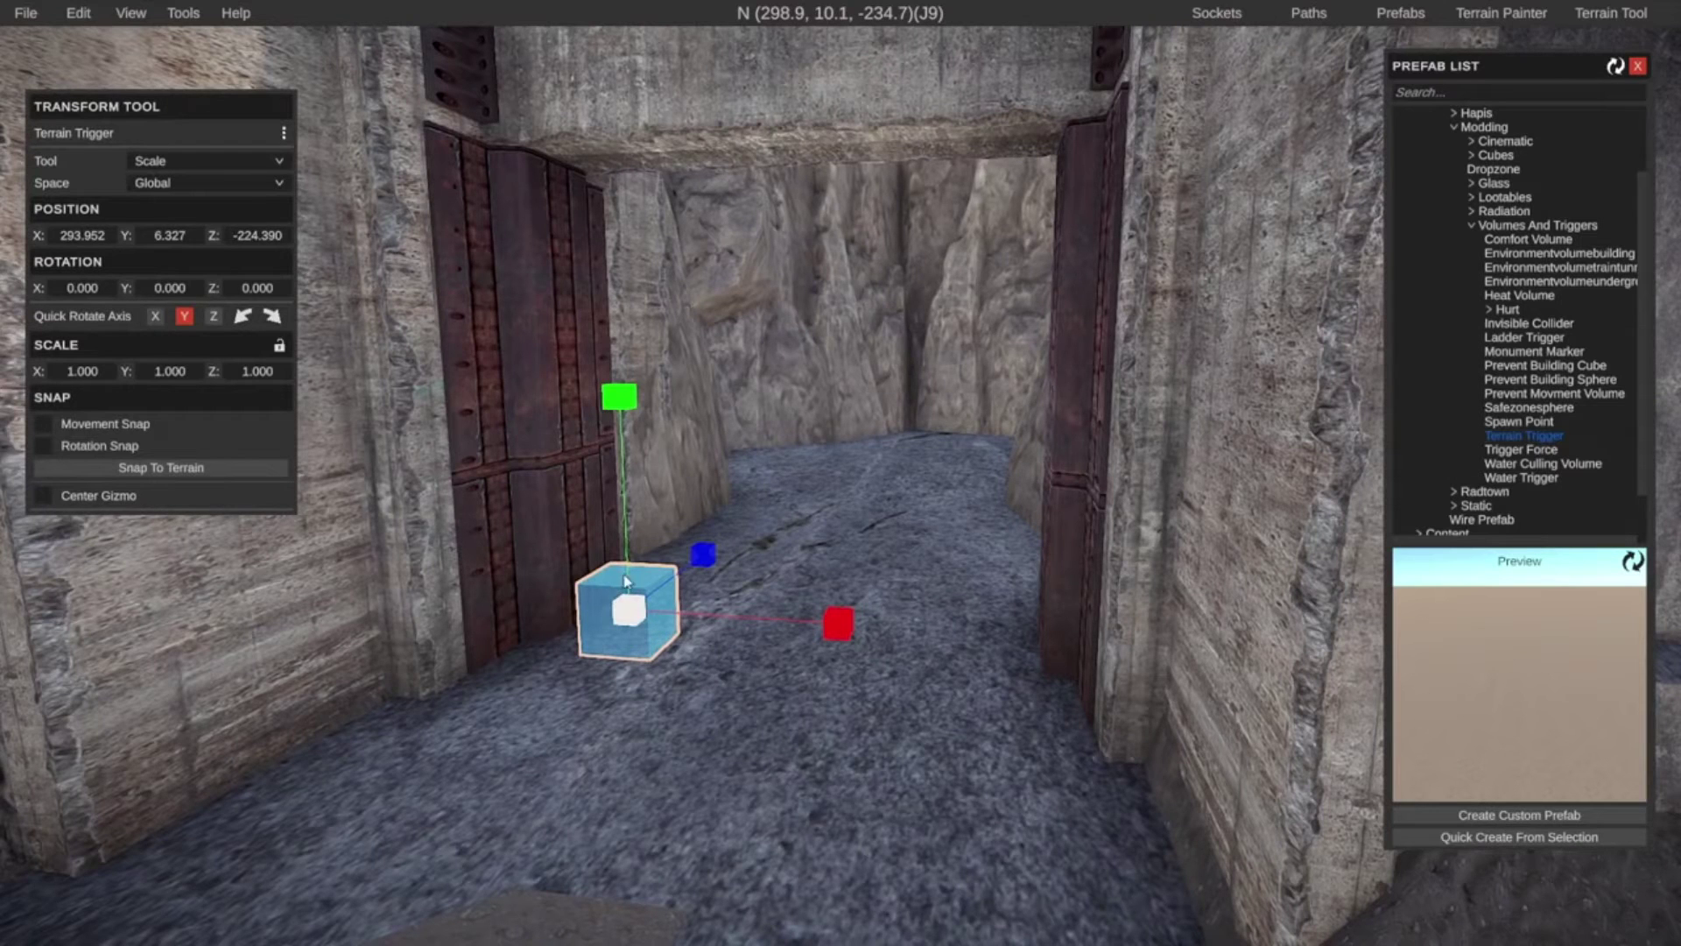
Scale the Terrain Trigger to 11.636 wide and 8.850 high, positioned at X 295.125, Y 8.589 to cover the gate opening
drag(637, 182, 644, 383)
drag(839, 624, 1409, 733)
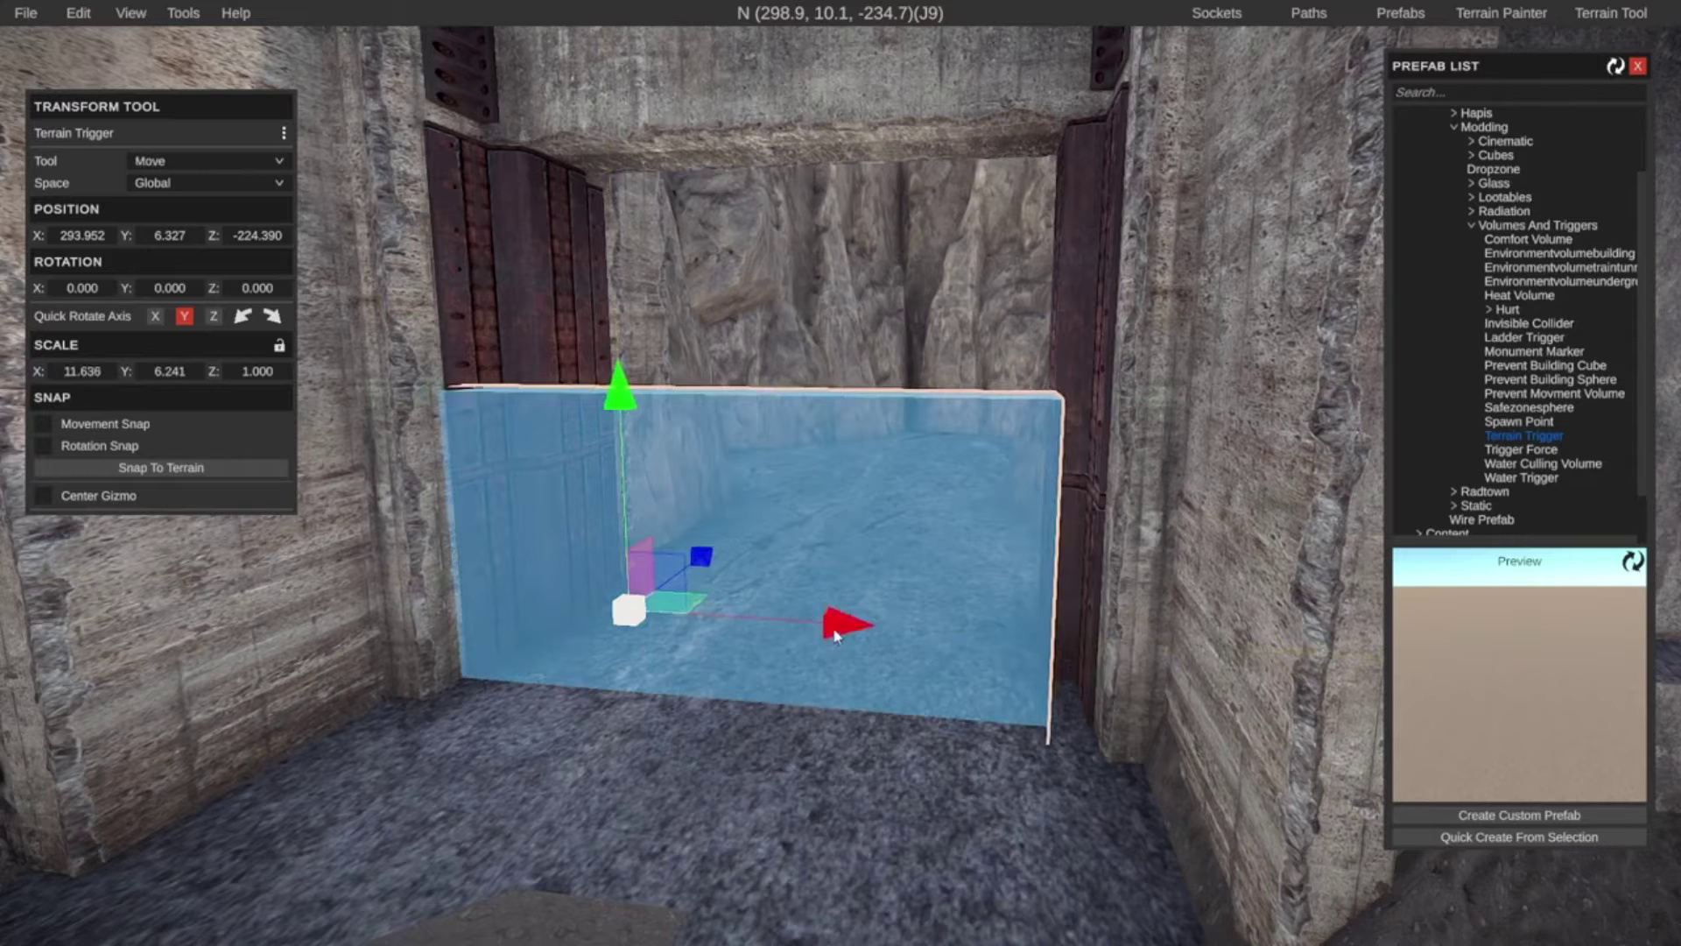
drag(836, 629, 915, 632)
drag(711, 396, 703, 182)
key(r)
drag(709, 98, 710, 88)
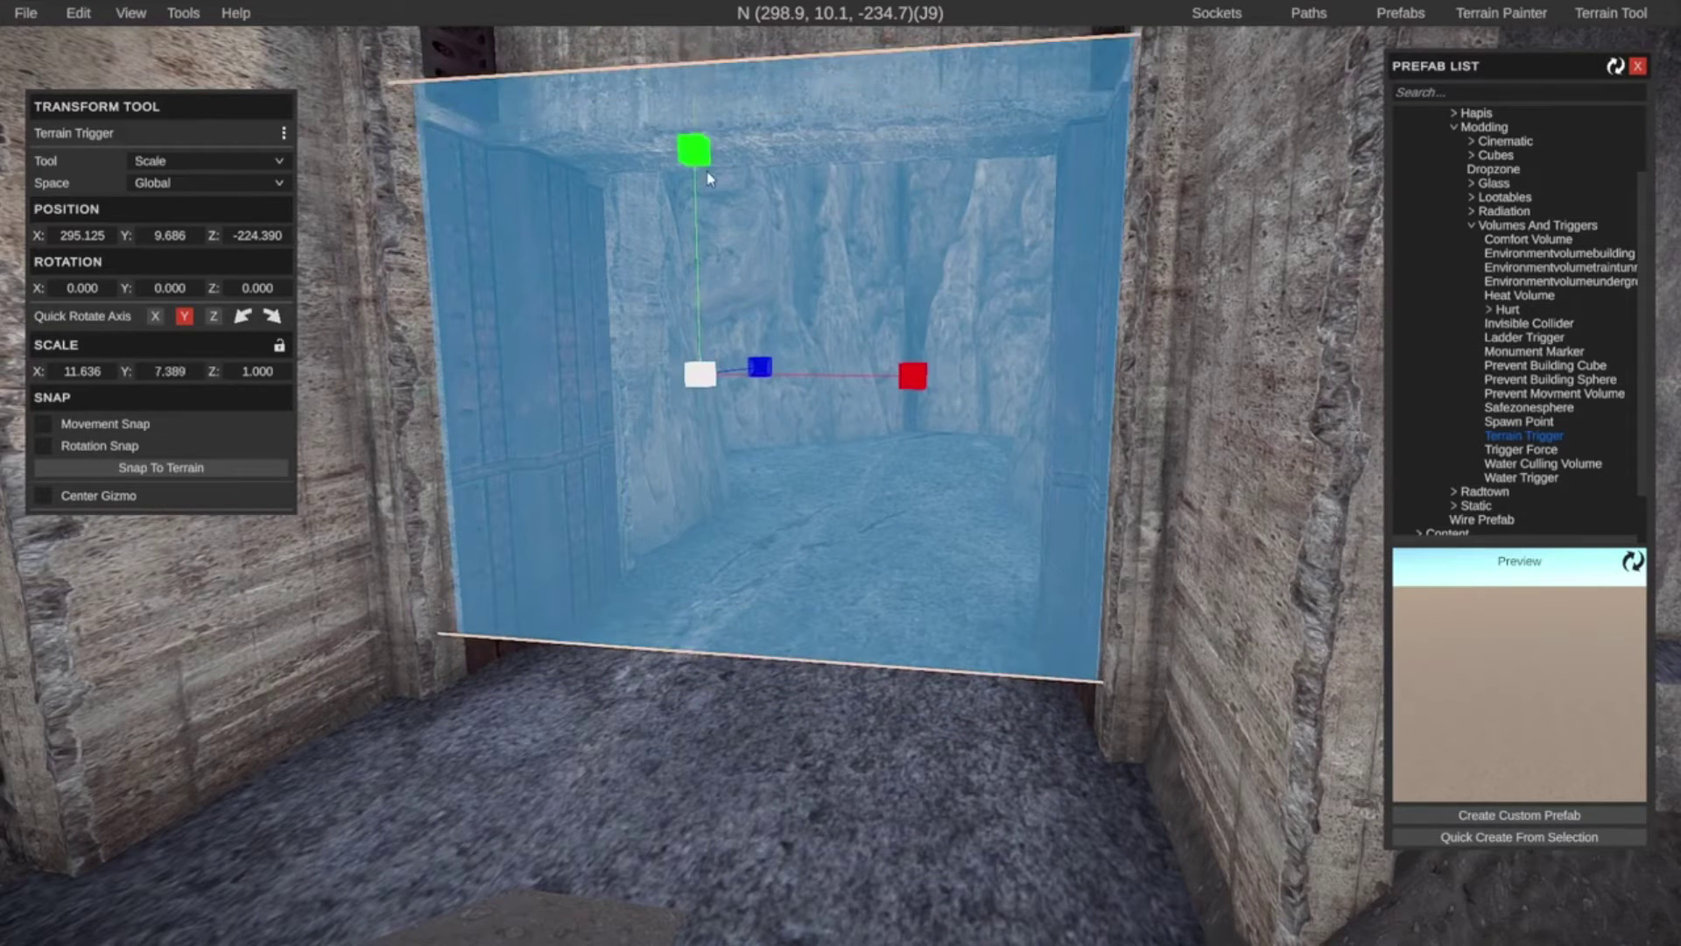
drag(697, 216, 696, 121)
right_drag(722, 491, 592, 691)
Deepen the gate's Terrain Trigger to a Z scale of 7.001 and shift it inward to about Z -221
key(s)
key(d)
key(a)
key(s)
key(w)
key(d)
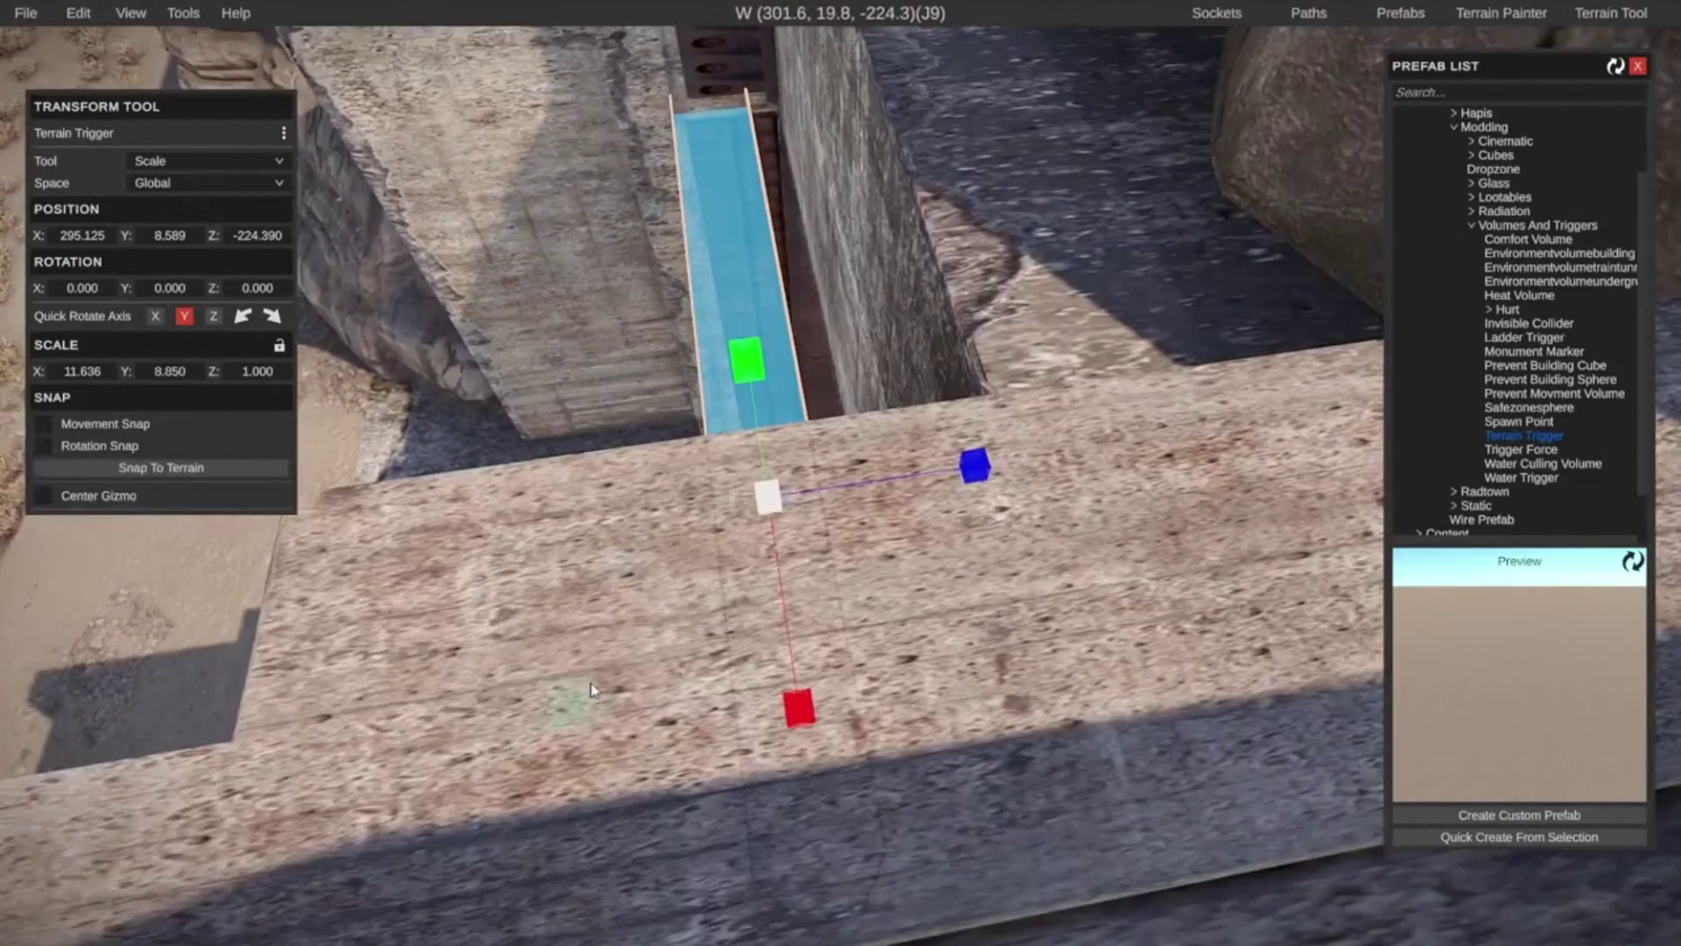
drag(1007, 474, 1338, 455)
drag(1013, 461, 1196, 448)
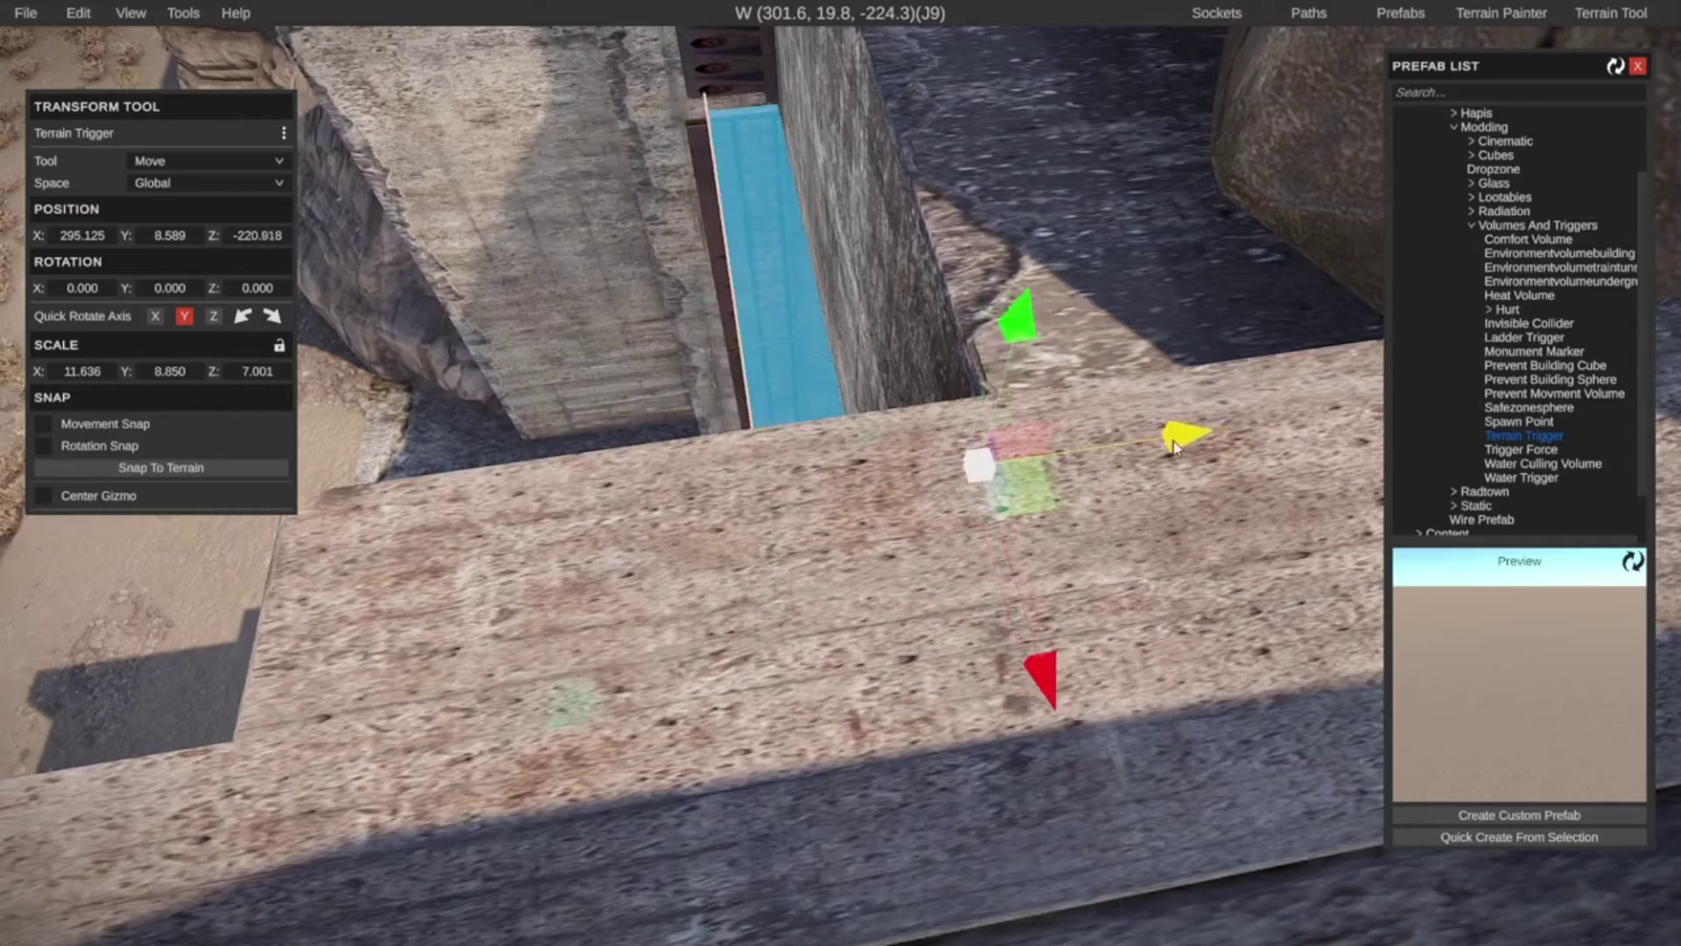
Examine how the Terrain Trigger fits the gate opening from above, from the front and from close up
key(a)
right_drag(846, 585, 1429, 364)
key(s)
key(w)
key(w)
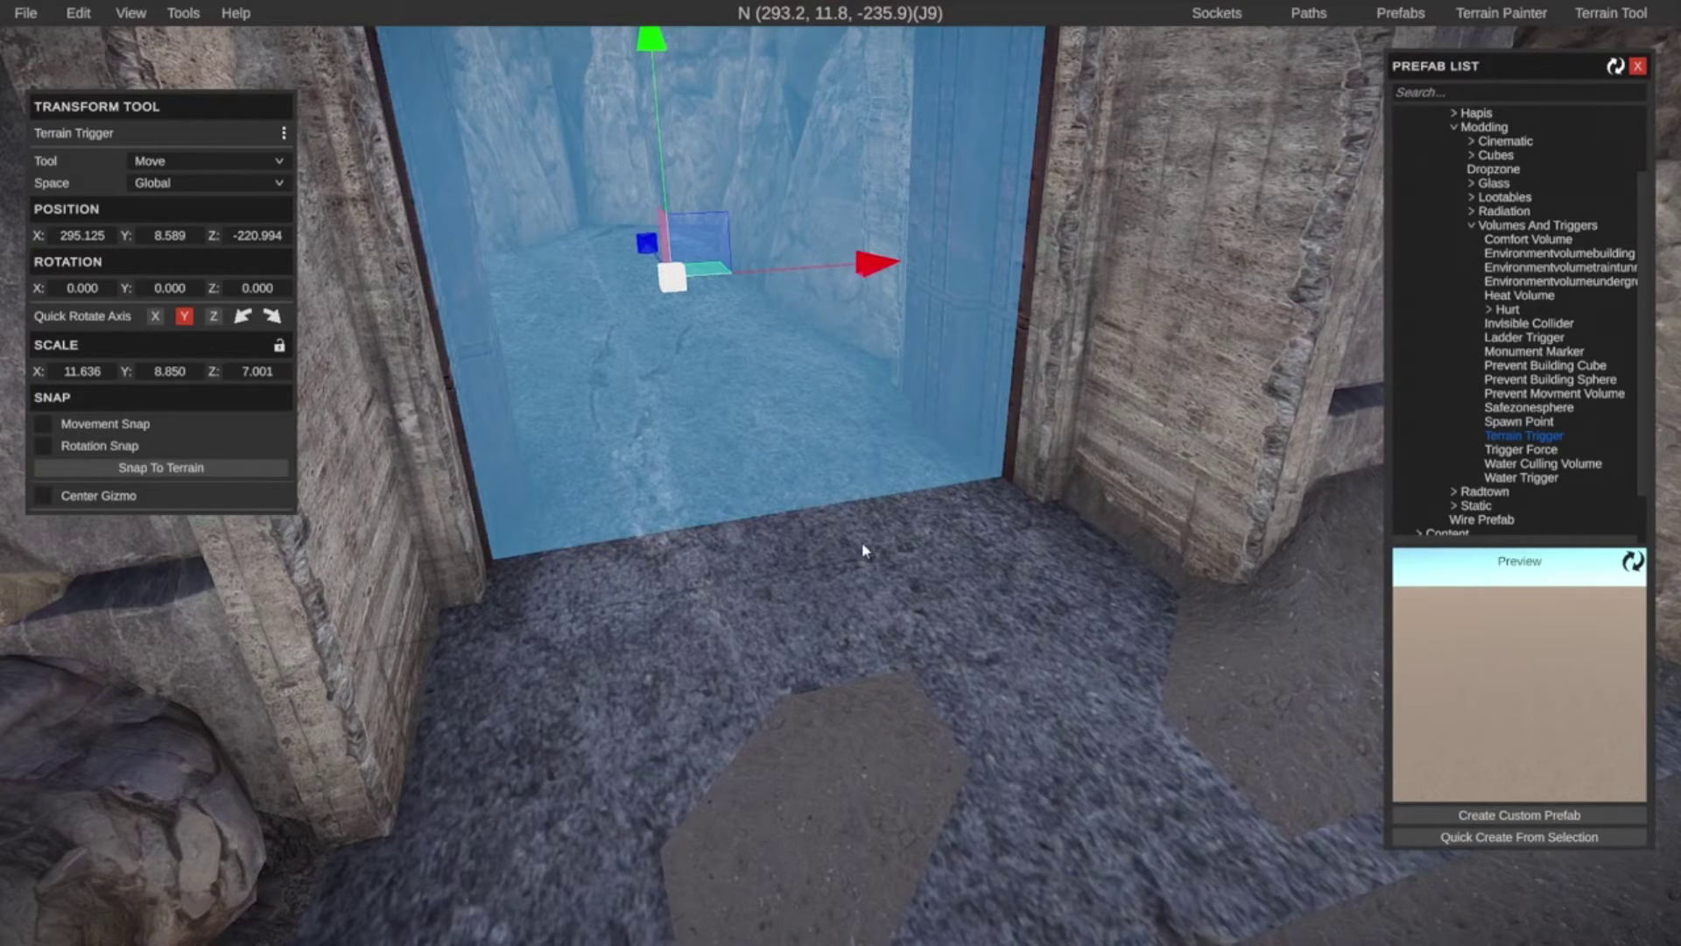
right_drag(645, 553, 697, 547)
right_drag(687, 685, 526, 805)
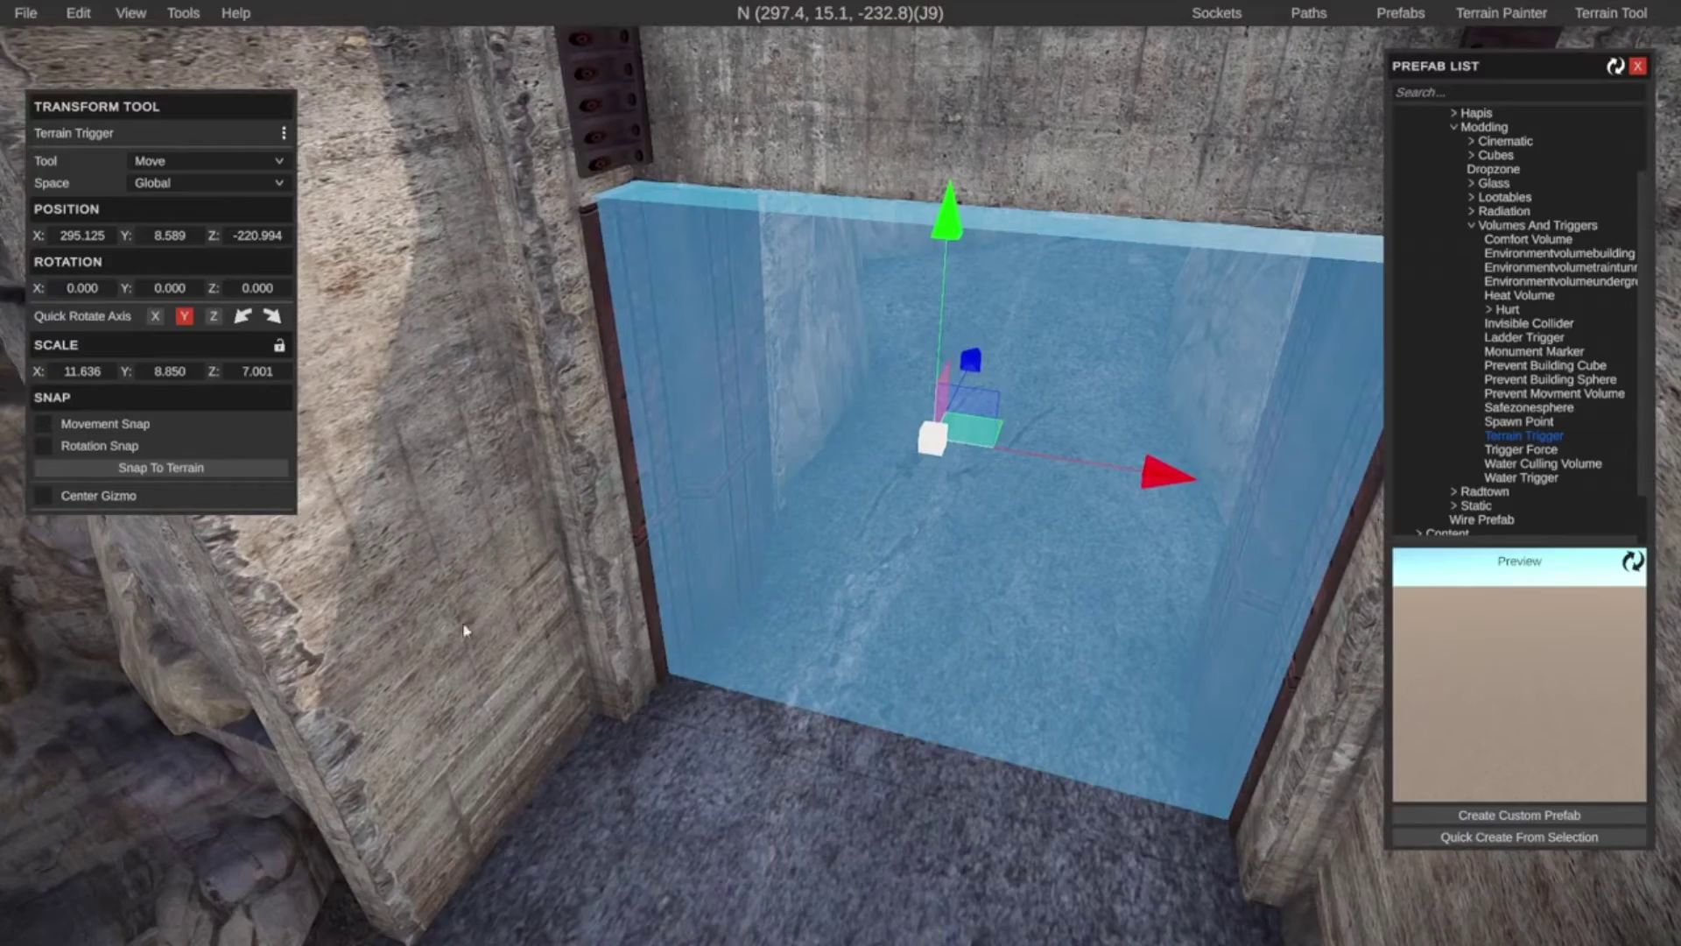
right_drag(926, 762, 906, 612)
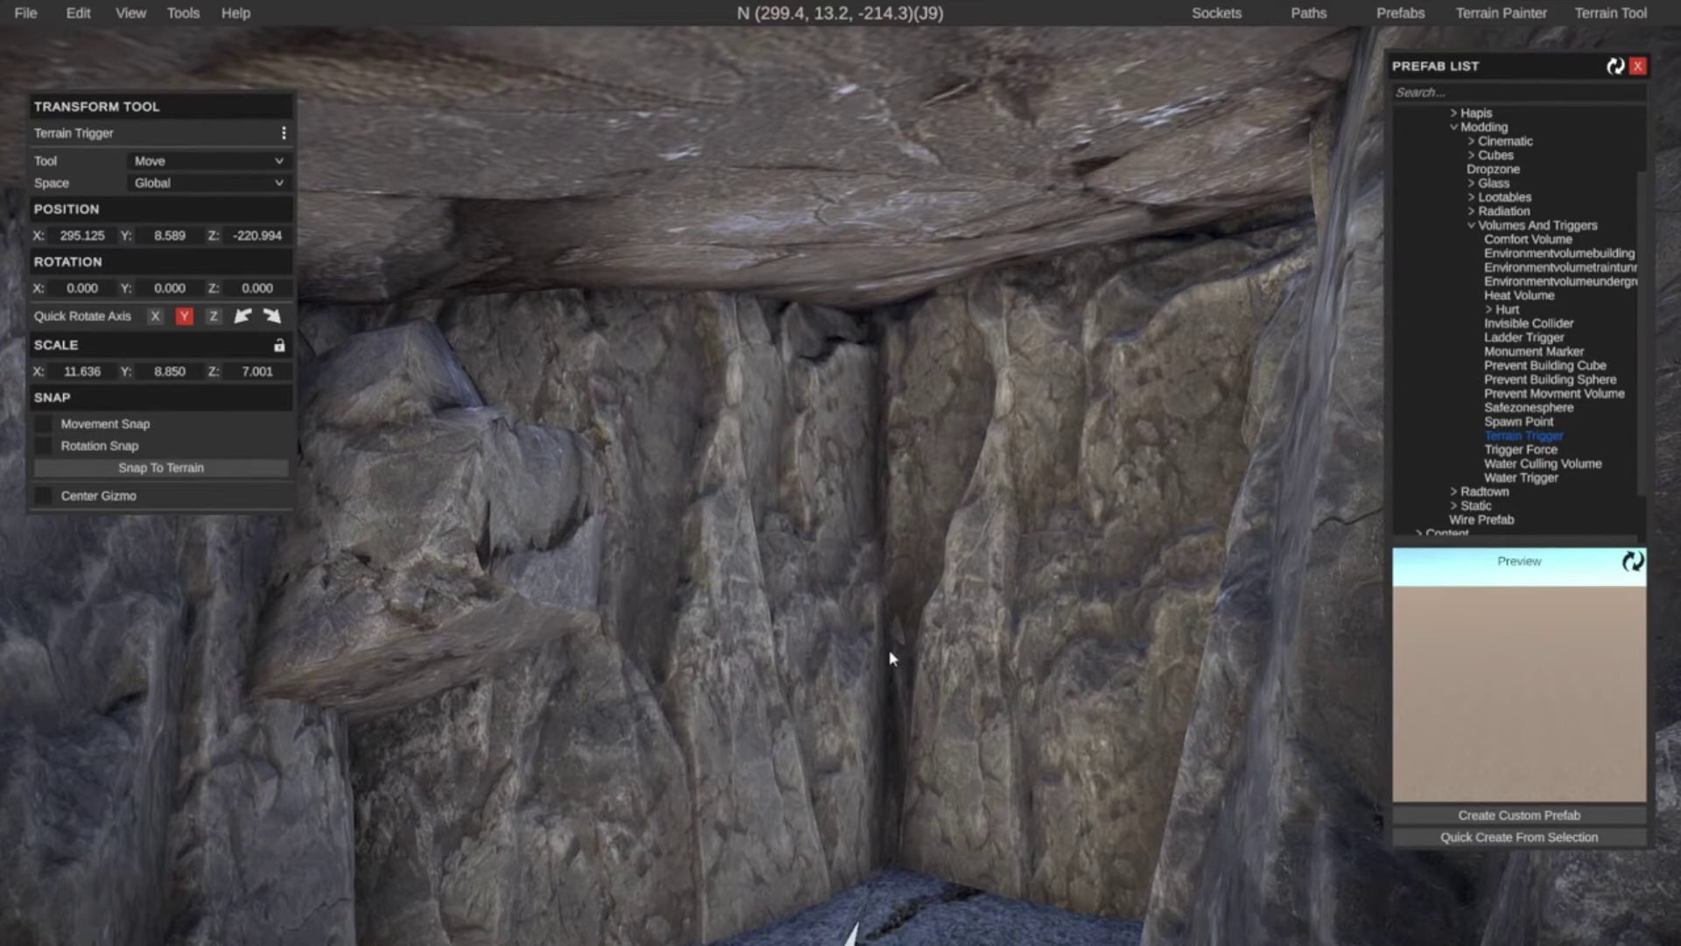
Duplicate the gate's Terrain Trigger and move the copy deeper into the passage to Z -203.297
right_drag(889, 648, 793, 561)
key(s)
key(ctrl+d)
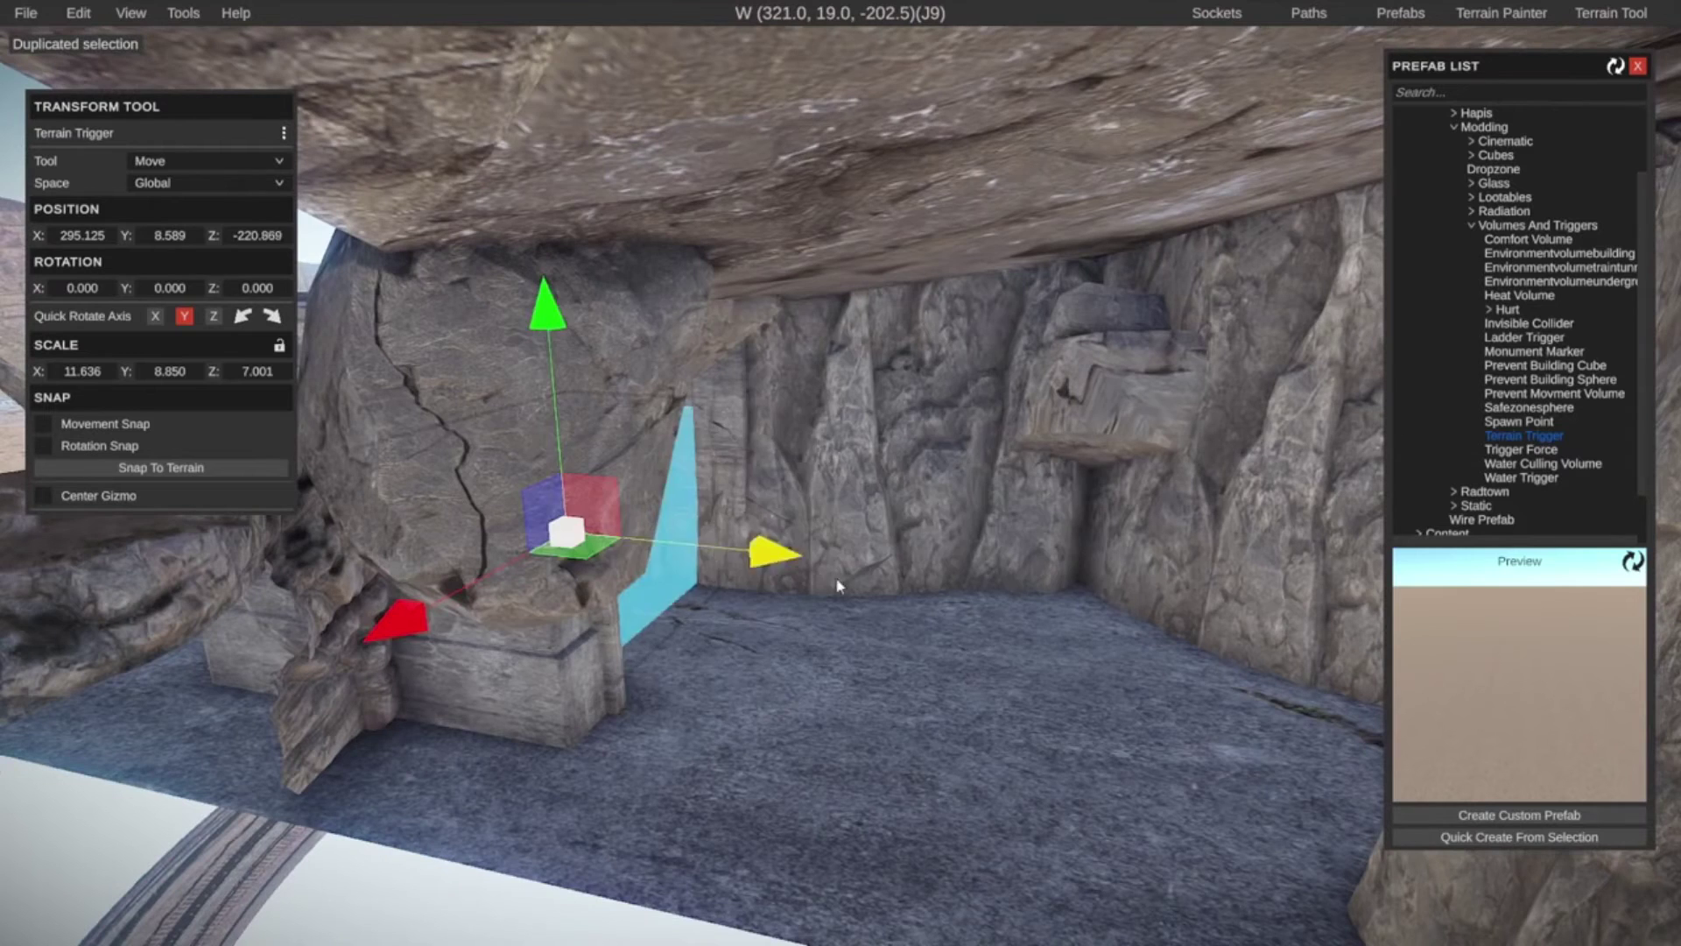
drag(838, 585, 1105, 647)
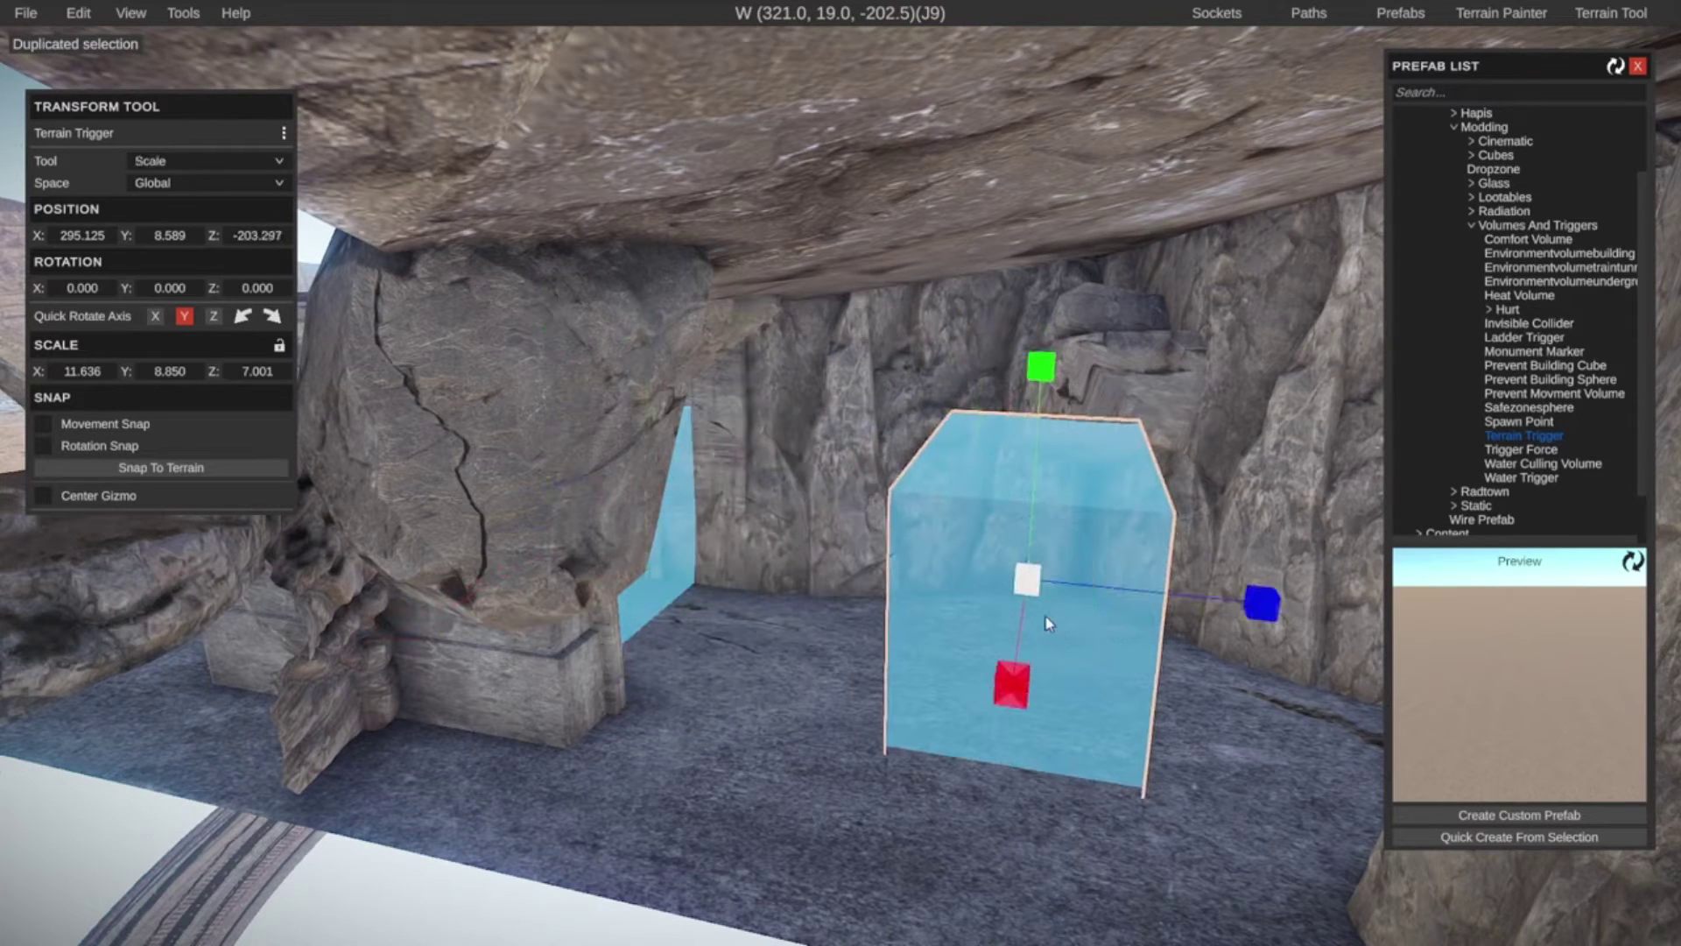
Enlarge the copied trigger to a scale of 20.744 by 15.777 by 25.000 and raise it to about Y 12.5
drag(1030, 589, 1090, 584)
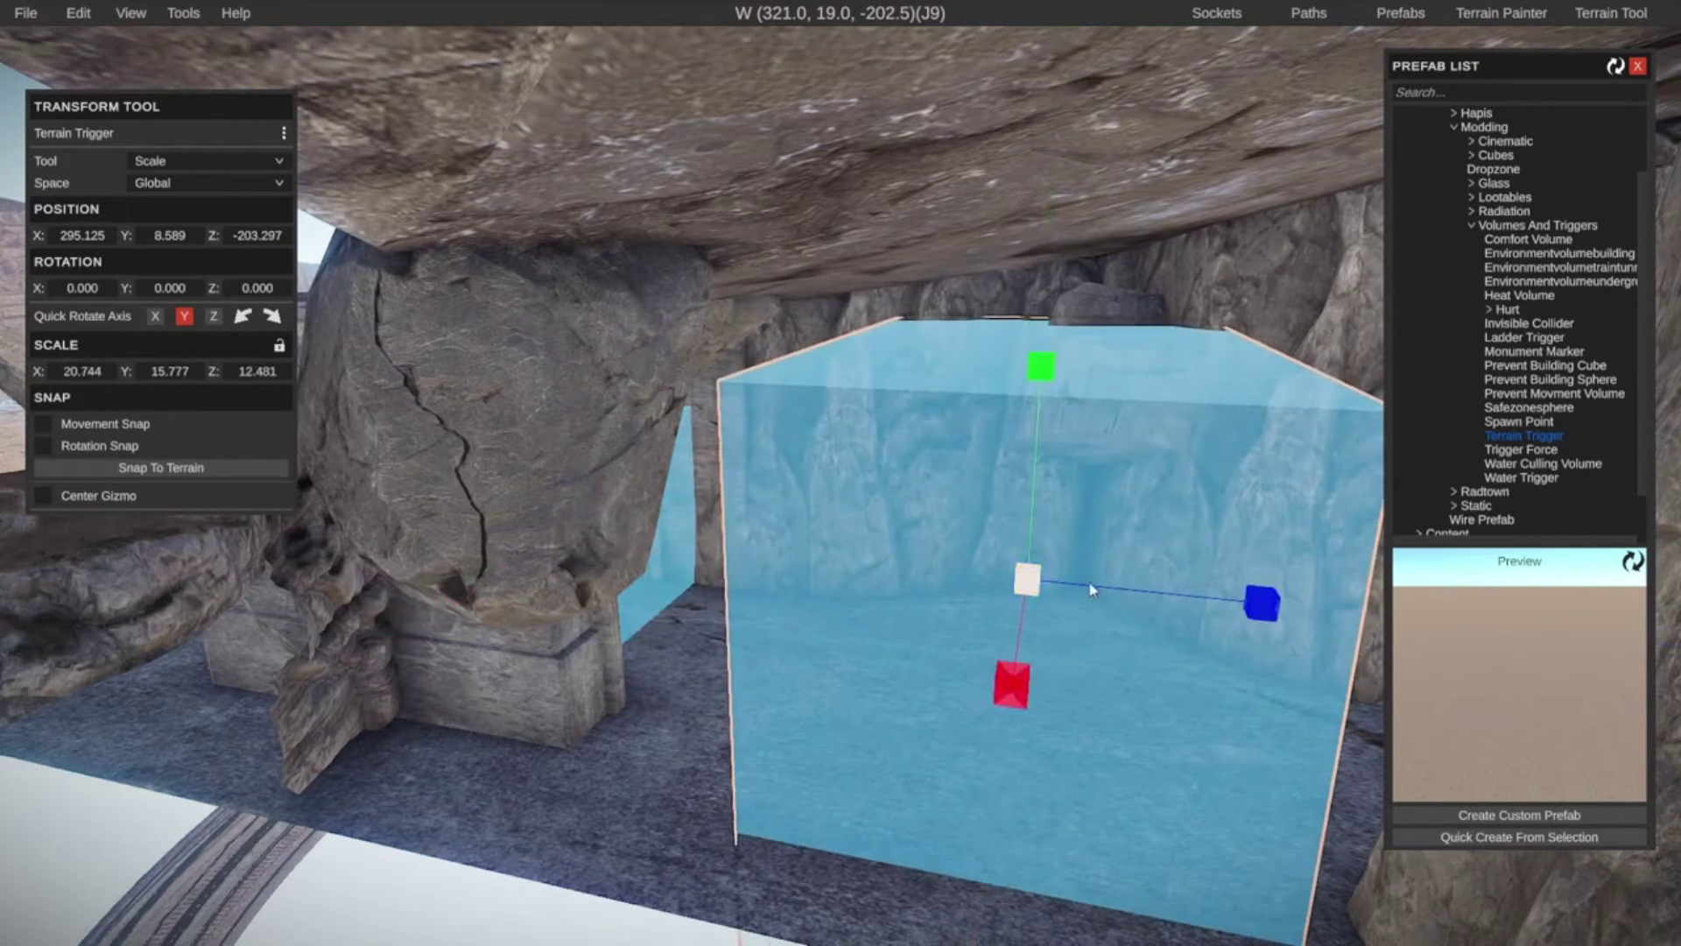
drag(1057, 374, 1050, 258)
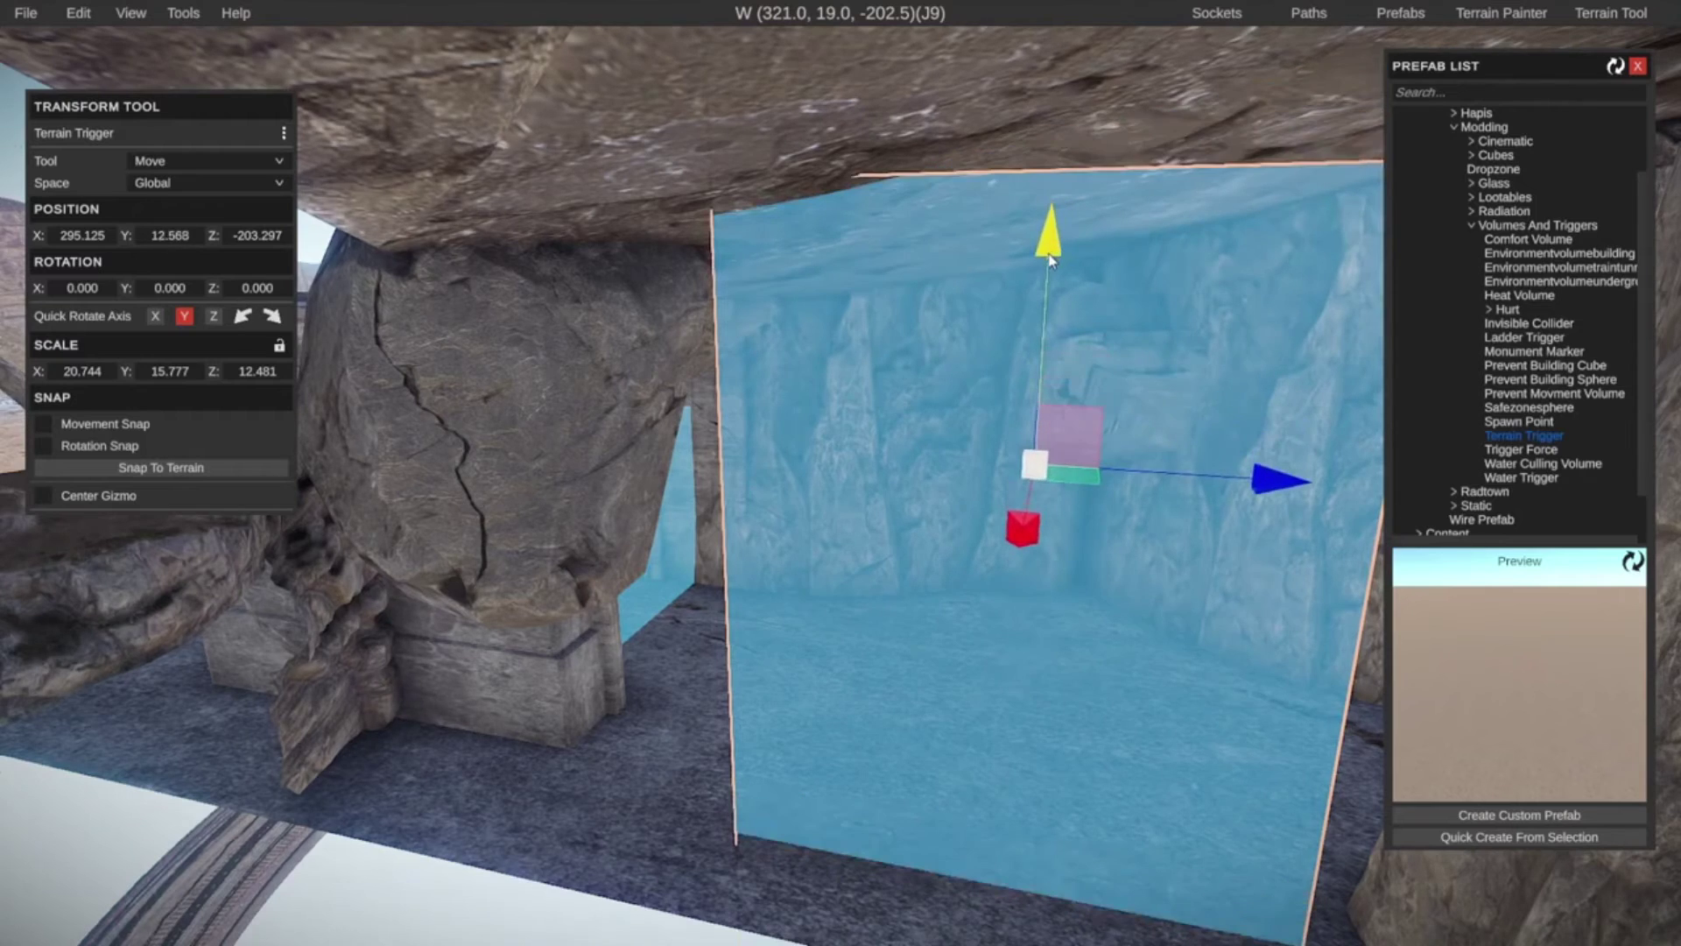
drag(1278, 496, 1676, 506)
Stretch the passage trigger to a Z scale of 28.038 and shift it to Z -204.058 to close the gap at the gate
right_drag(862, 697, 979, 653)
key(w)
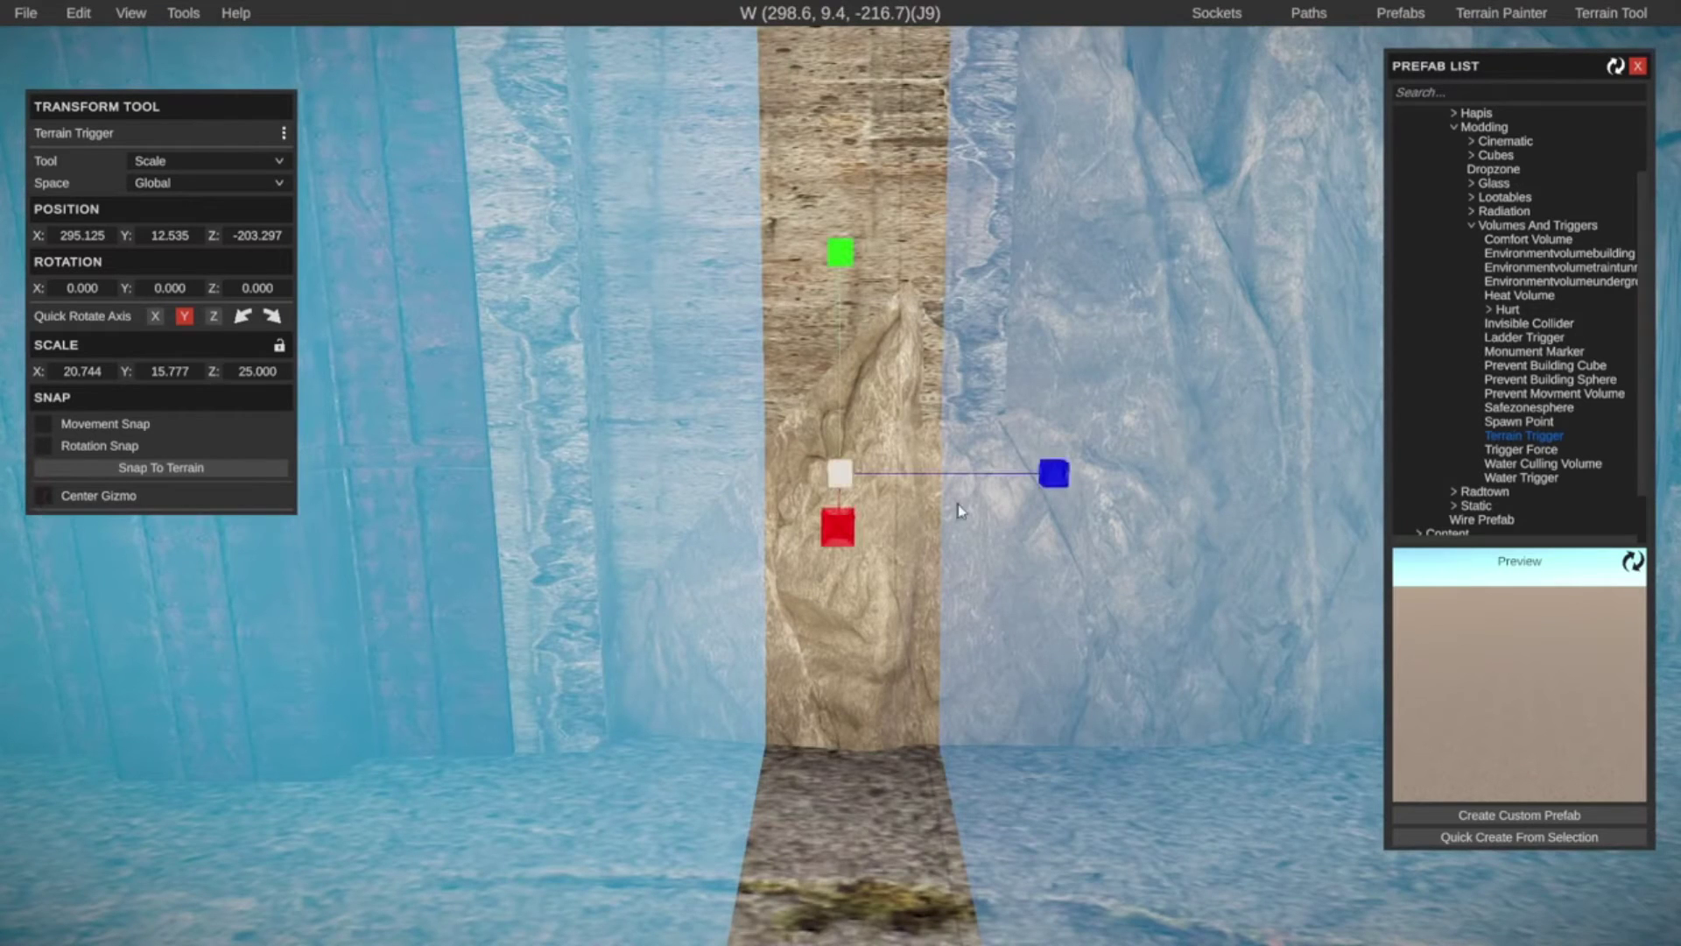
drag(1078, 483, 1284, 480)
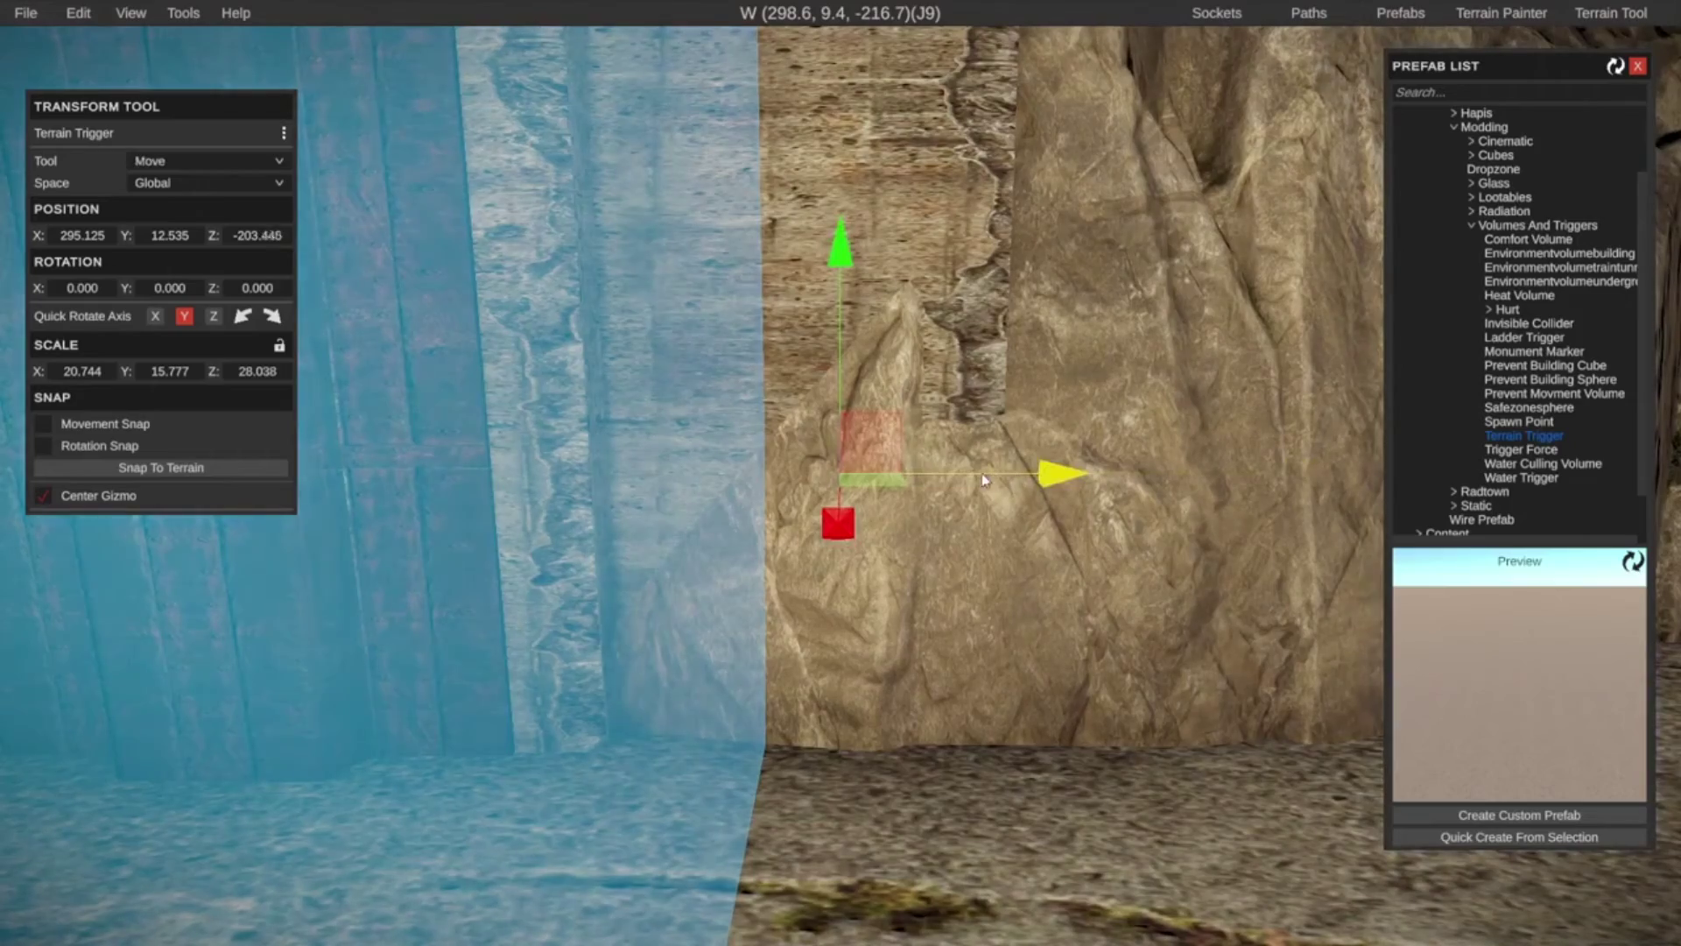
key(a)
key(d)
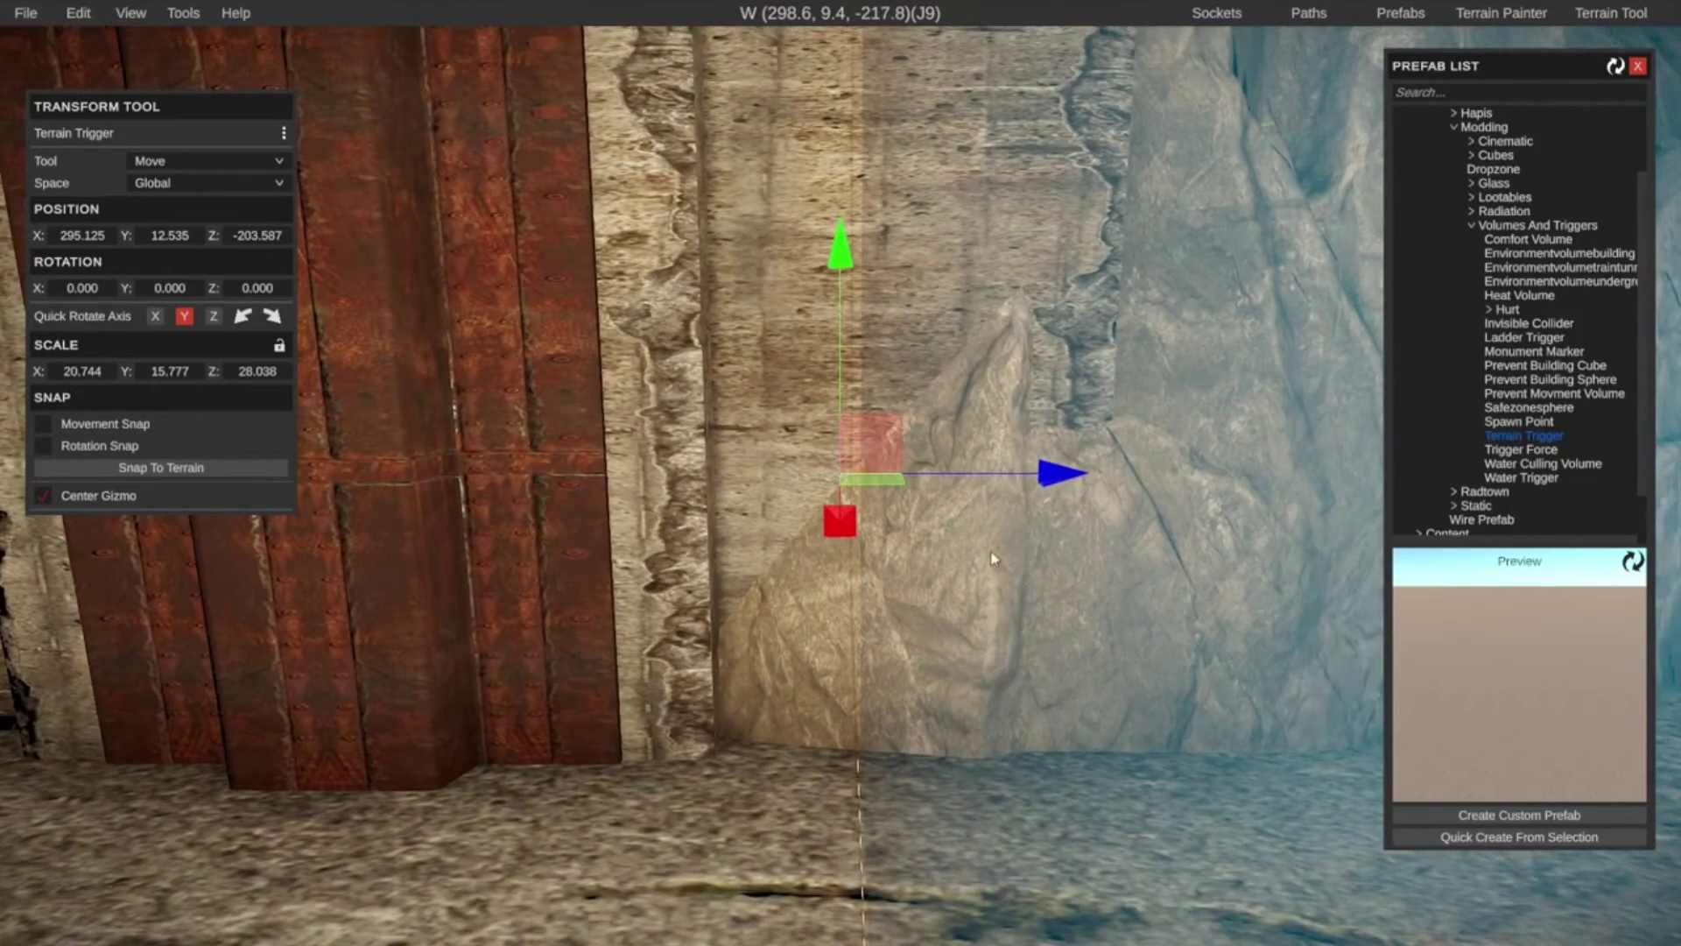
drag(1057, 476, 910, 473)
Increase the passage trigger's height scale to 20.207 so it reaches up into the rock above
key(s)
key(d)
right_drag(910, 472, 788, 613)
key(a)
key(w)
key(w)
key(a)
key(s)
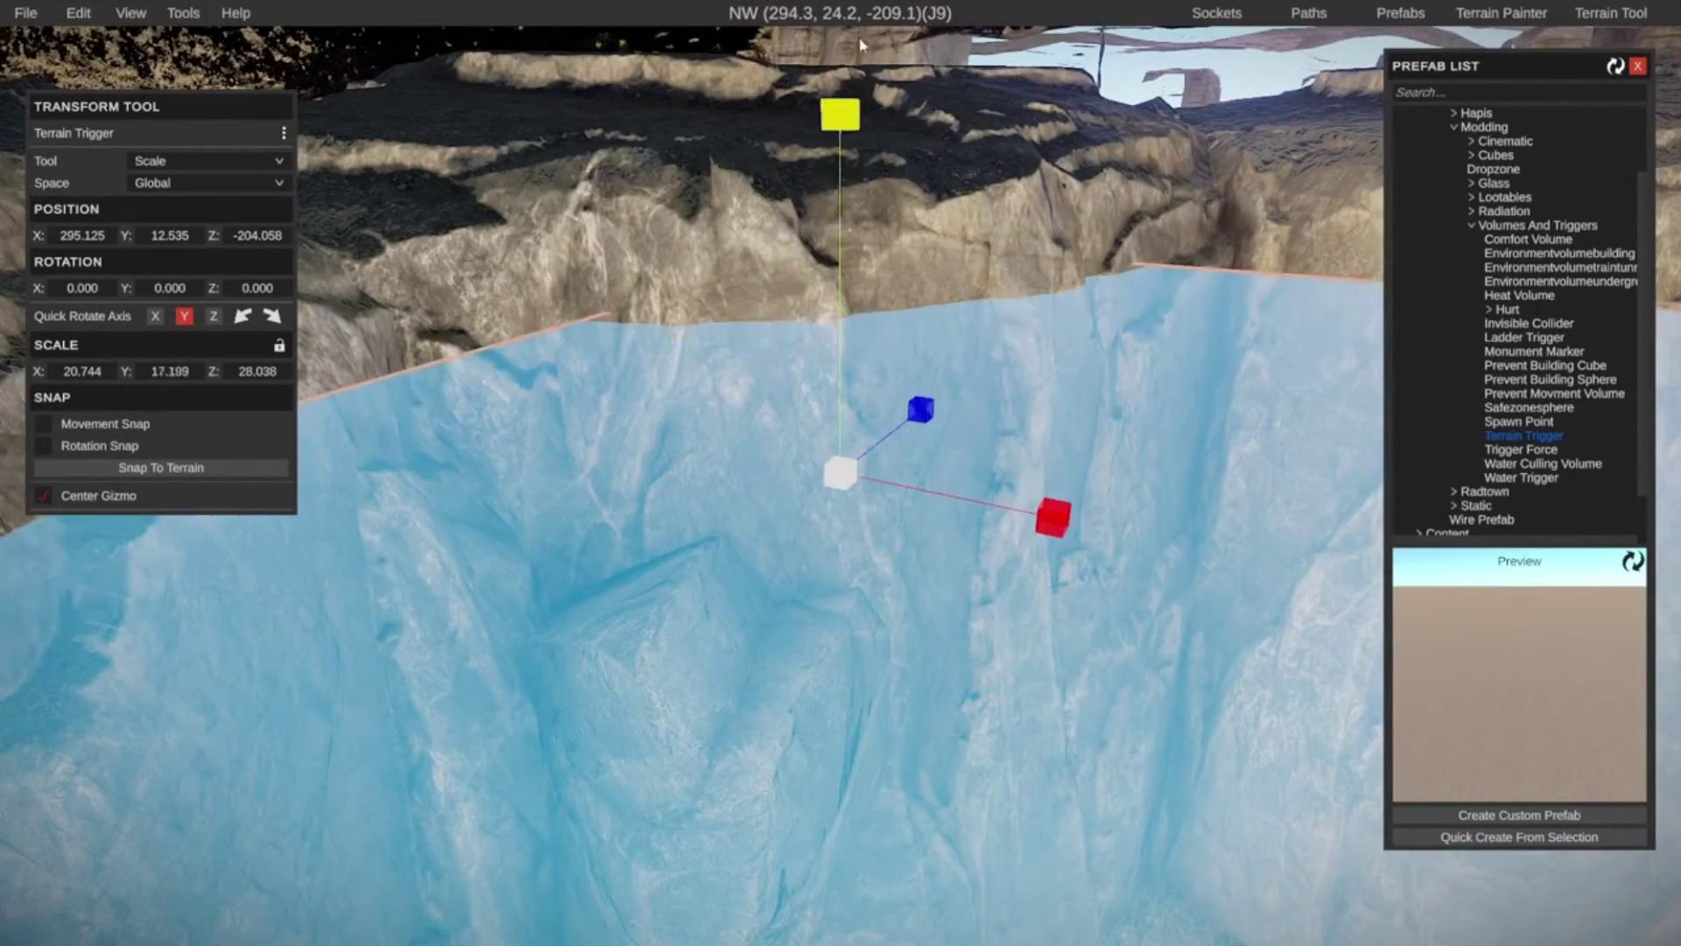
drag(861, 45, 887, 9)
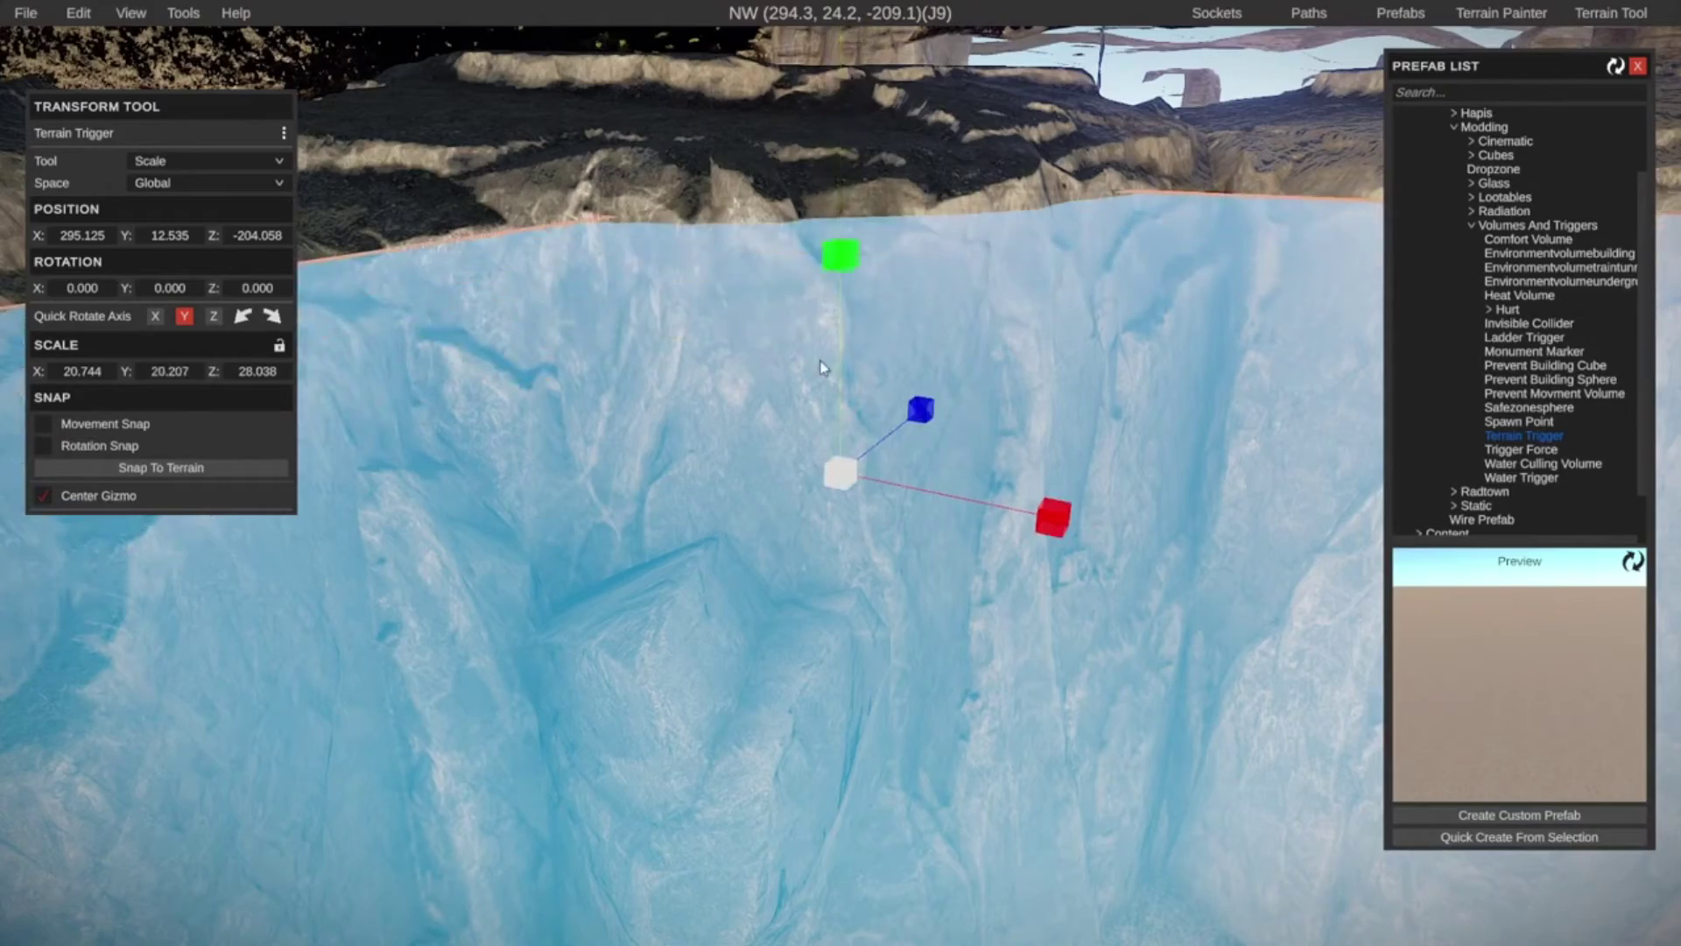
Select the Terrain Trigger in the gate opening and increase its height scale to 9.911
key(s)
right_drag(810, 483, 803, 475)
right_drag(900, 413, 731, 478)
key(d)
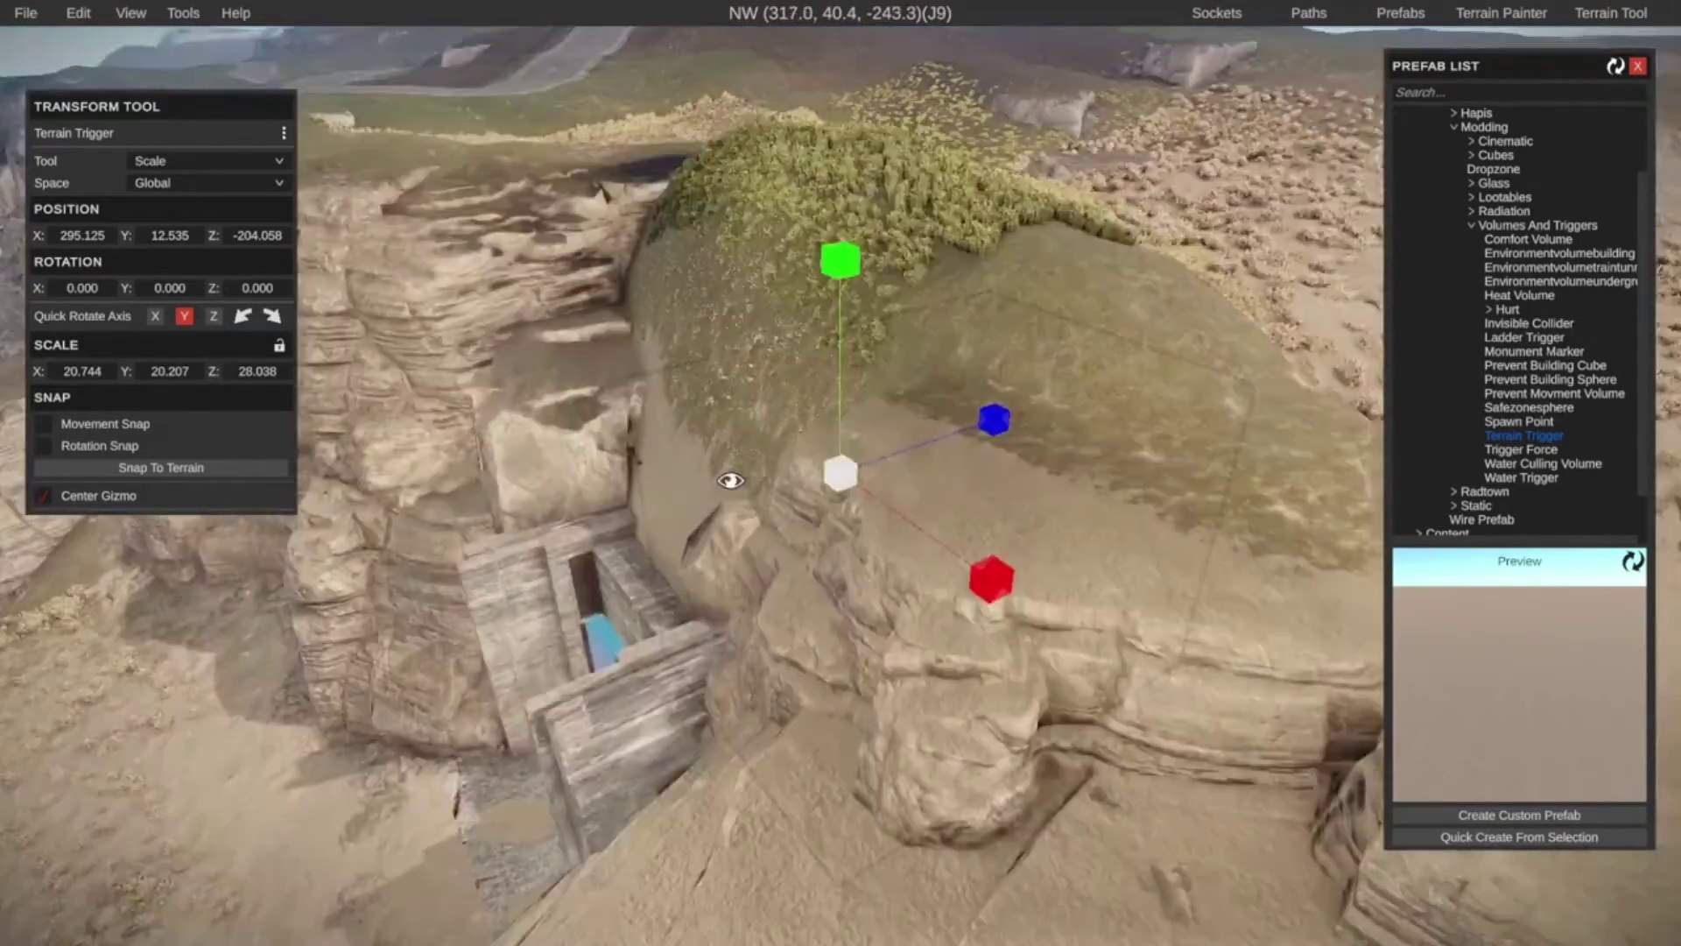
key(a)
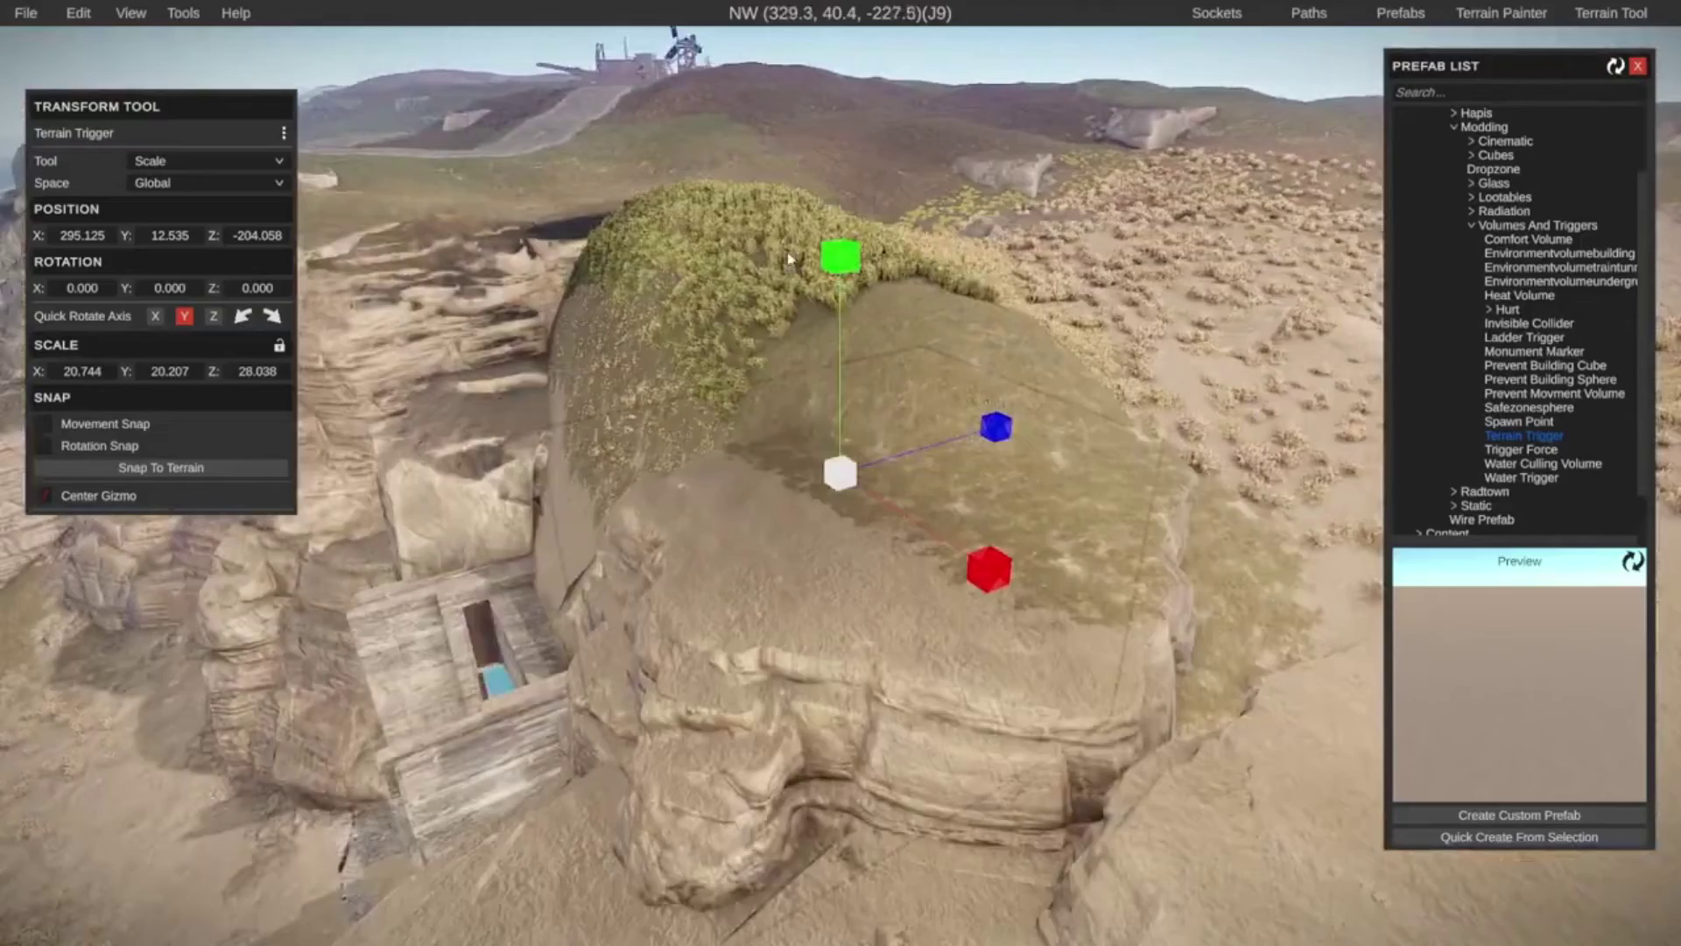
right_drag(938, 376, 444, 304)
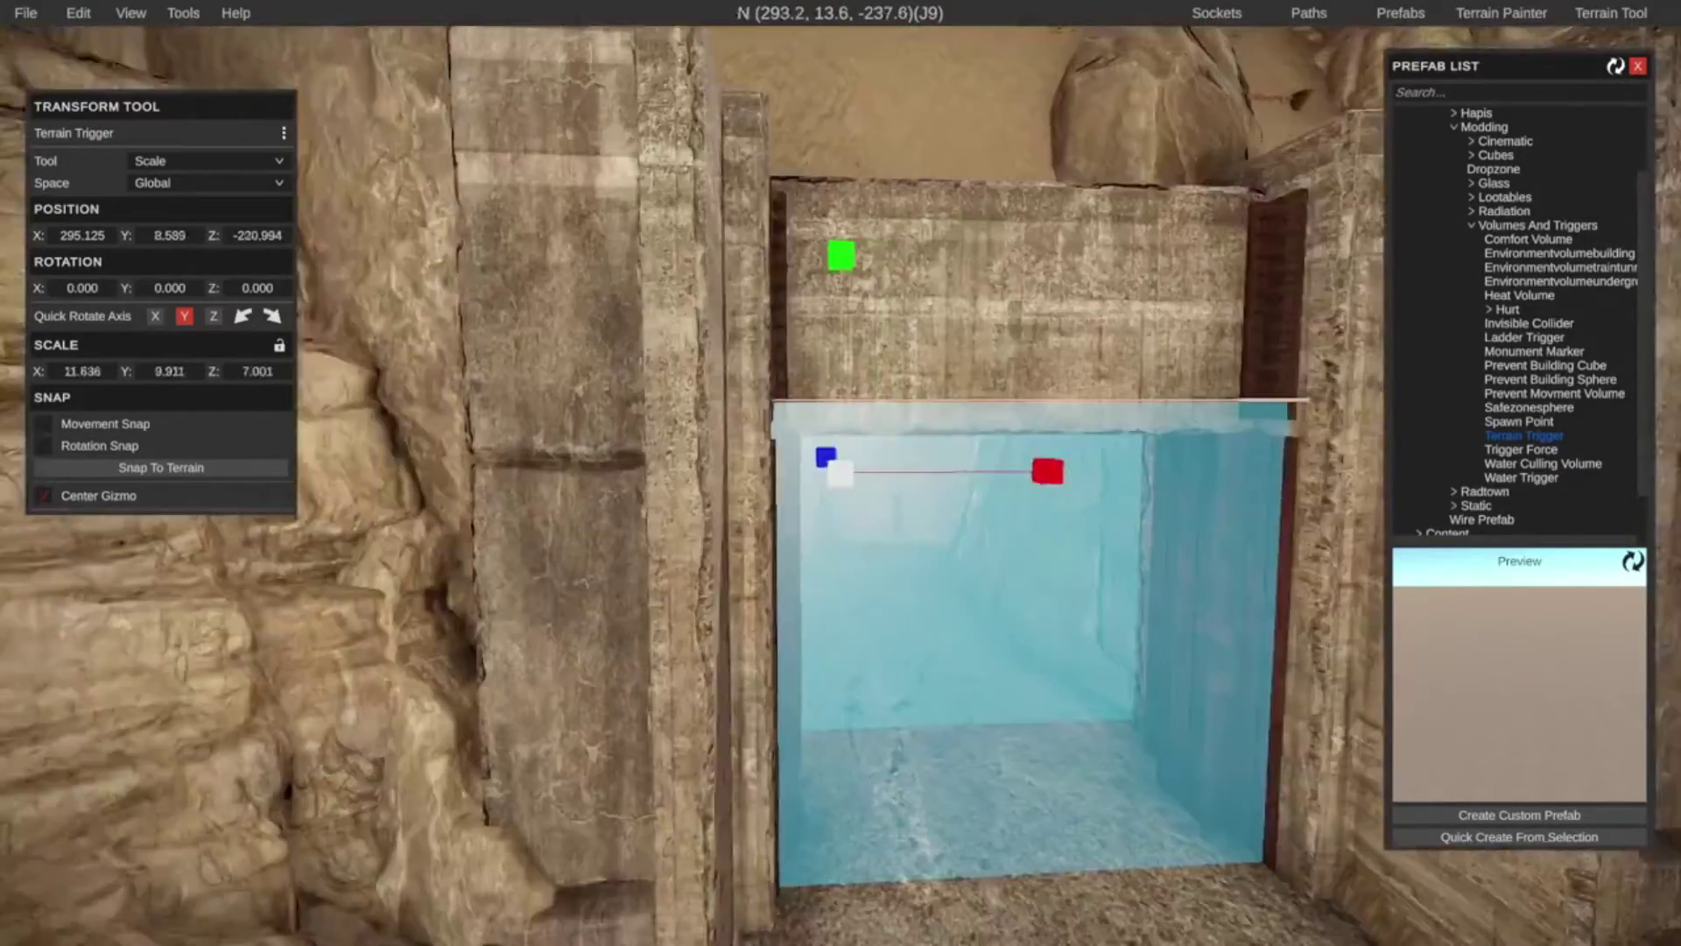
right_drag(444, 304, 525, 306)
Reposition the Rock Cliff A 1 beside the entrance to X 317.348, Y 11.271, Z -207.049, lowering it into the ground
alt+drag(1680, 542, 1593, 667)
click(870, 766)
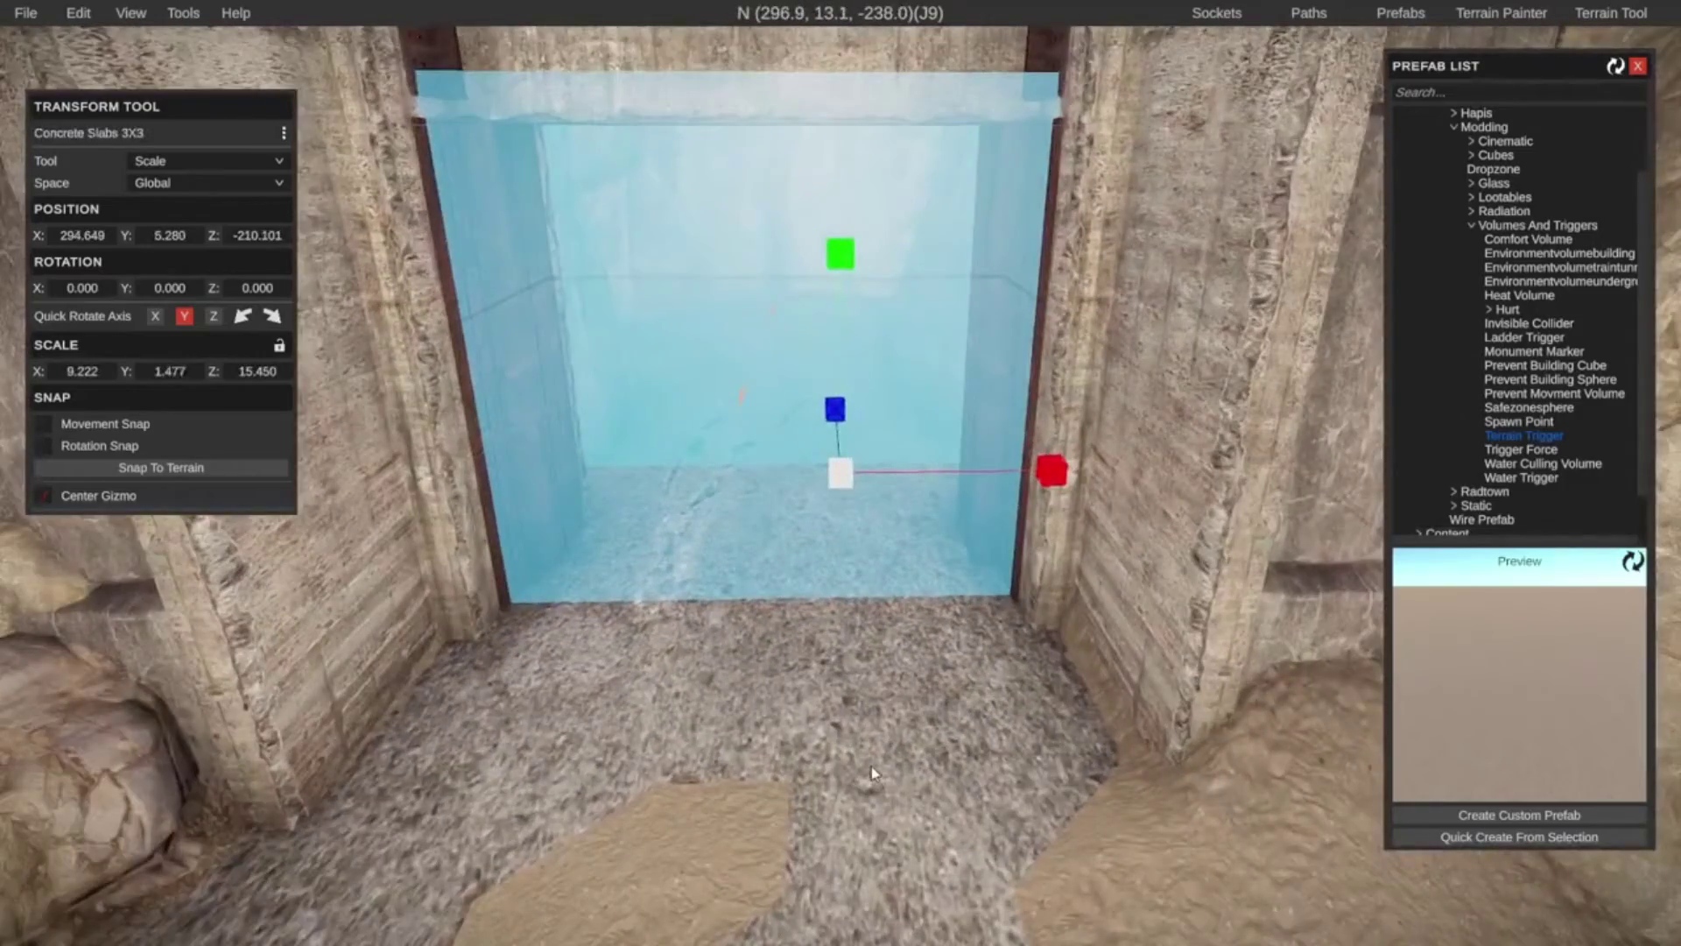
key(w)
right_drag(814, 832, 14, 570)
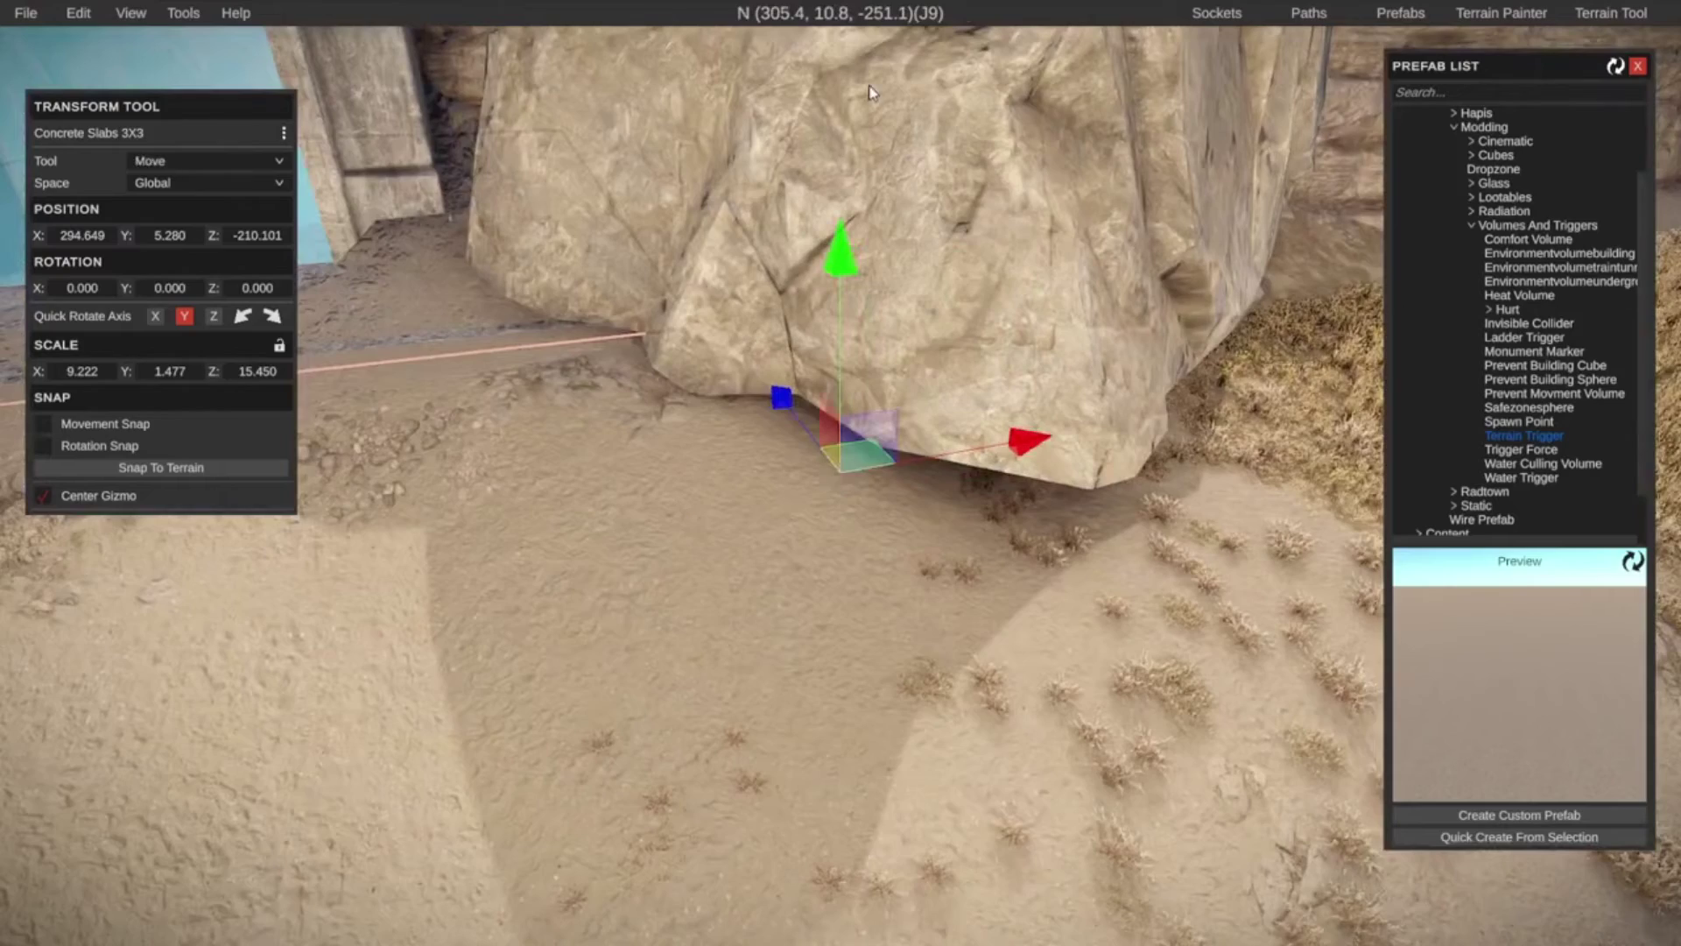
drag(830, 306, 814, 343)
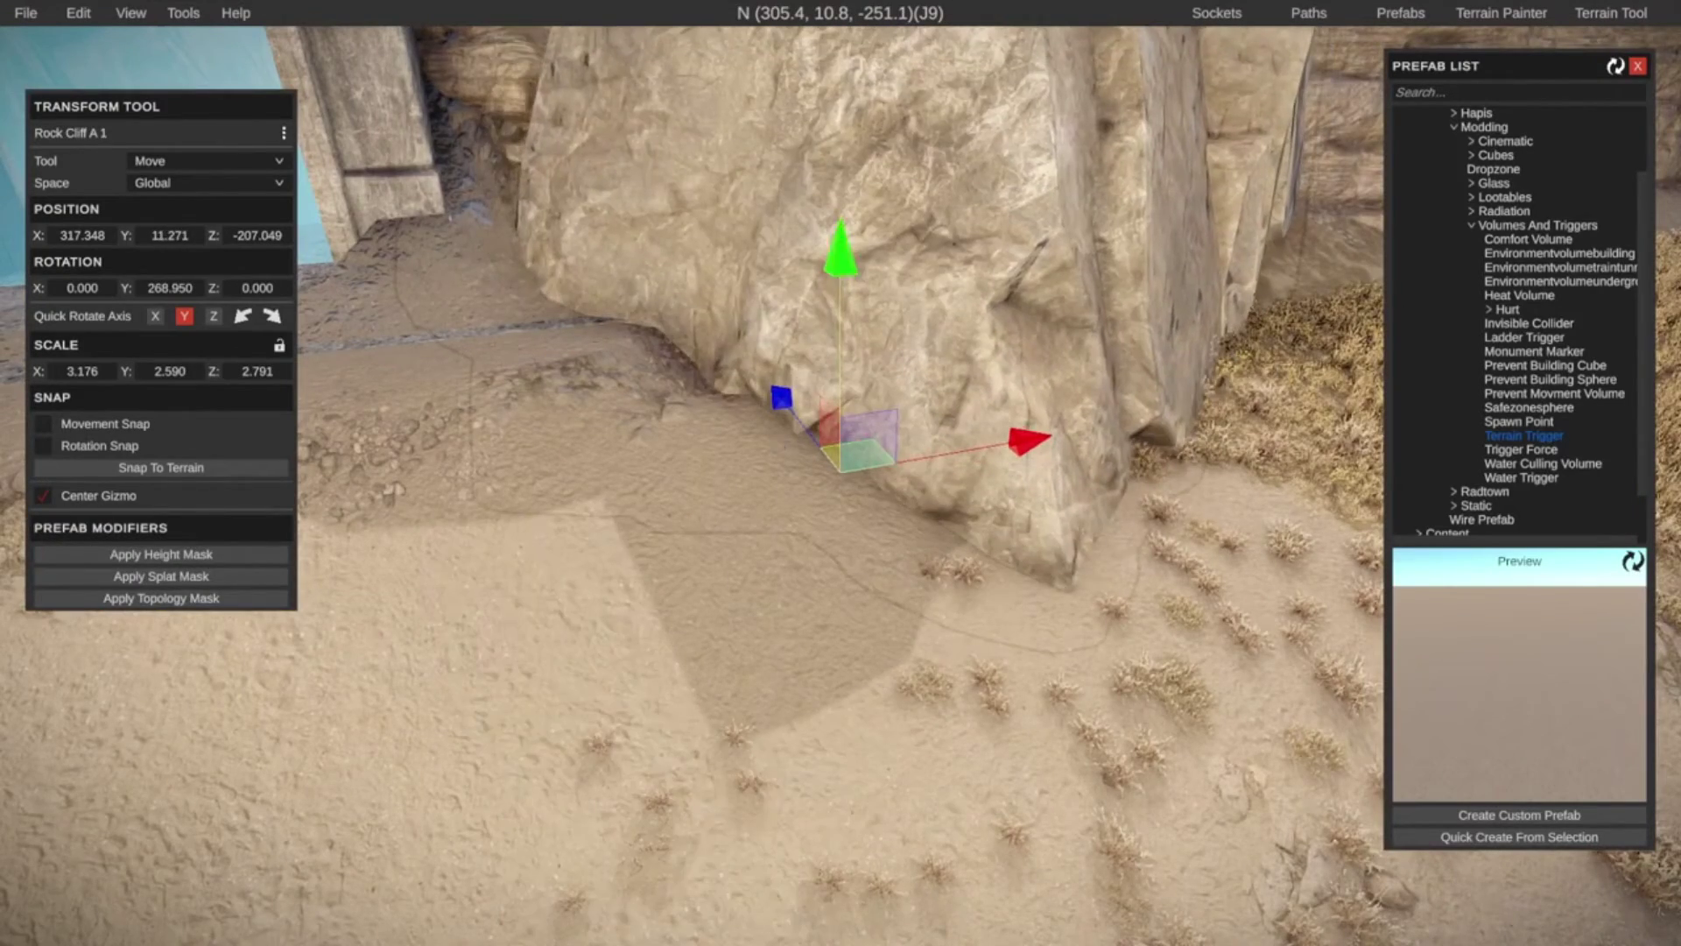
key(s)
right_drag(758, 315, 1070, 567)
key(a)
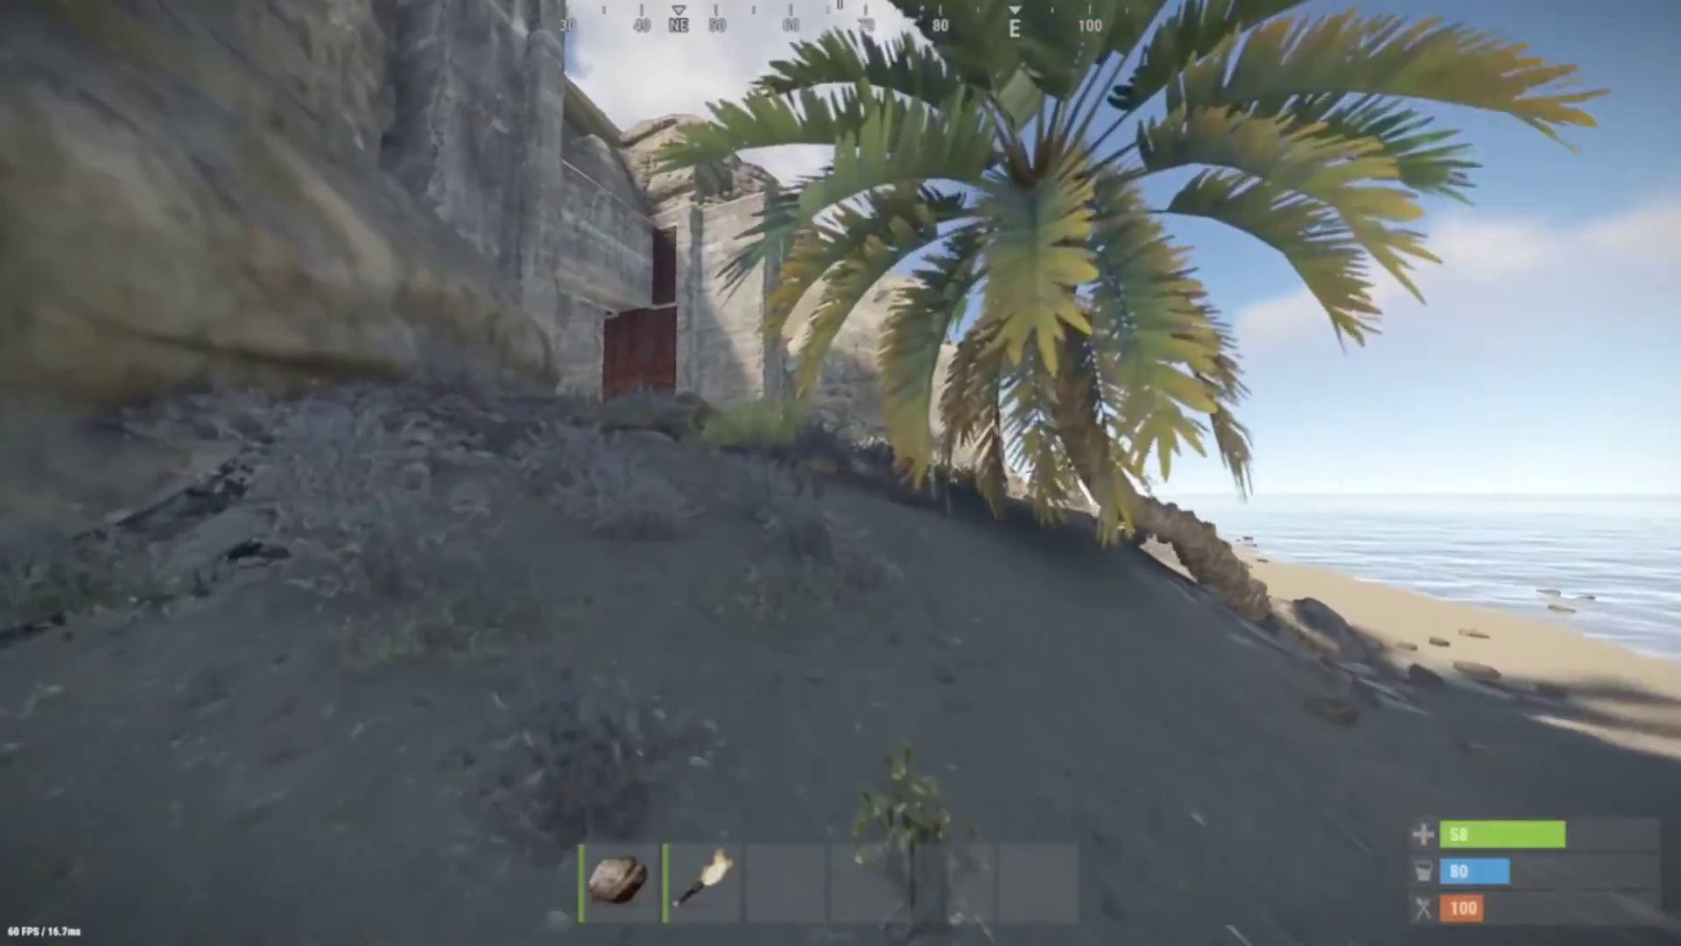
Switch to Rust and walk through the gate to the end of the passage, lighting the torch, to inspect the build
key(w)
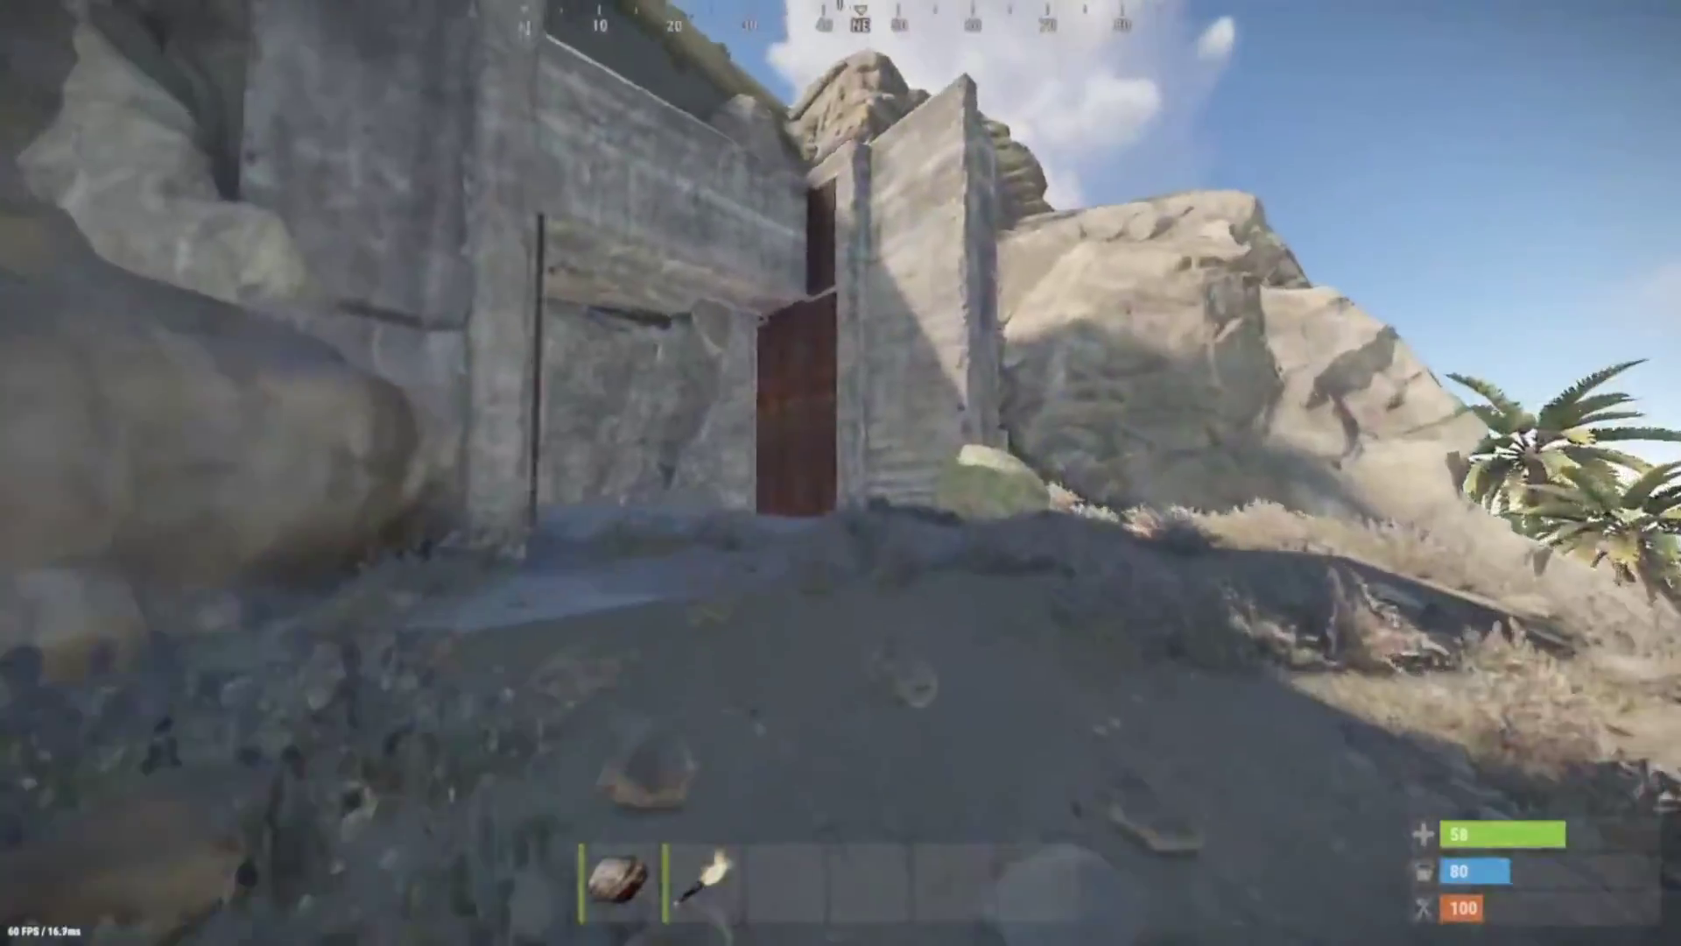
key(w)
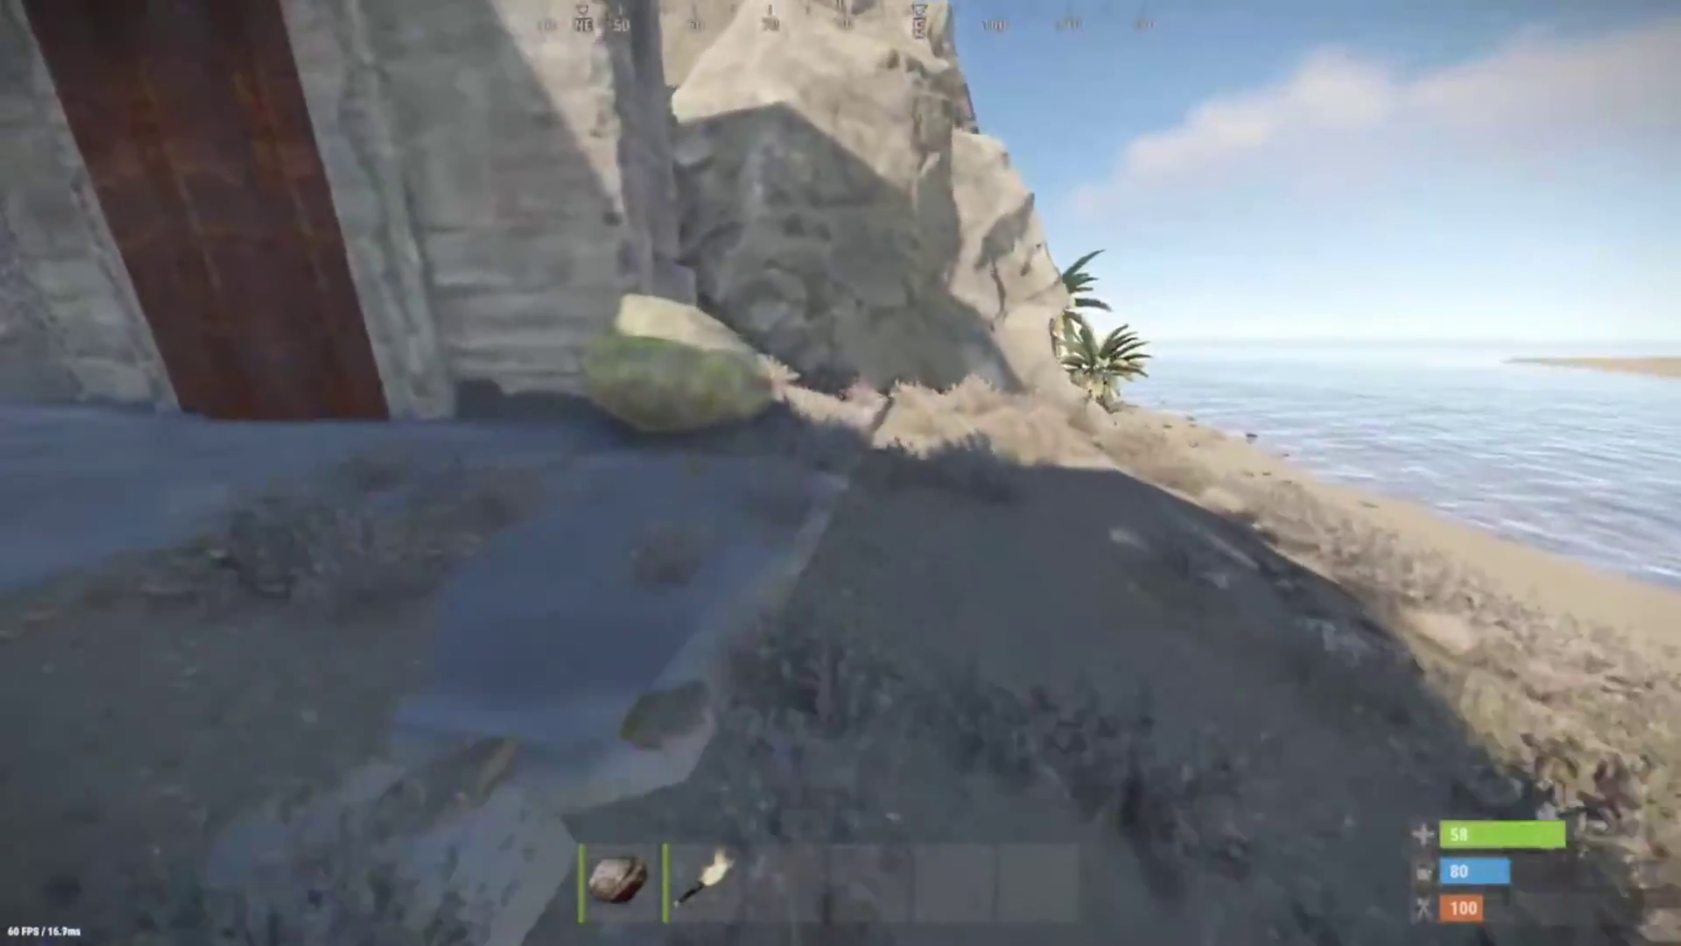
key(w)
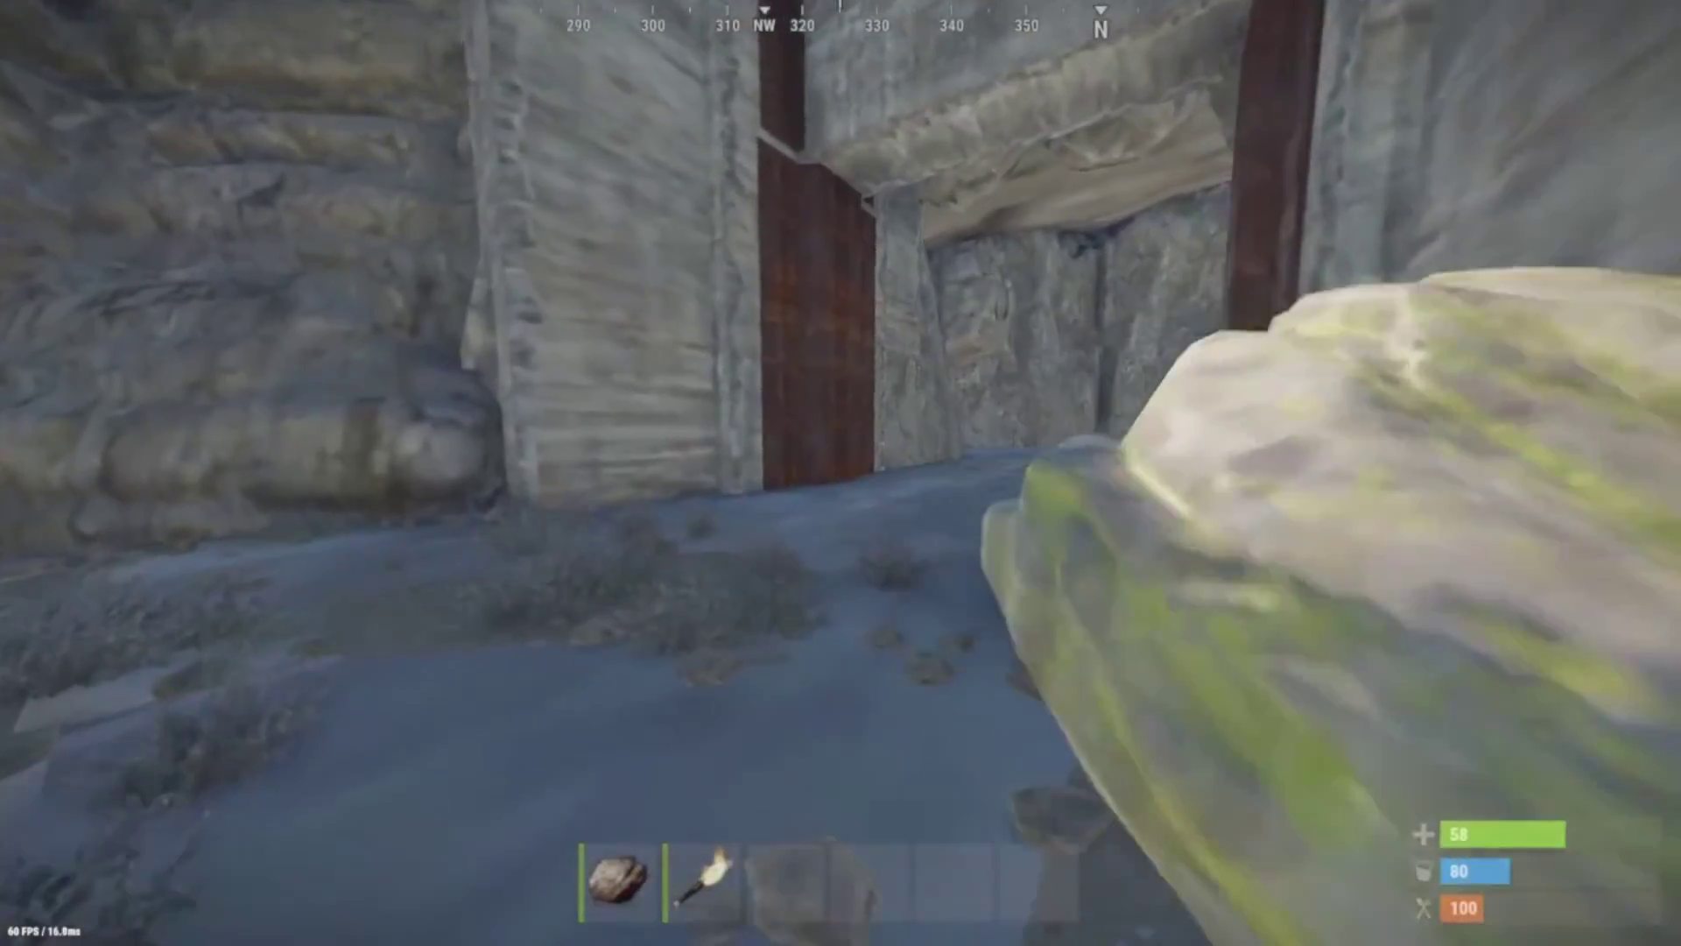
key(w)
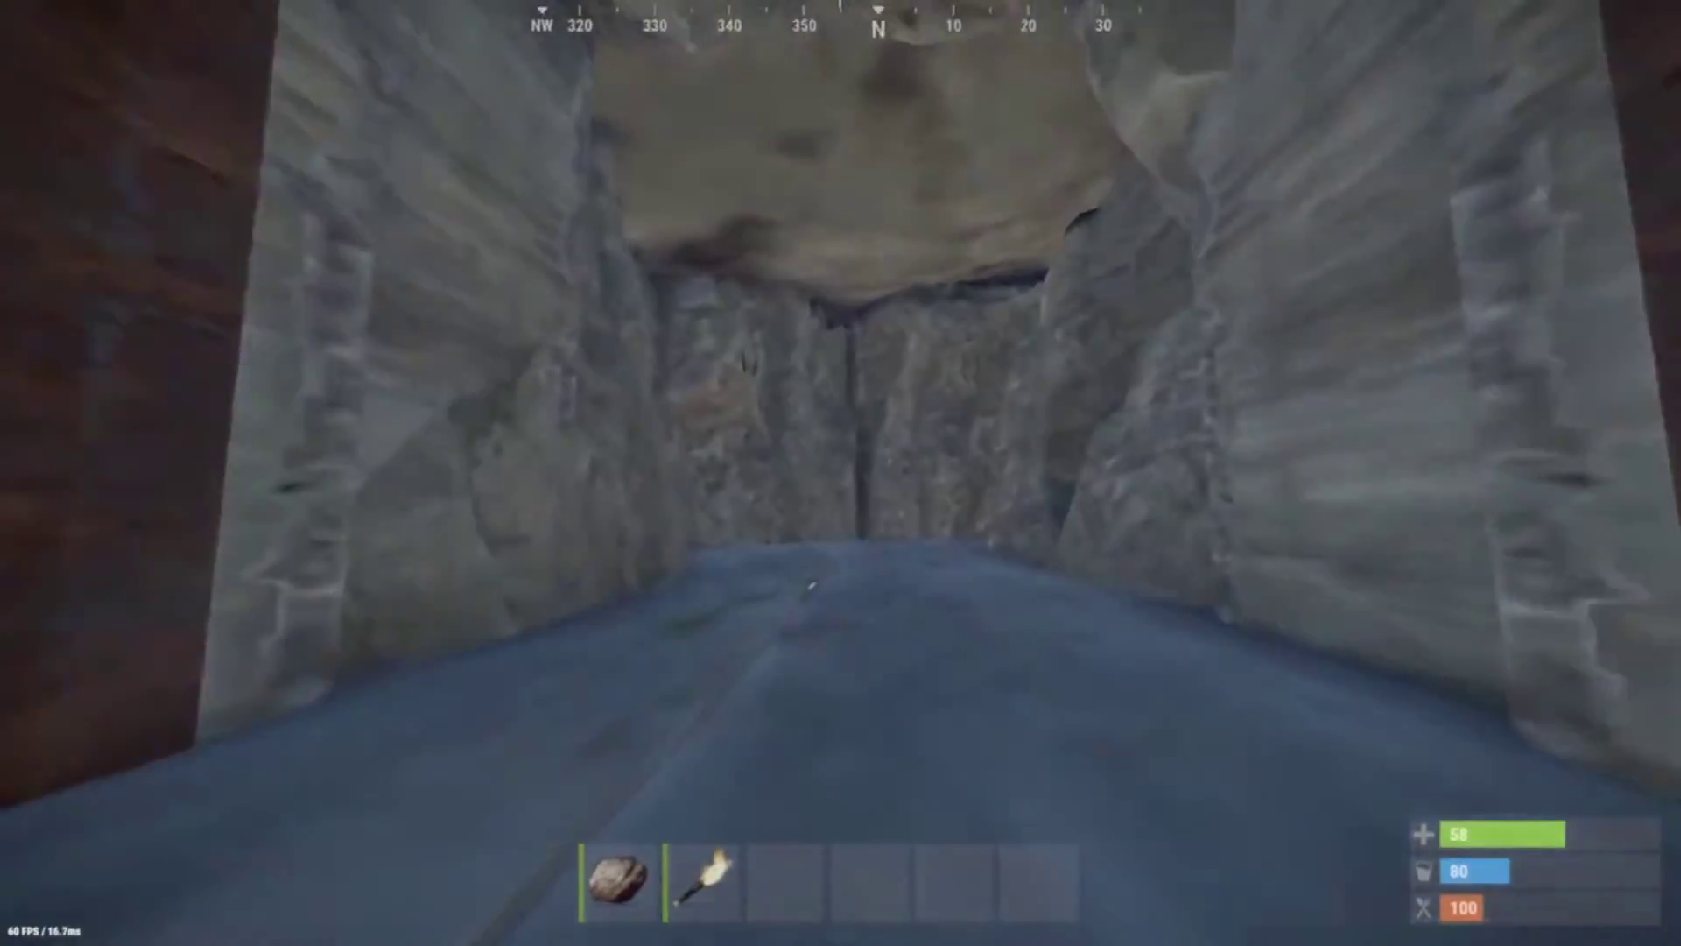
key(w)
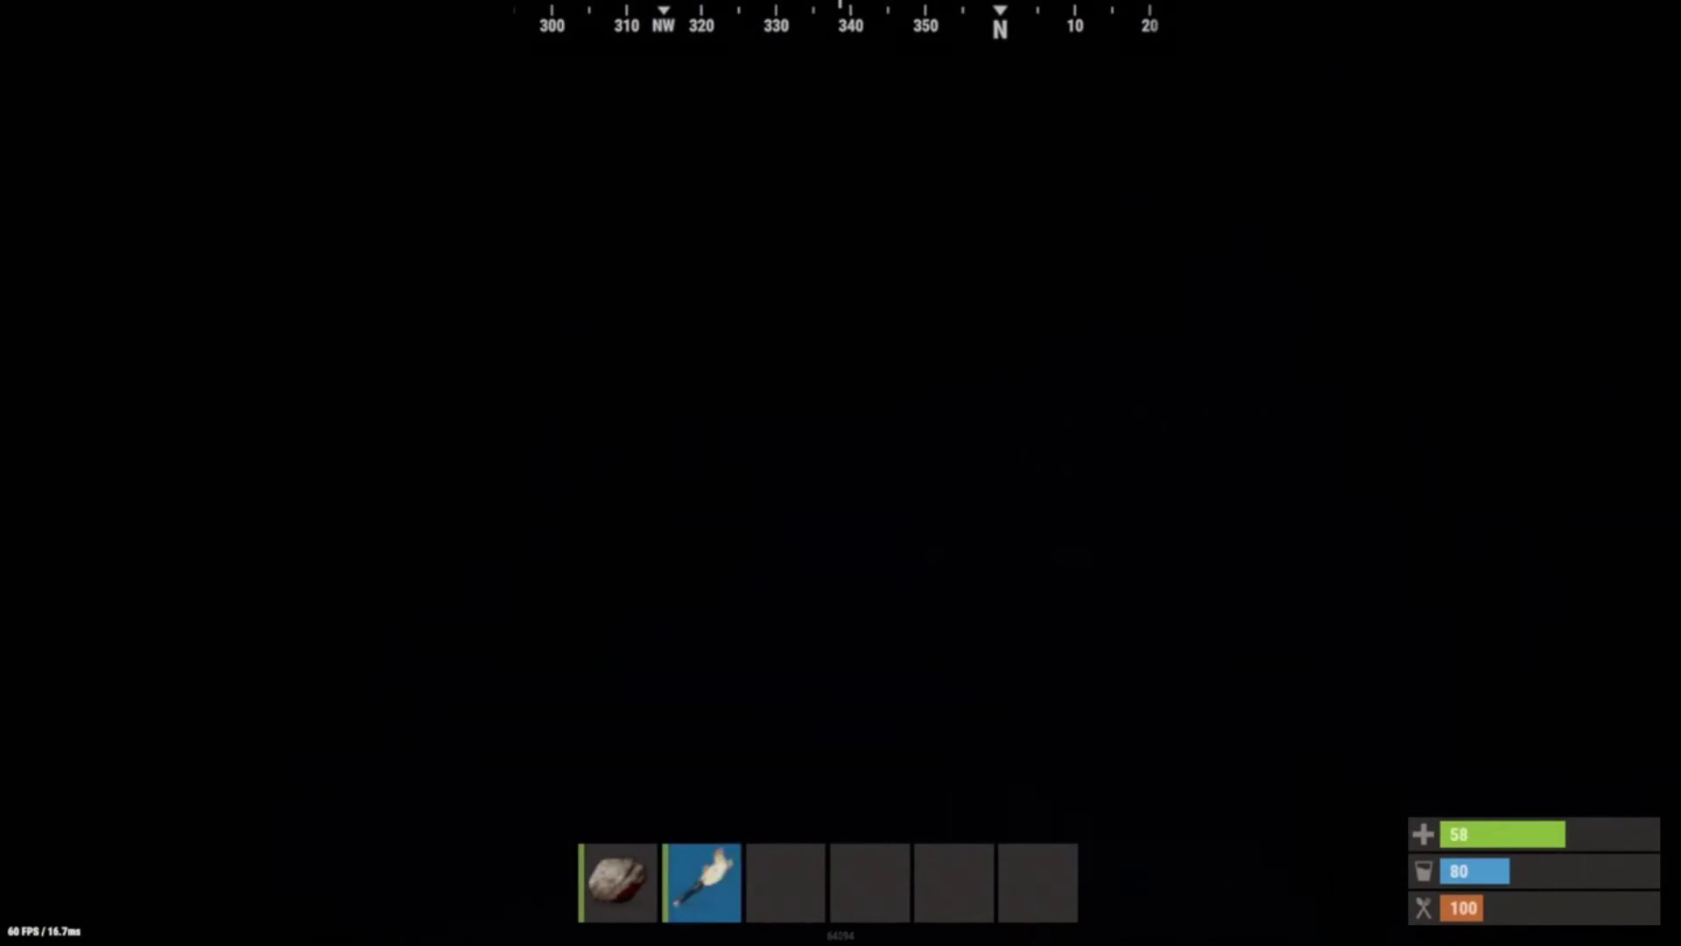
right_click(840, 473)
key(w)
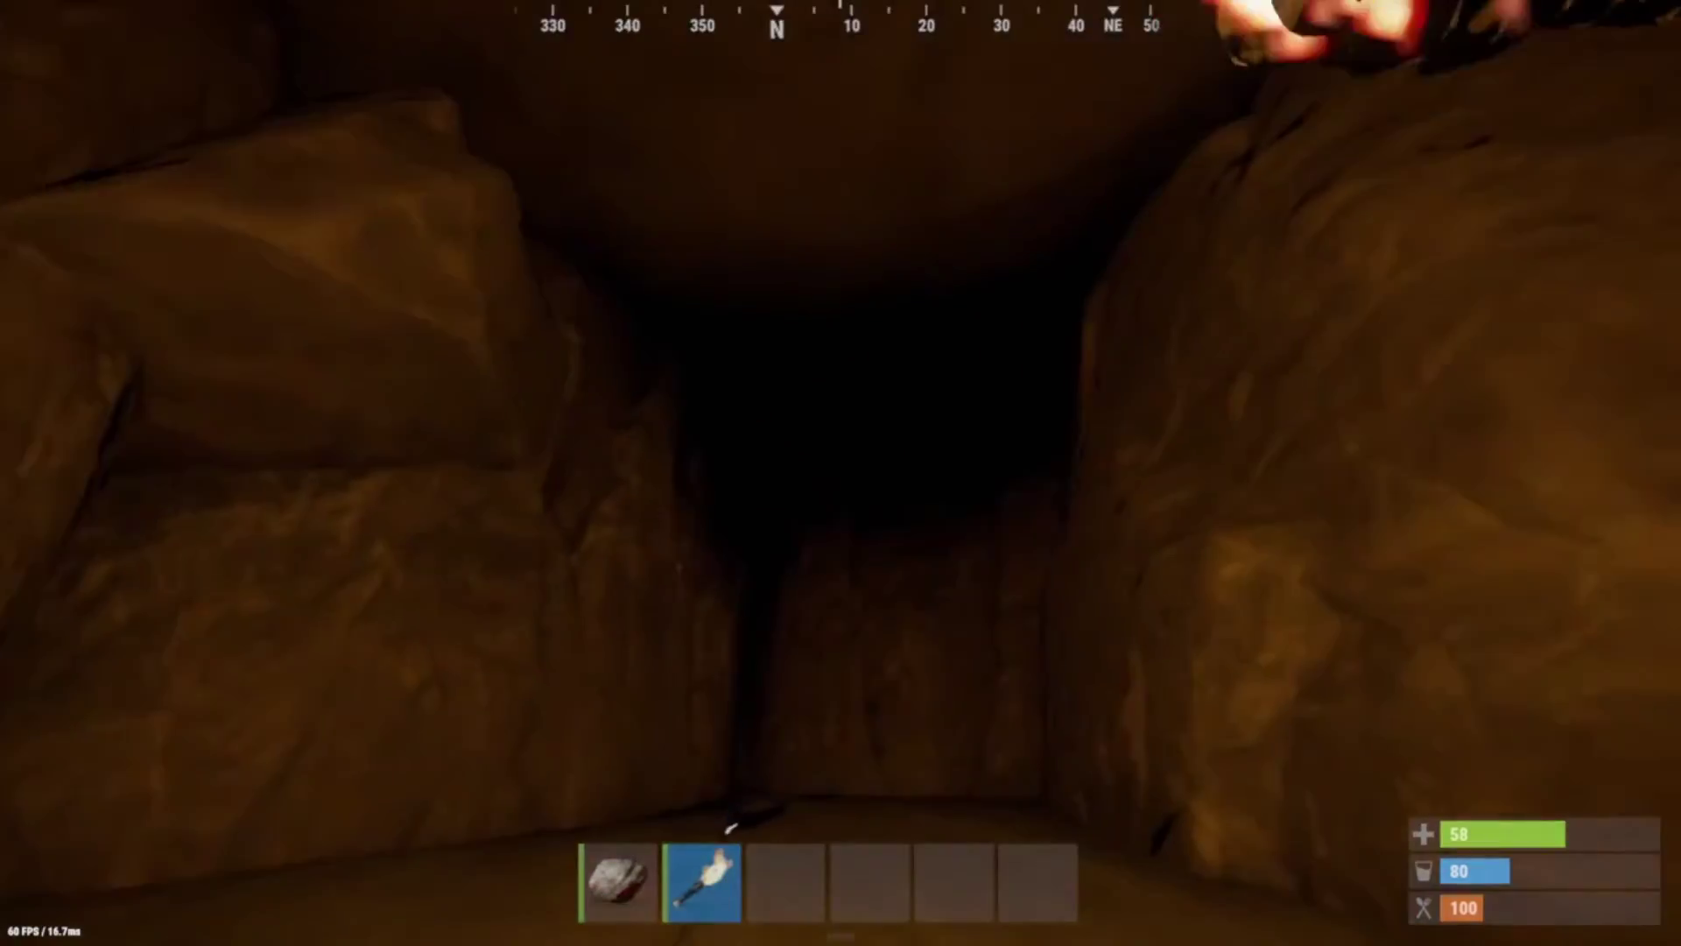
key(w)
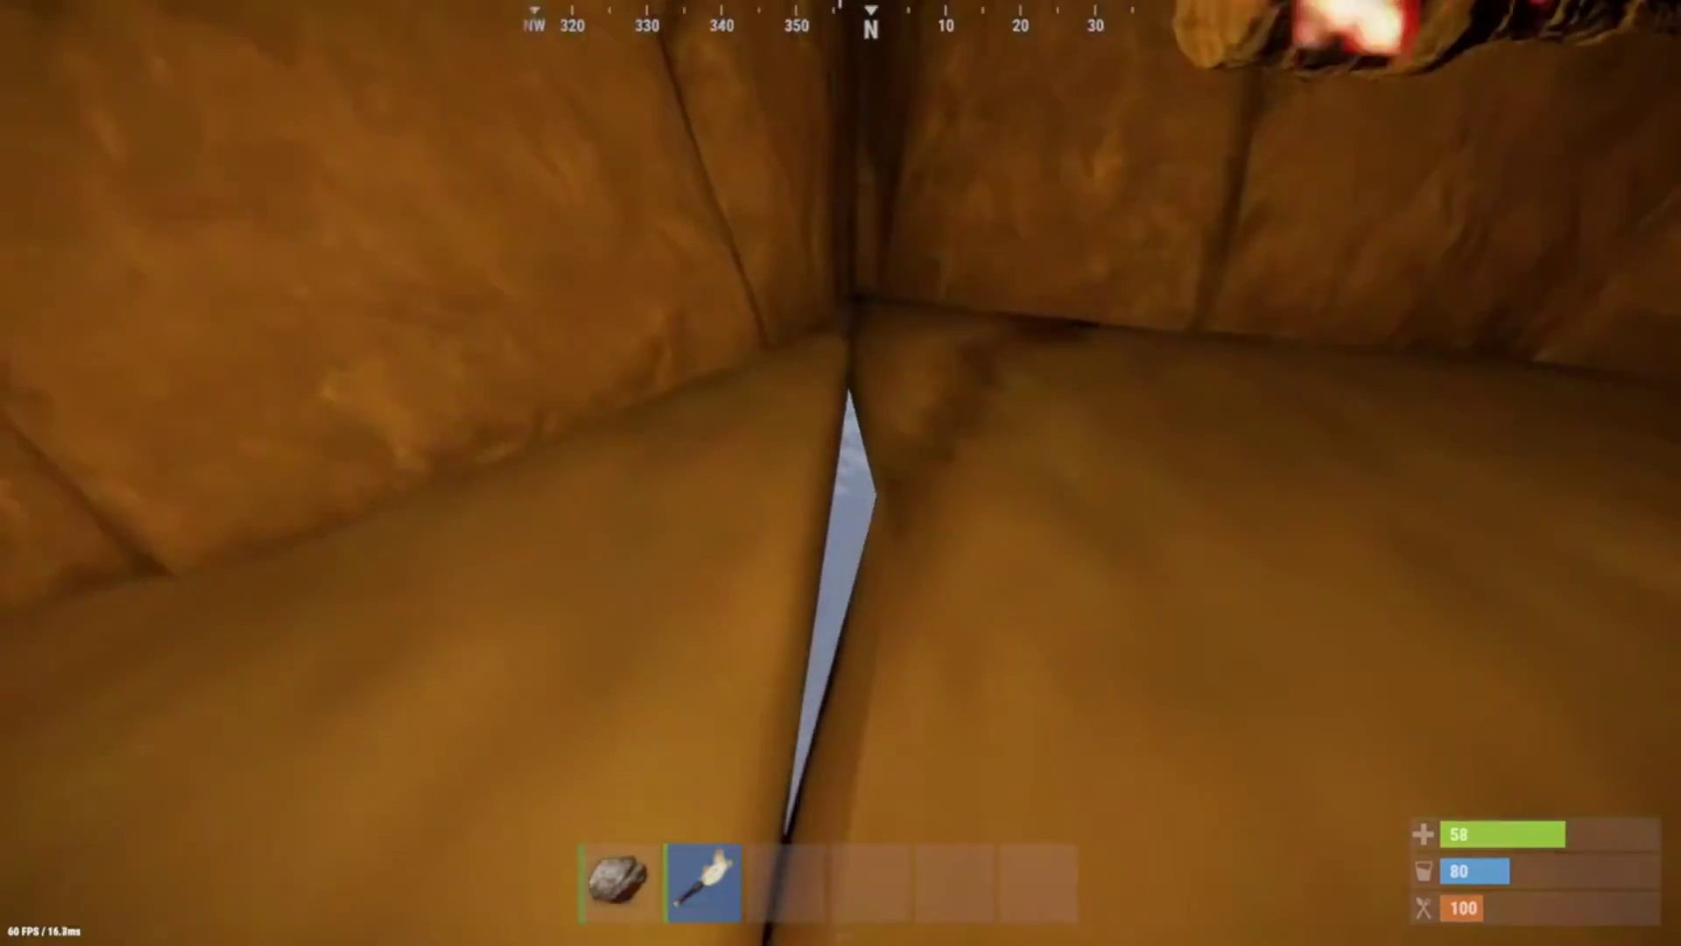
Examine the floor seams and rock walls at the passage's end, then walk back to the gate opening, checking the rocks around it
key(w)
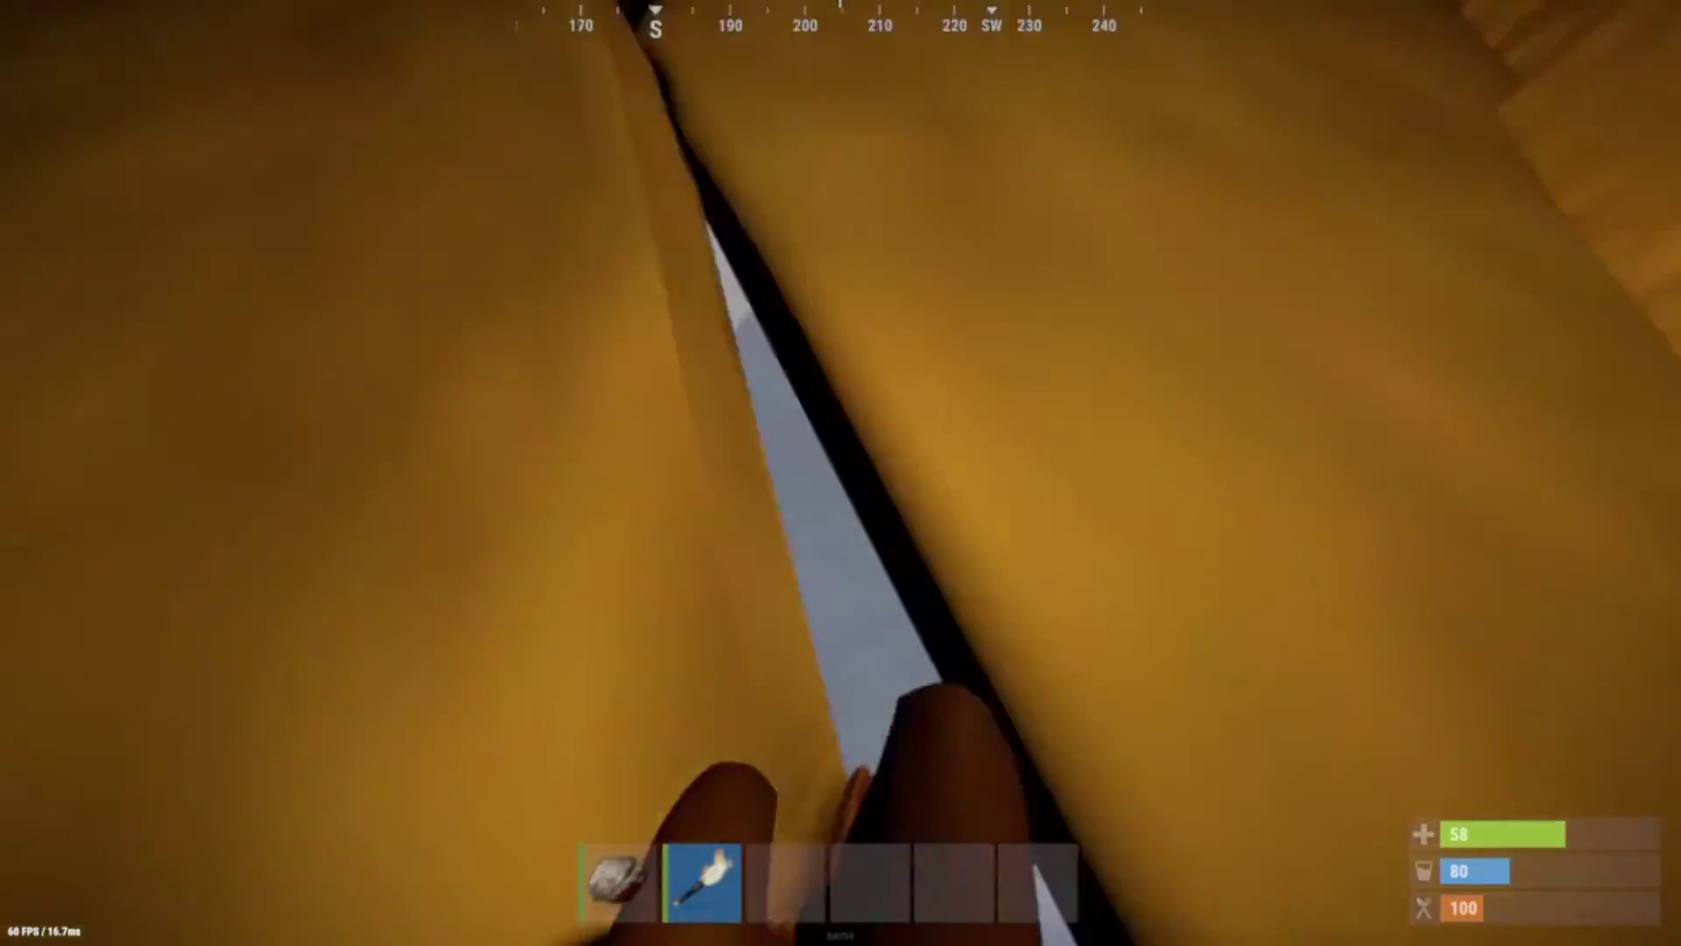
key(w)
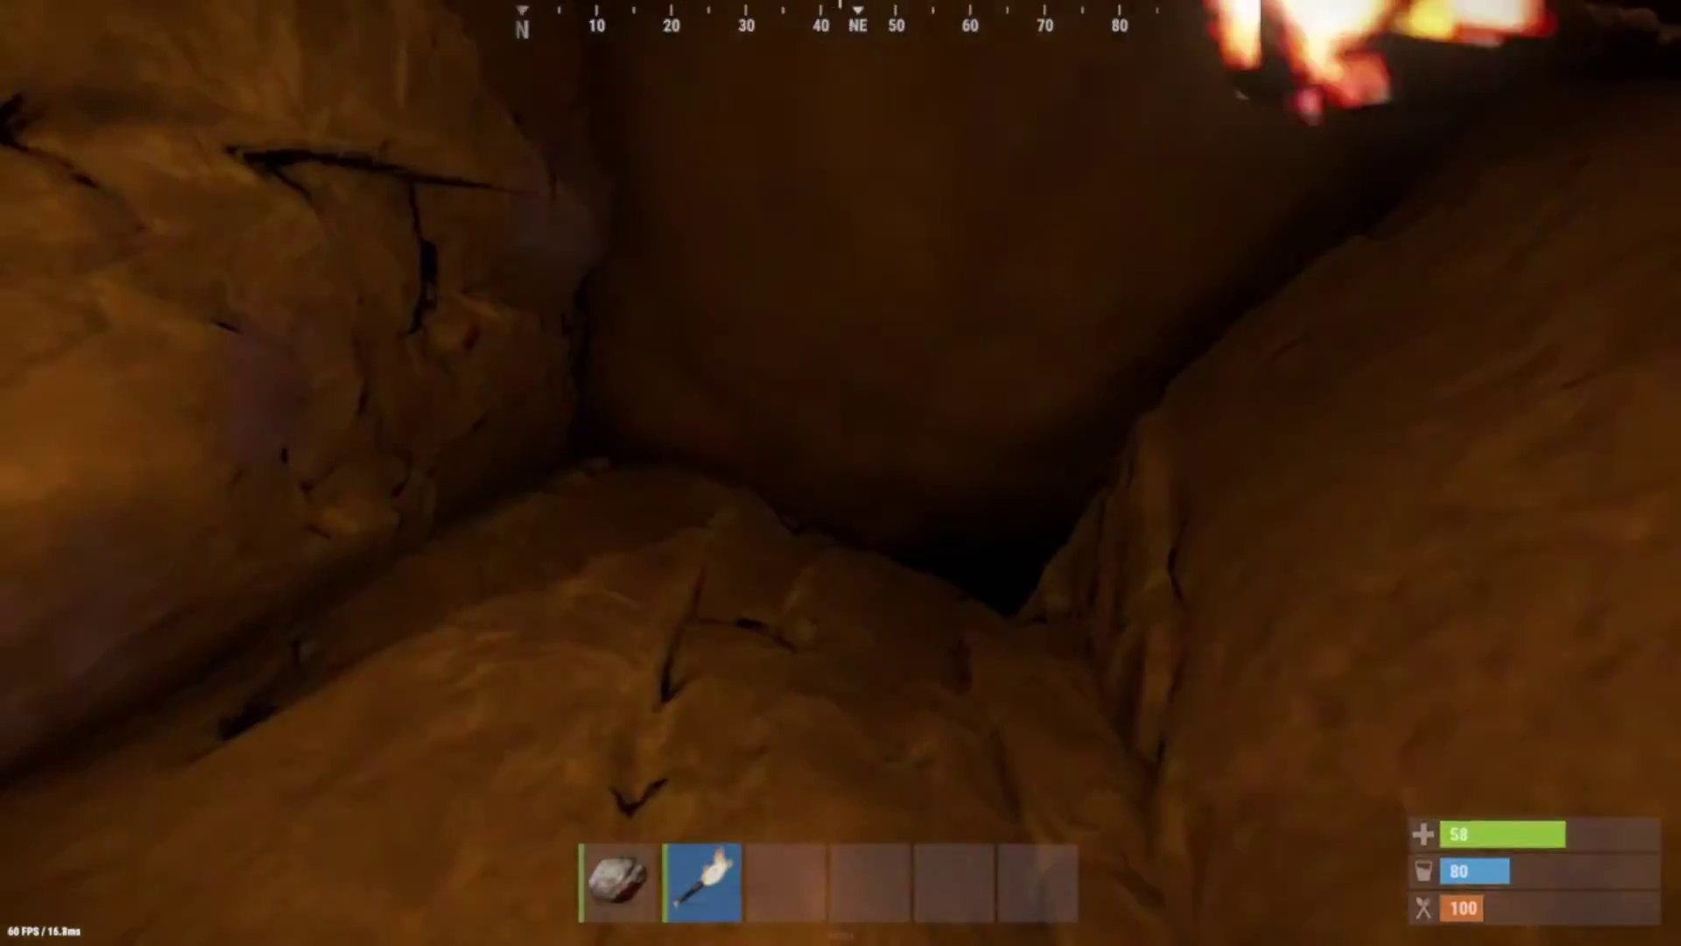
key(w)
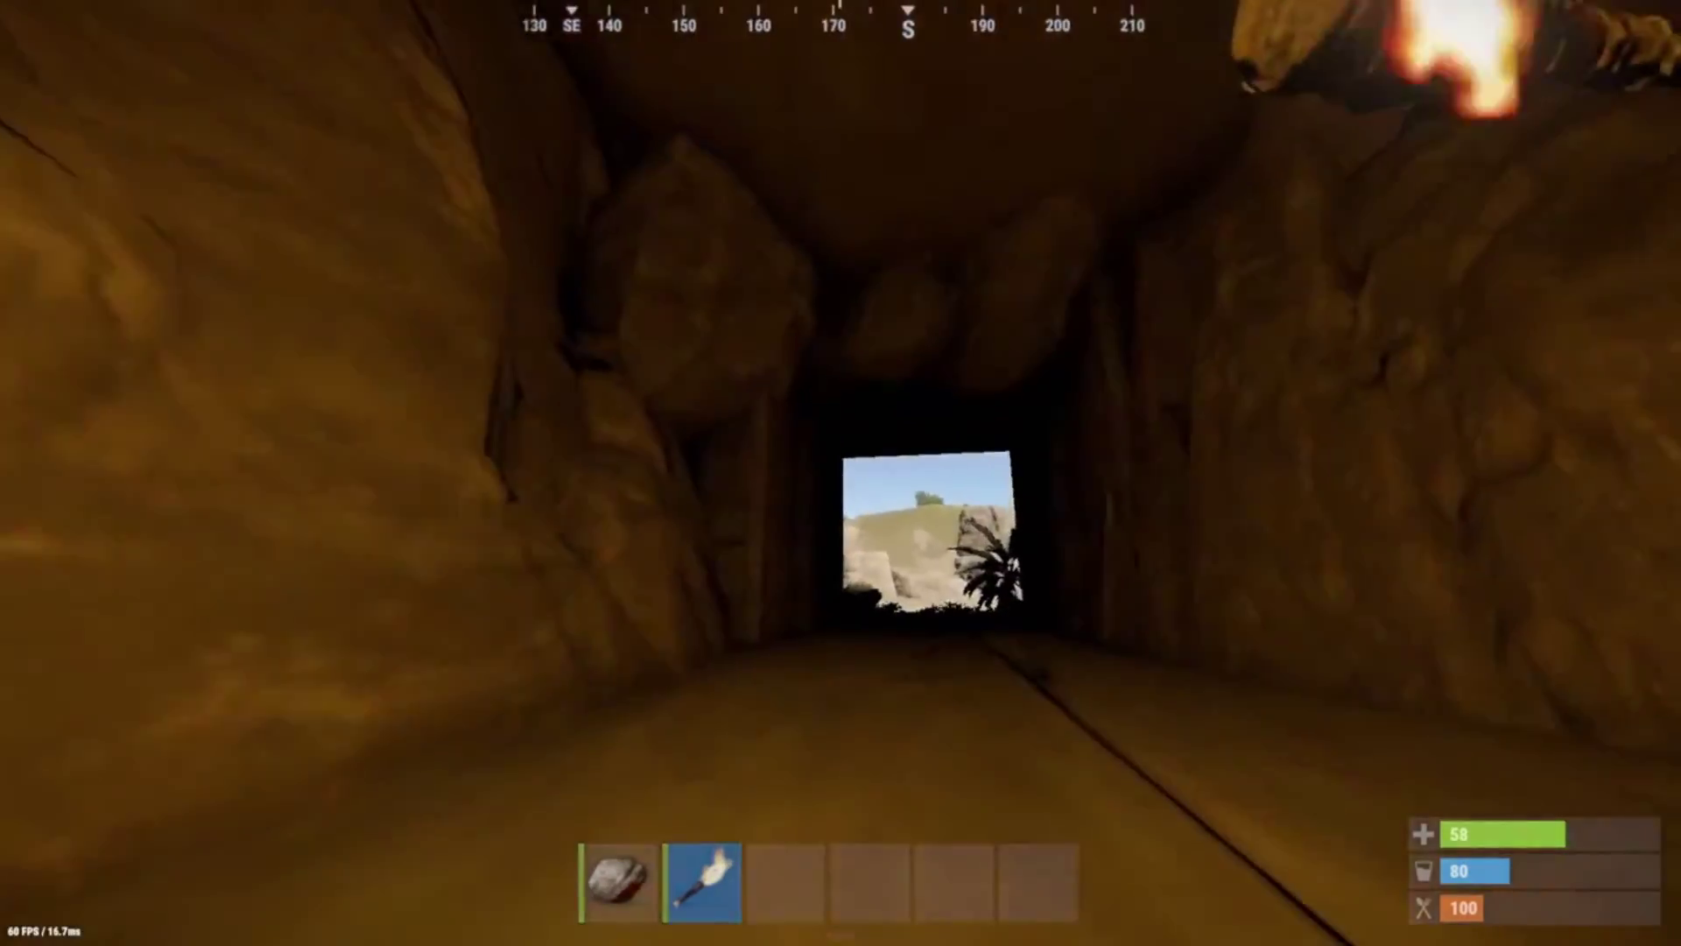
key(w)
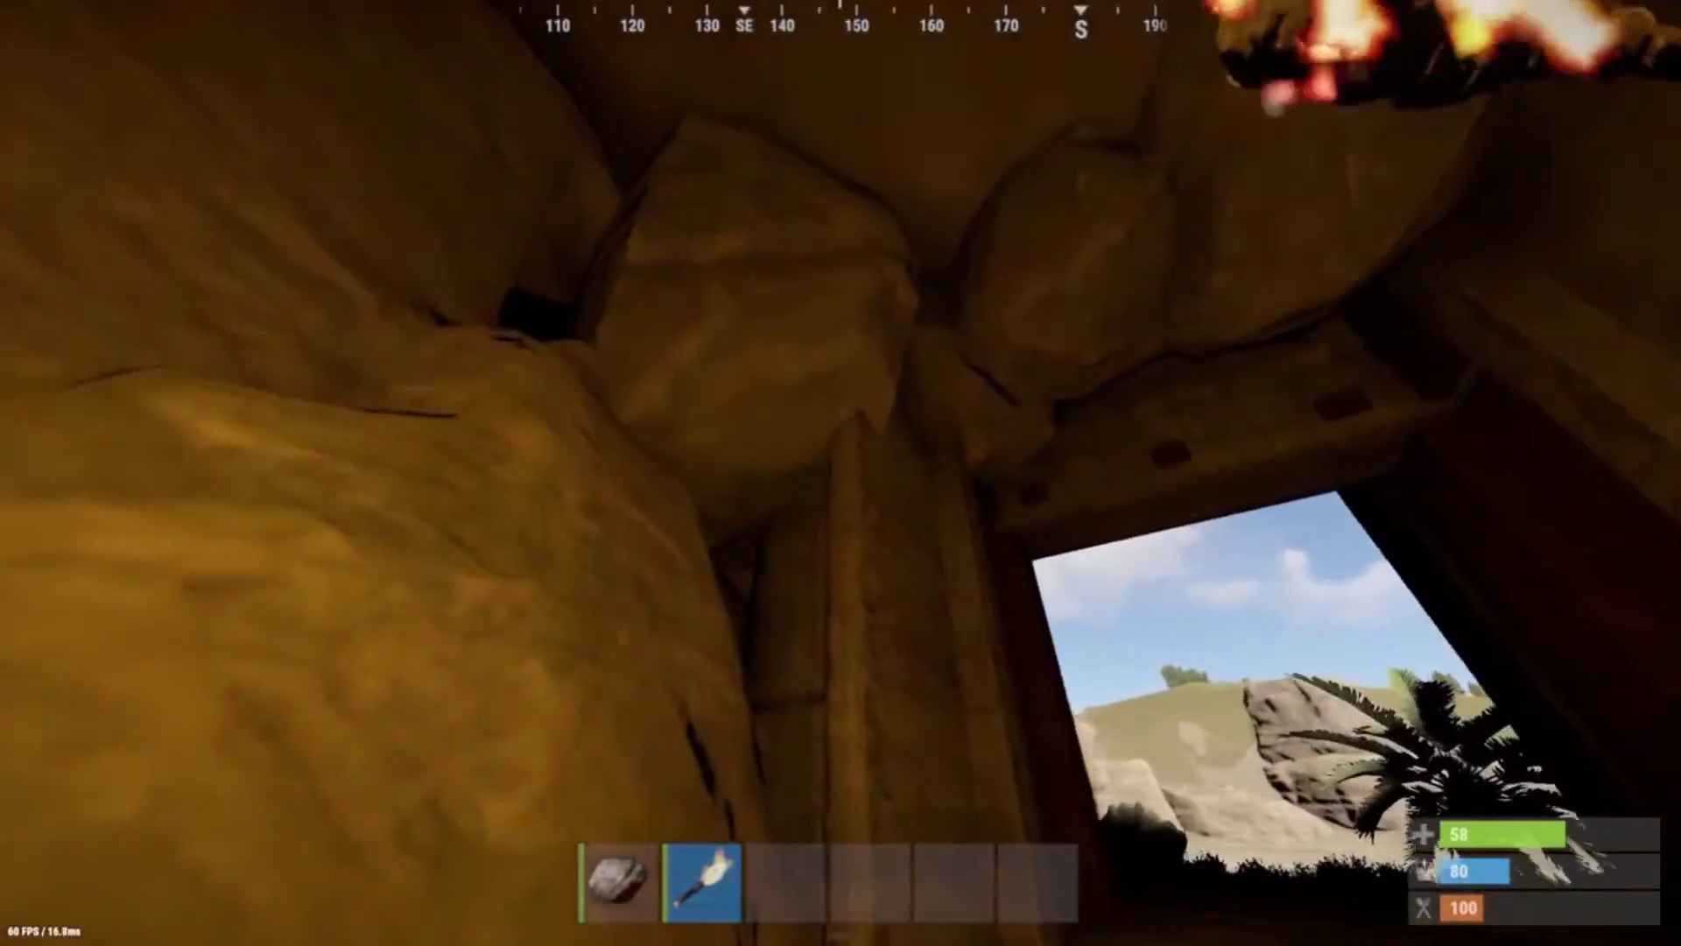
key(w)
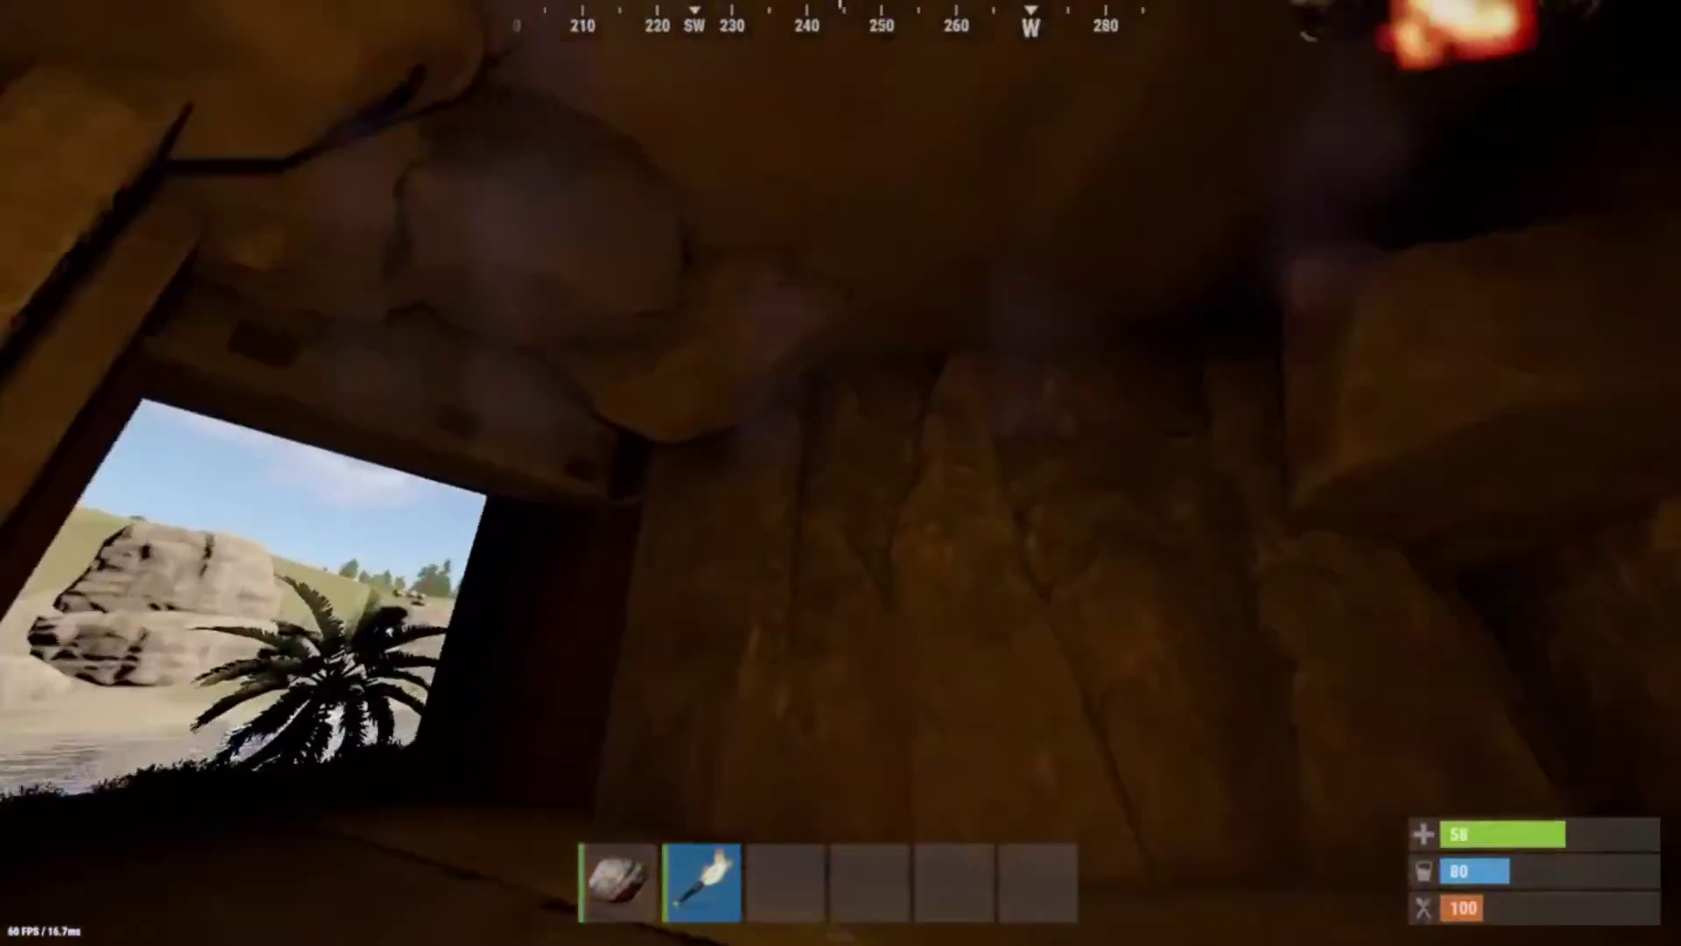
key(w)
key(w)
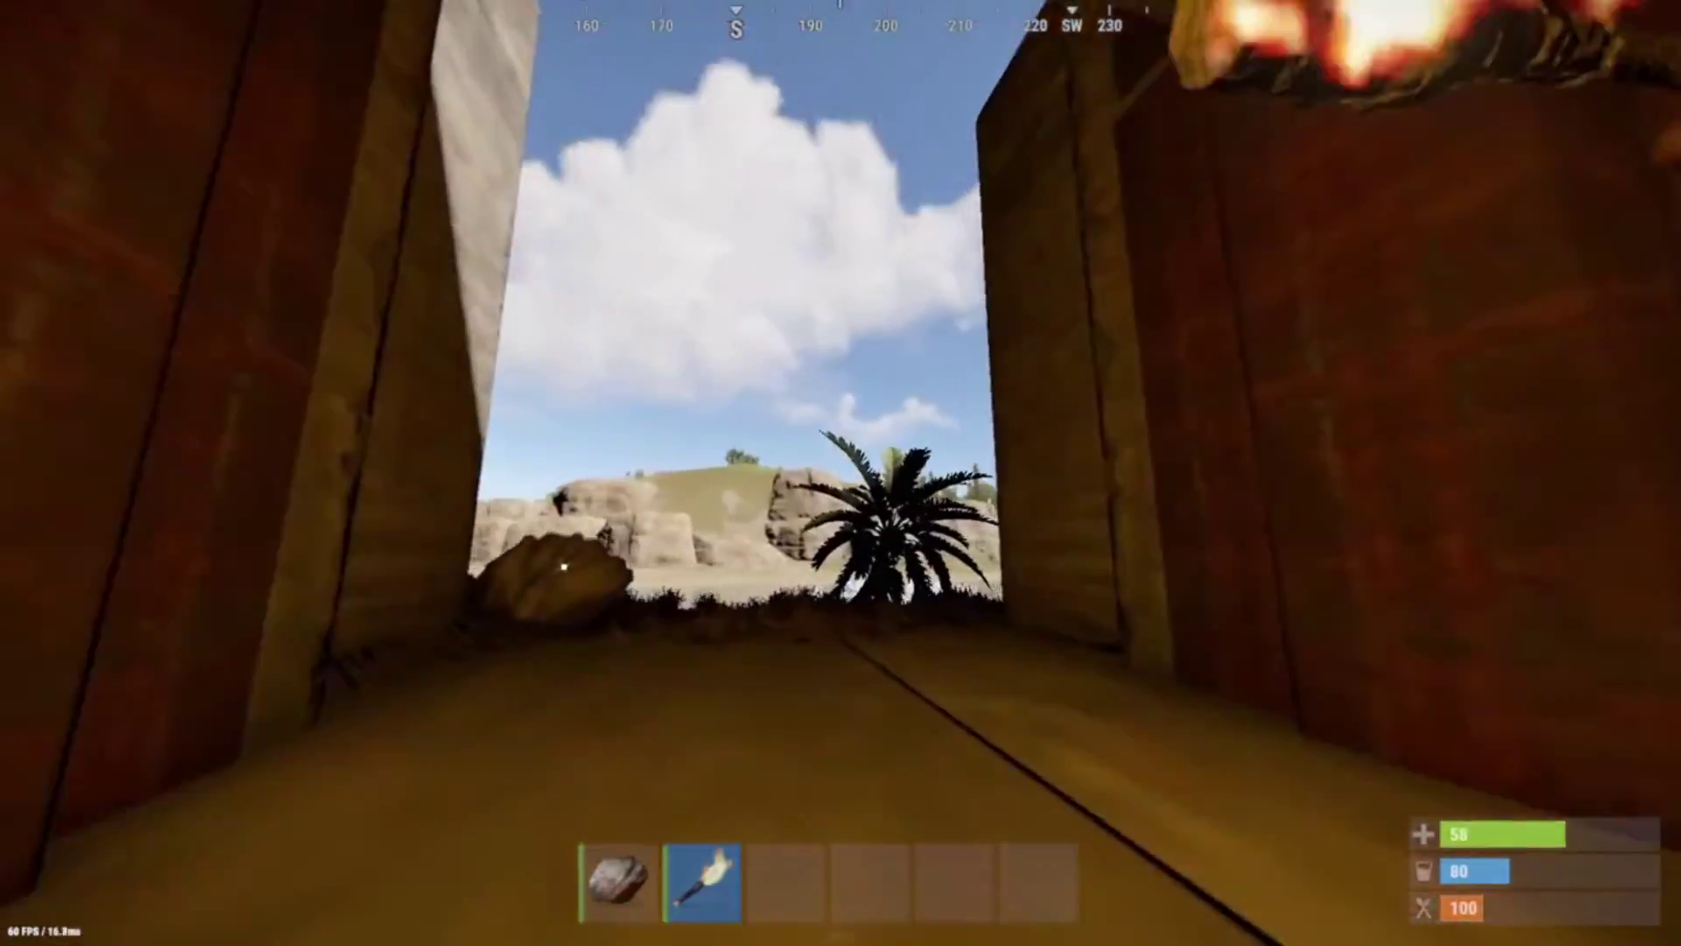